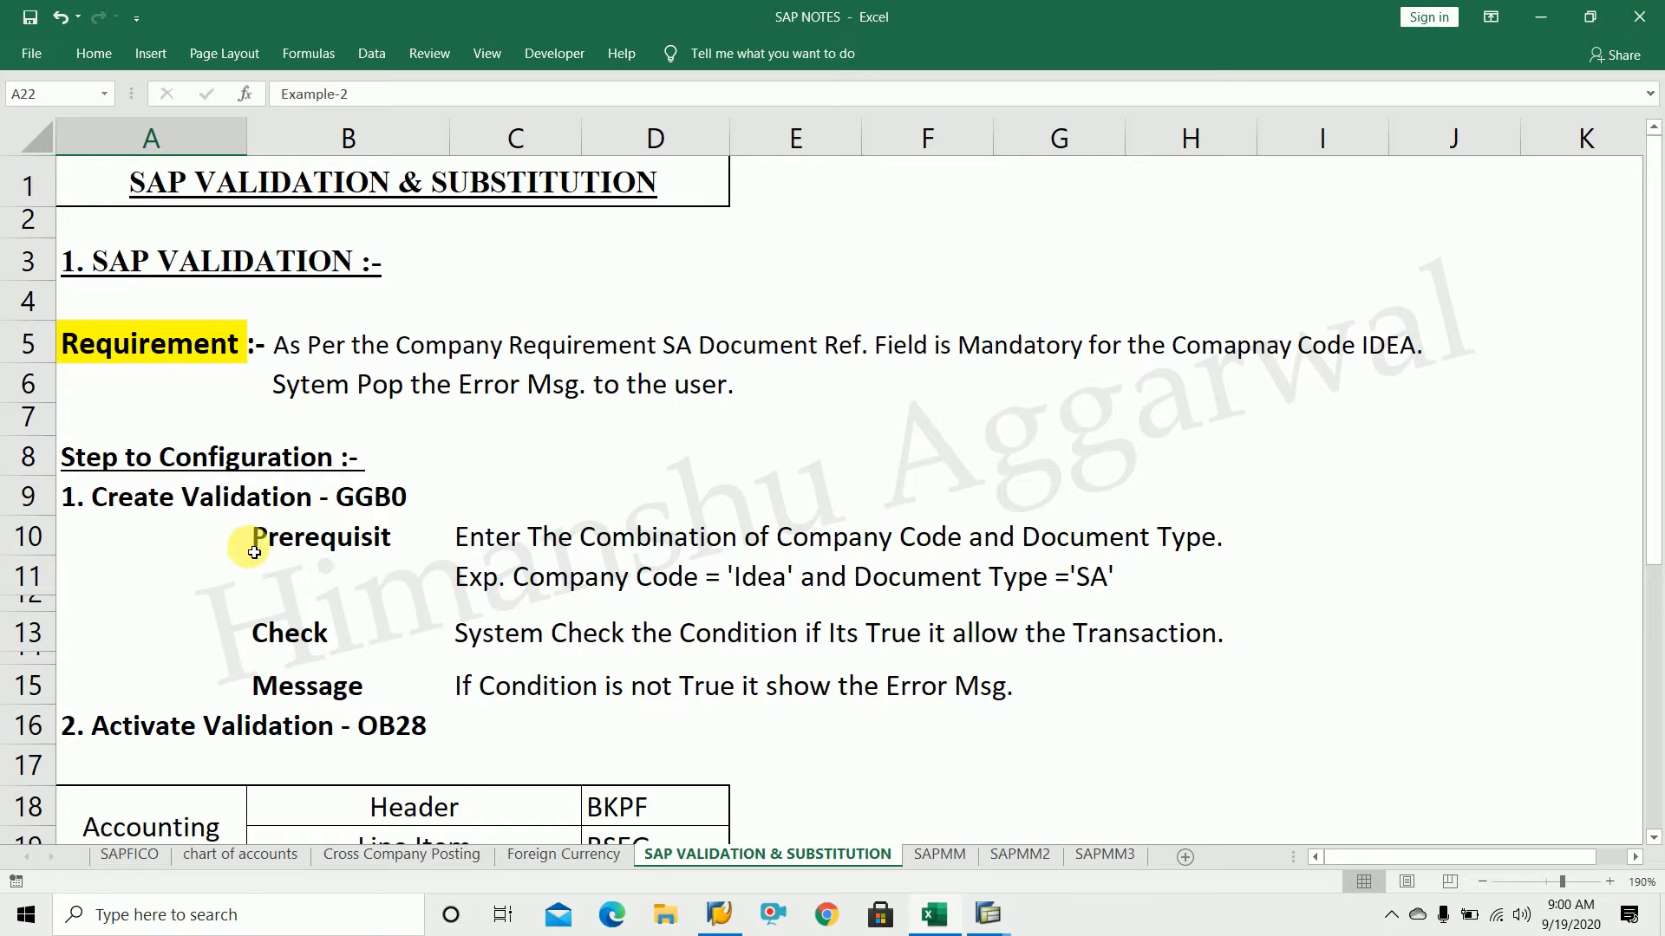
Review the validation configuration notes and the Example-2 cash payment requirement, including its company code and cash GL conditions
scroll(254, 552, "down", 1)
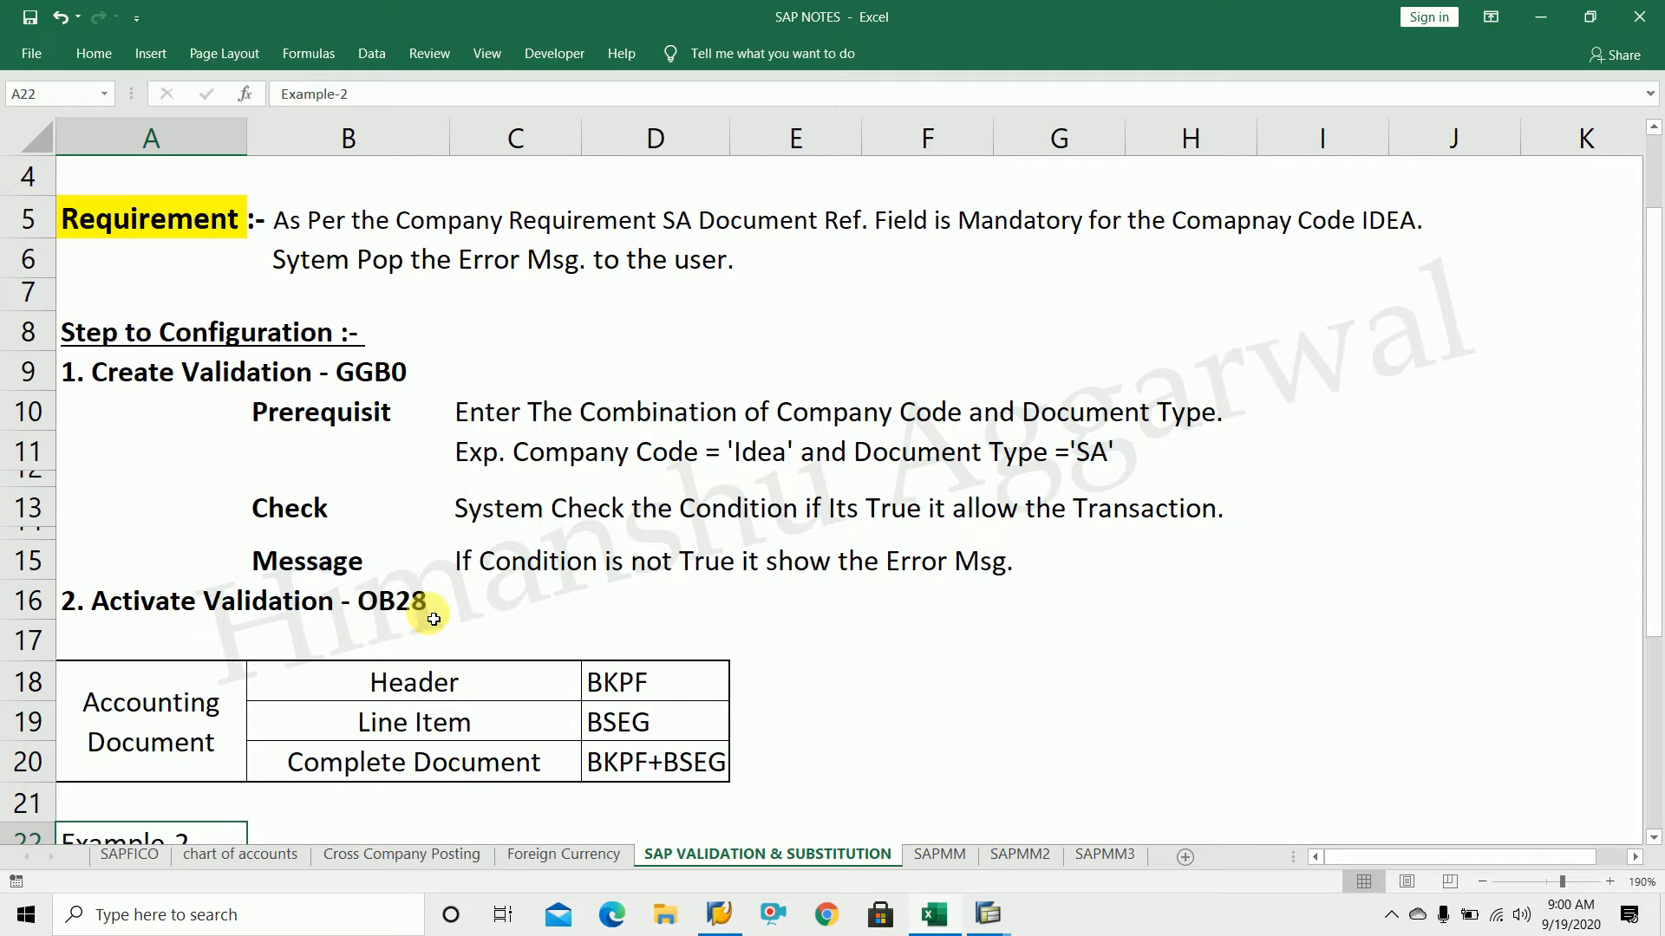
scroll(330, 371, "up", 1)
scroll(338, 375, "down", 3)
scroll(338, 374, "down", 2)
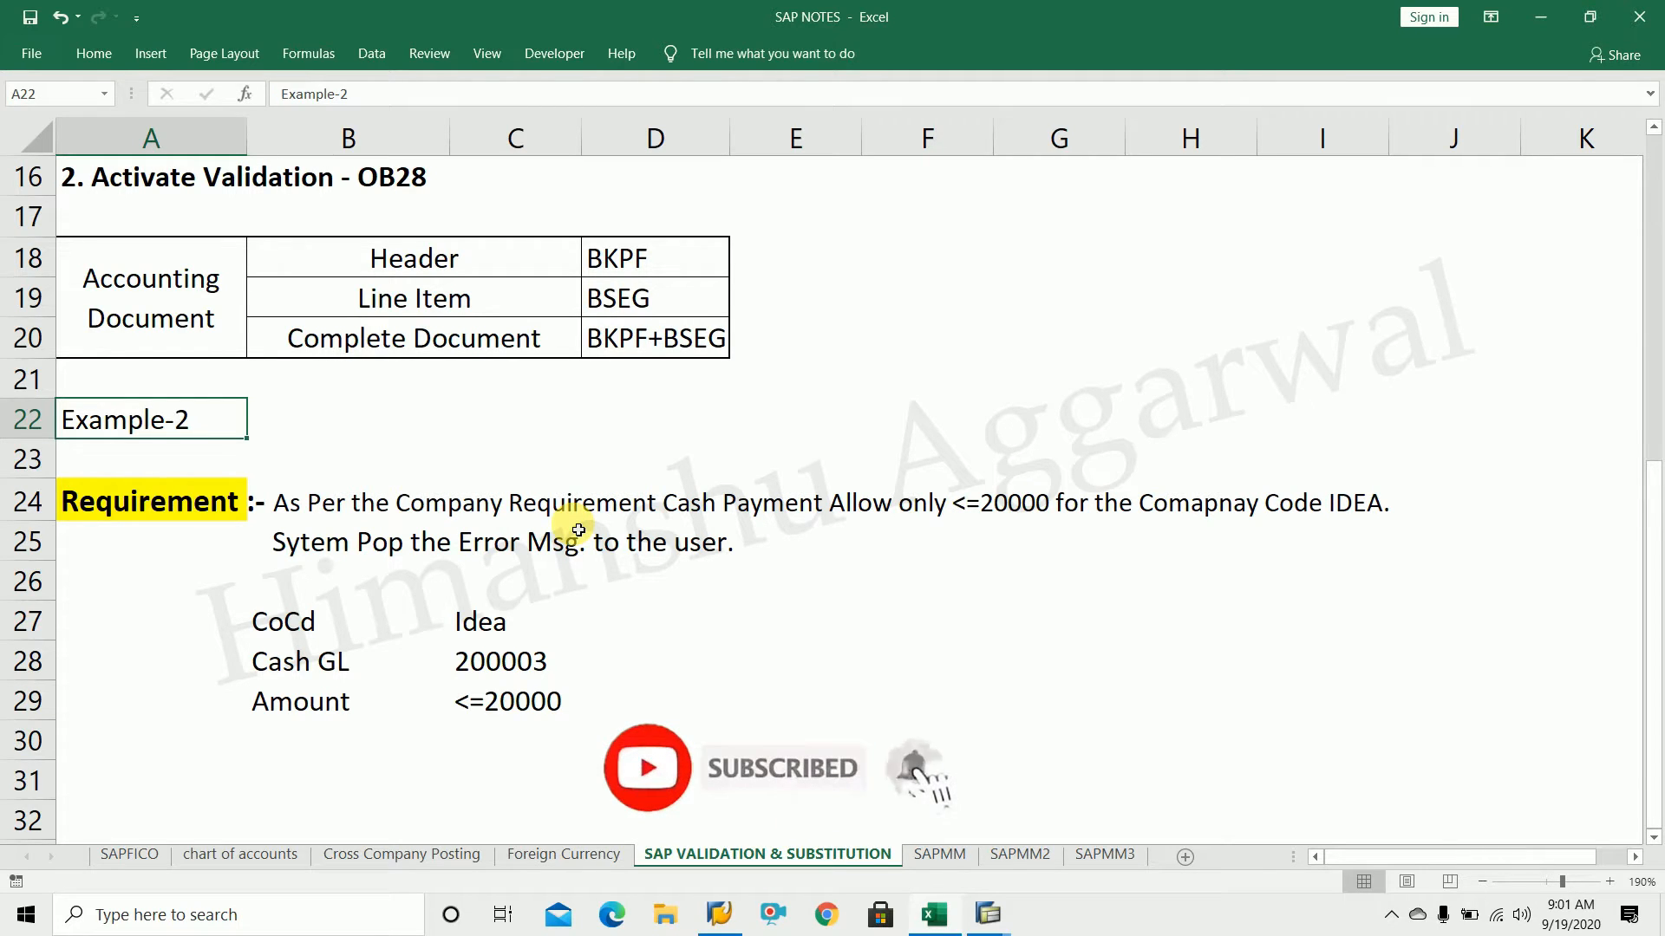
left_click(76, 519)
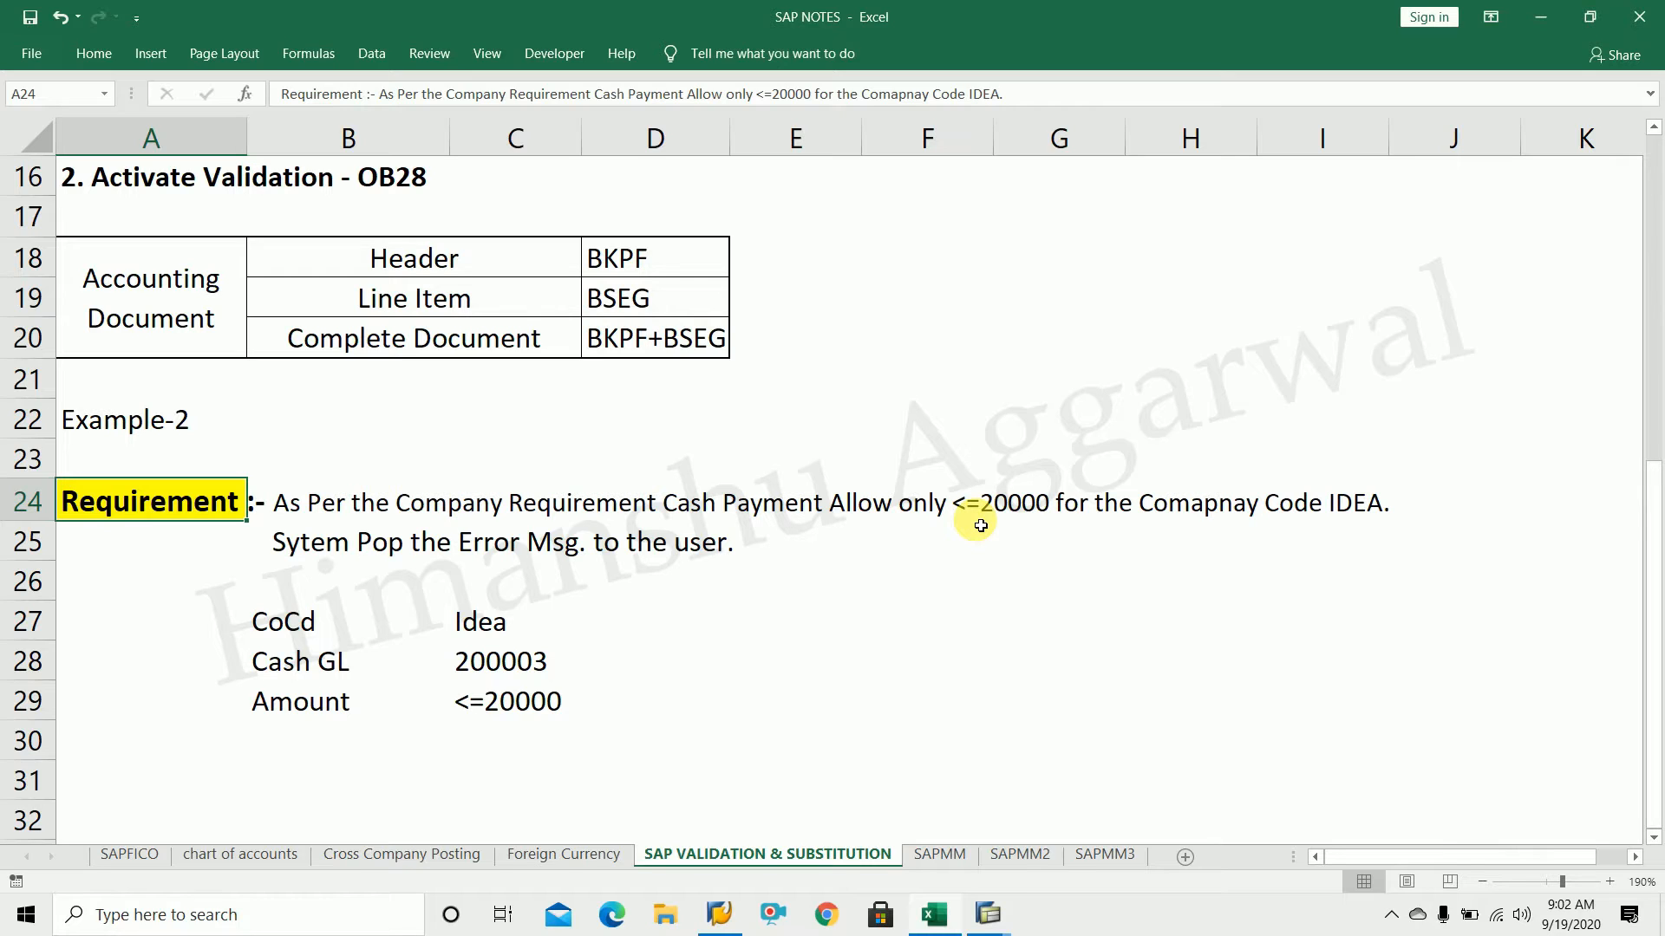
left_click(487, 639)
left_click(323, 681)
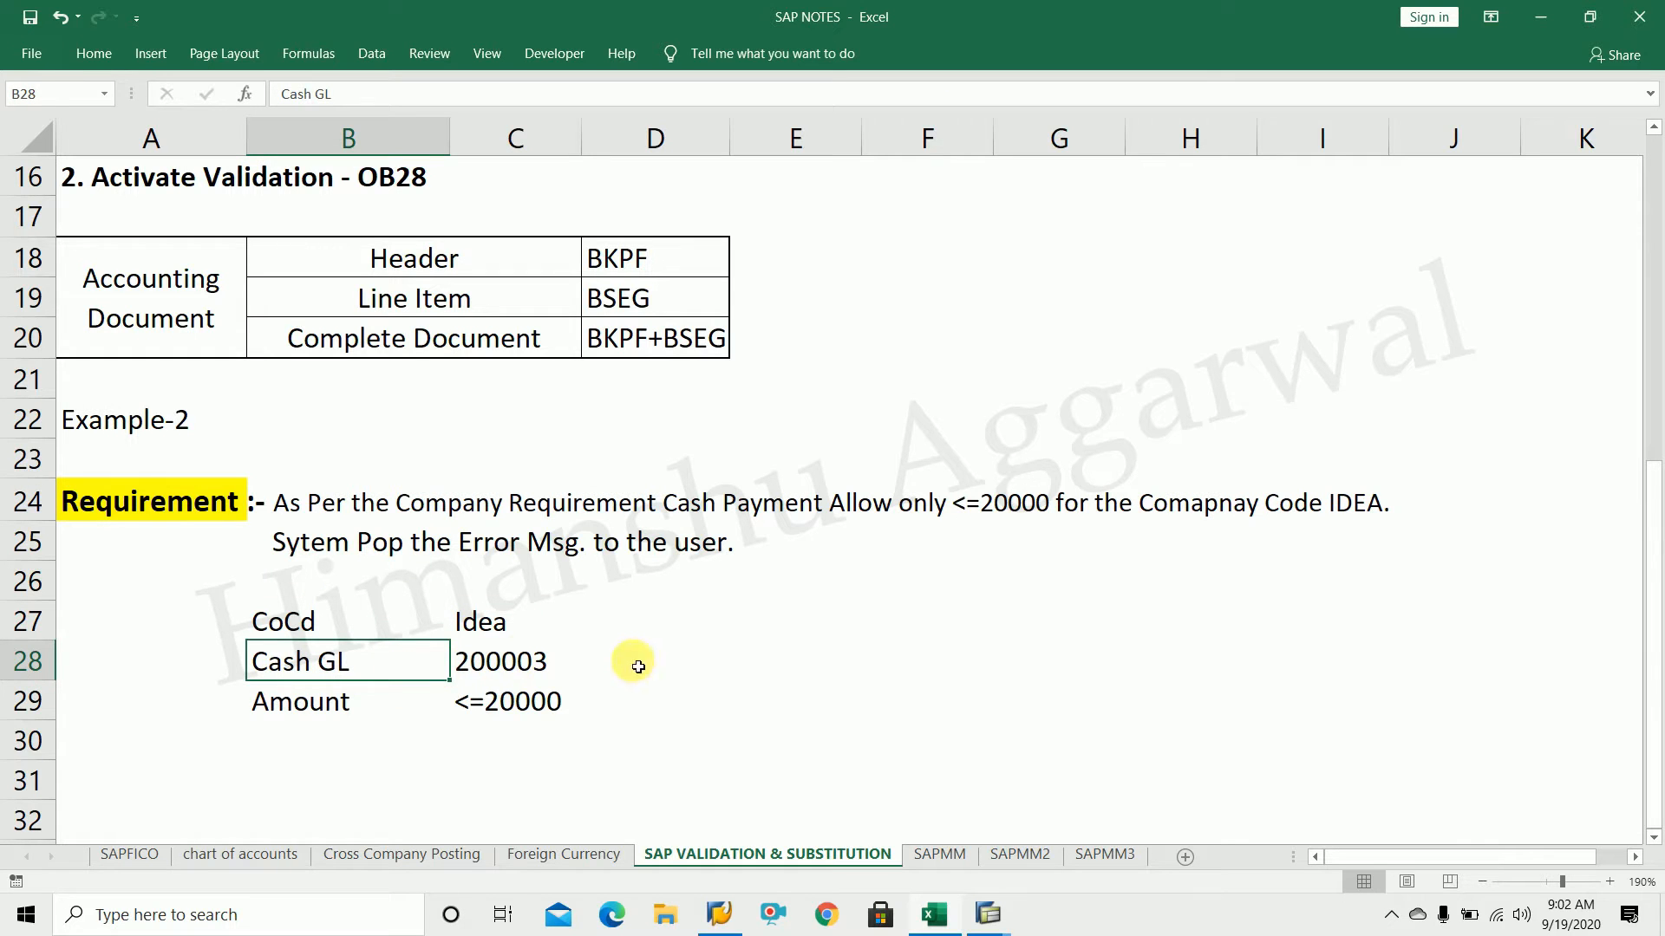
key("Right")
Switch to SAP, run transaction FS00 and expand the Asset accounts to look up the cash G/L account
mouse_move(987, 915)
left_click(919, 838)
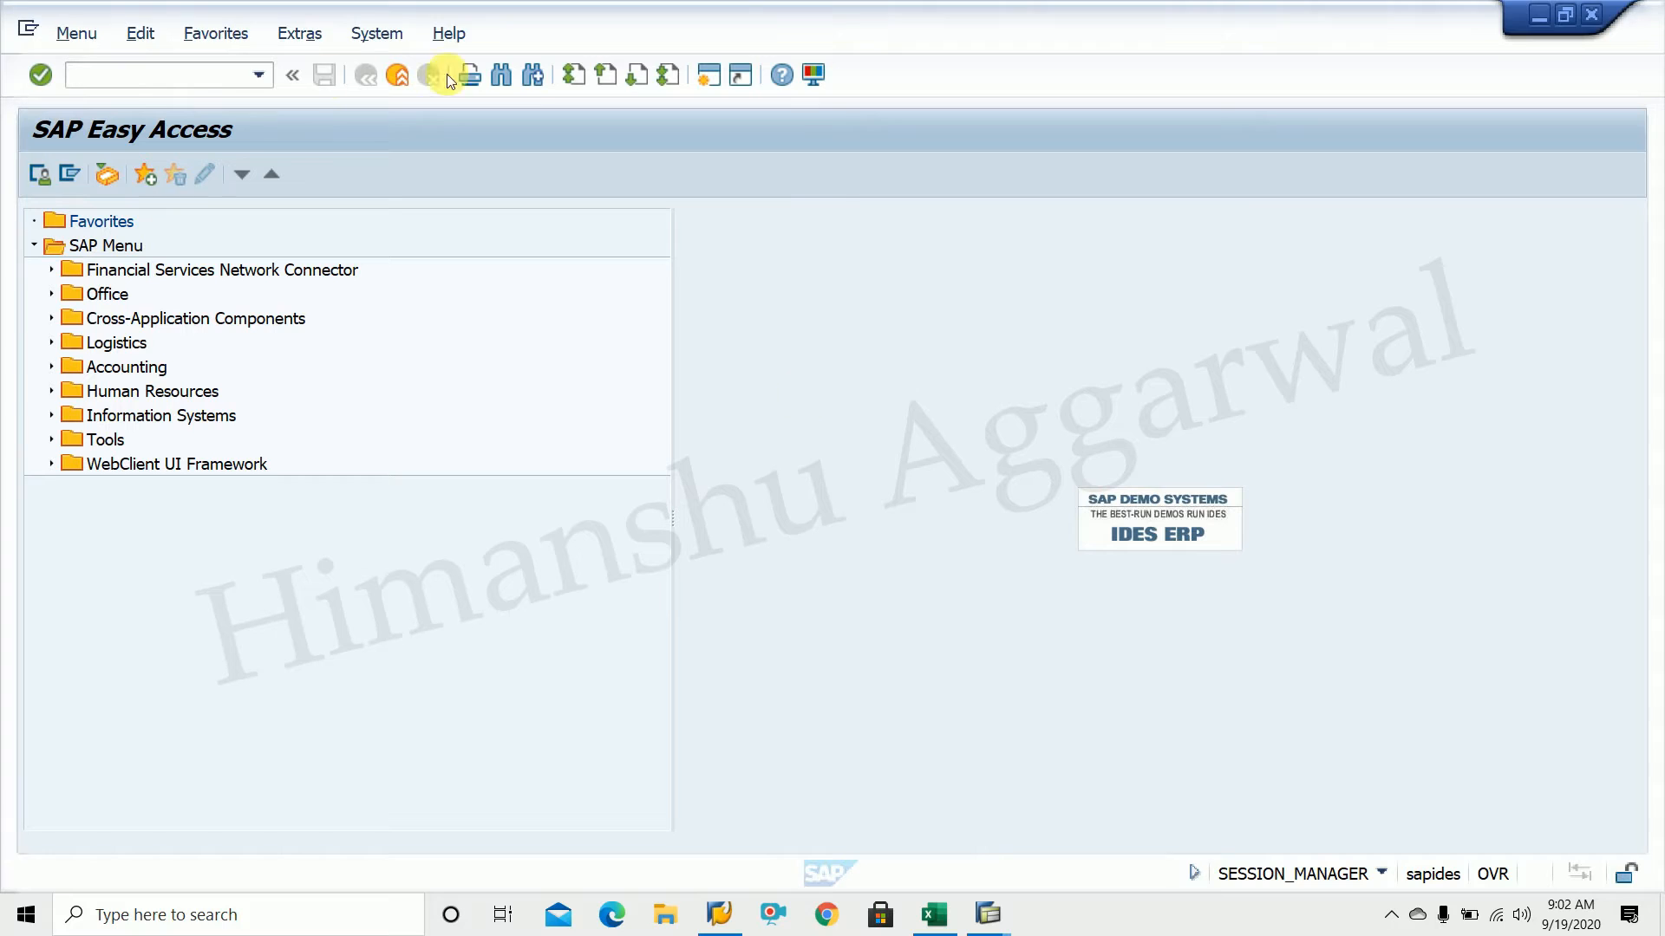
left_click(192, 78)
type("fs")
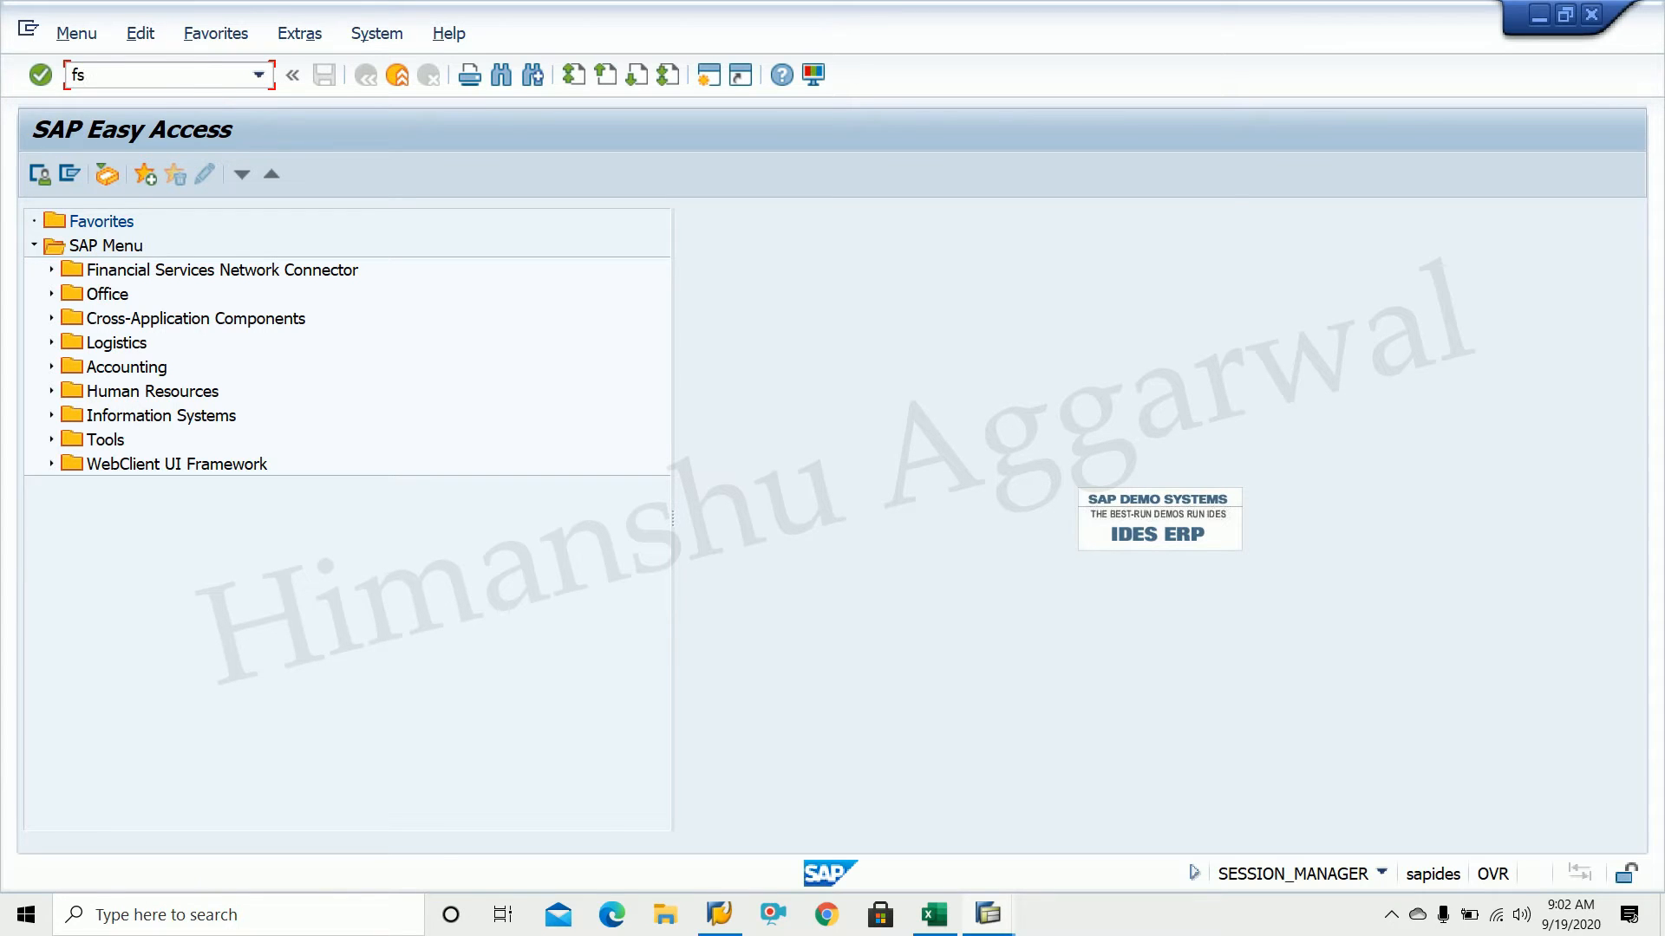
type("00")
key("Return")
left_click(32, 273)
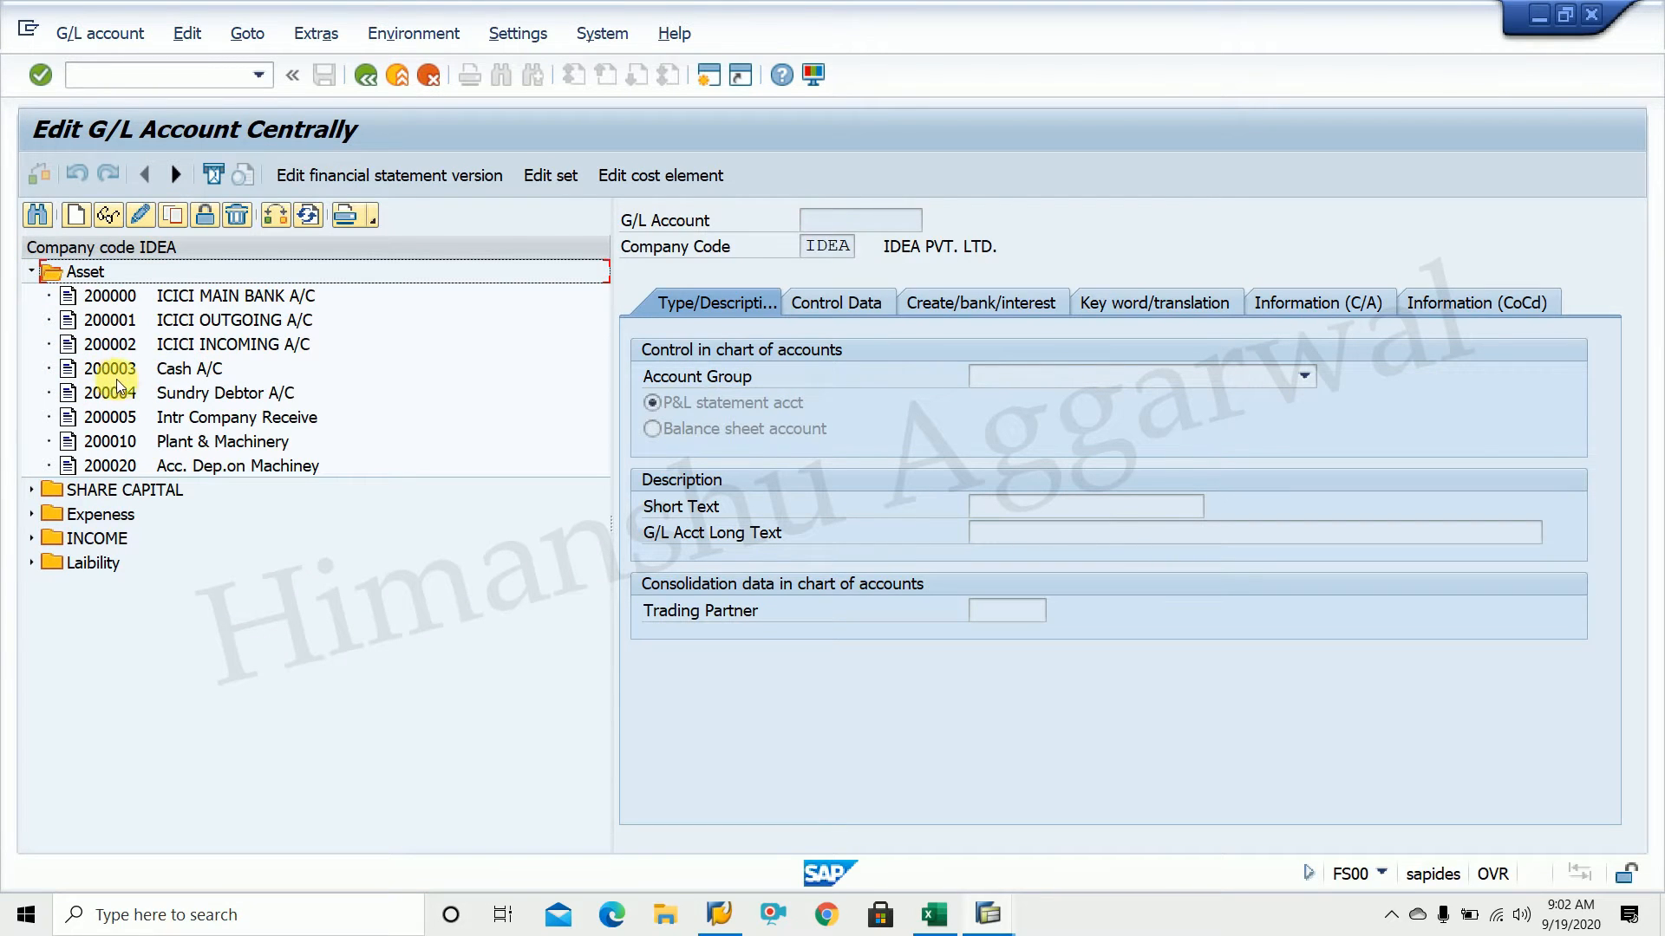
Return to the Excel notes and review the company code, cash GL and amount conditions of Example-2
left_click(934, 915)
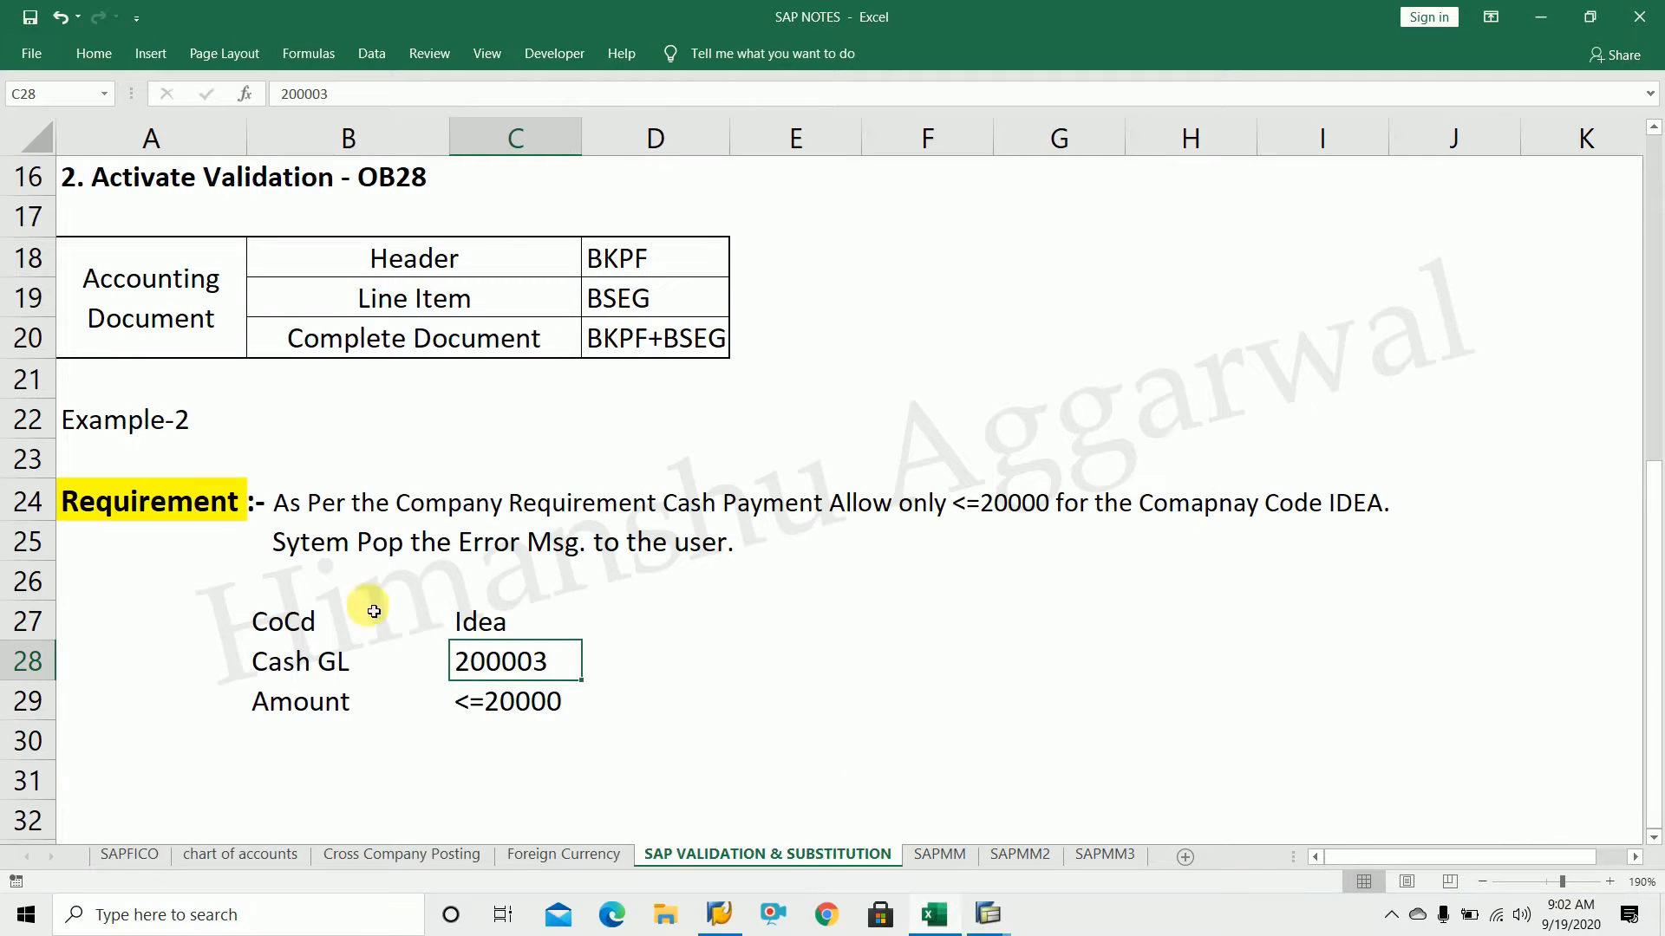
left_click(325, 710)
left_click(496, 700)
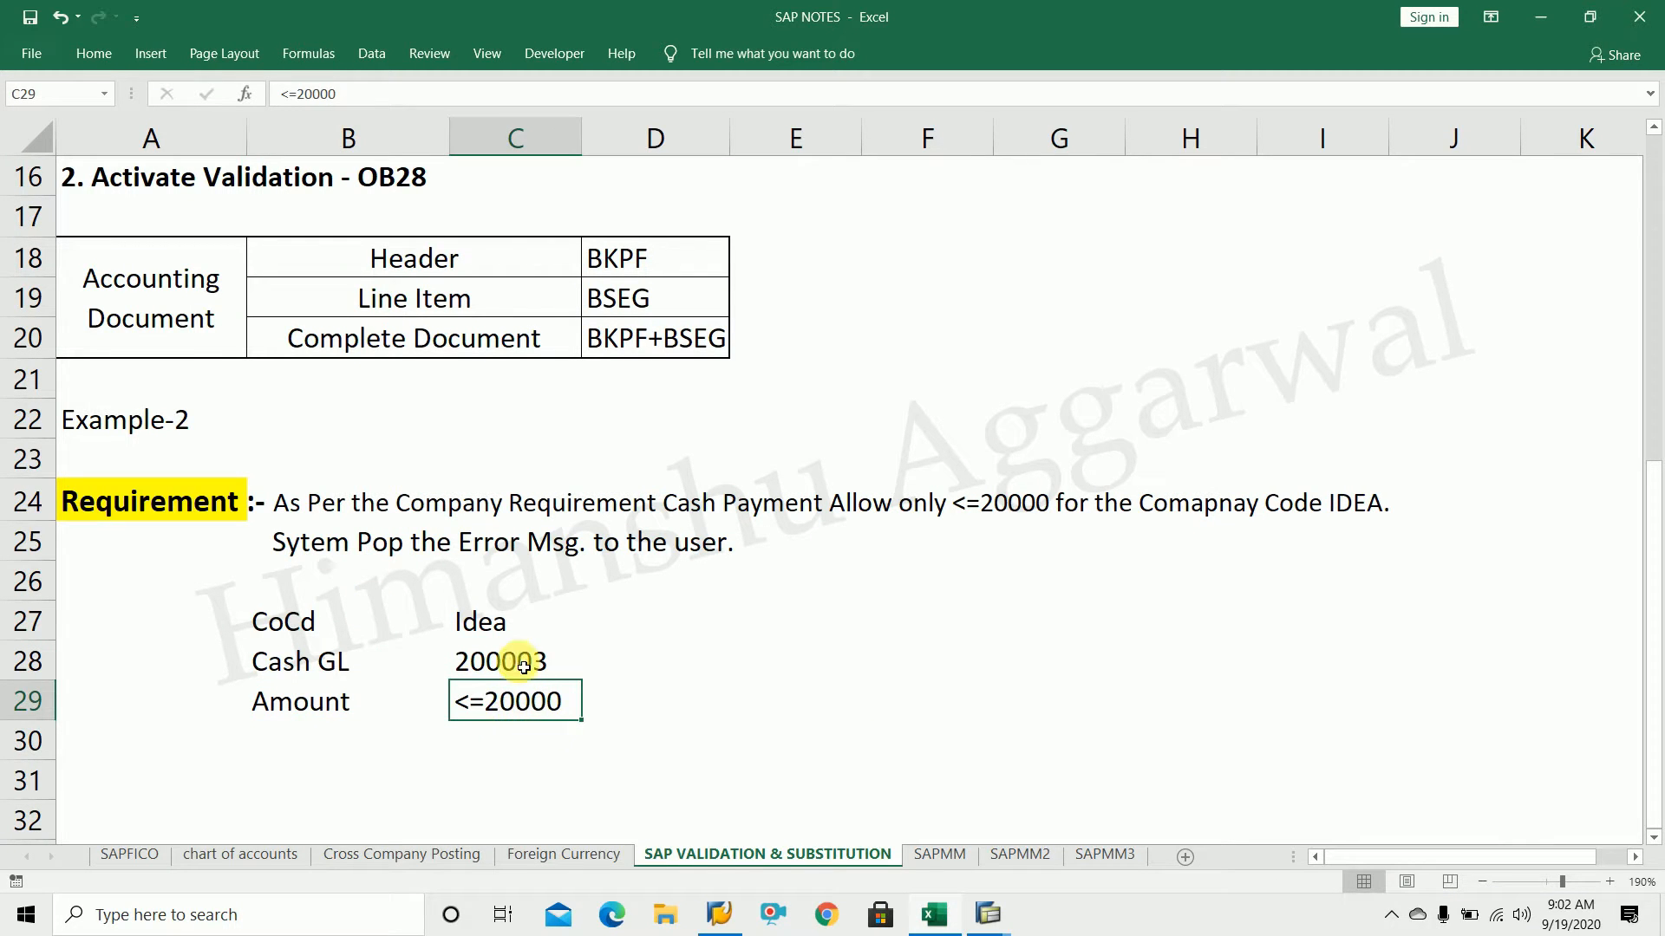
left_click_drag(300, 634, 481, 696)
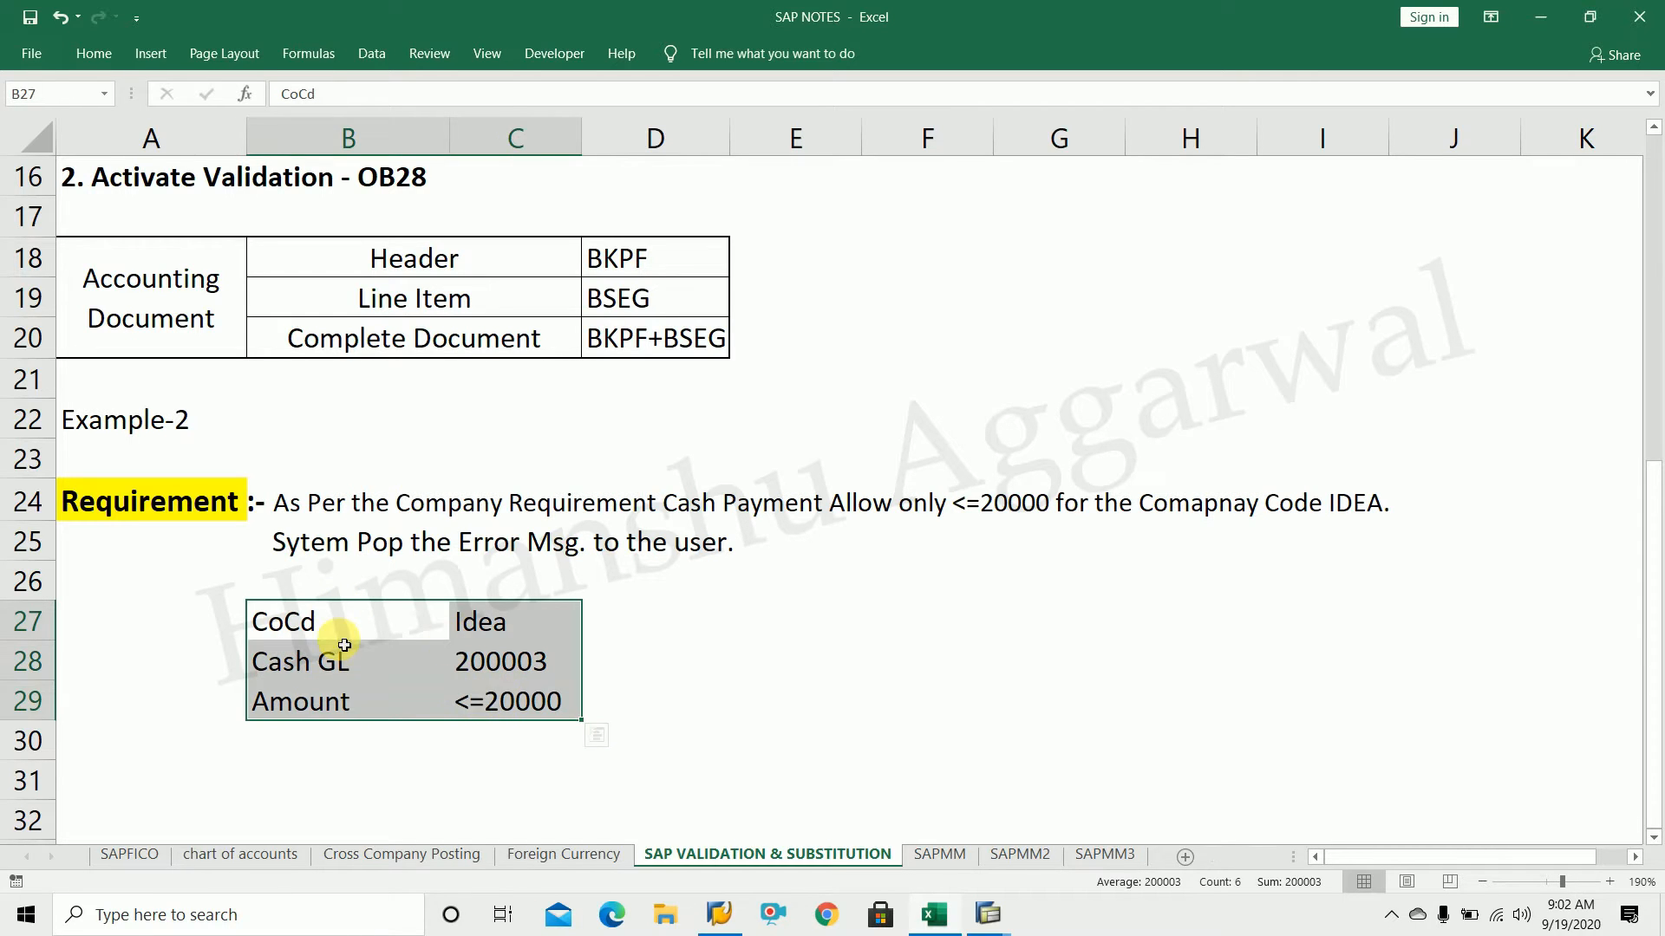
left_click(372, 634)
left_click(627, 632)
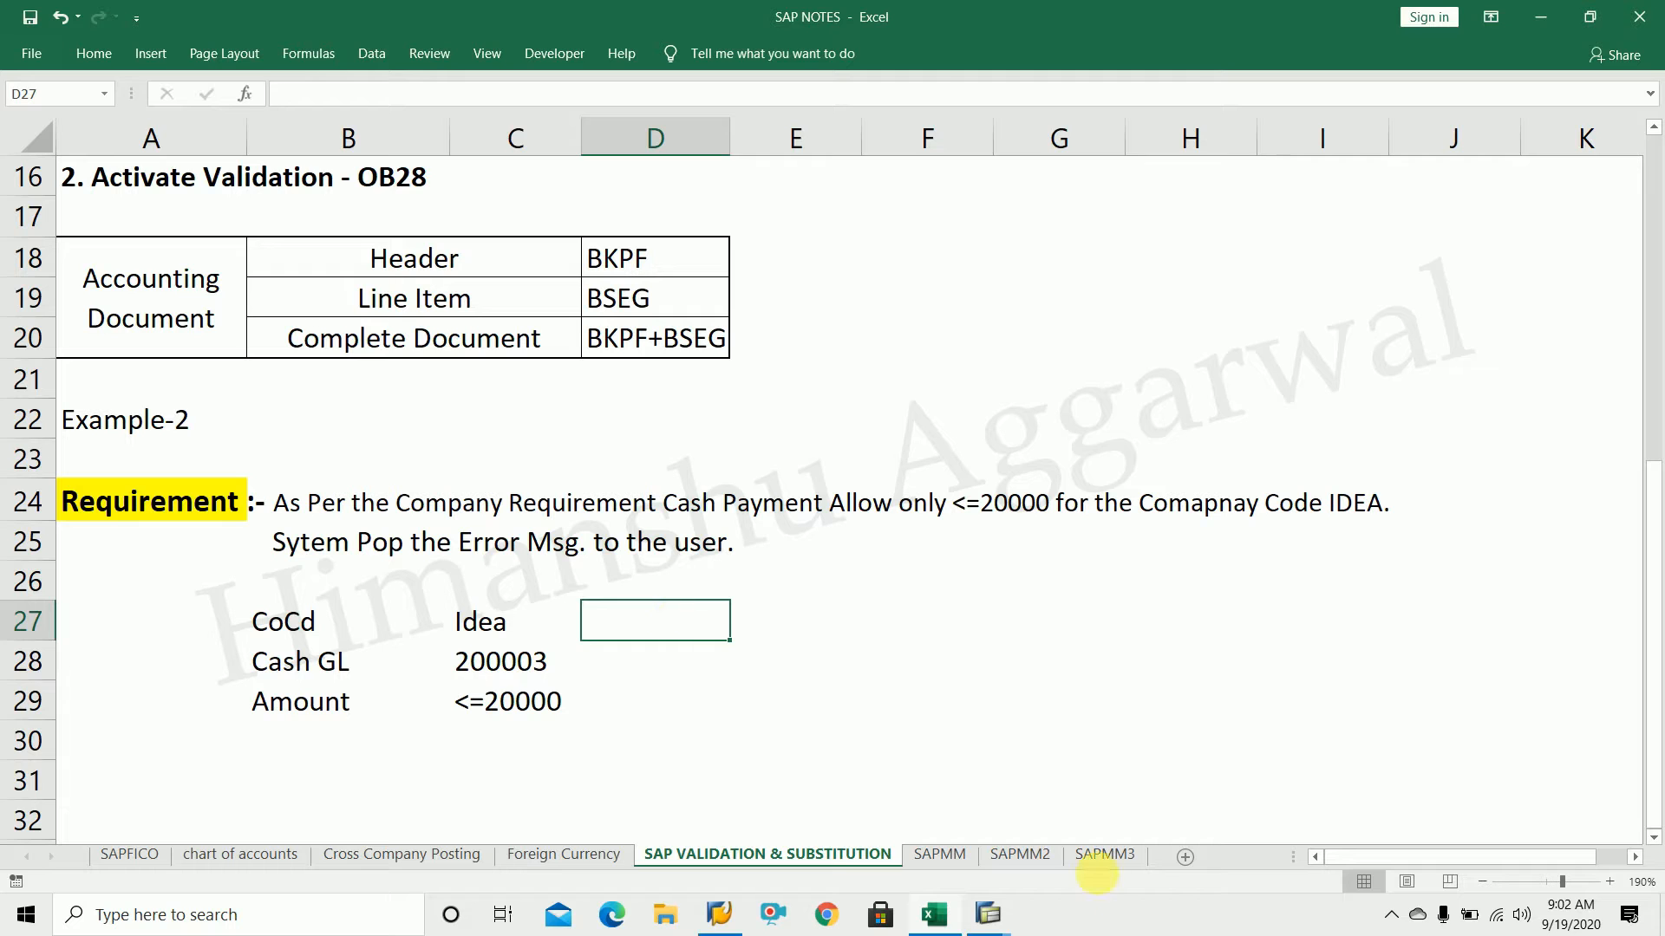
Switch back to SAP, leave the G/L account screen with /n and start the document posting transaction FB01
left_click(993, 912)
left_click(871, 824)
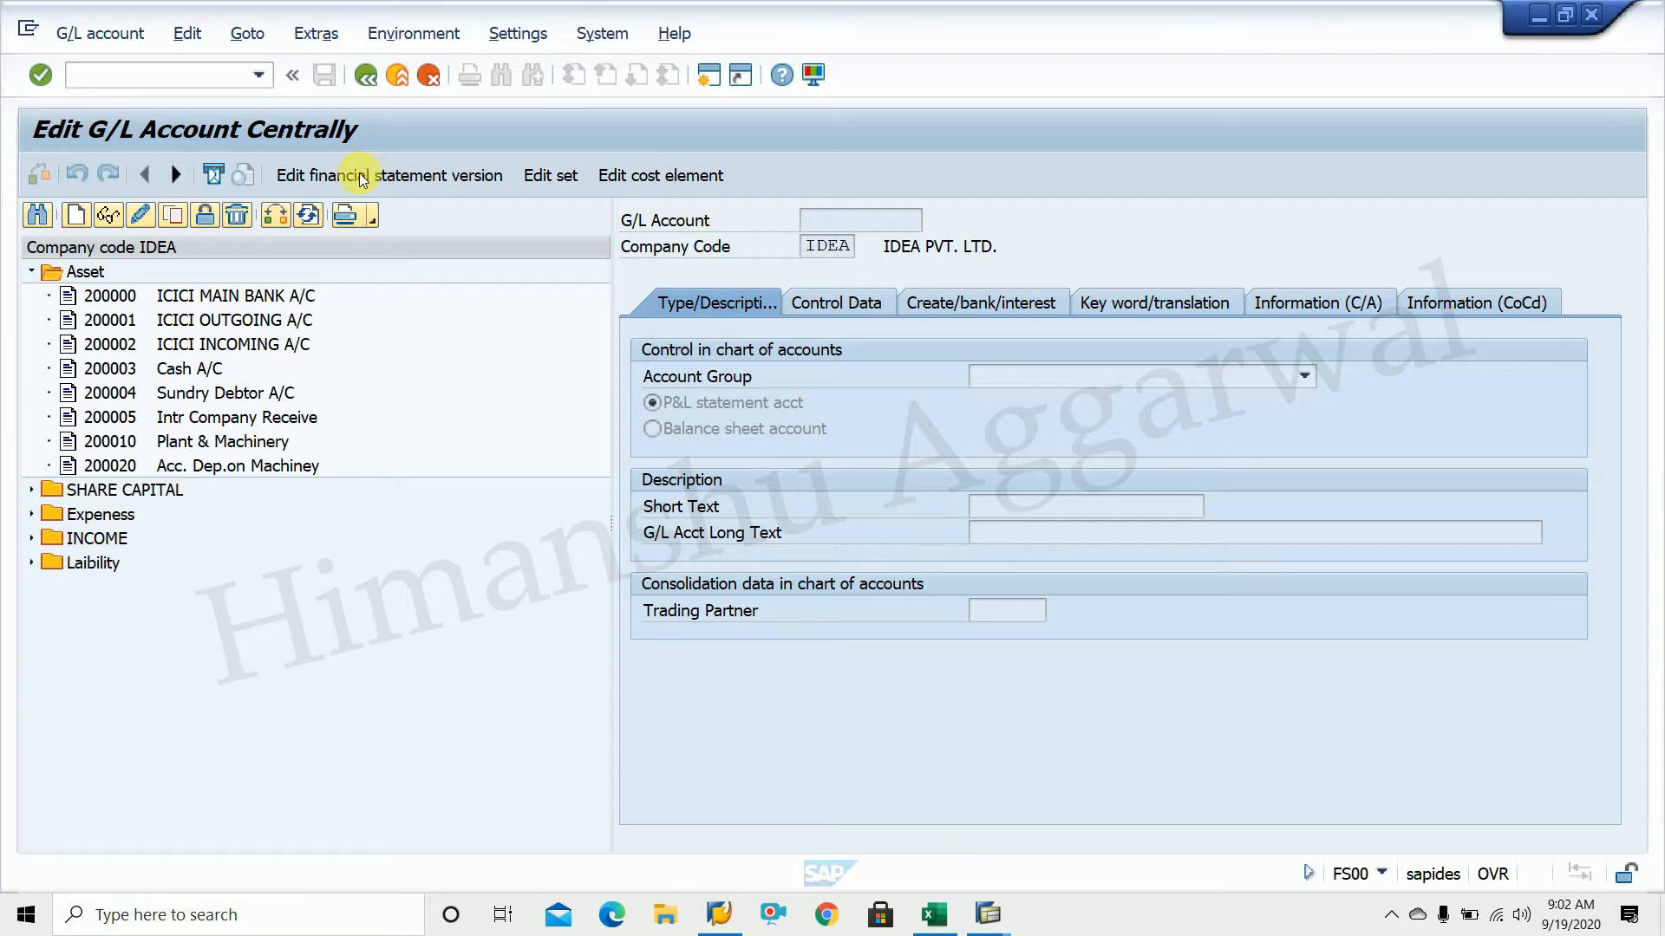
type("/")
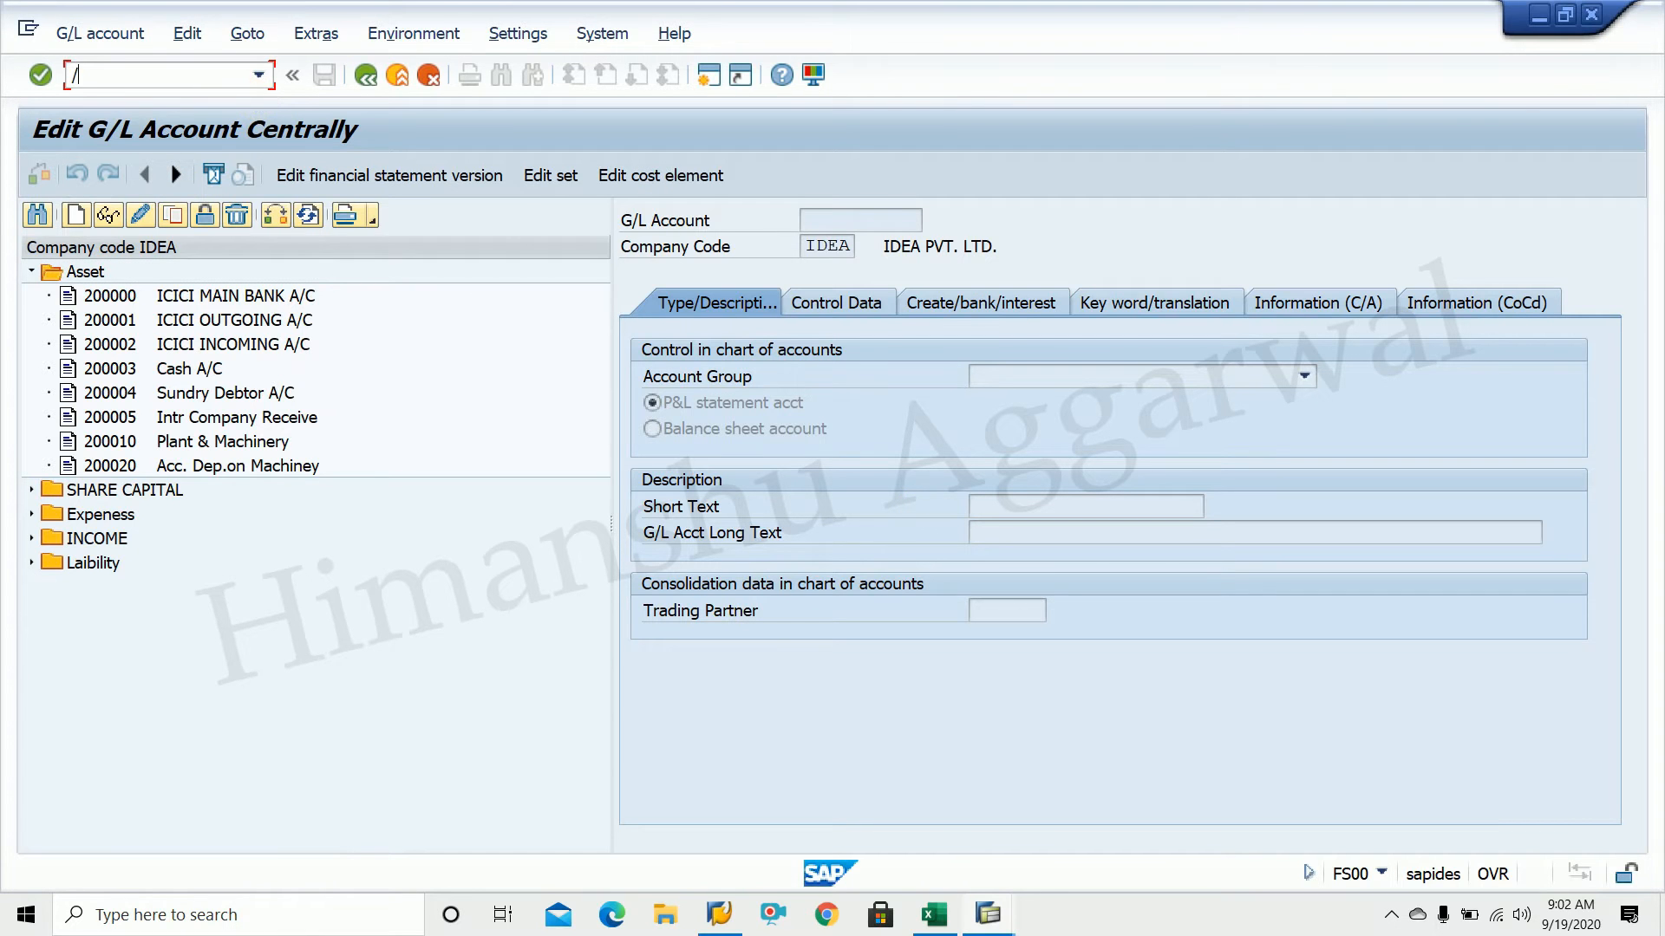
type("n")
key("Return")
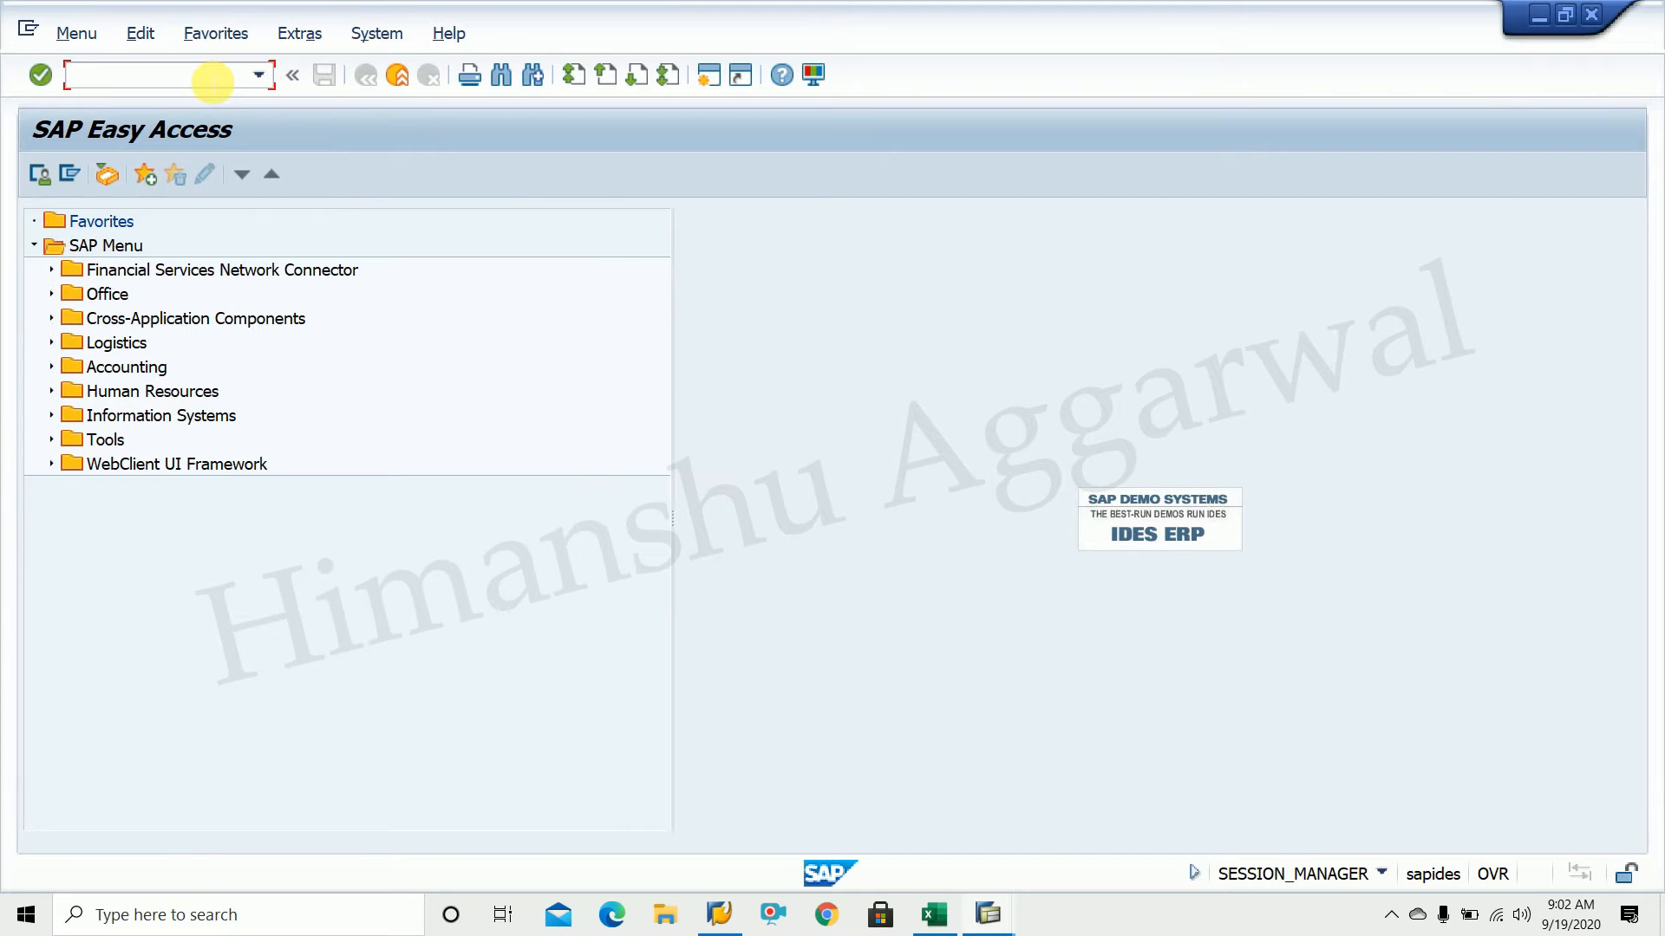
type("fb01")
key("Return")
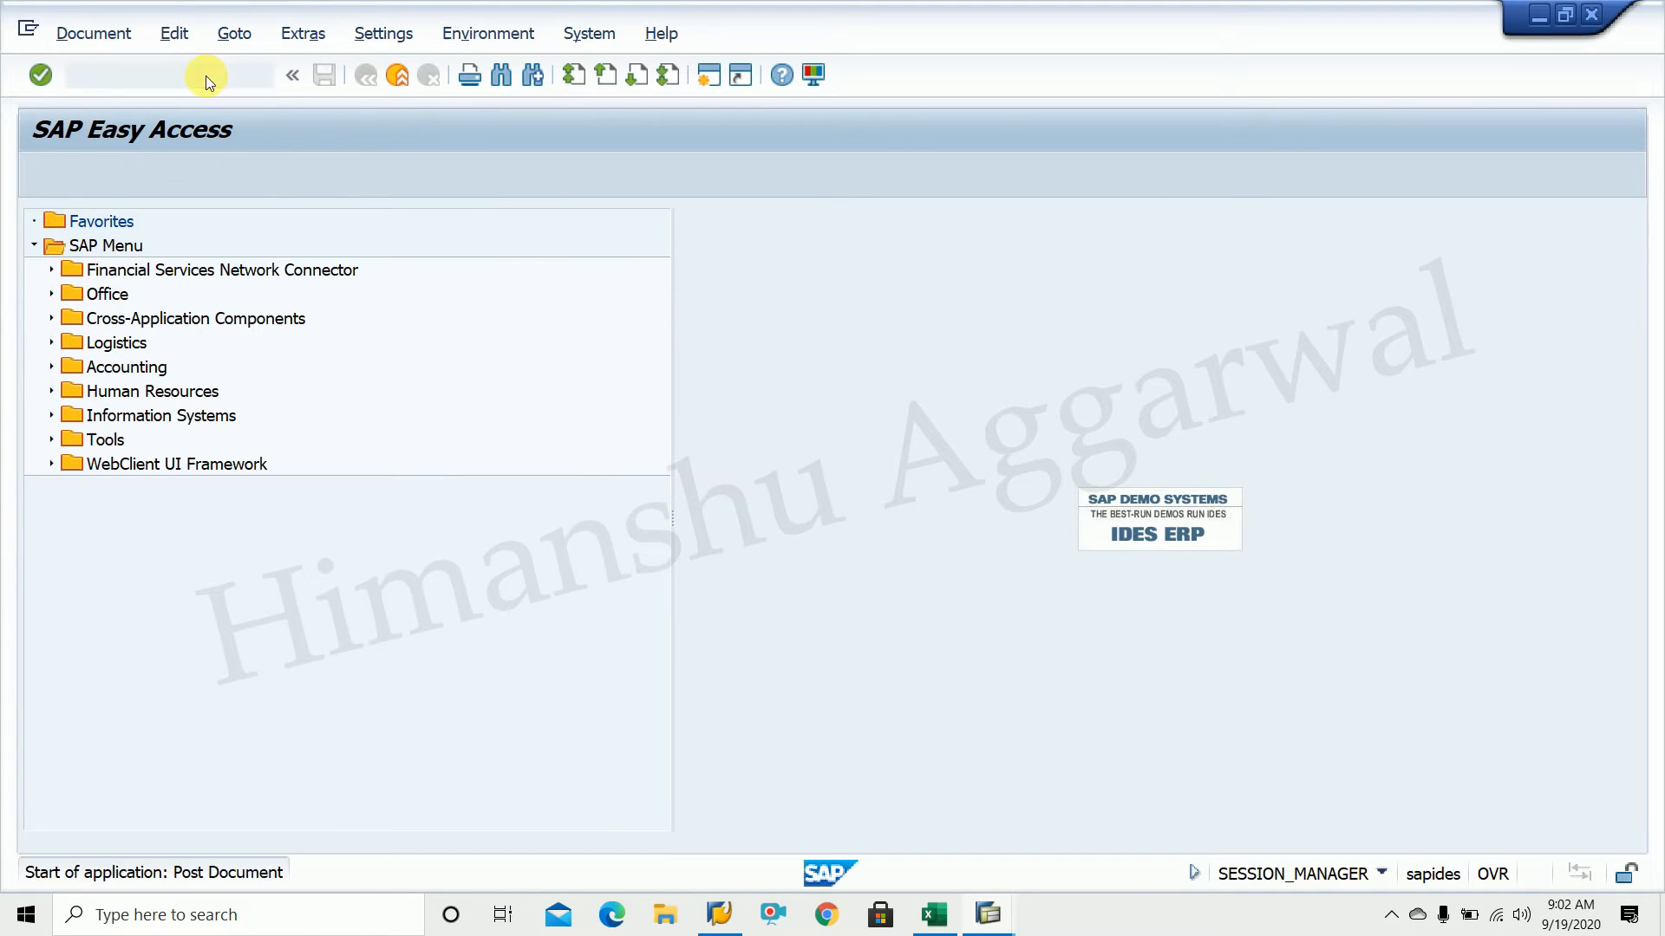
Open the technical information of the Company Code field and copy its screen field name BKPF-BUKRS
left_click(773, 220)
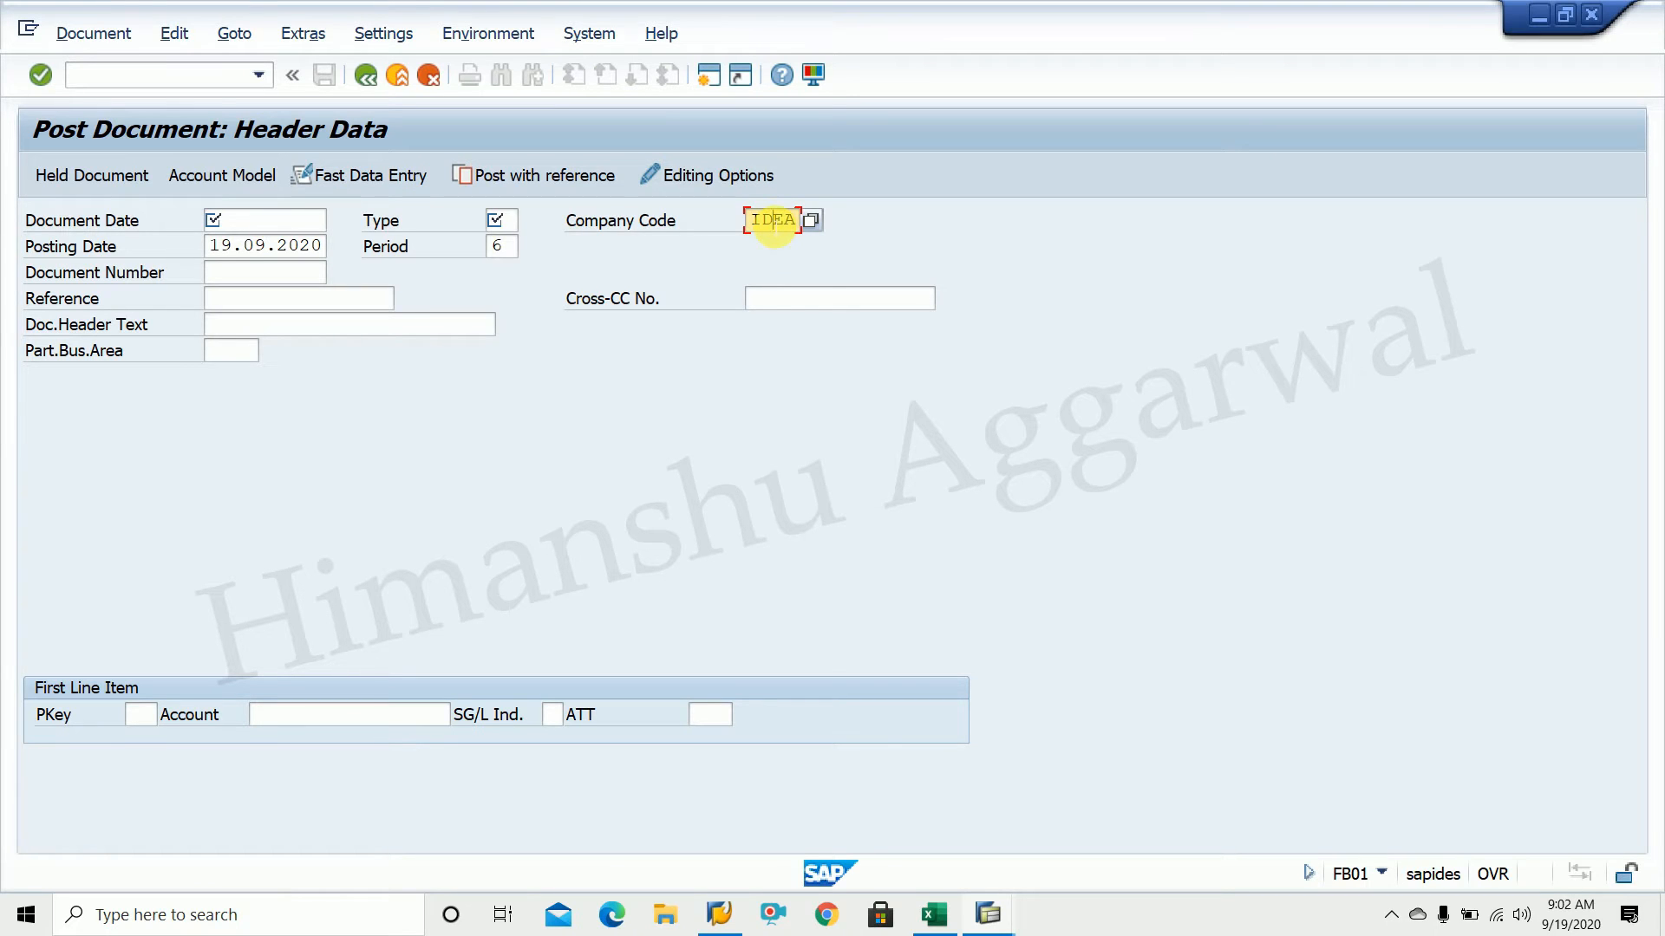
key("F1")
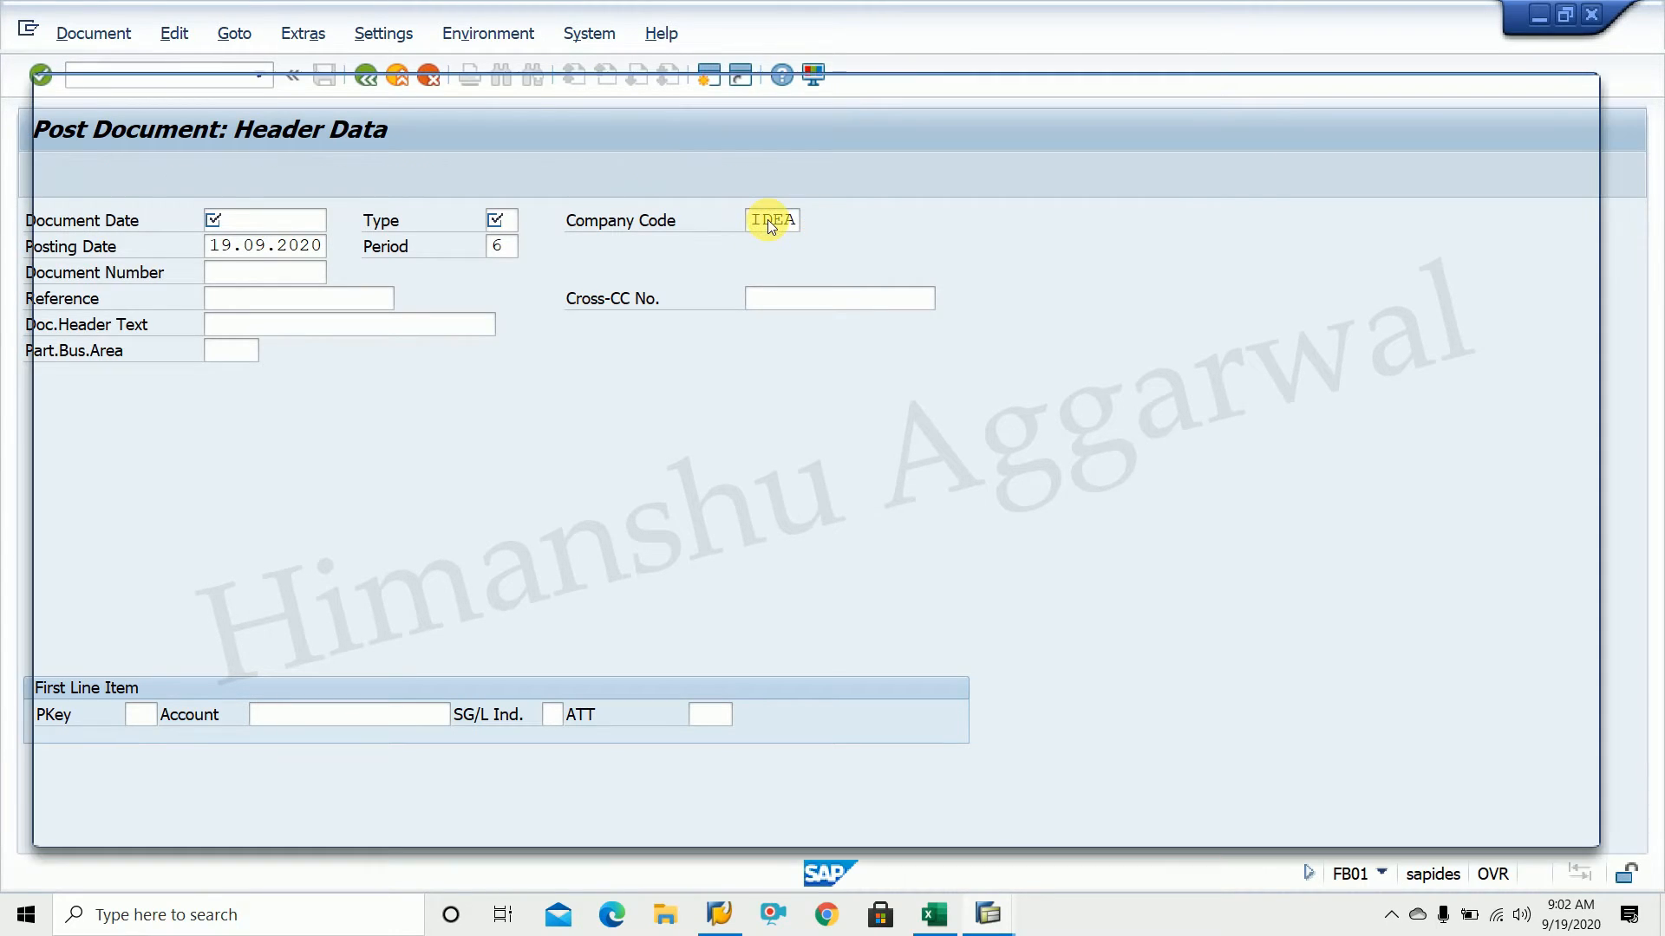
left_click(145, 122)
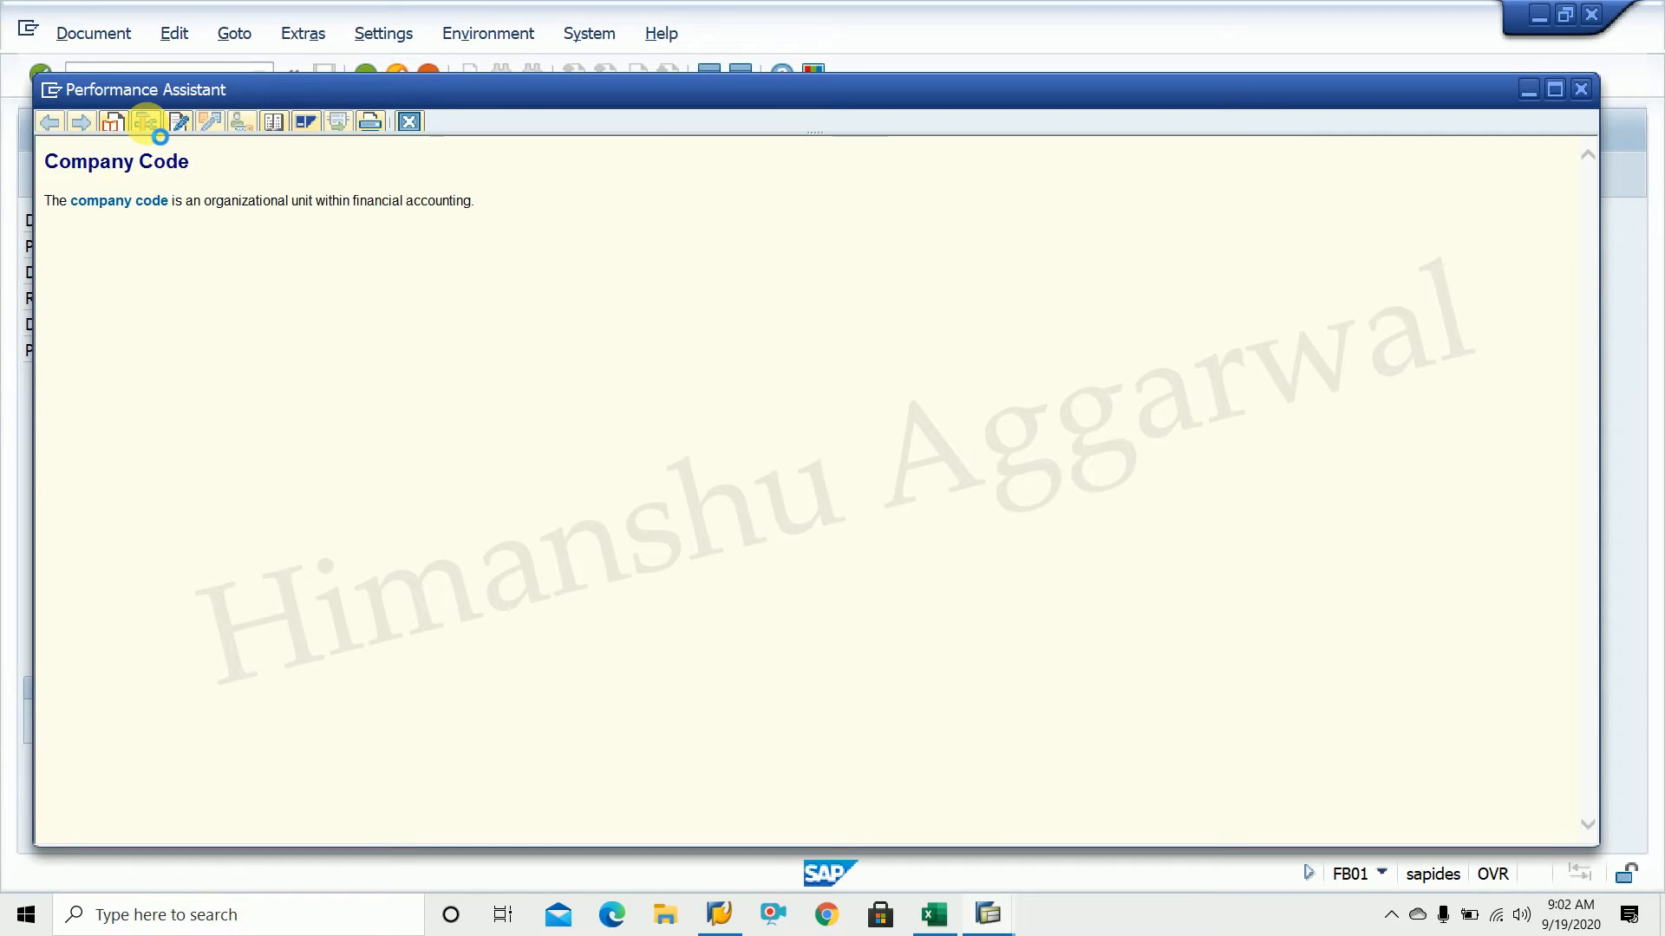
left_click_drag(452, 799, 307, 802)
key("ctrl+c")
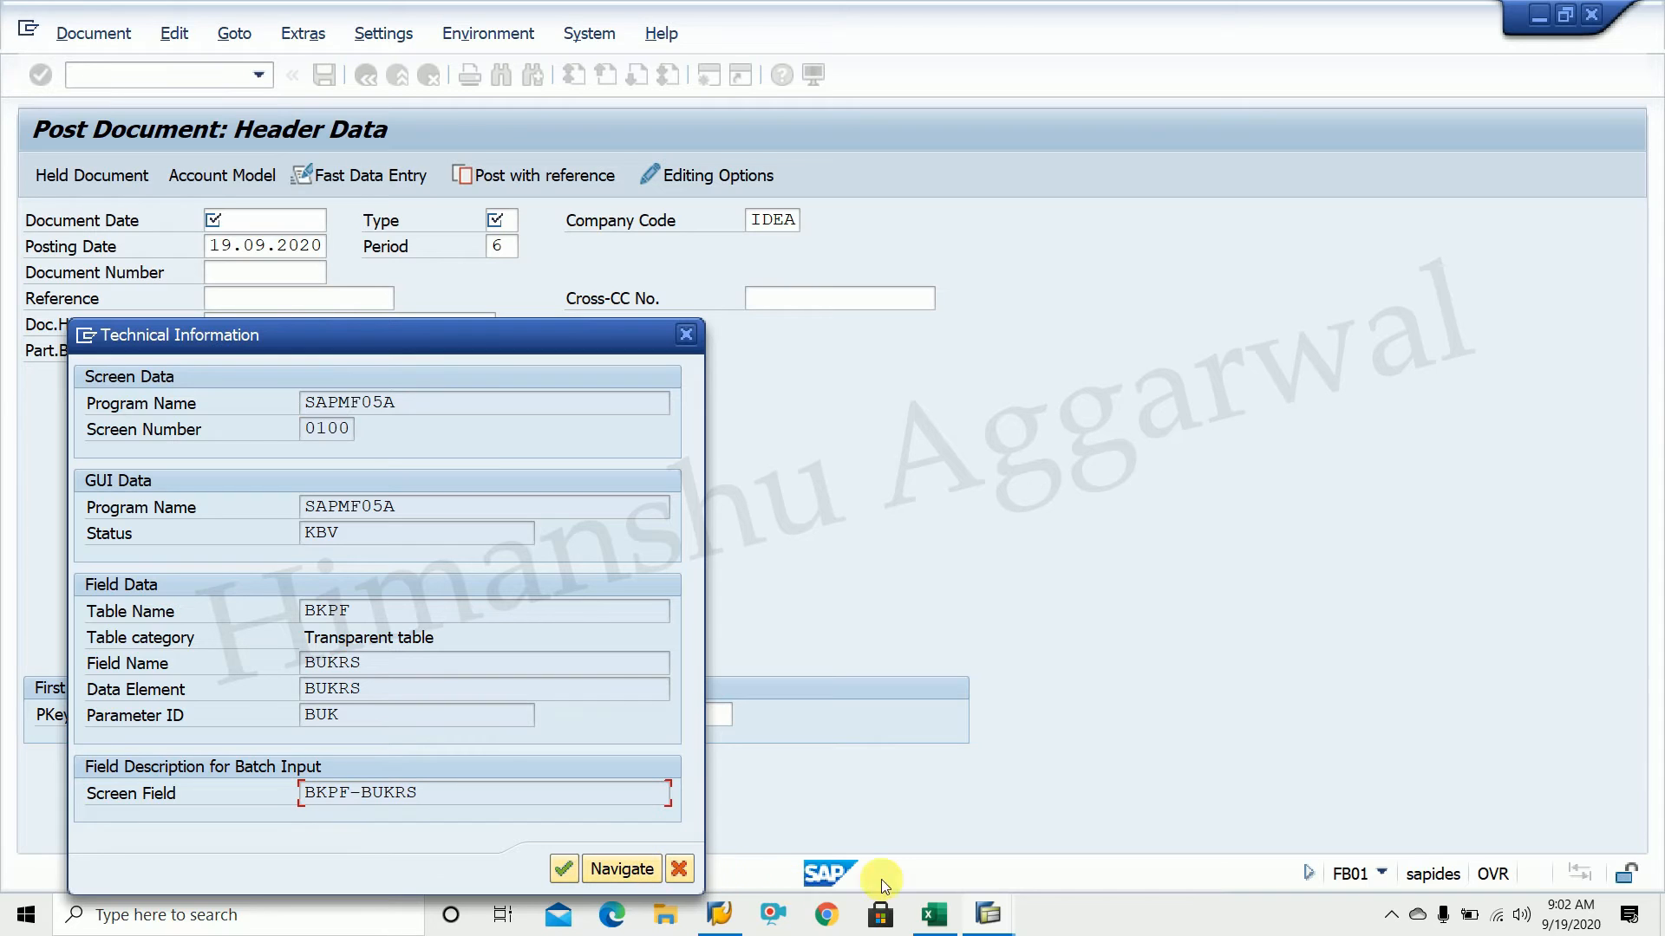
Close the technical information, paste BKPF-BUKRS into cell D27 of the Excel notes and widen column D to fit
mouse_move(934, 914)
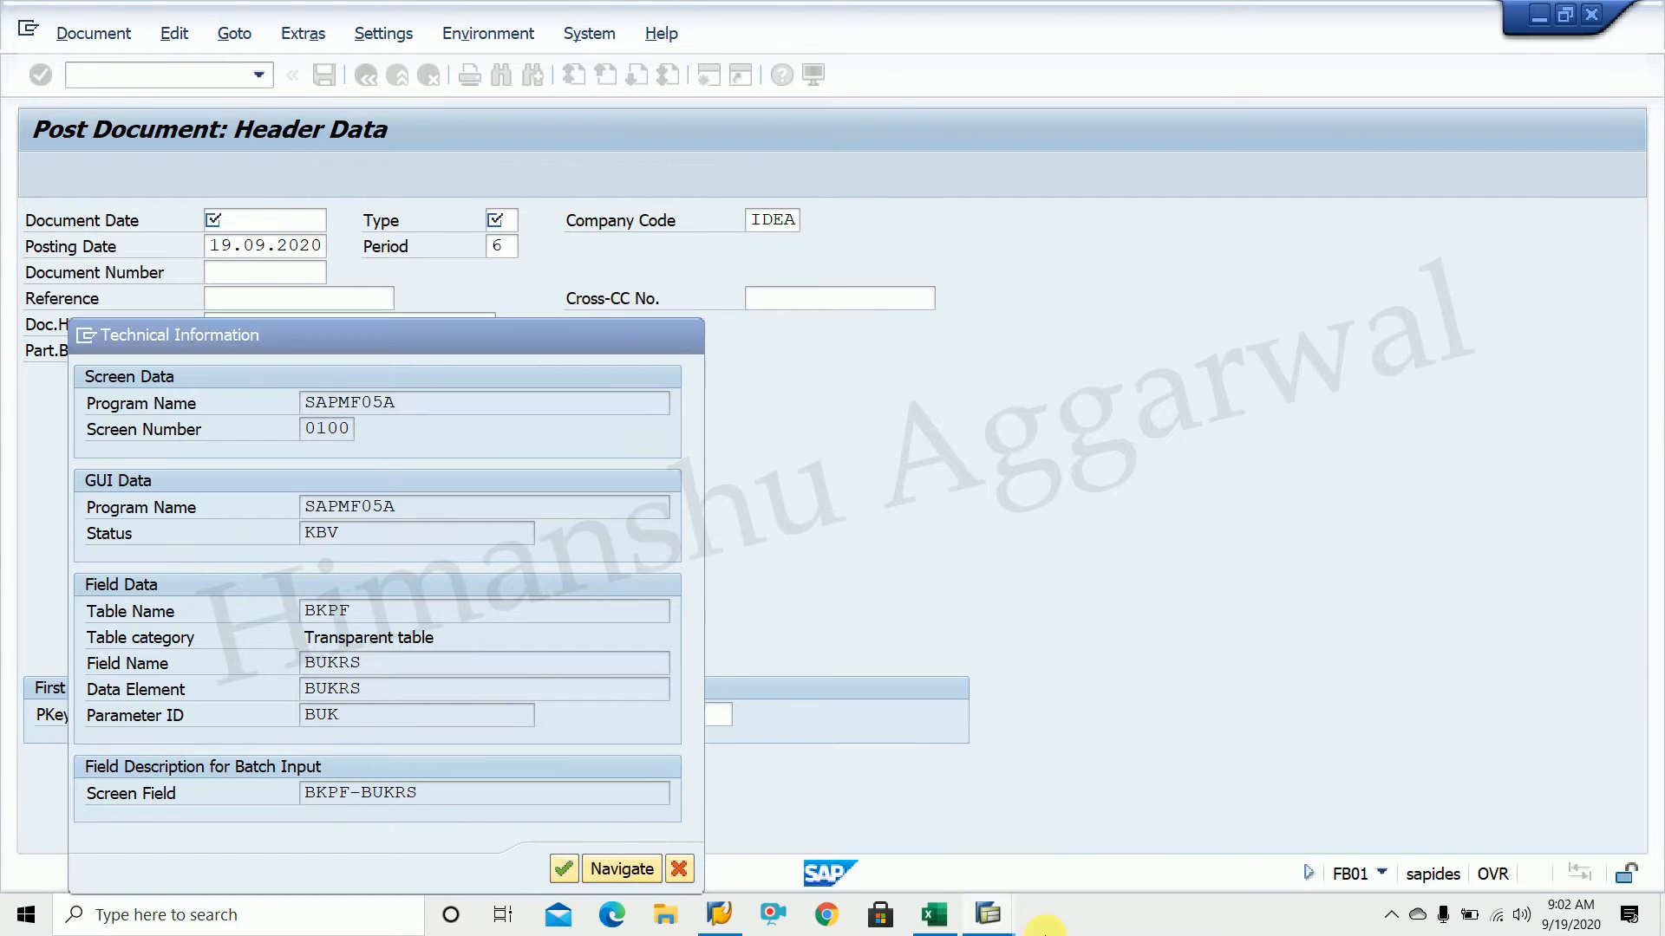
left_click(686, 334)
left_click(954, 911)
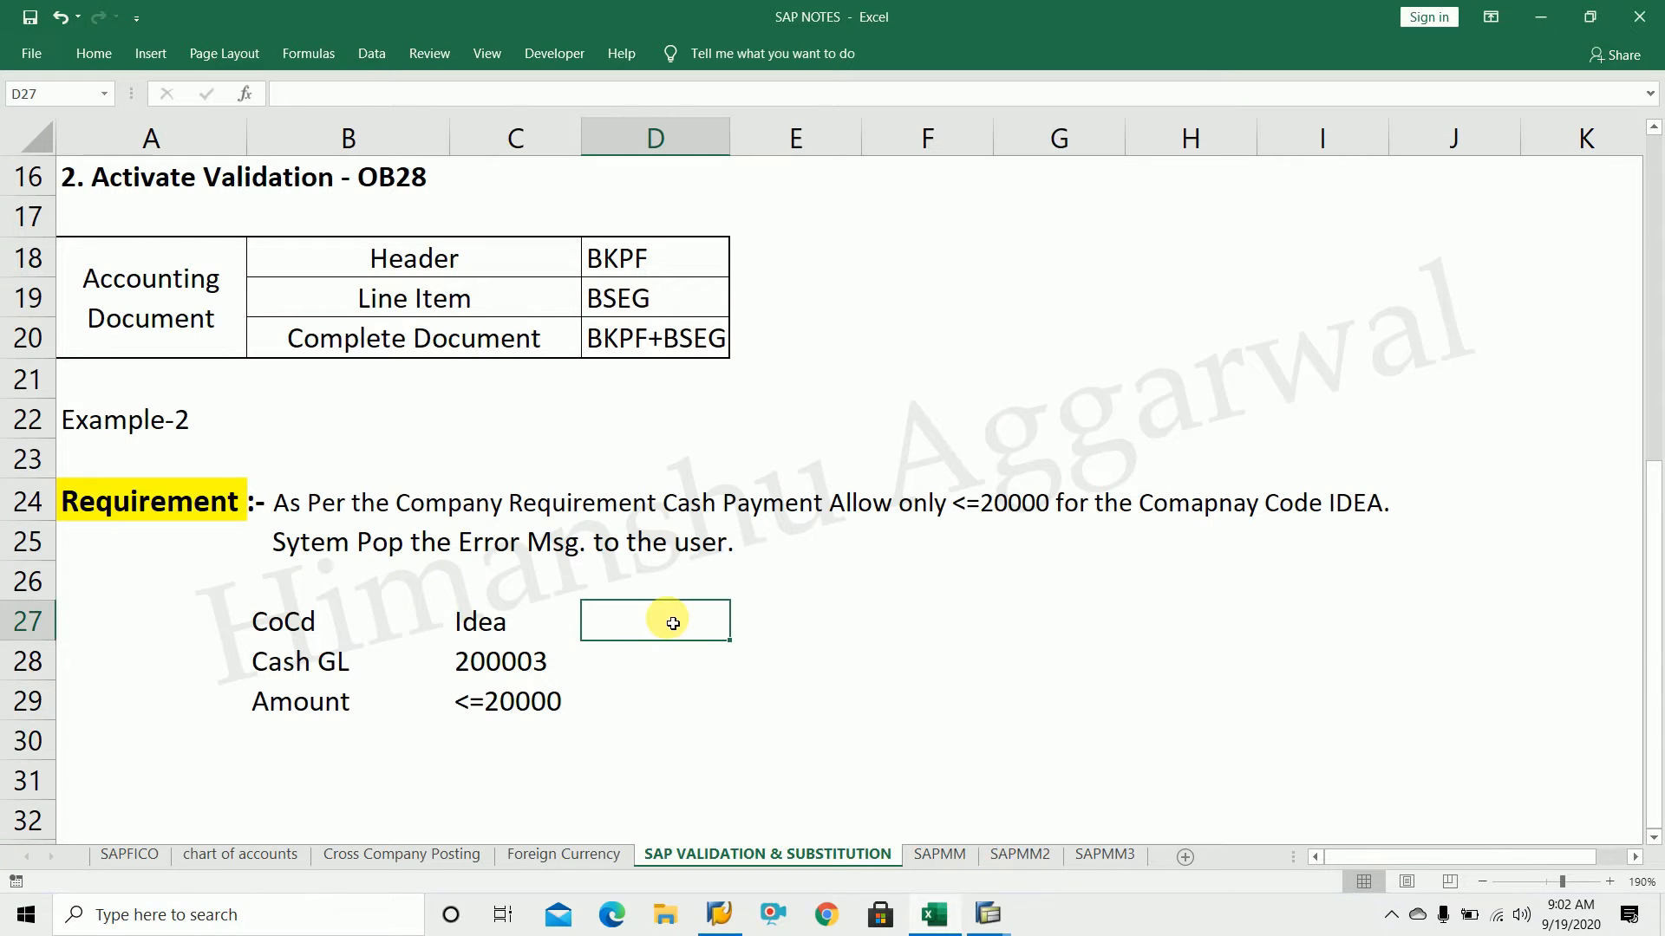
key("ctrl+v")
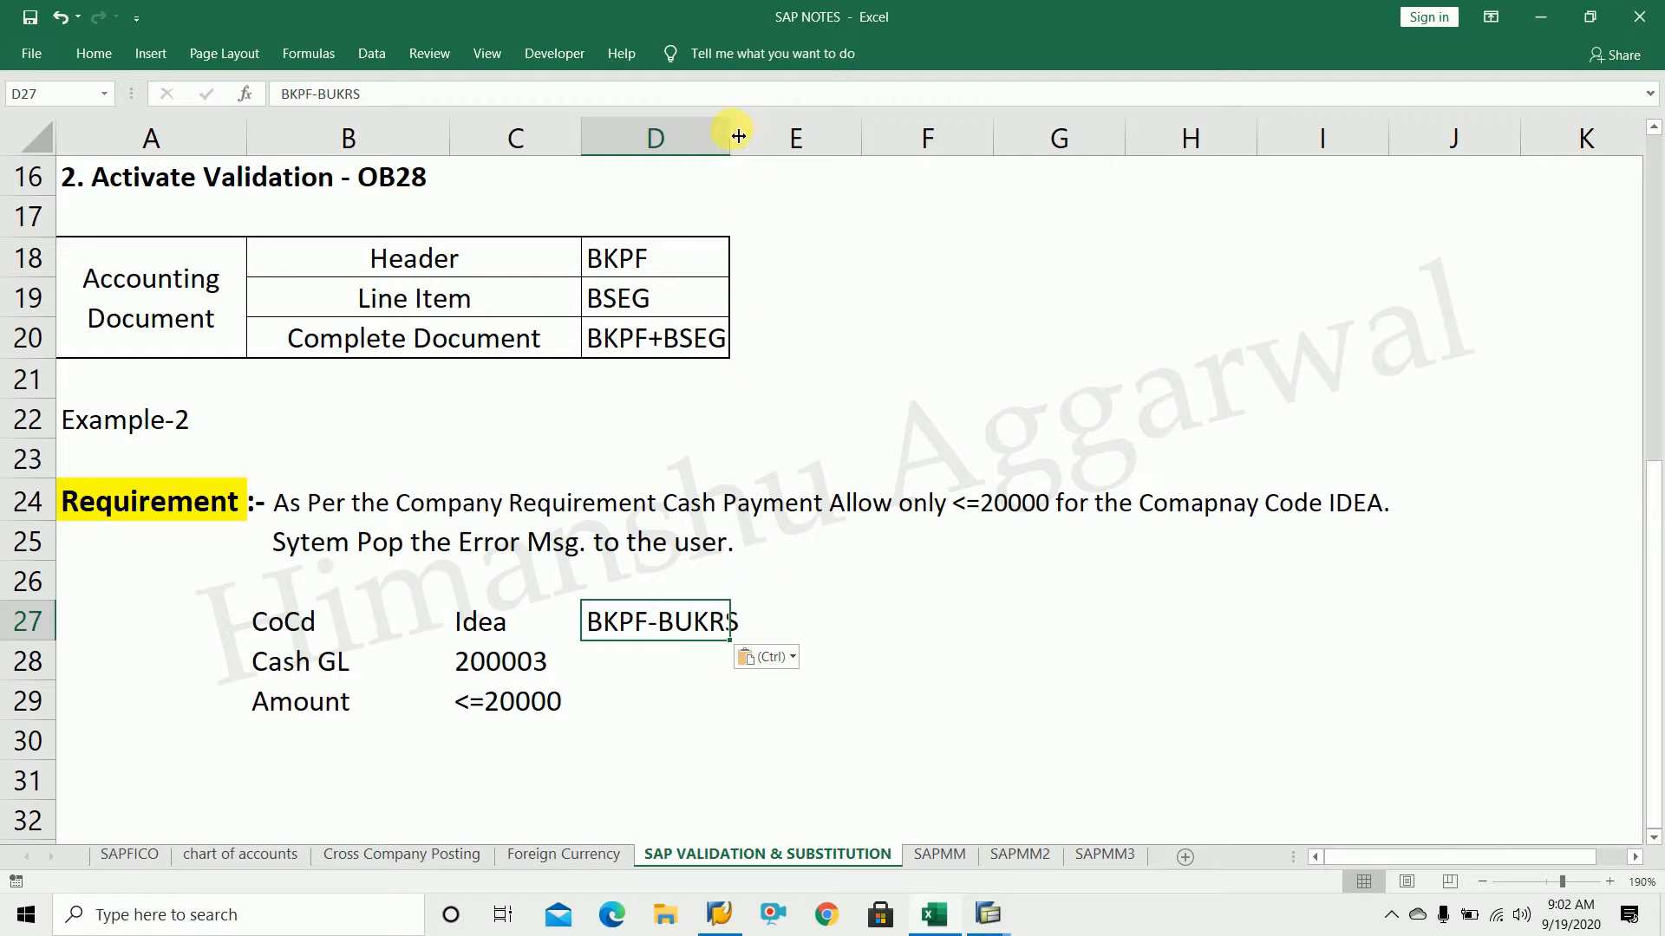
left_click_drag(740, 137, 757, 139)
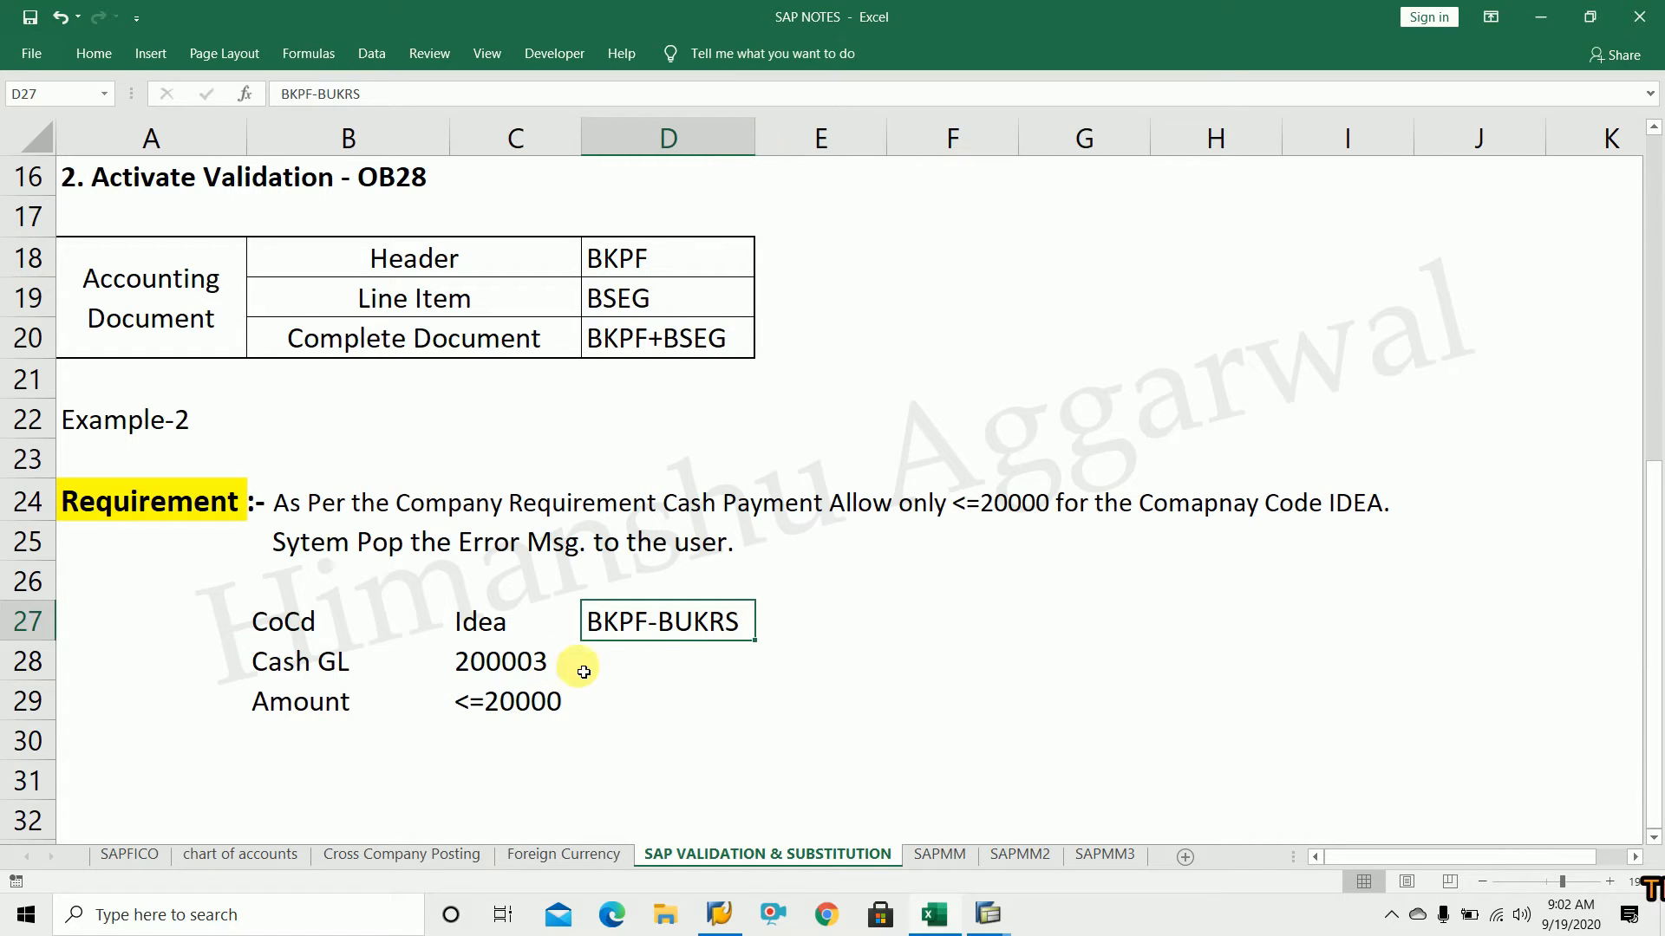
left_click(662, 672)
In the SAP document header, enter document date 16.09.2020, type SA and reference DEMO, and proceed to fast data entry
key("alt+Tab")
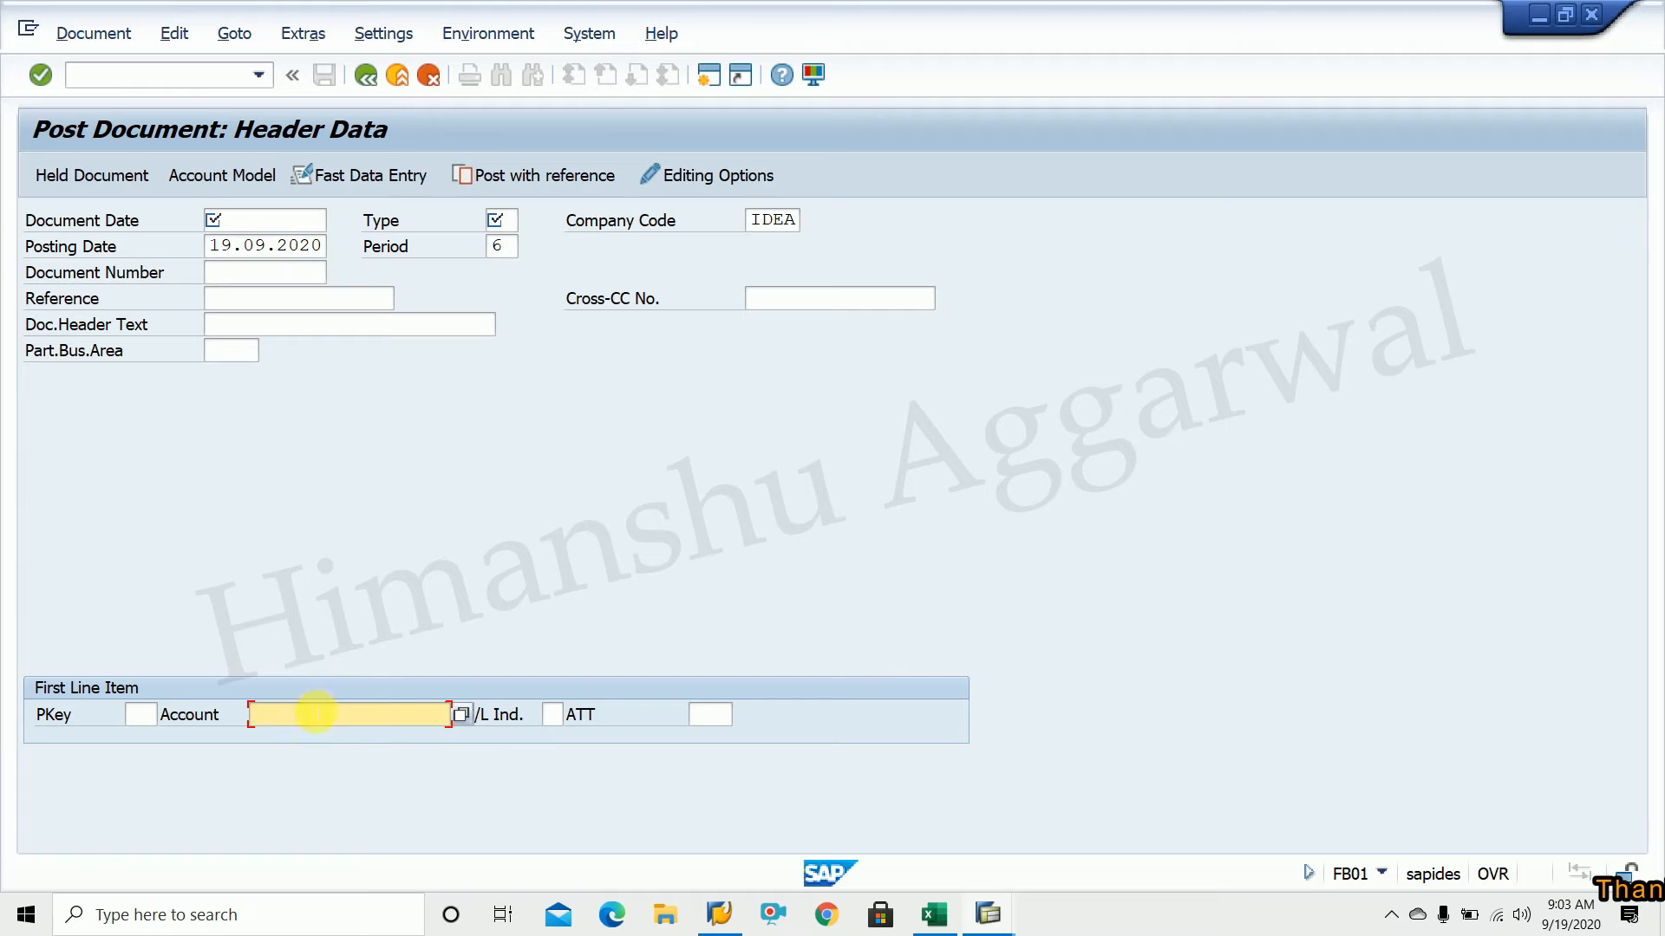
left_click(260, 222)
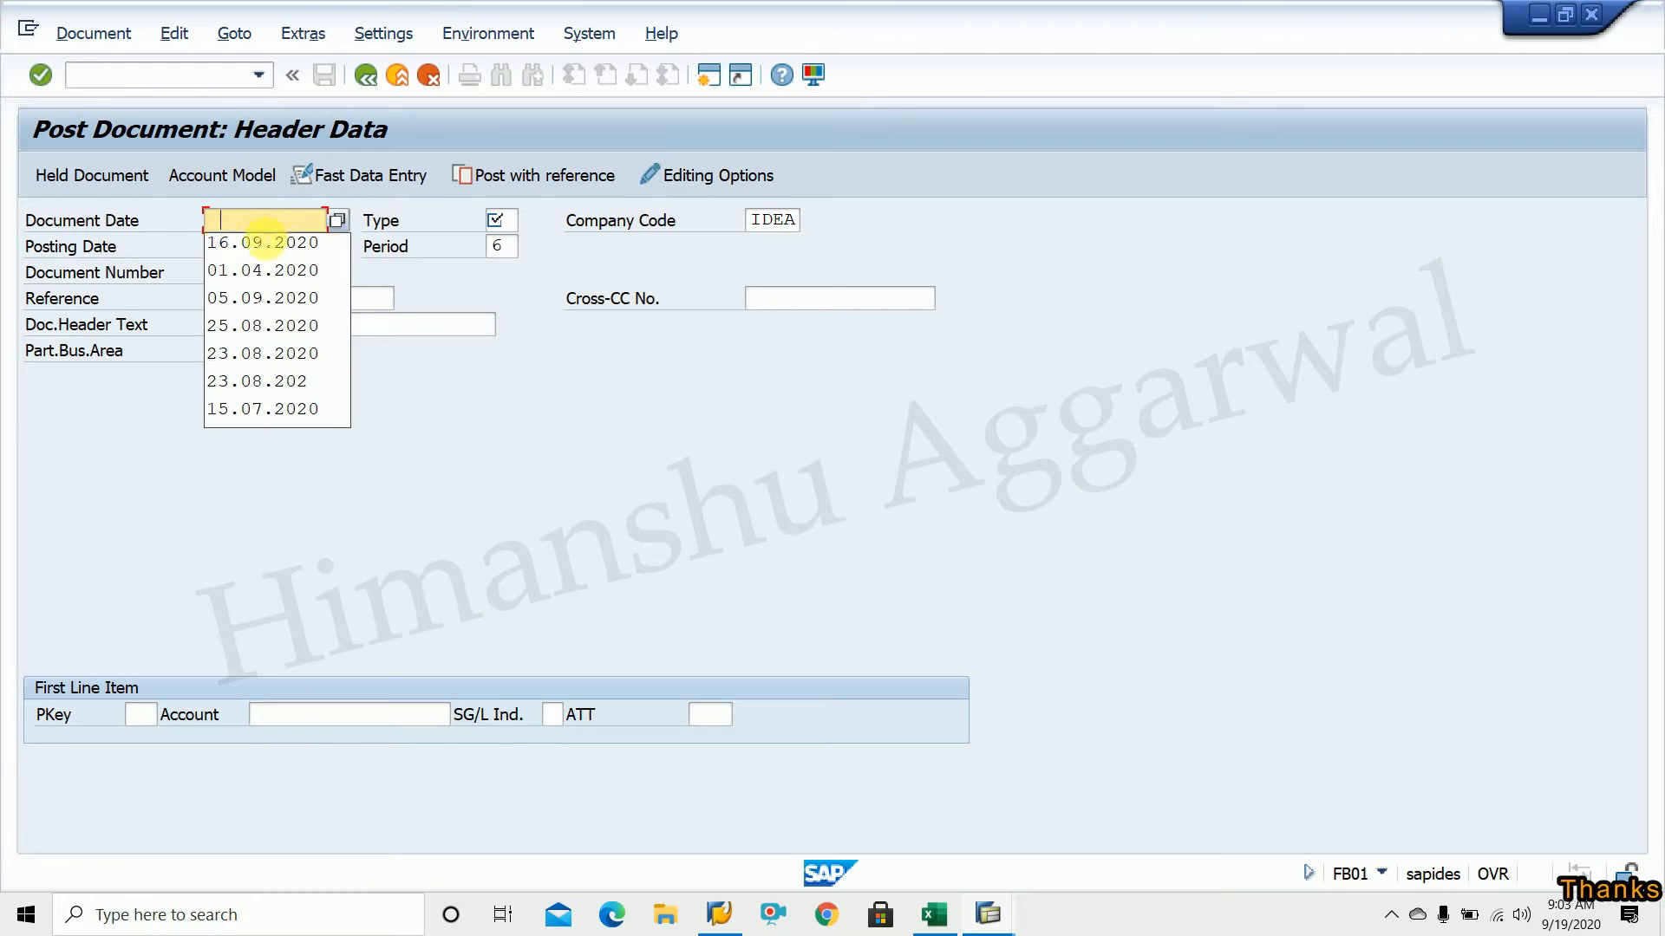
left_click(259, 243)
left_click(499, 221)
left_click(507, 244)
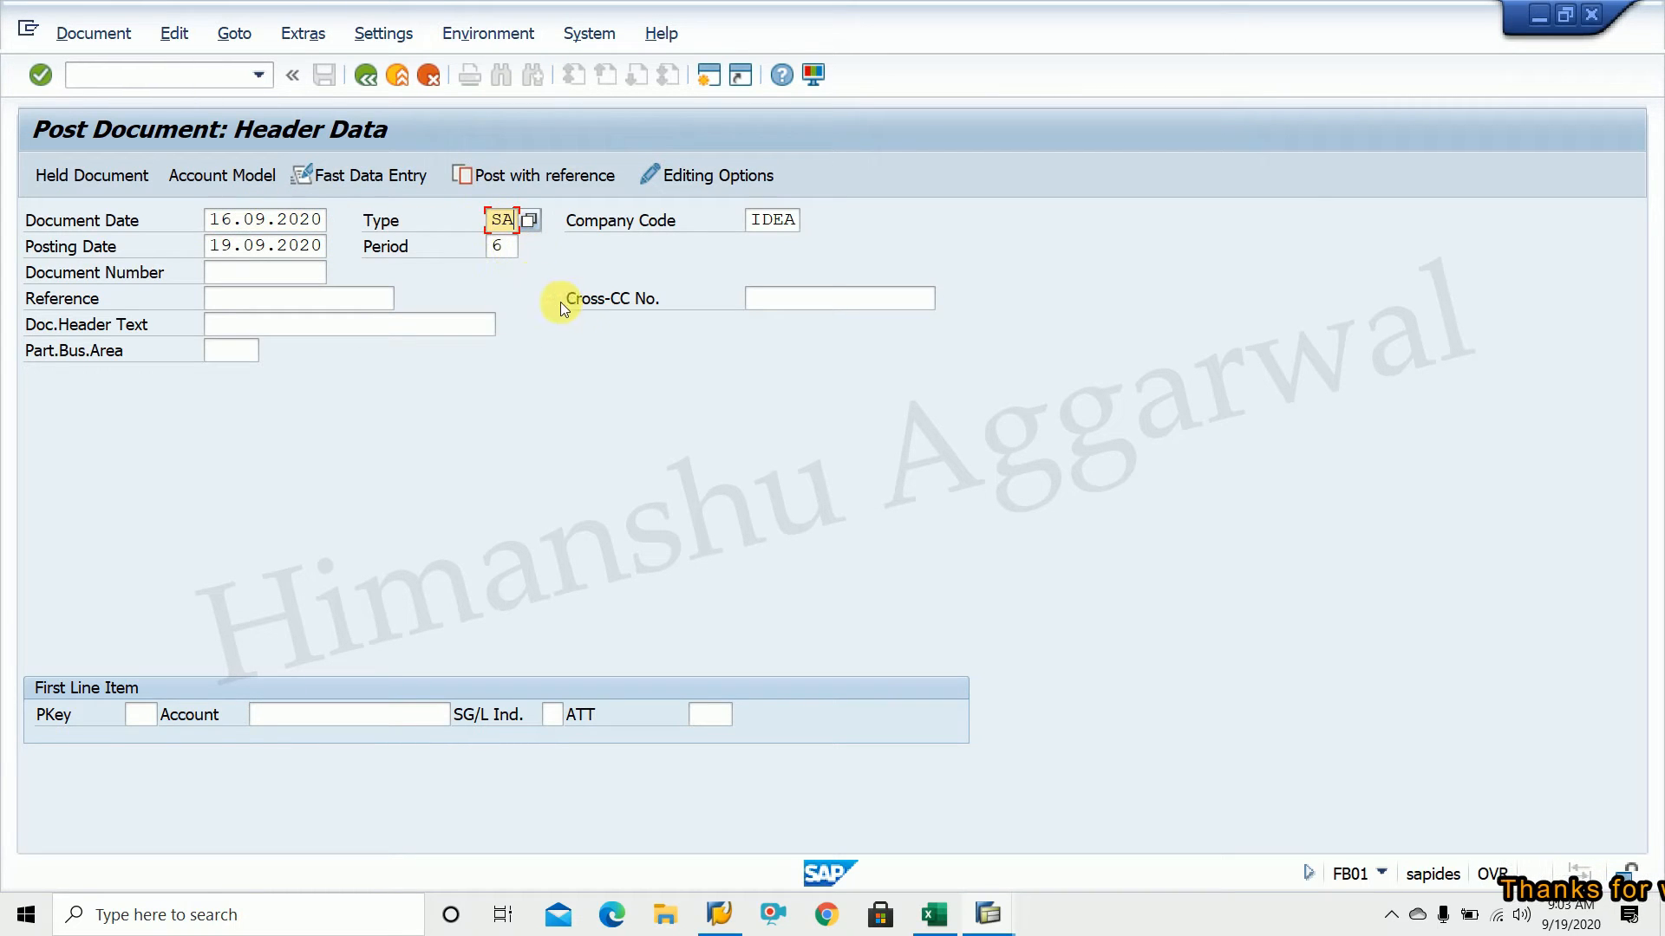
left_click(260, 298)
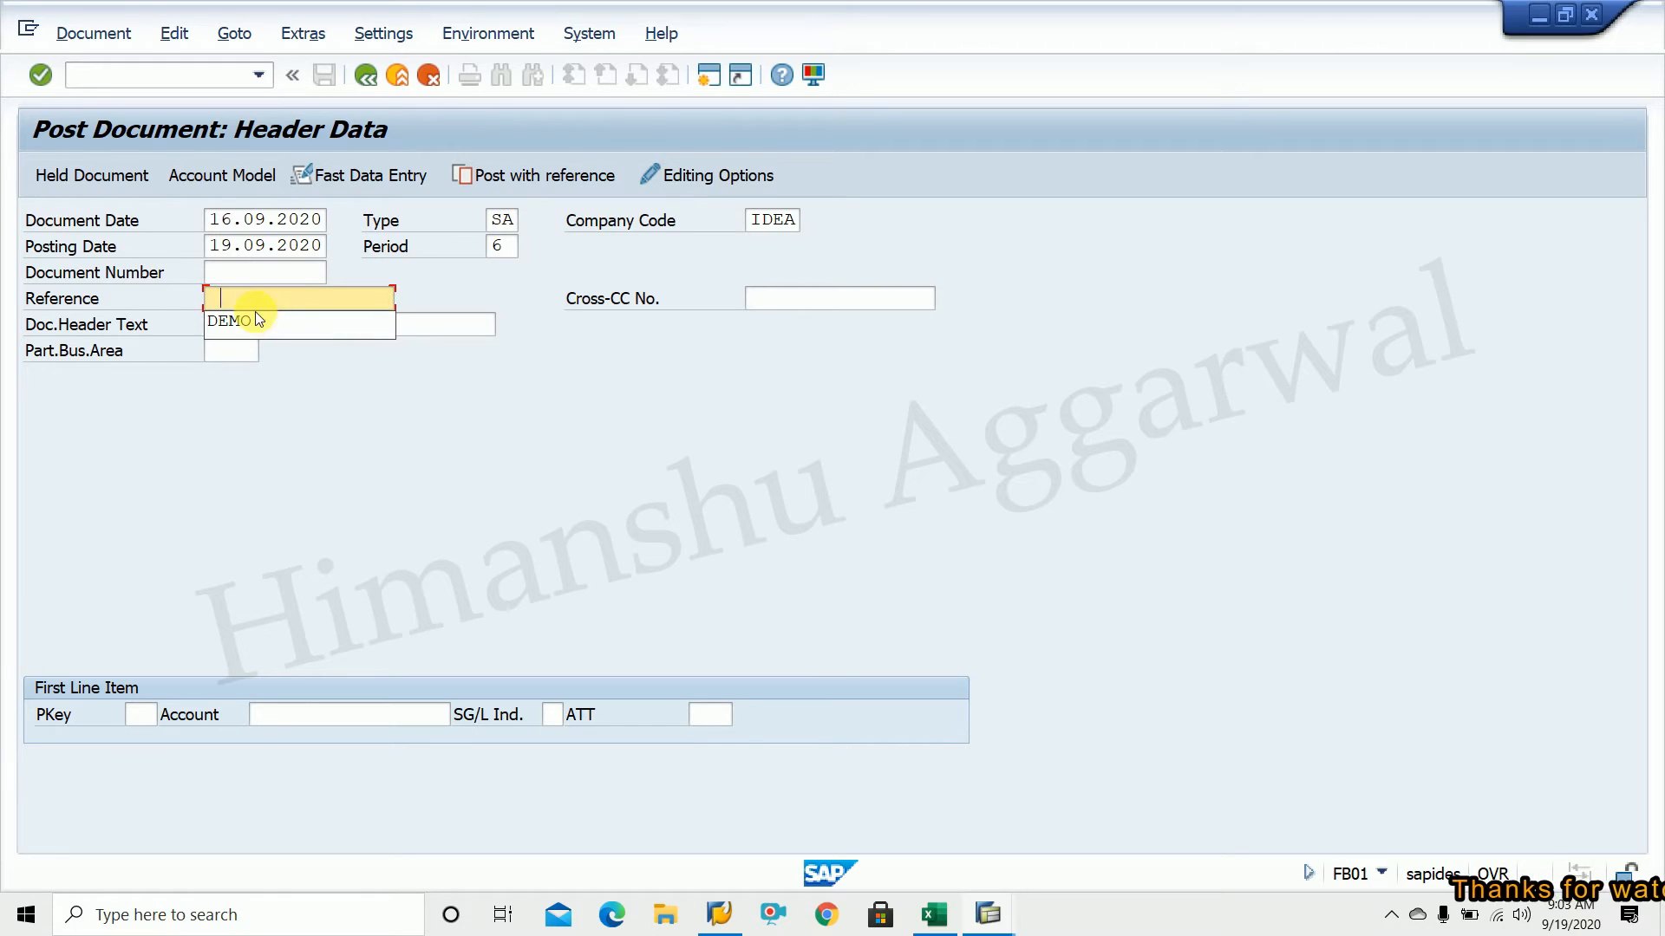
left_click(257, 320)
key("Return")
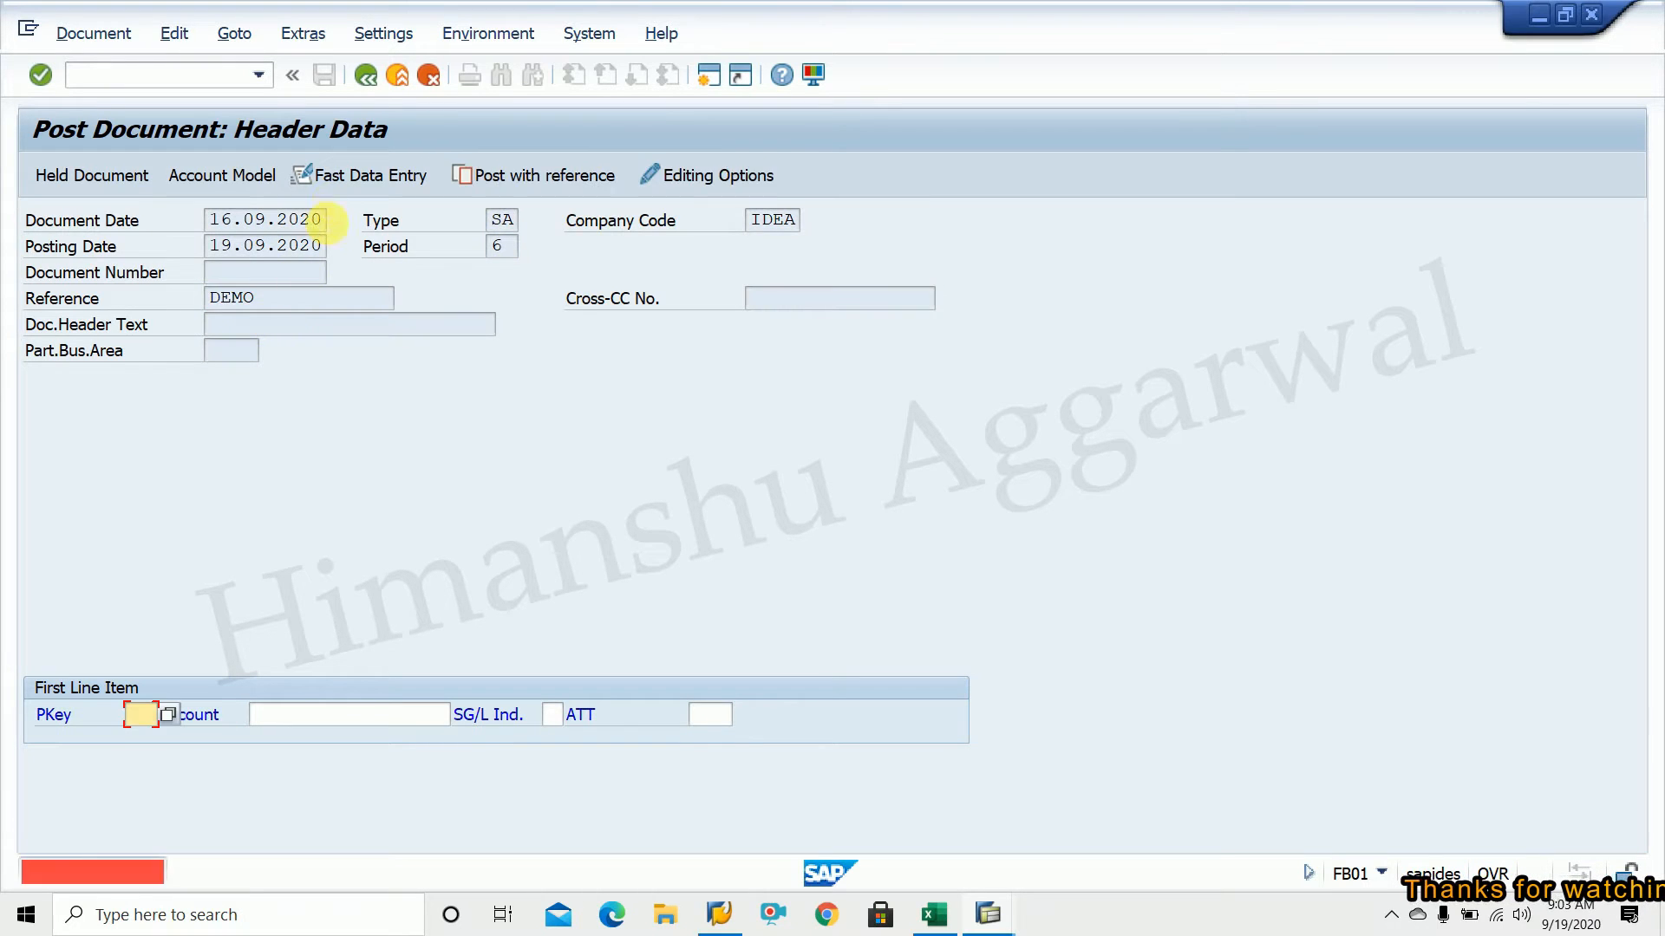
left_click(360, 178)
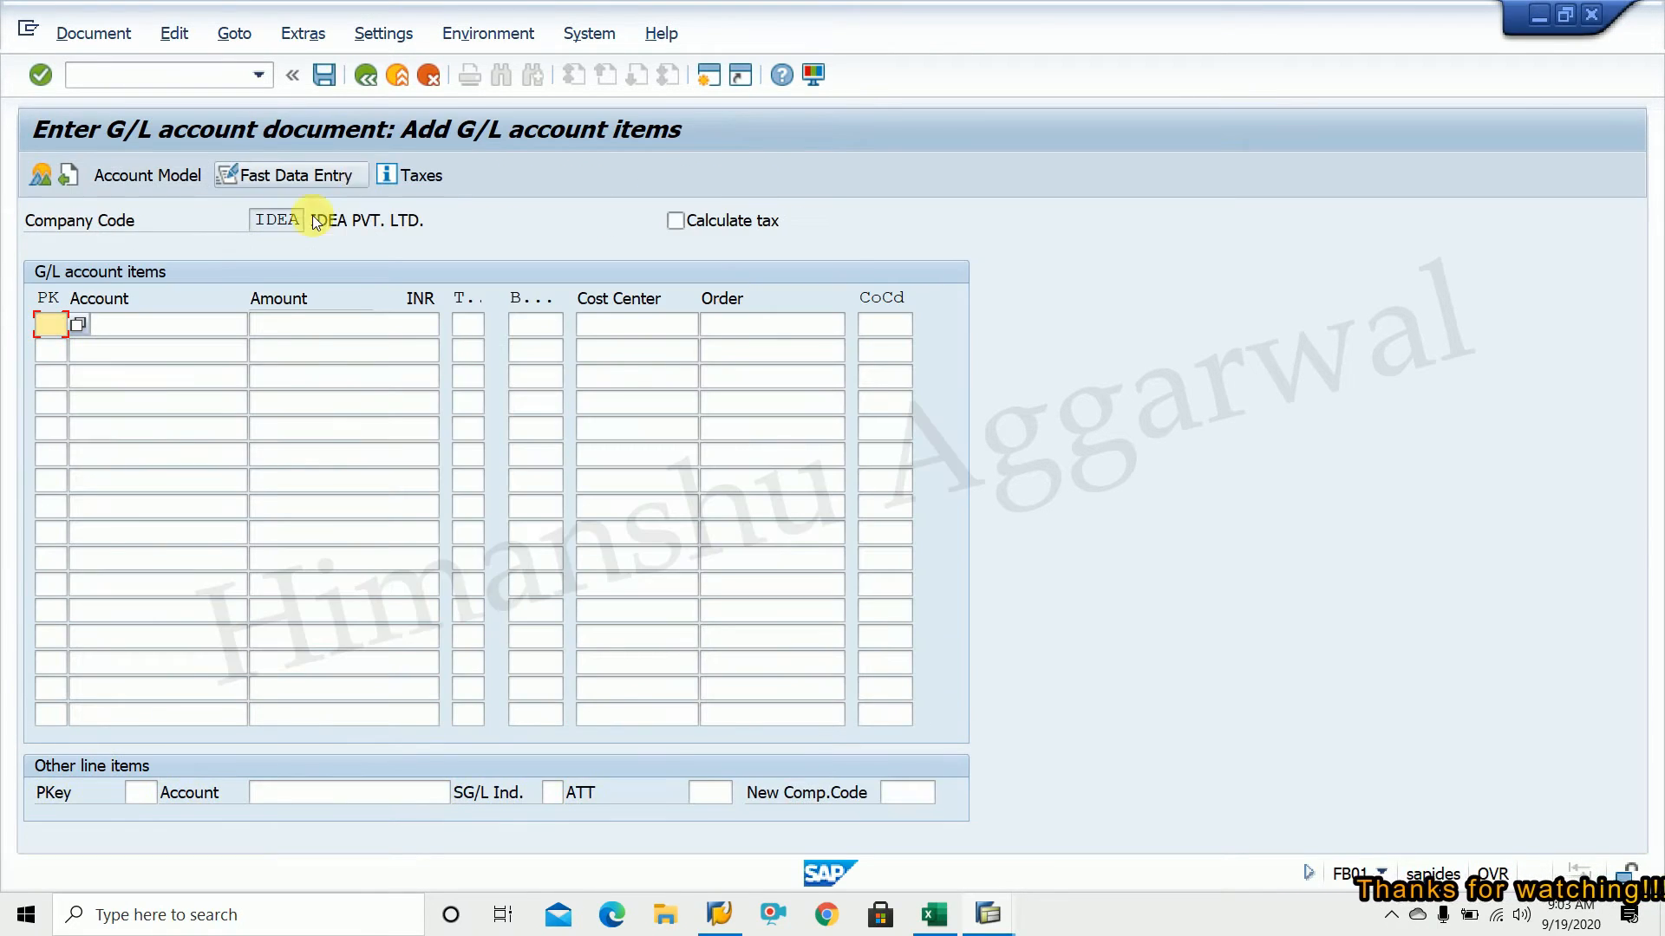
Open the technical information of the first line item's Account field and copy its screen field name RF05A-KONTO
left_click(149, 337)
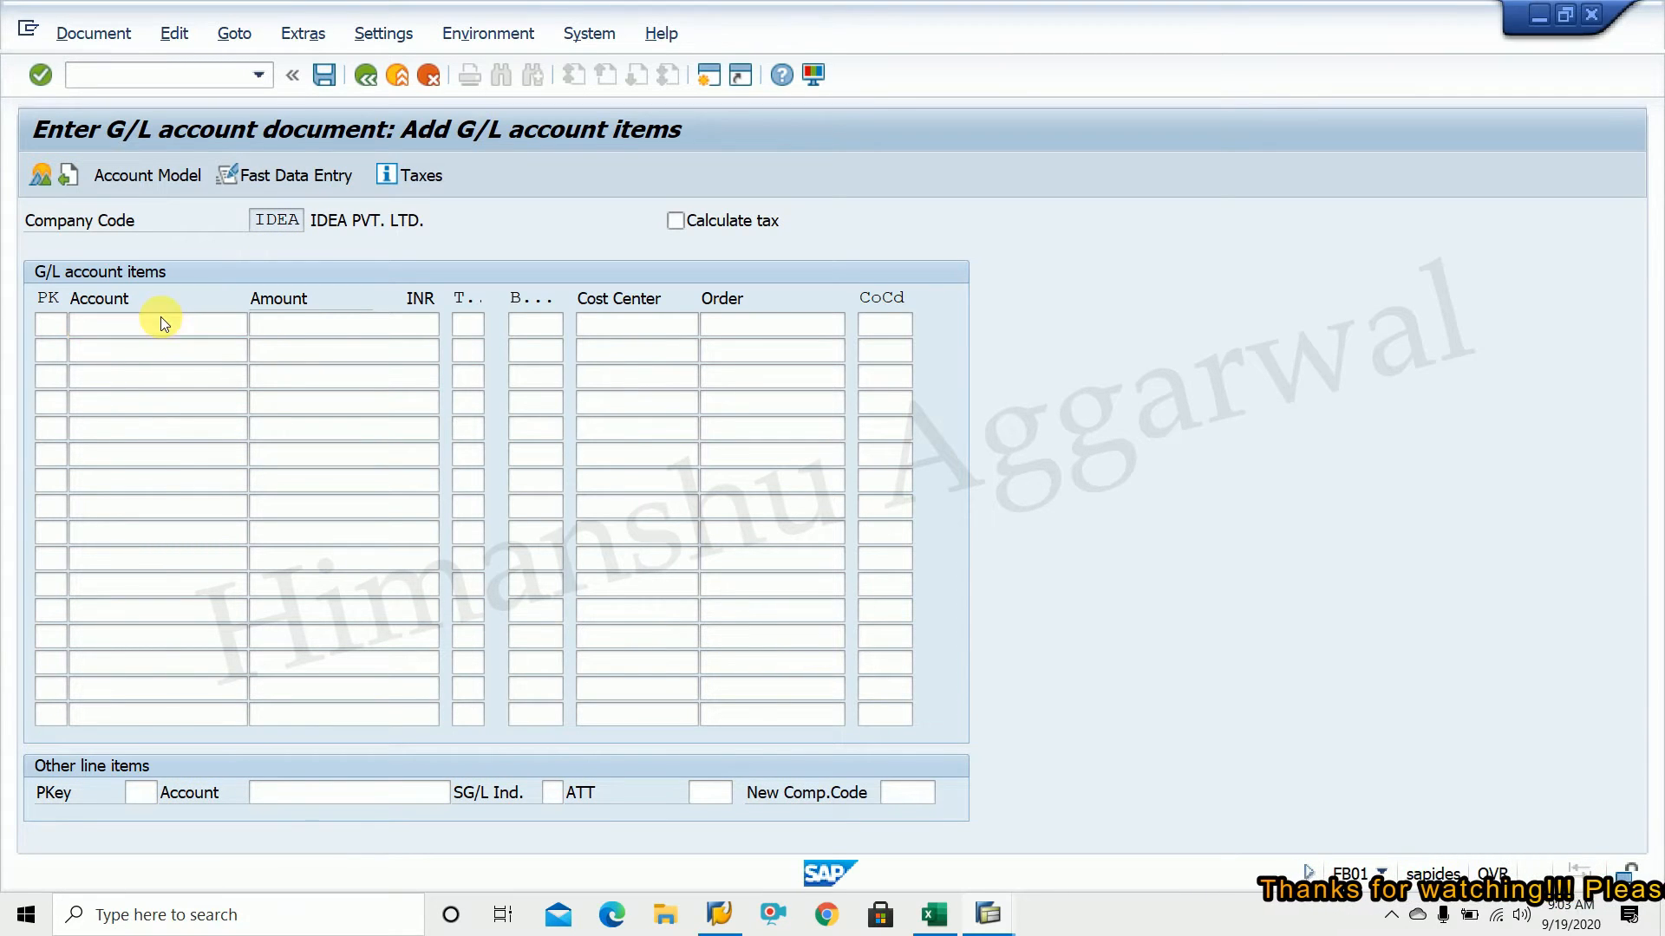
key("F1")
left_click(146, 123)
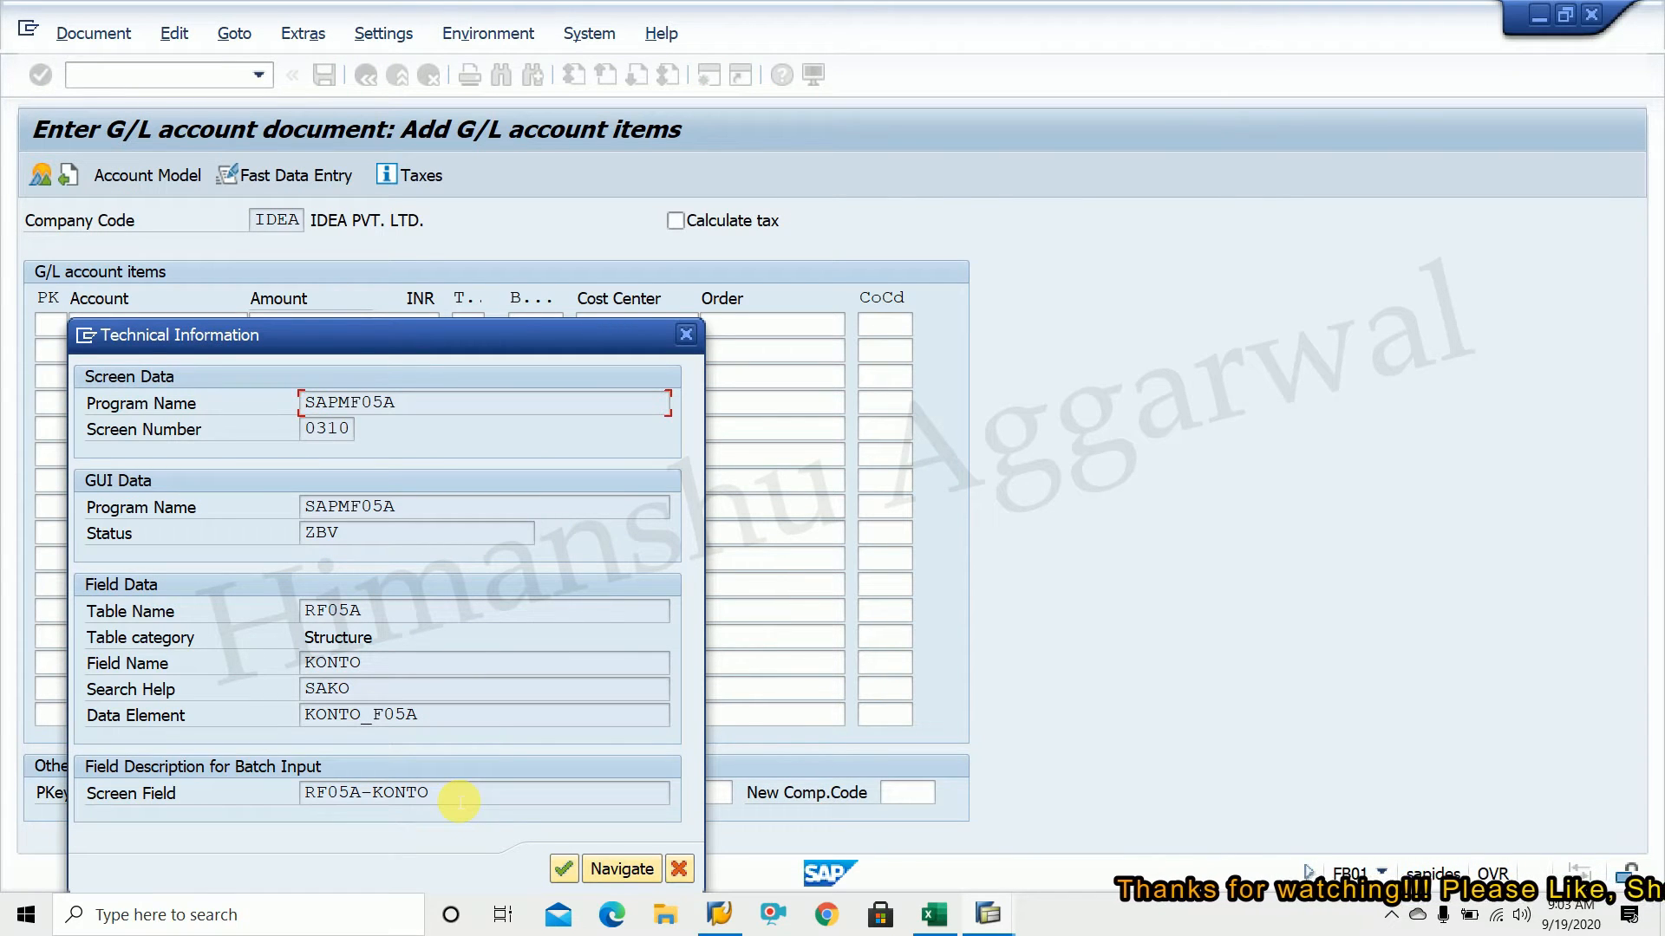
left_click_drag(458, 802, 313, 802)
key("ctrl+c")
left_click(295, 795)
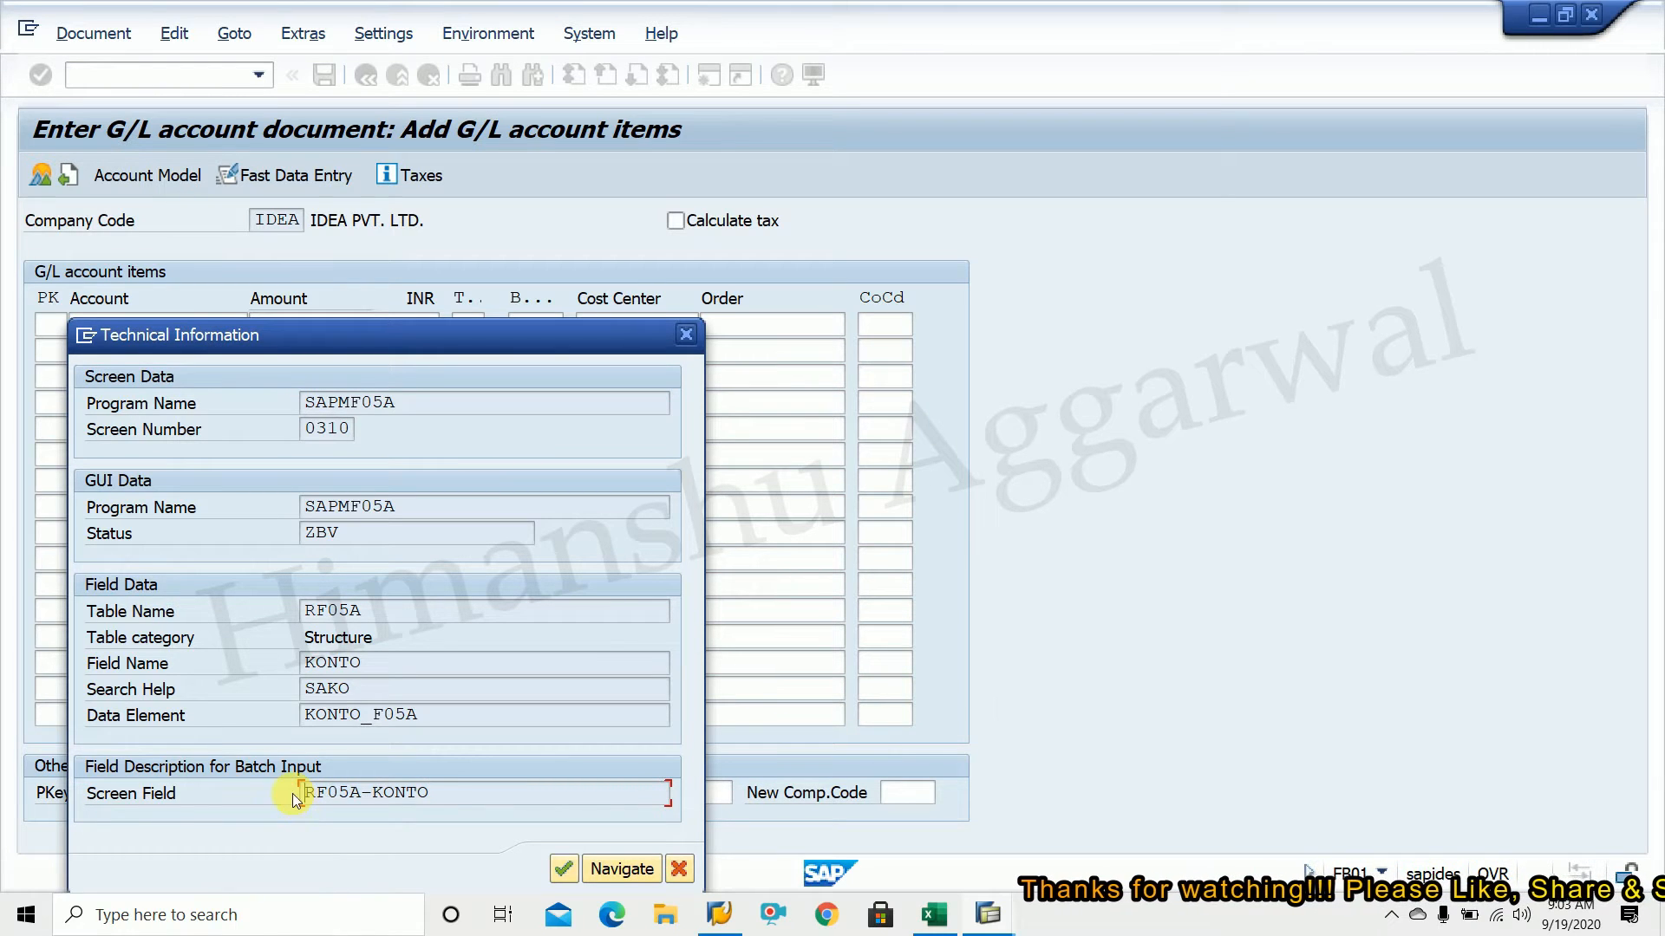
Switch to the Excel notes and paste RF05A-KONTO into cell D28 beside the cash GL value
left_click(933, 914)
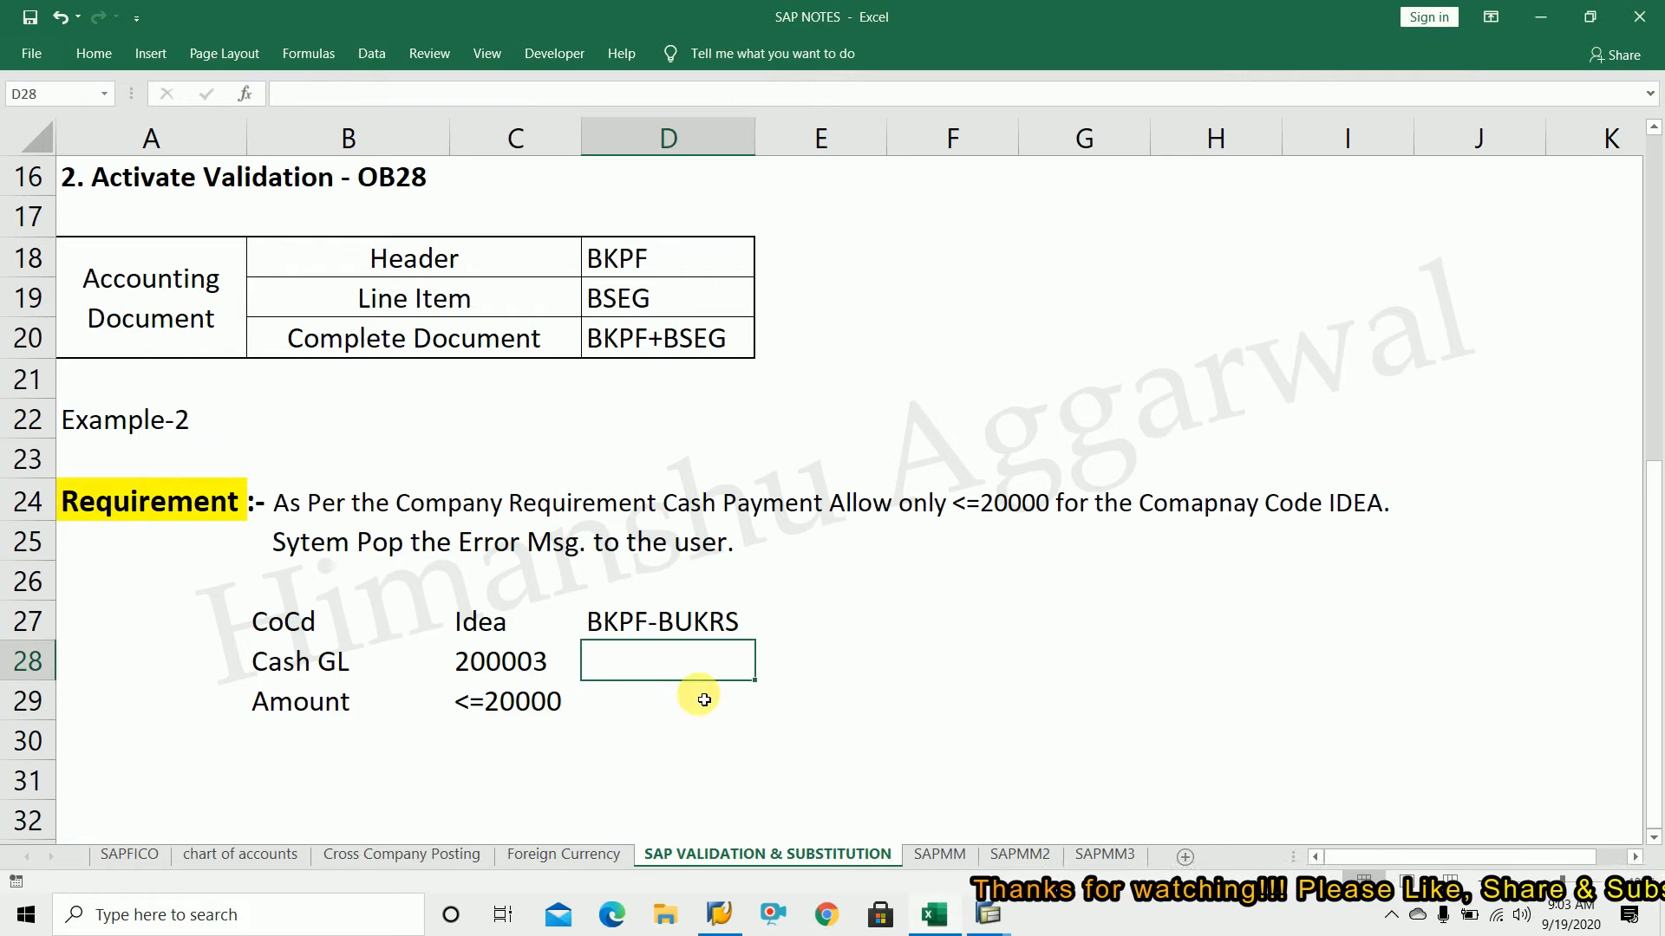
key("ctrl+v")
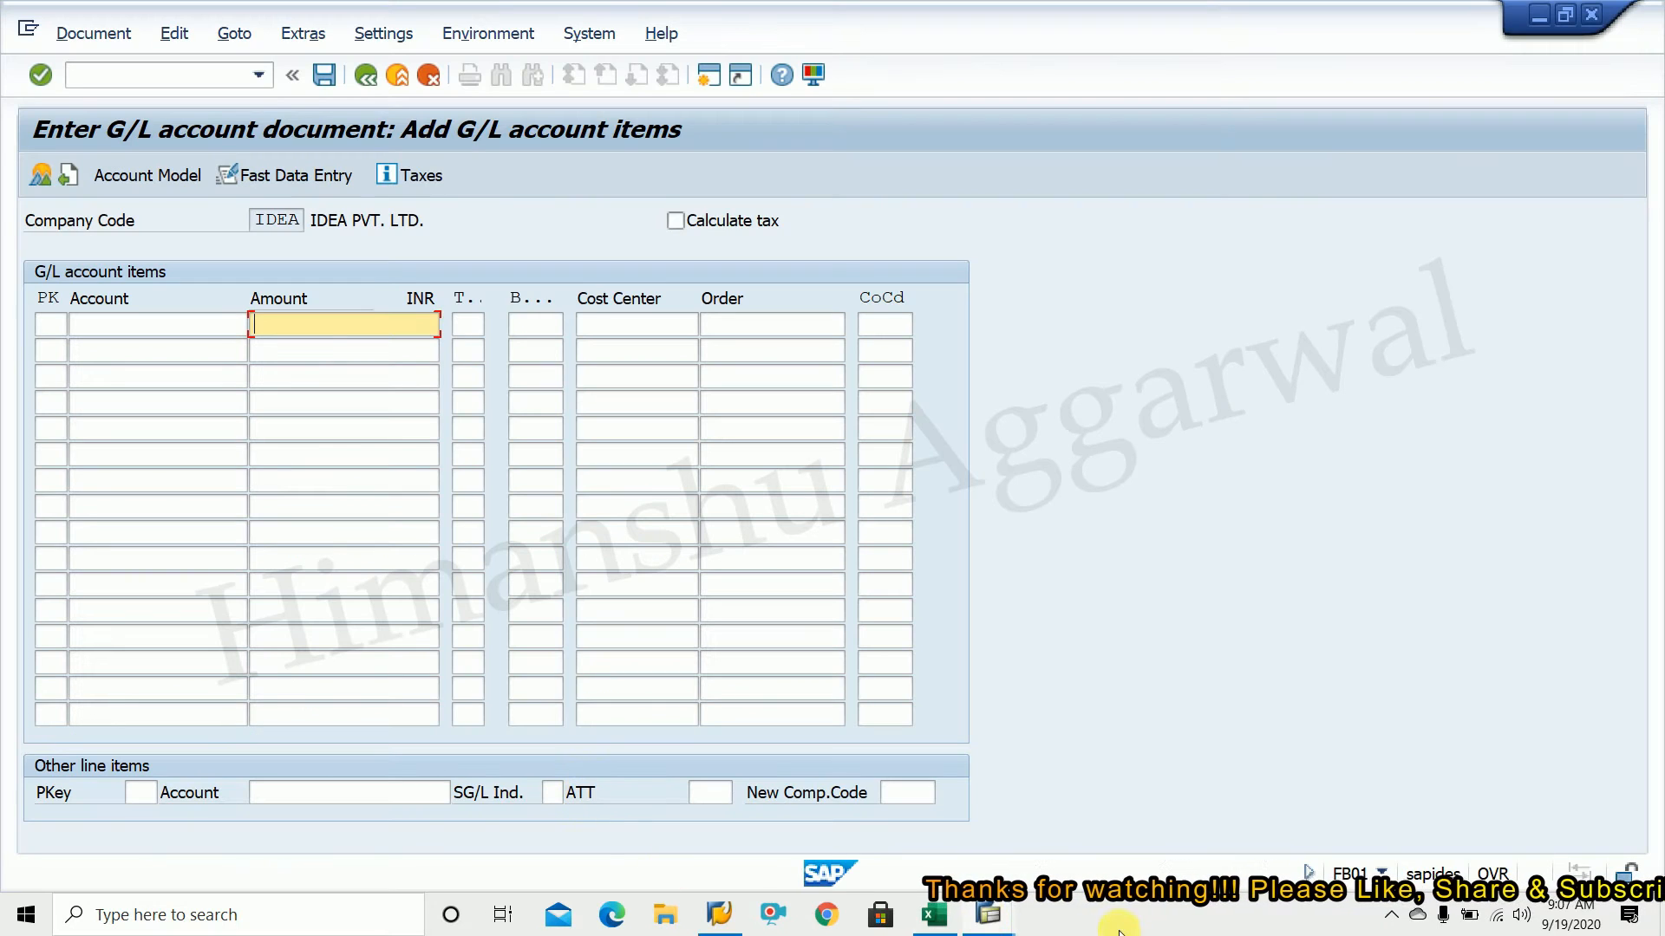
left_click(931, 921)
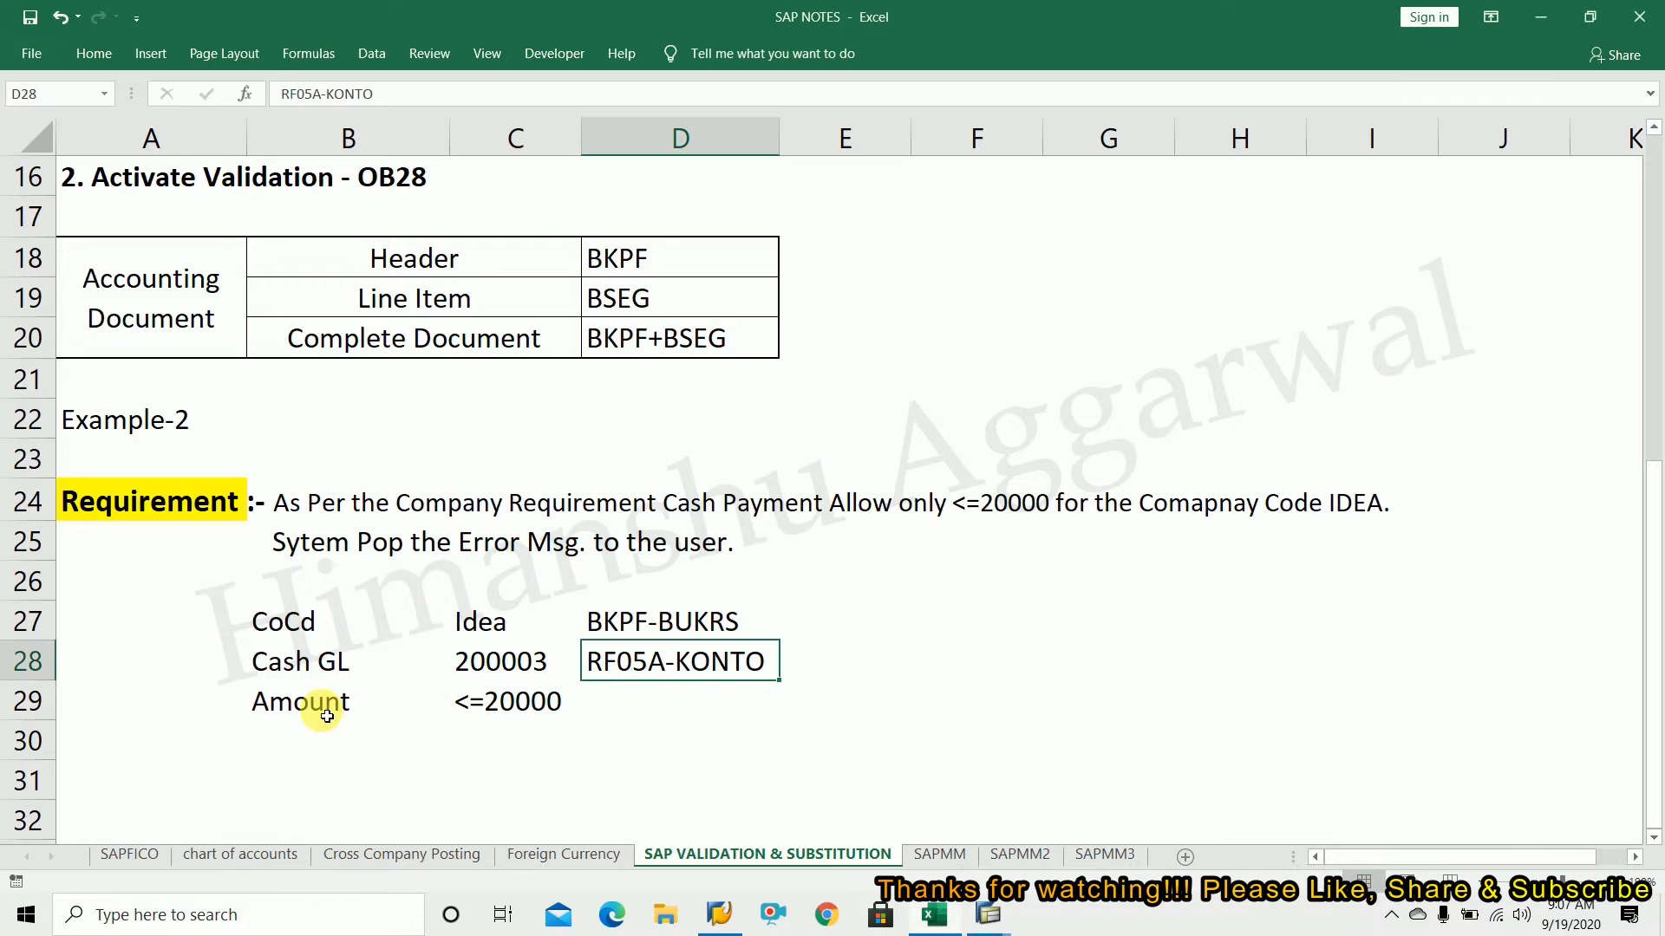
left_click(404, 701)
left_click(469, 701)
left_click(622, 700)
left_click(383, 711)
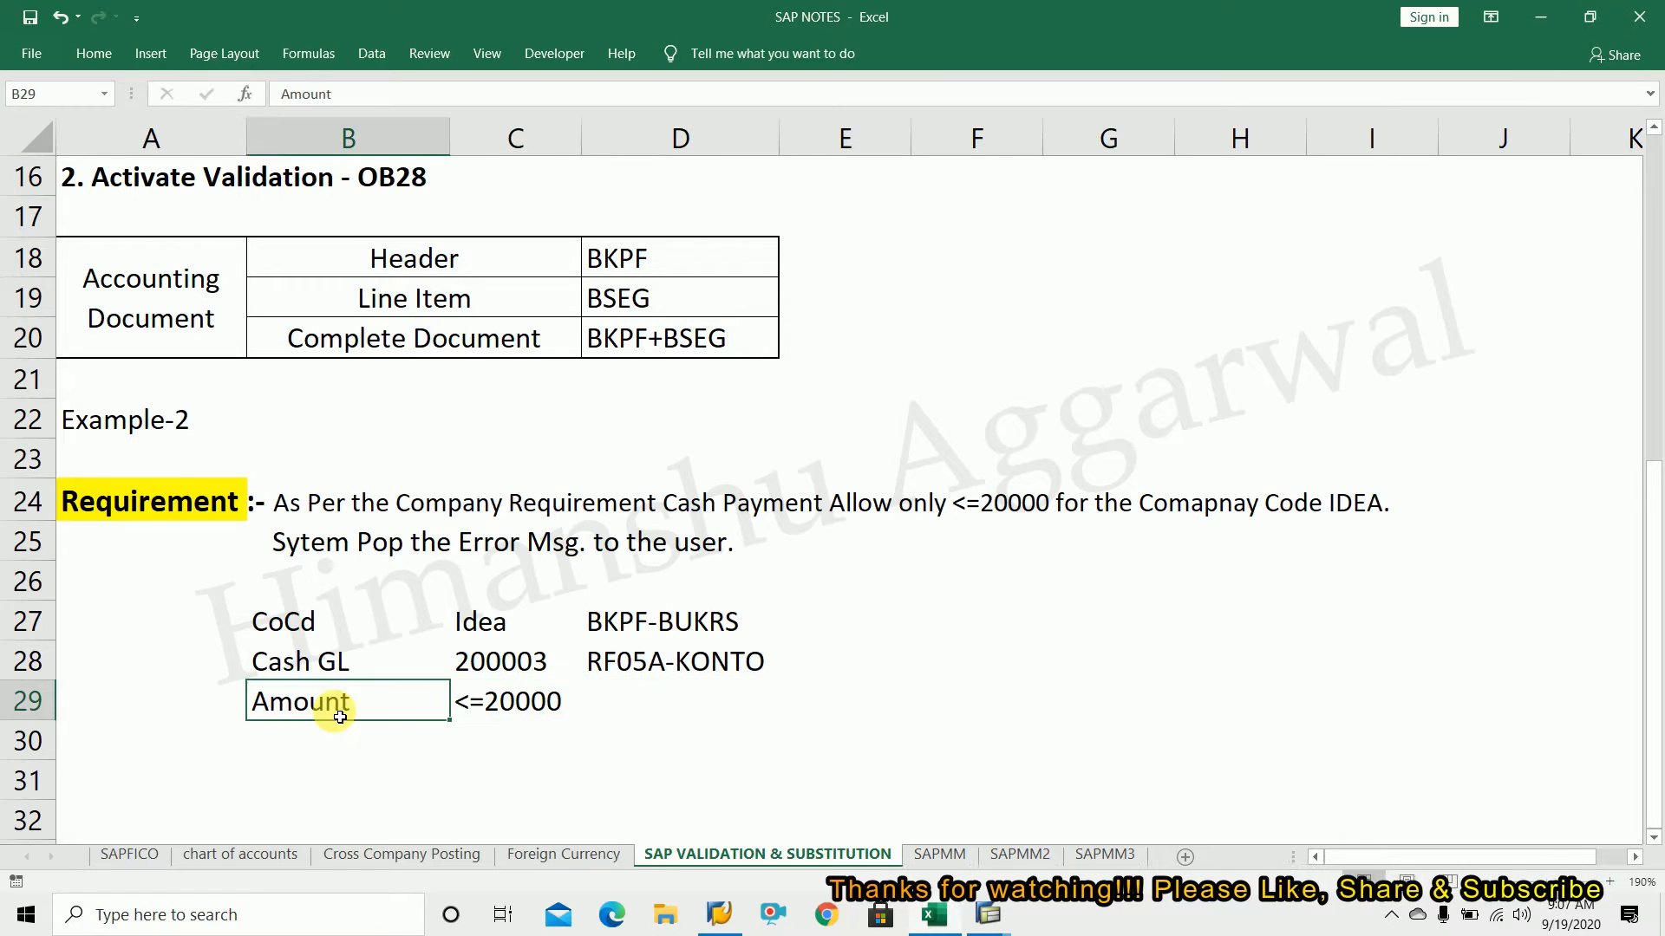
Copy the screen field name BSEG-WRBTR from the SAP Amount field's technical information and paste it into cell D29 of the Excel notes
left_click(616, 706)
mouse_move(958, 927)
left_click(1110, 806)
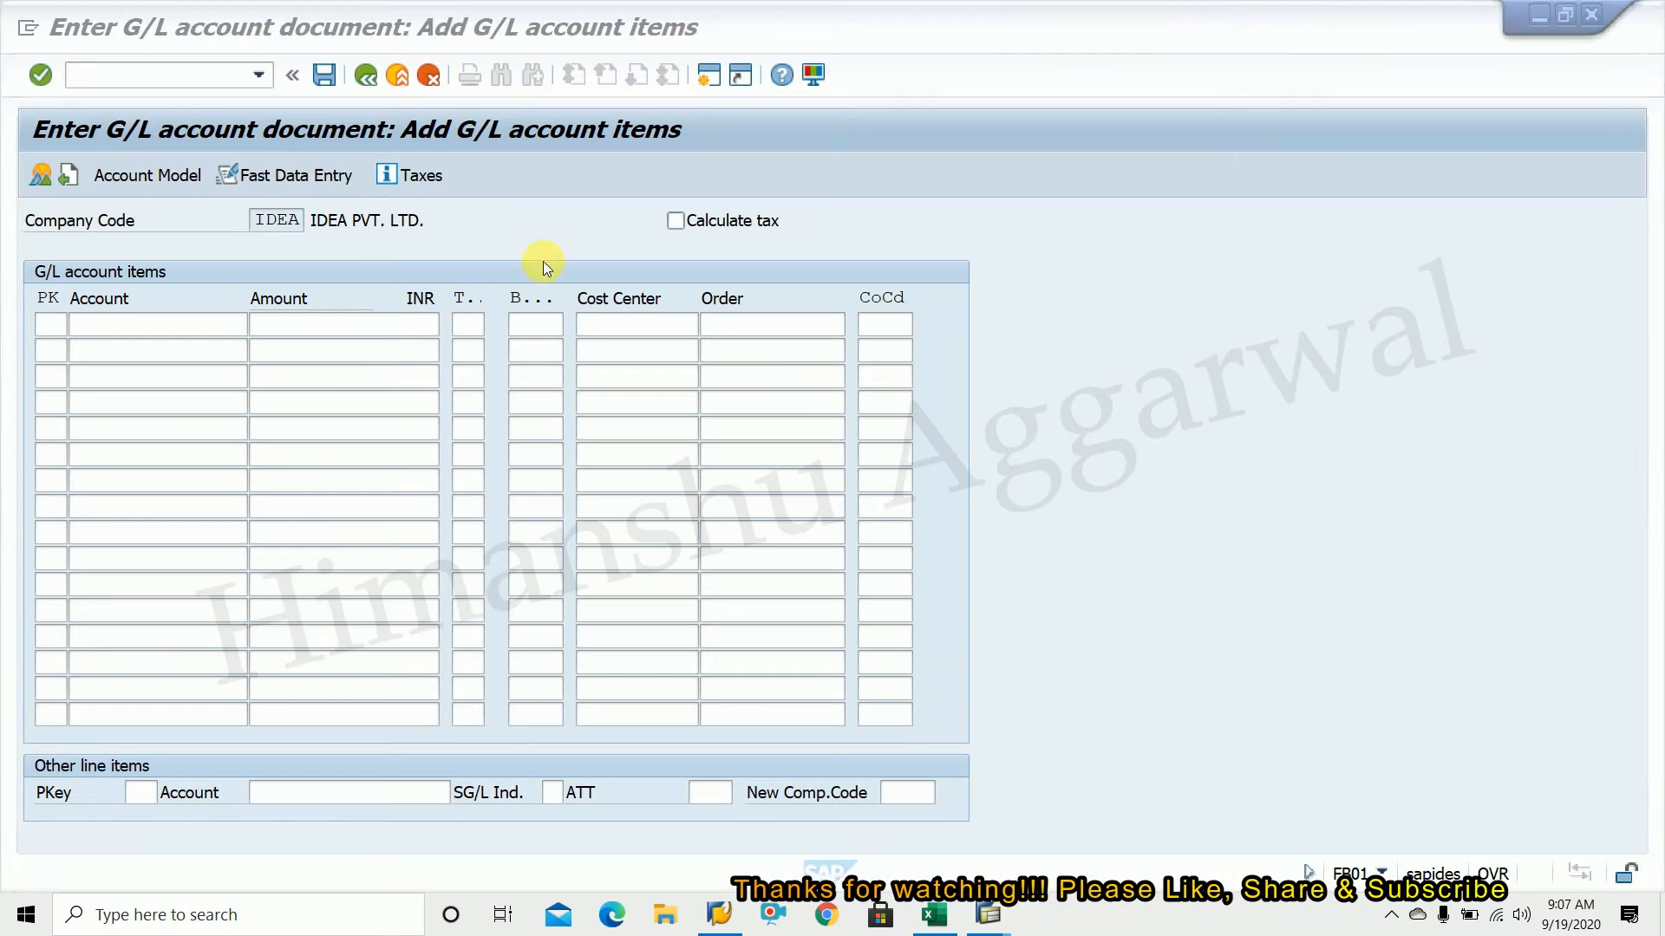
left_click(315, 327)
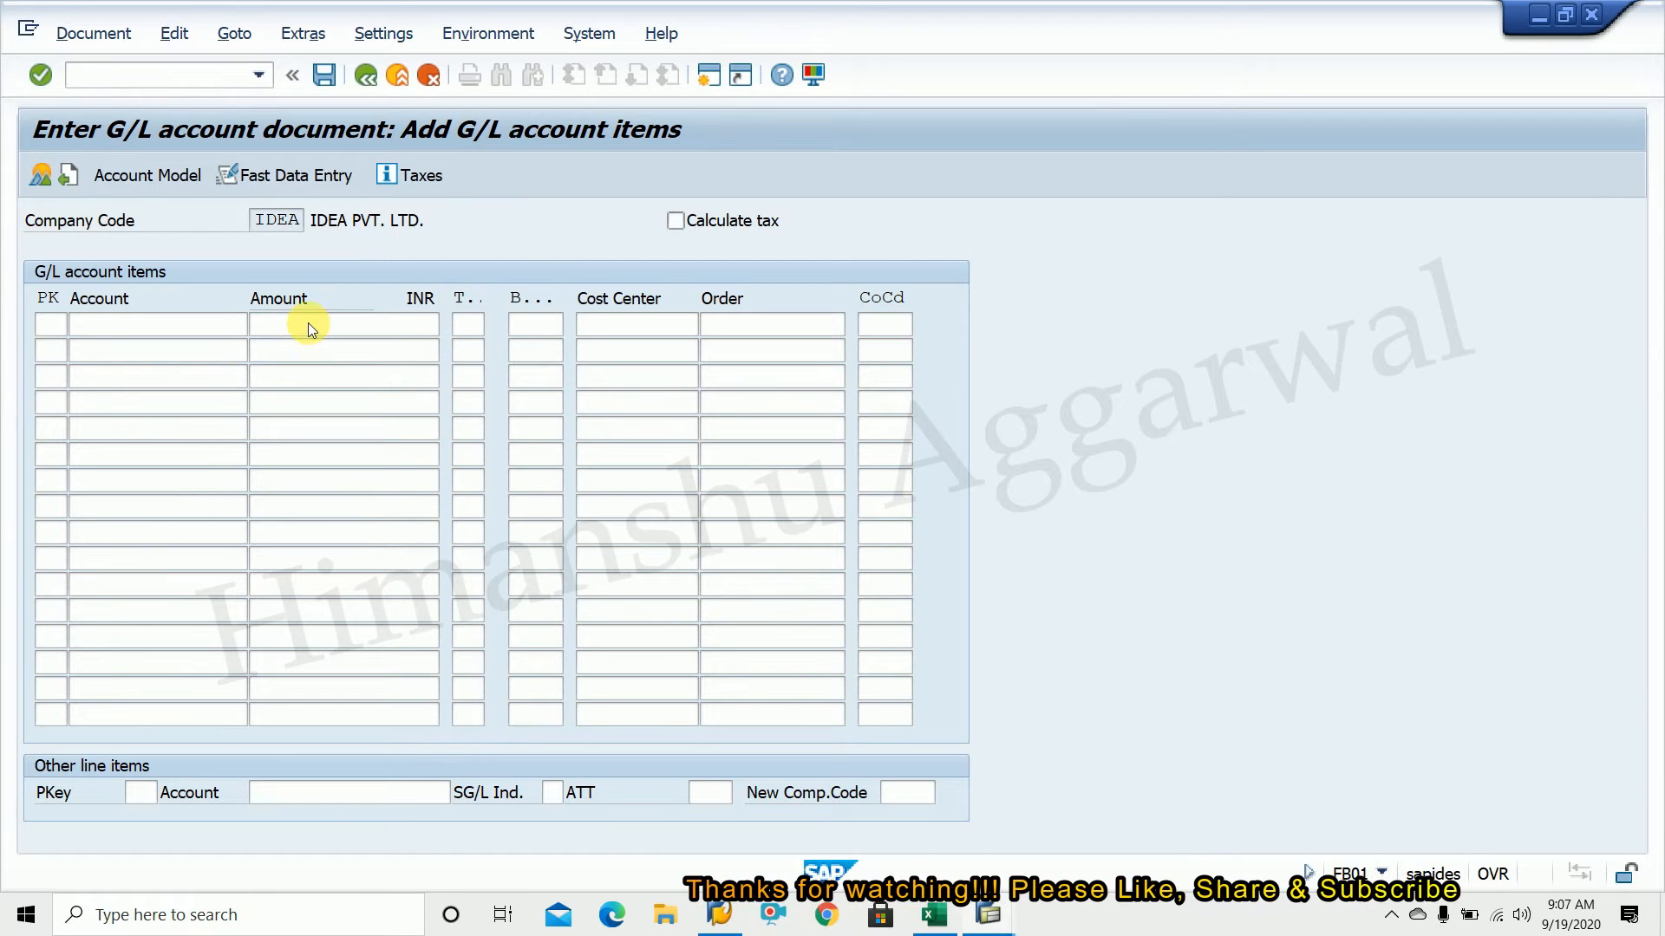
key("F1")
left_click(146, 122)
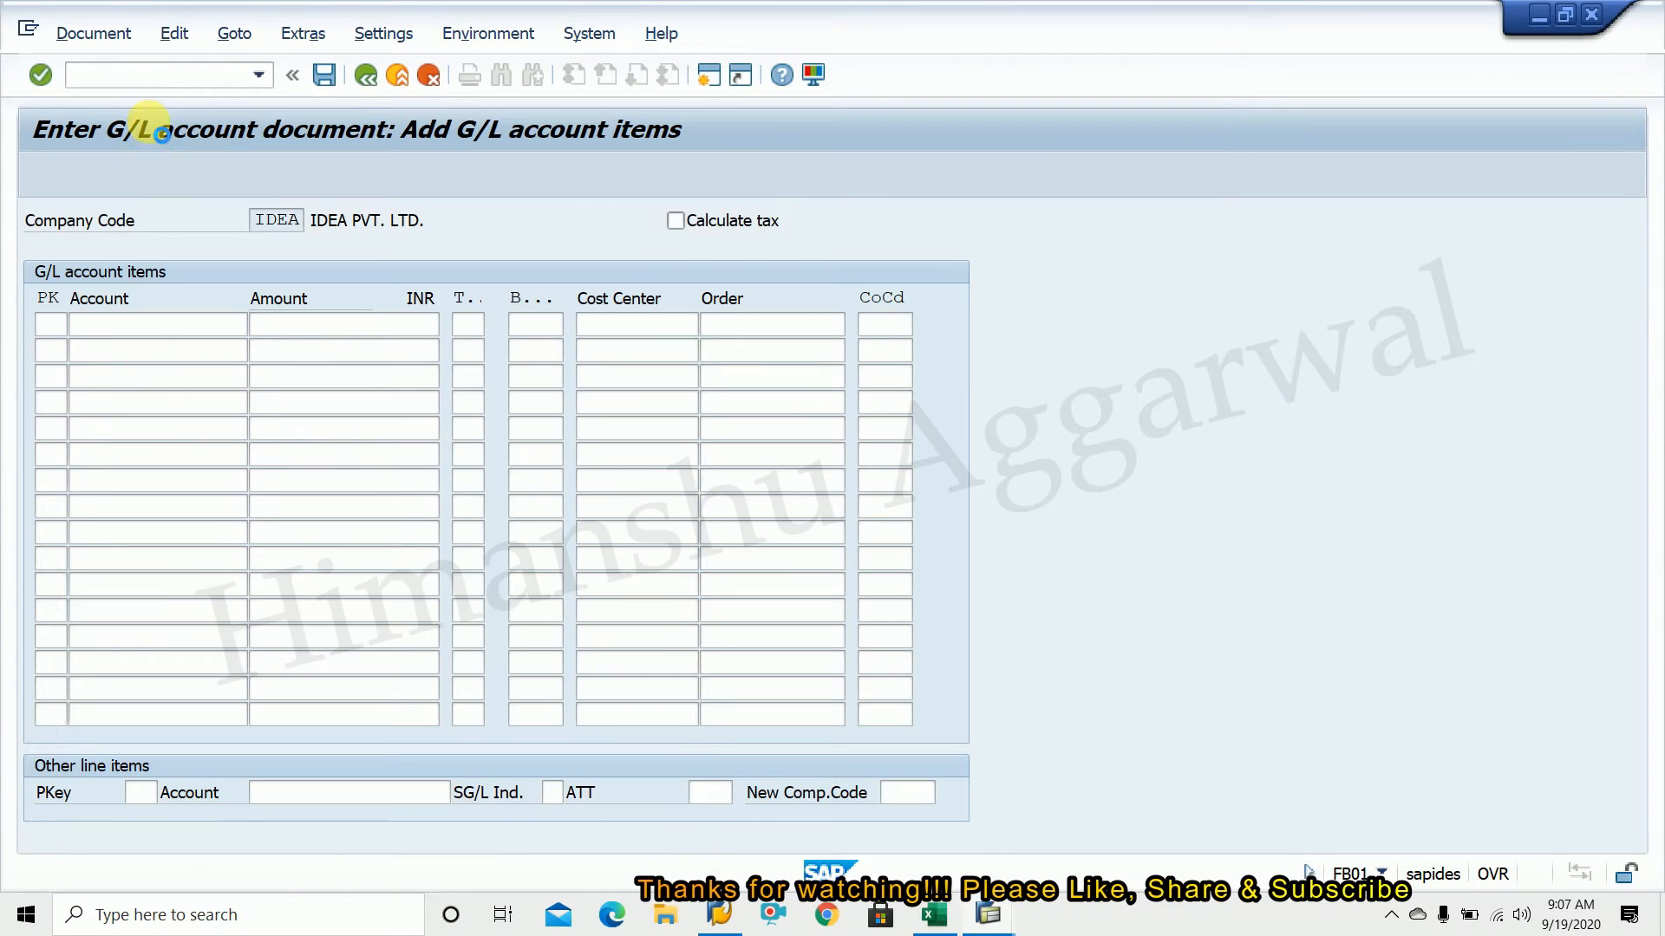
left_click_drag(440, 807, 308, 791)
key("ctrl+c")
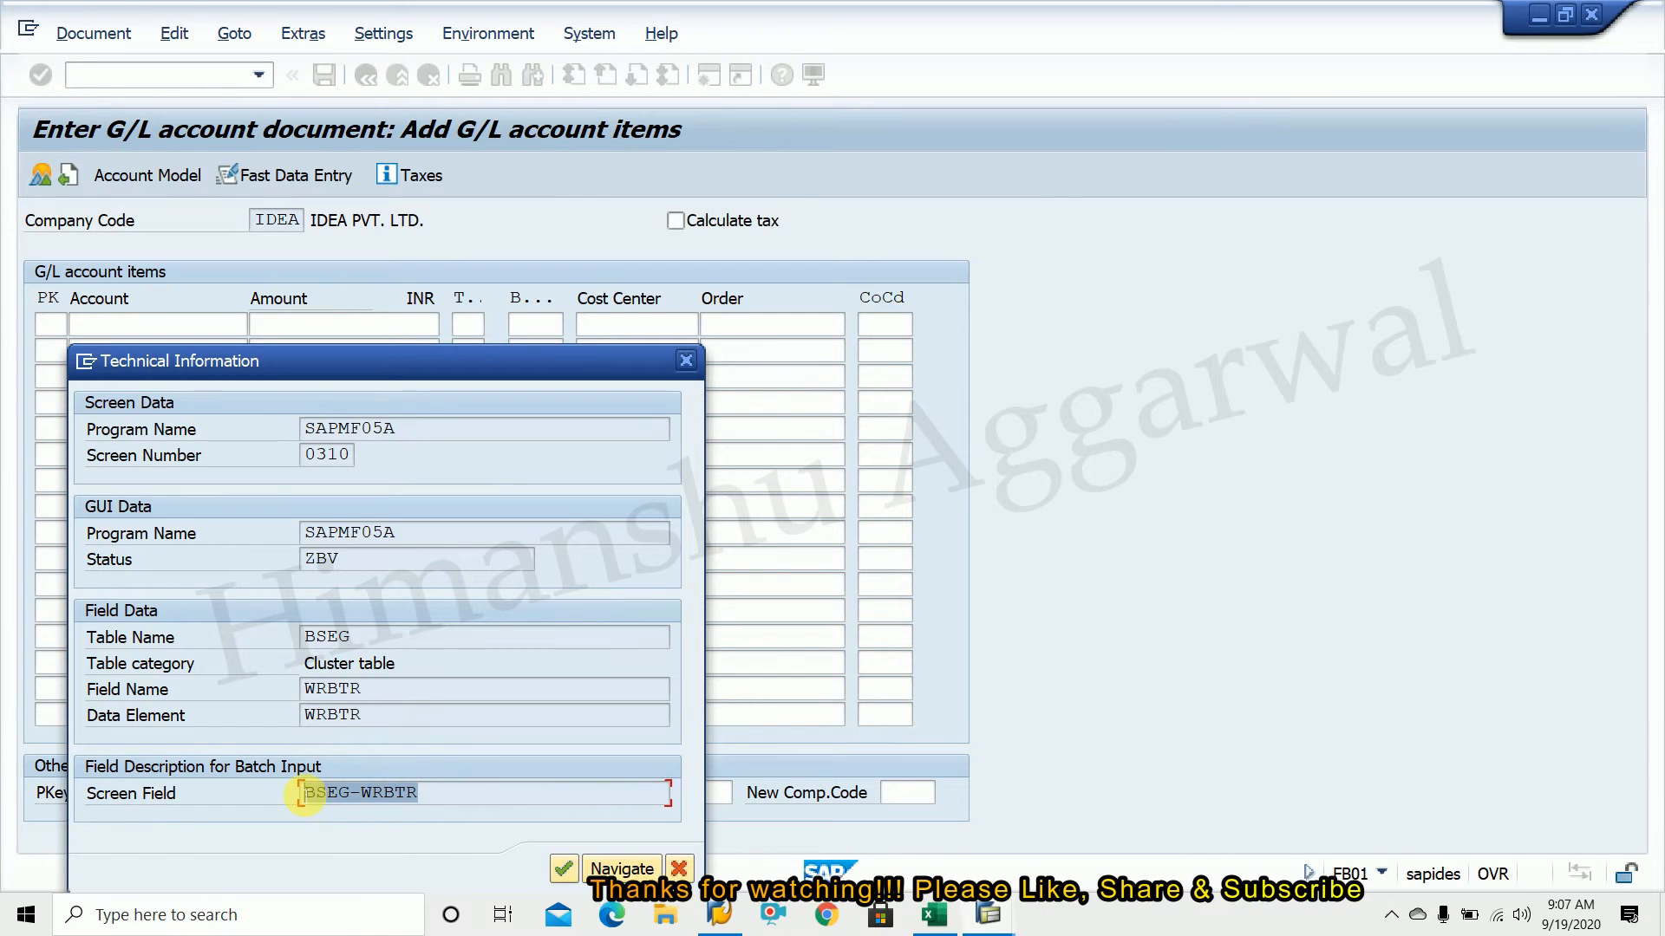
left_click(934, 919)
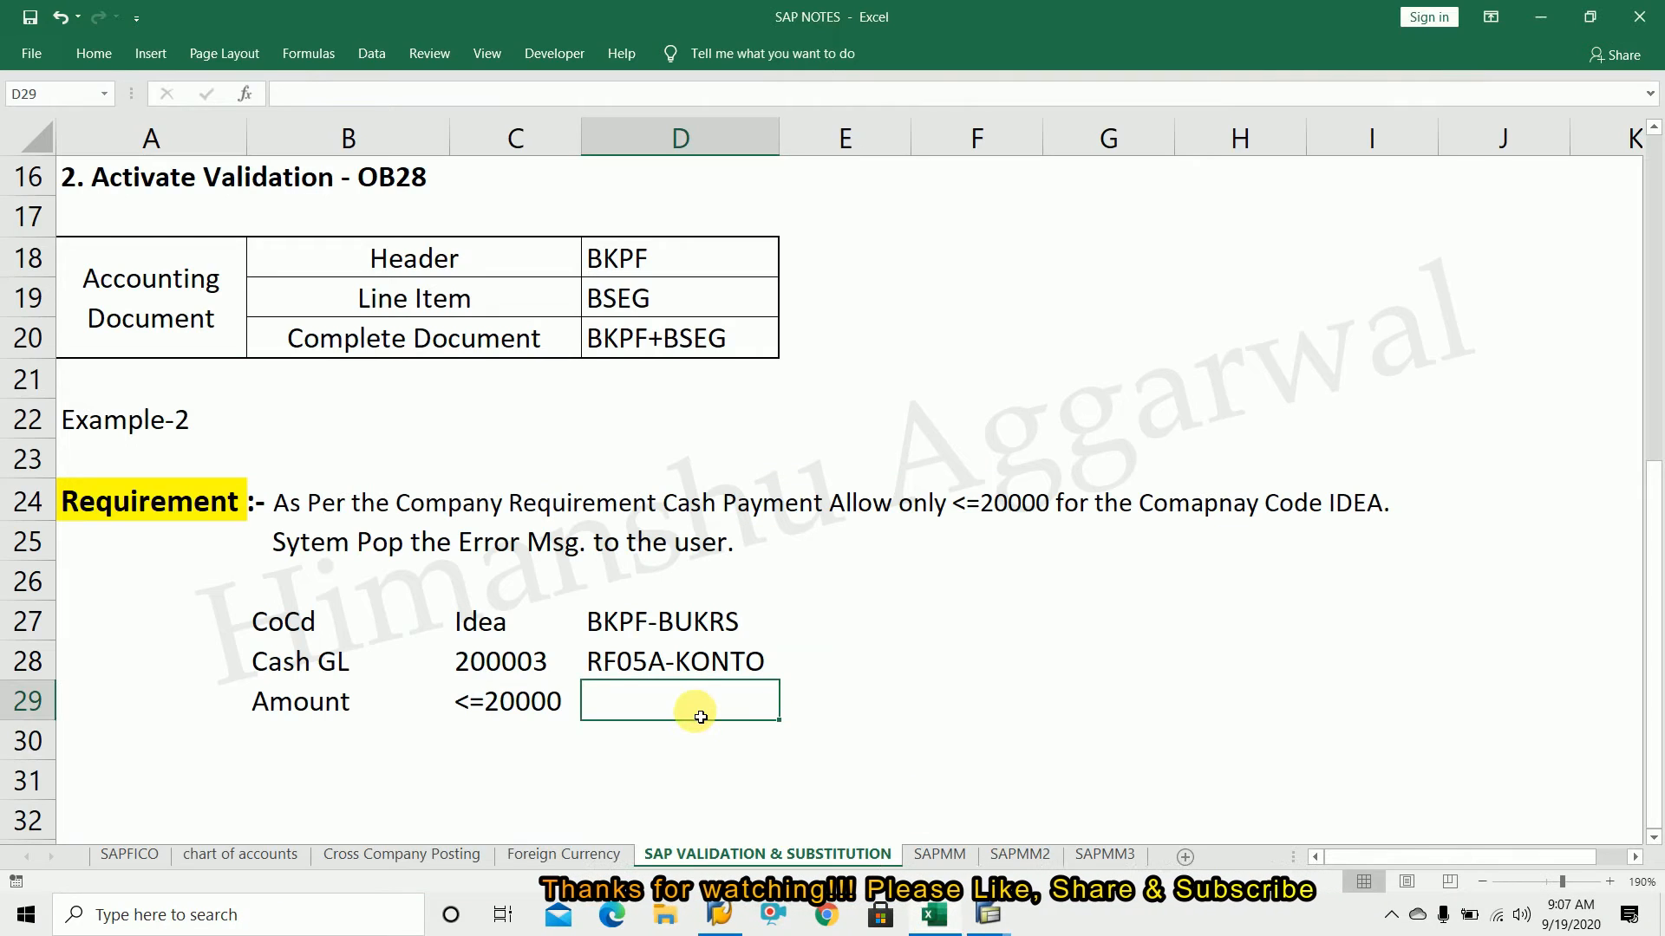
key("ctrl+v")
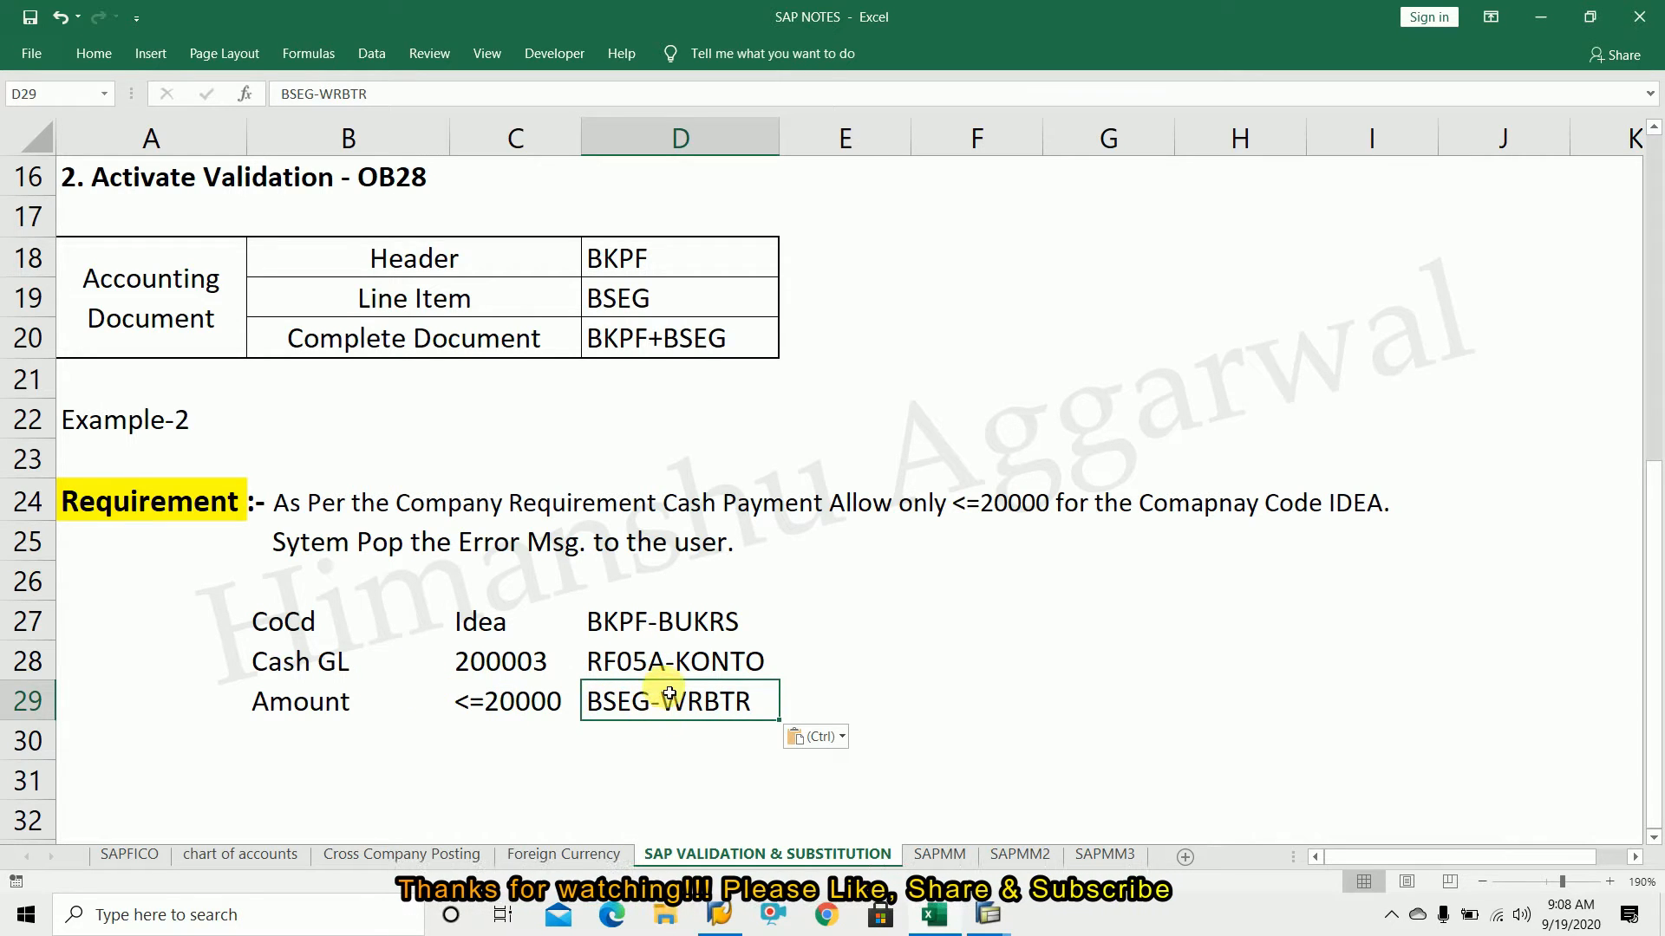
Replace the RF05A prefix in cell D28 with BSEG so the cash GL field reads BSEG-KONTO
double_click(665, 663)
left_click_drag(633, 668, 586, 672)
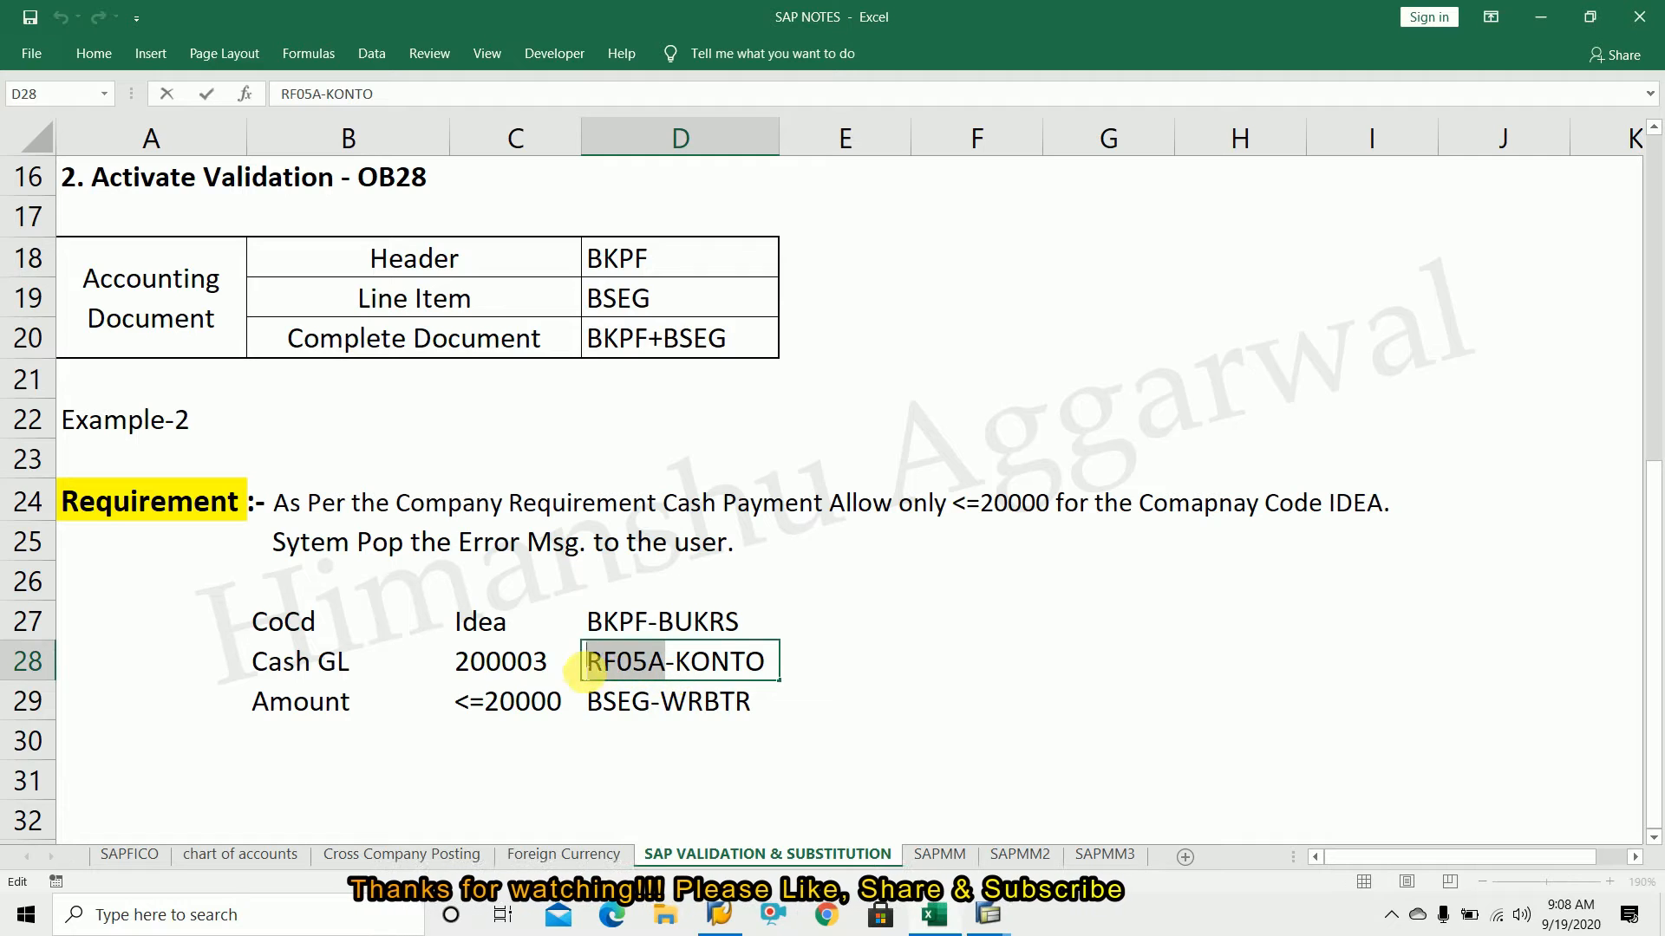
type("BSE")
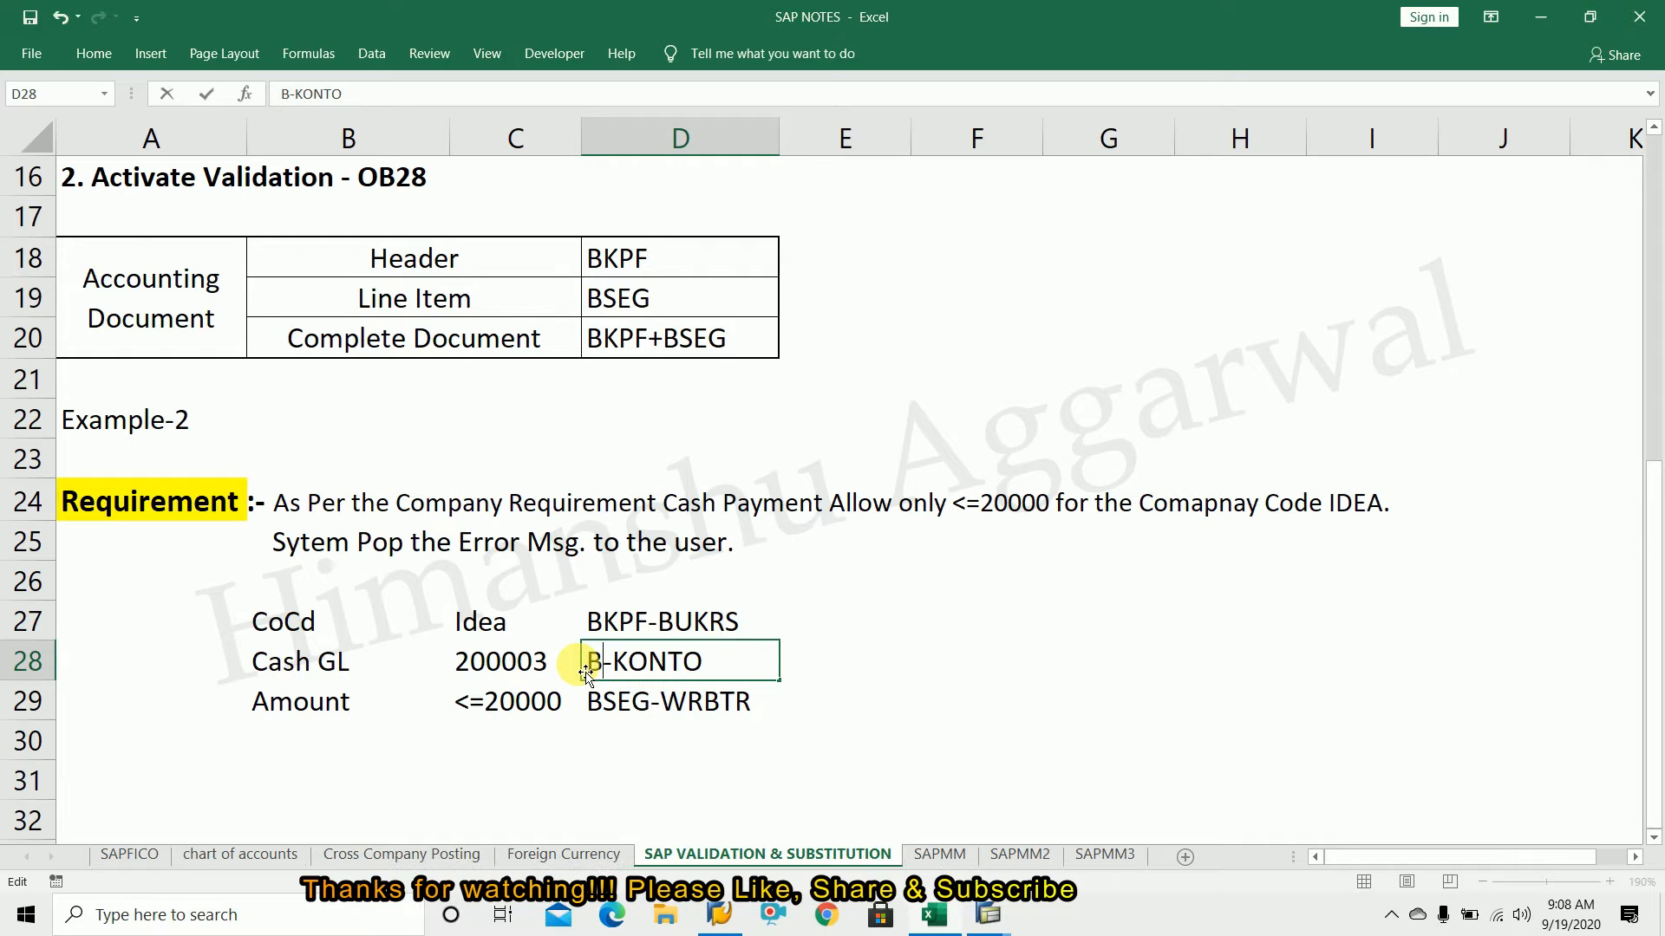
type("G")
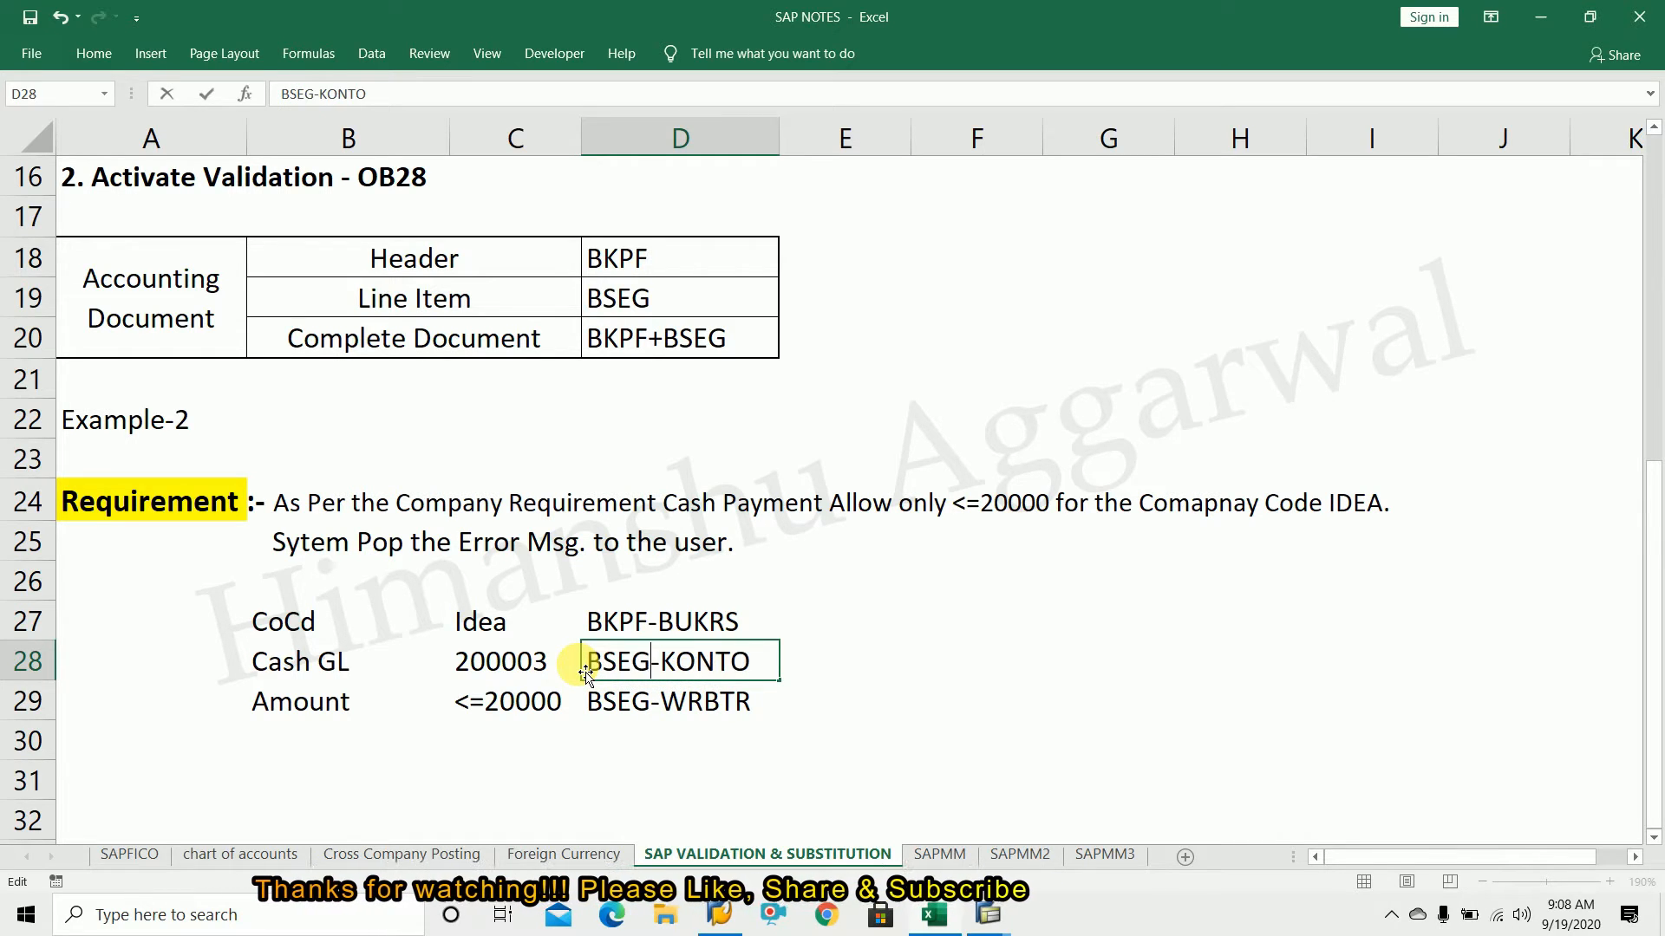
left_click(956, 629)
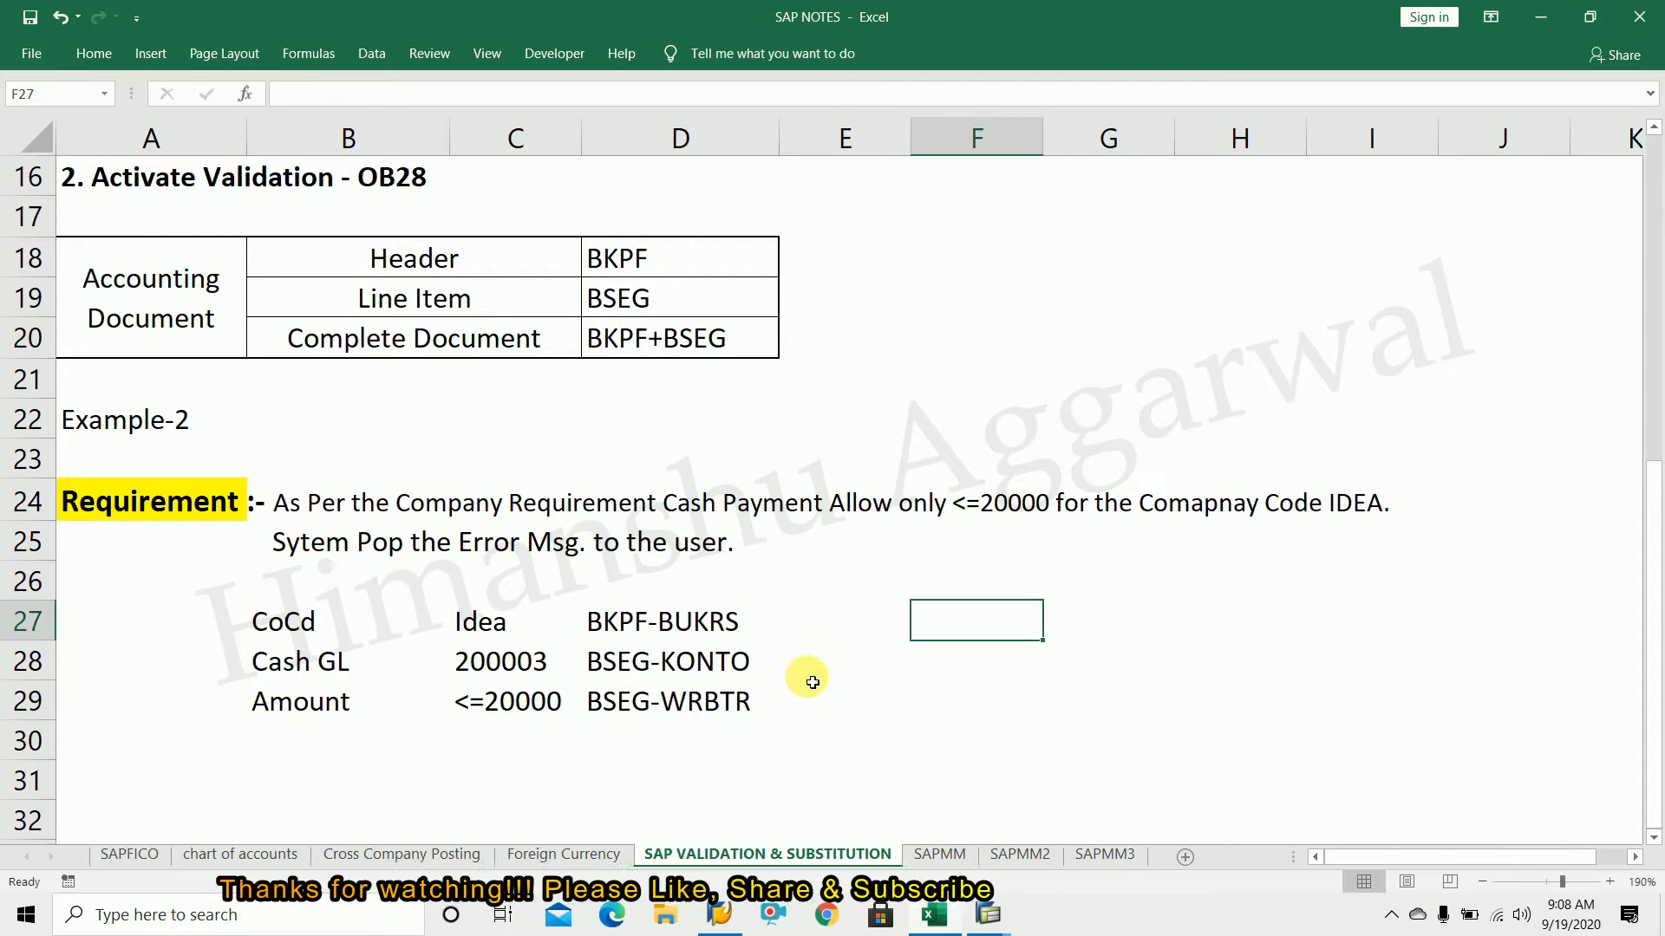
left_click(676, 681)
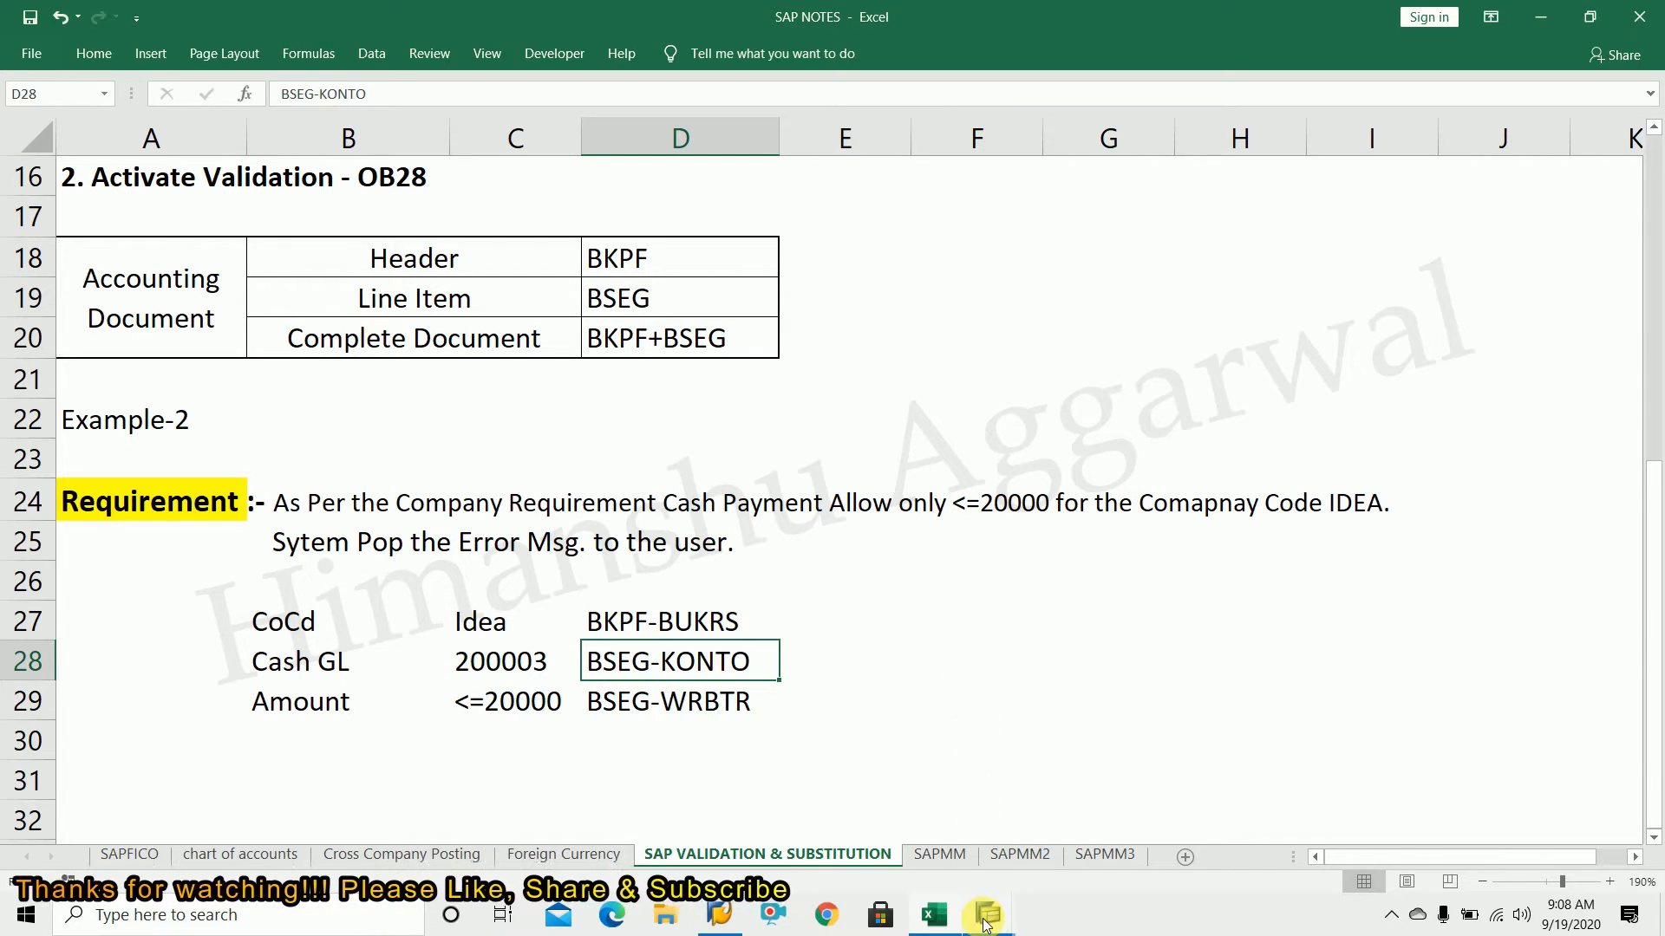
Switch to the SAP Easy Access session, ready for a transaction code
mouse_move(988, 913)
left_click(1131, 815)
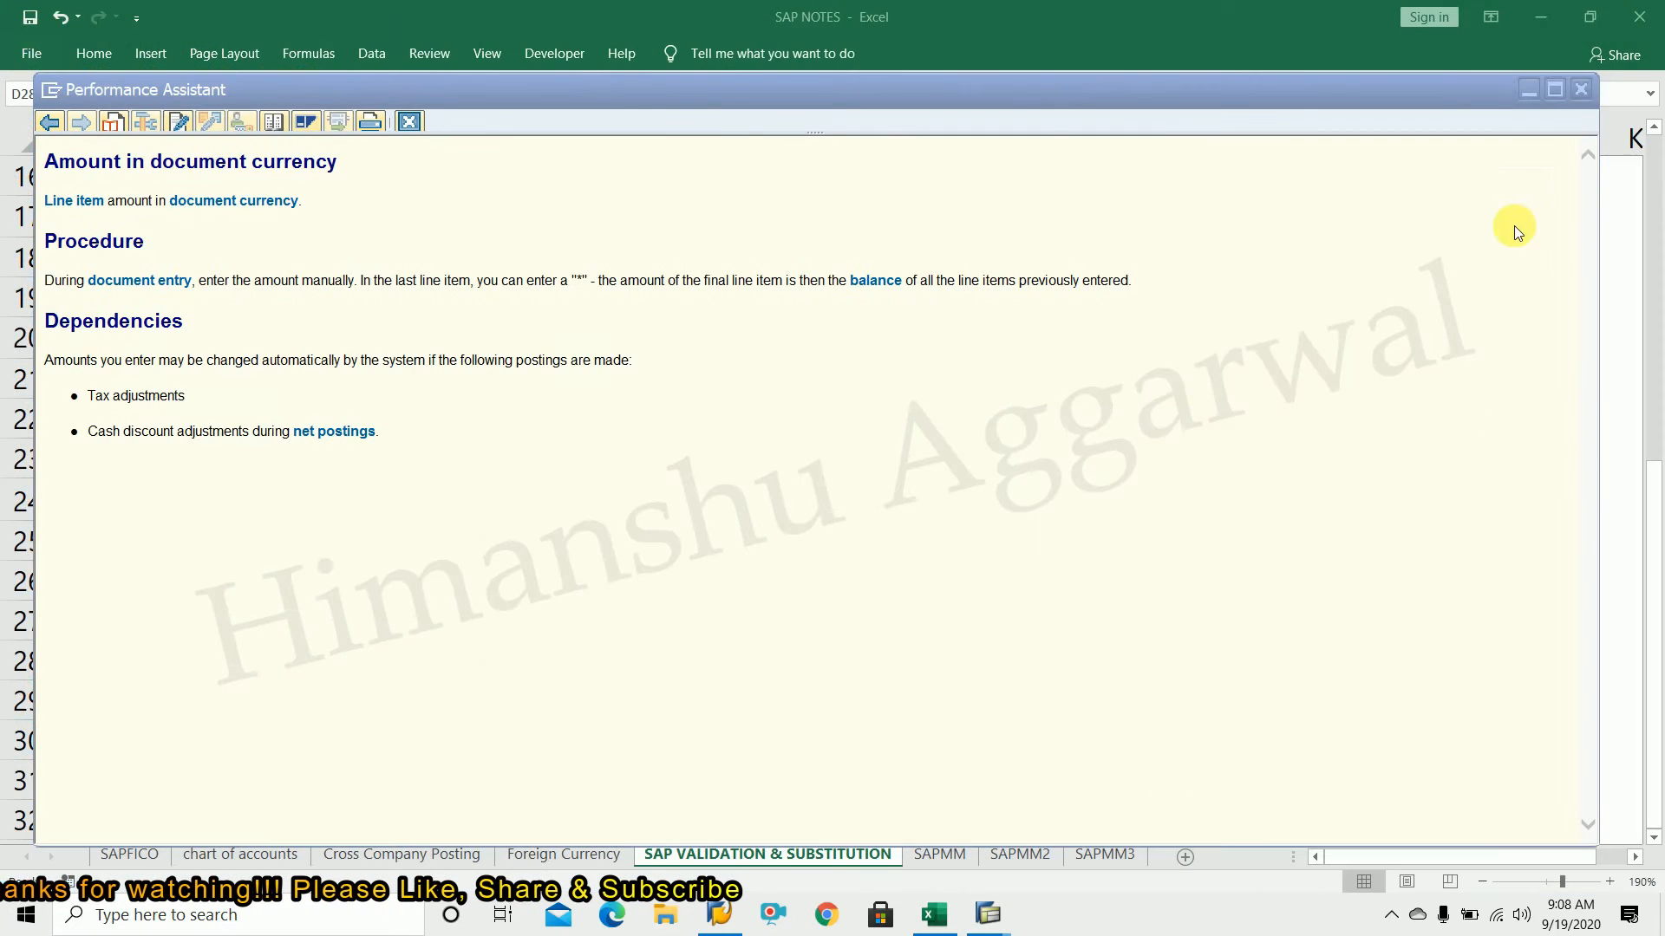
left_click(984, 917)
left_click(980, 917)
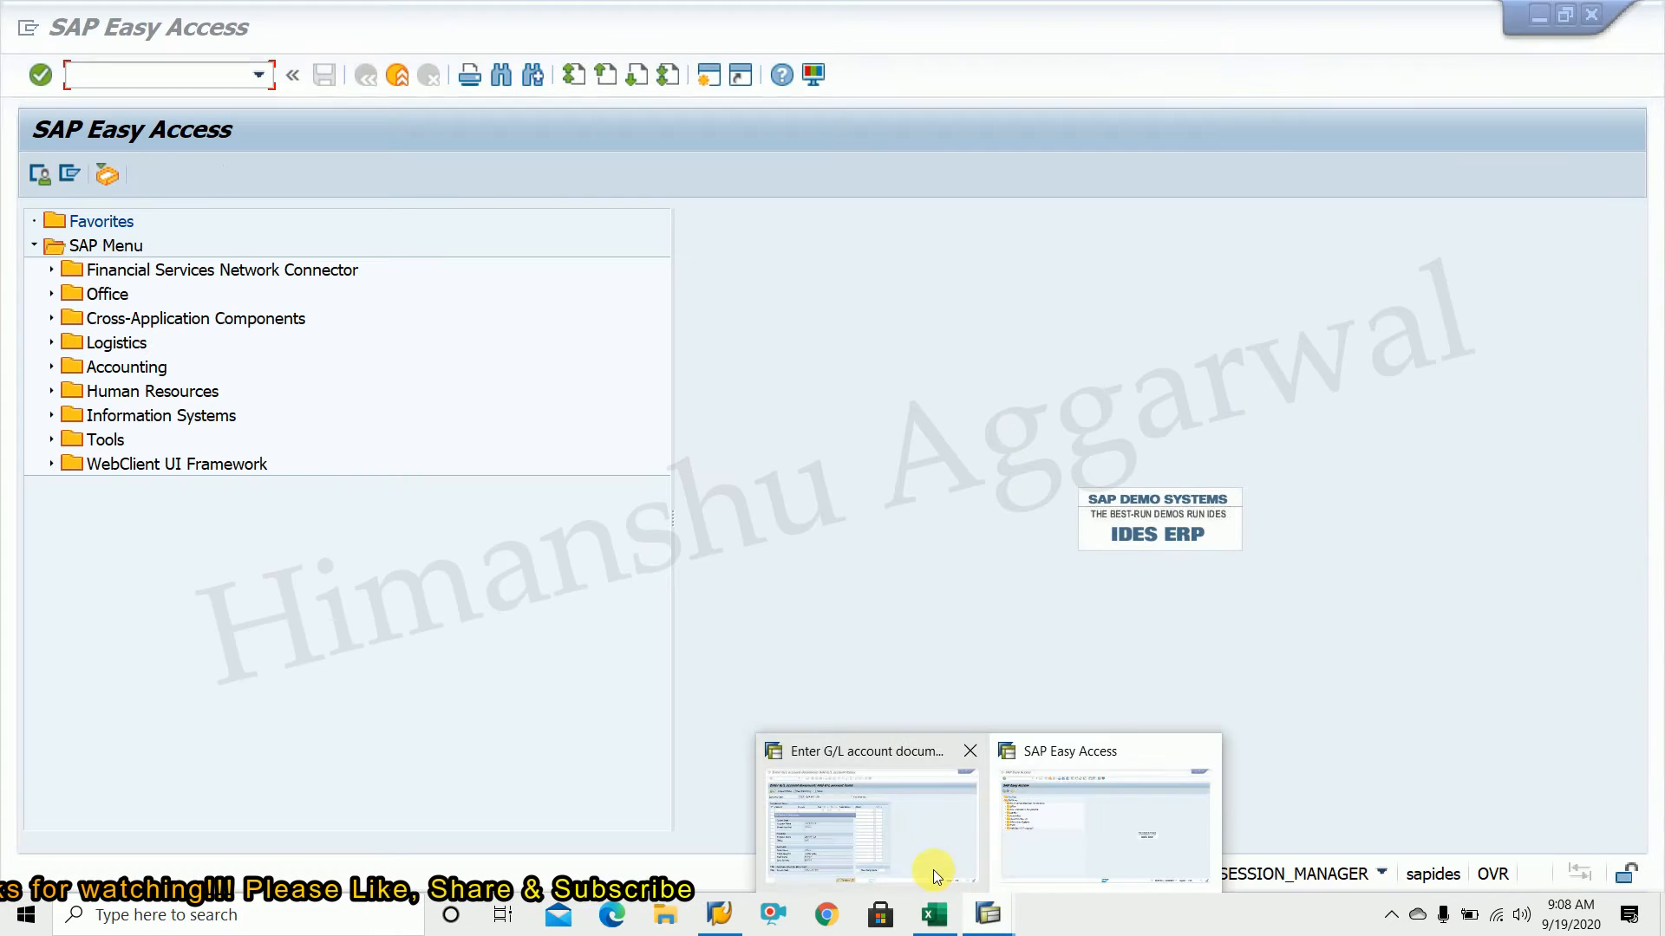
left_click(1053, 848)
left_click(159, 80)
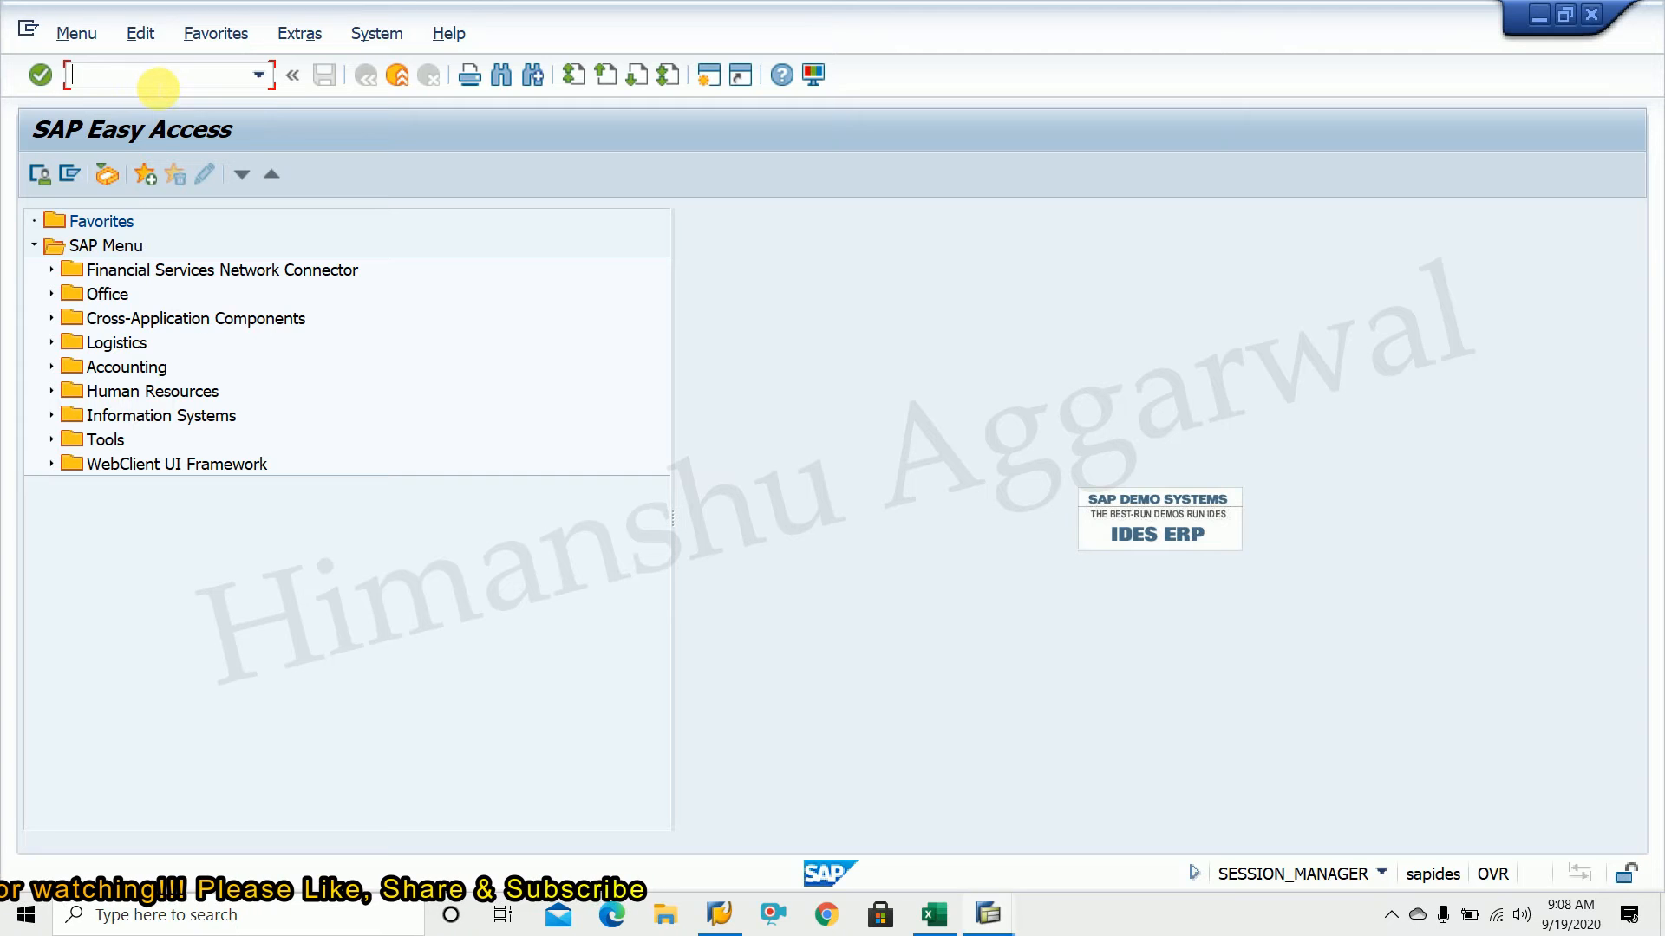
Check the create-validation transaction code in the Excel notes and start GGB0 from SAP Easy Access
left_click(936, 915)
scroll(451, 391, "up", 5)
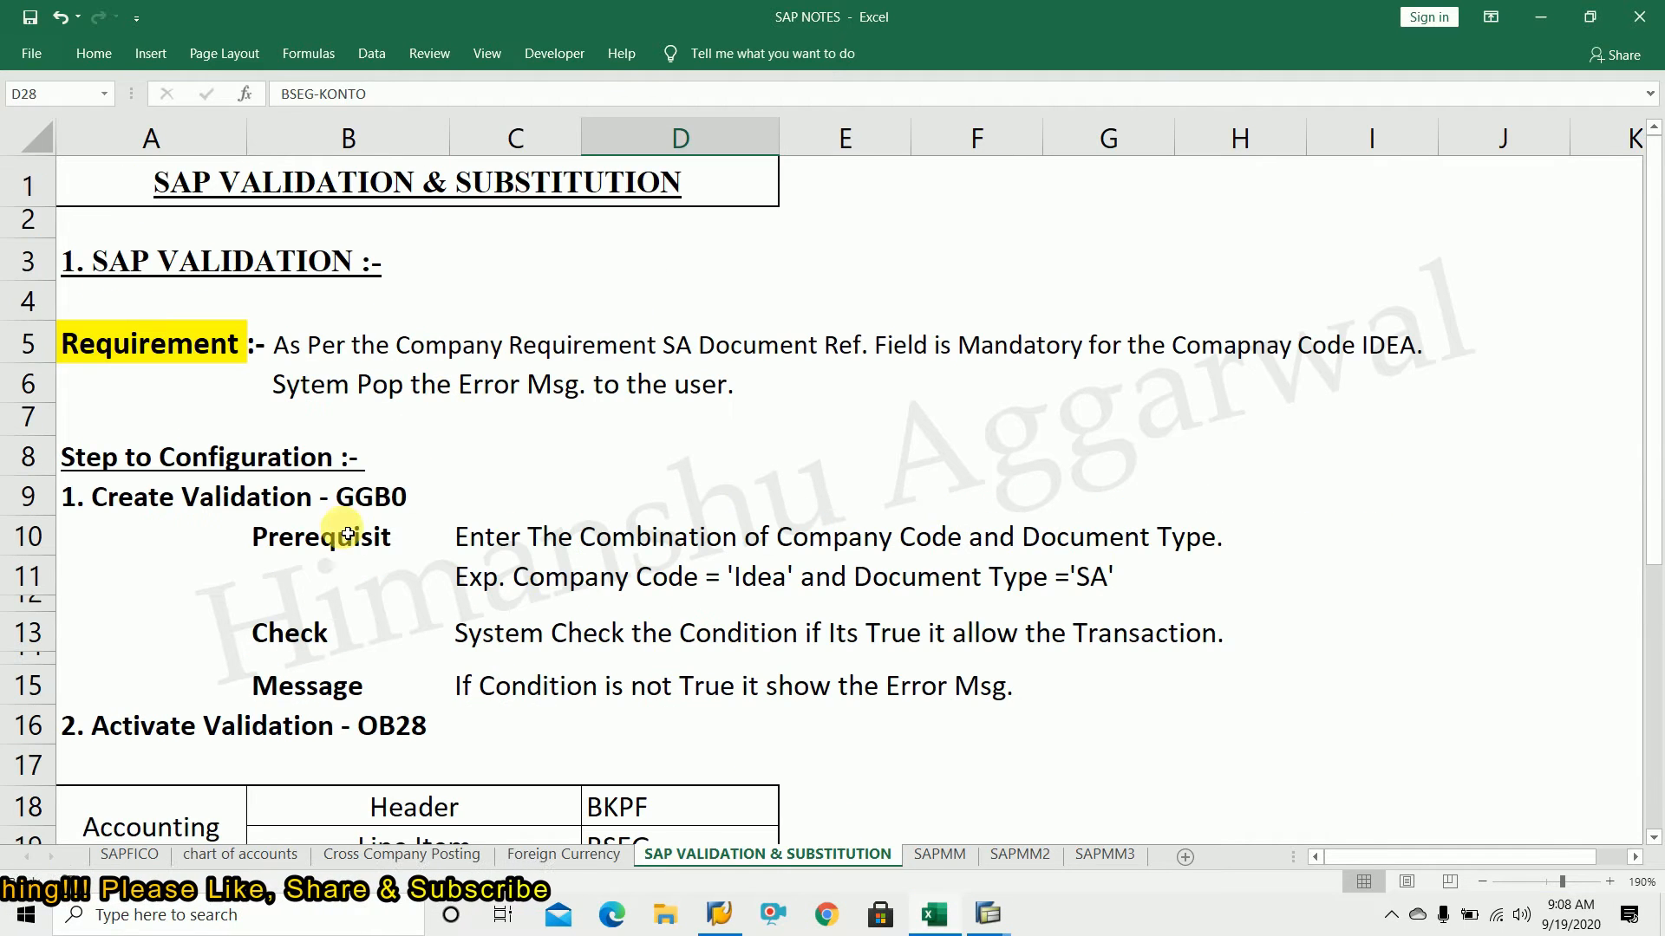
scroll(402, 511, "down", 5)
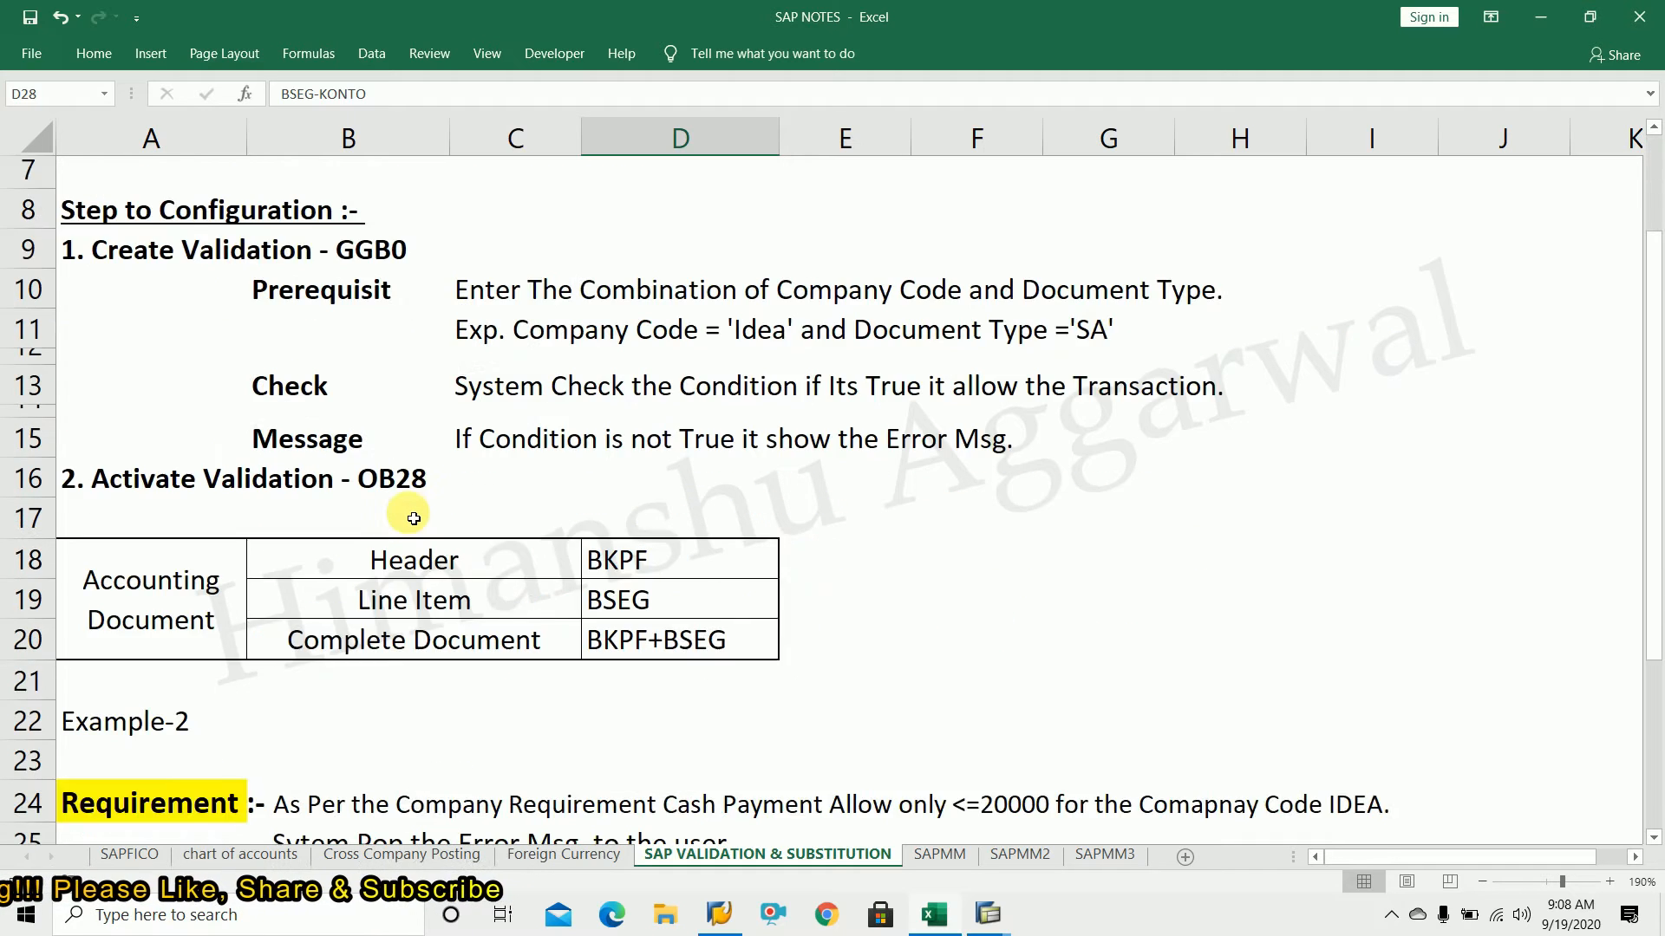
scroll(425, 515, "up", 3)
scroll(425, 515, "up", 2)
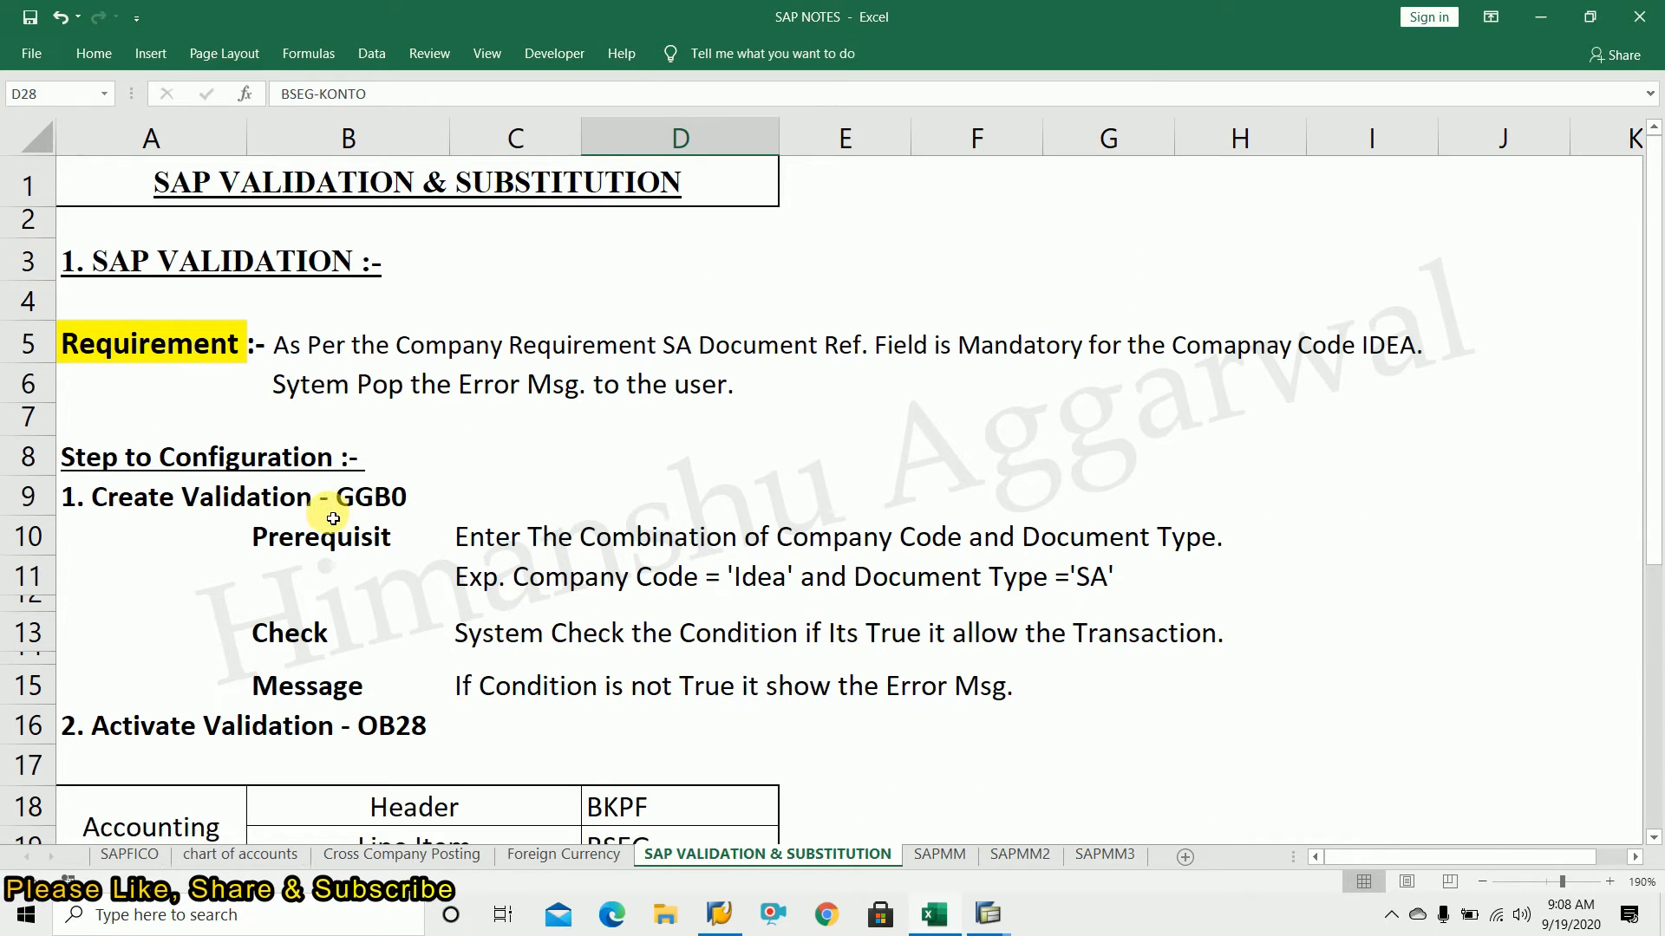
scroll(425, 516, "down", 5)
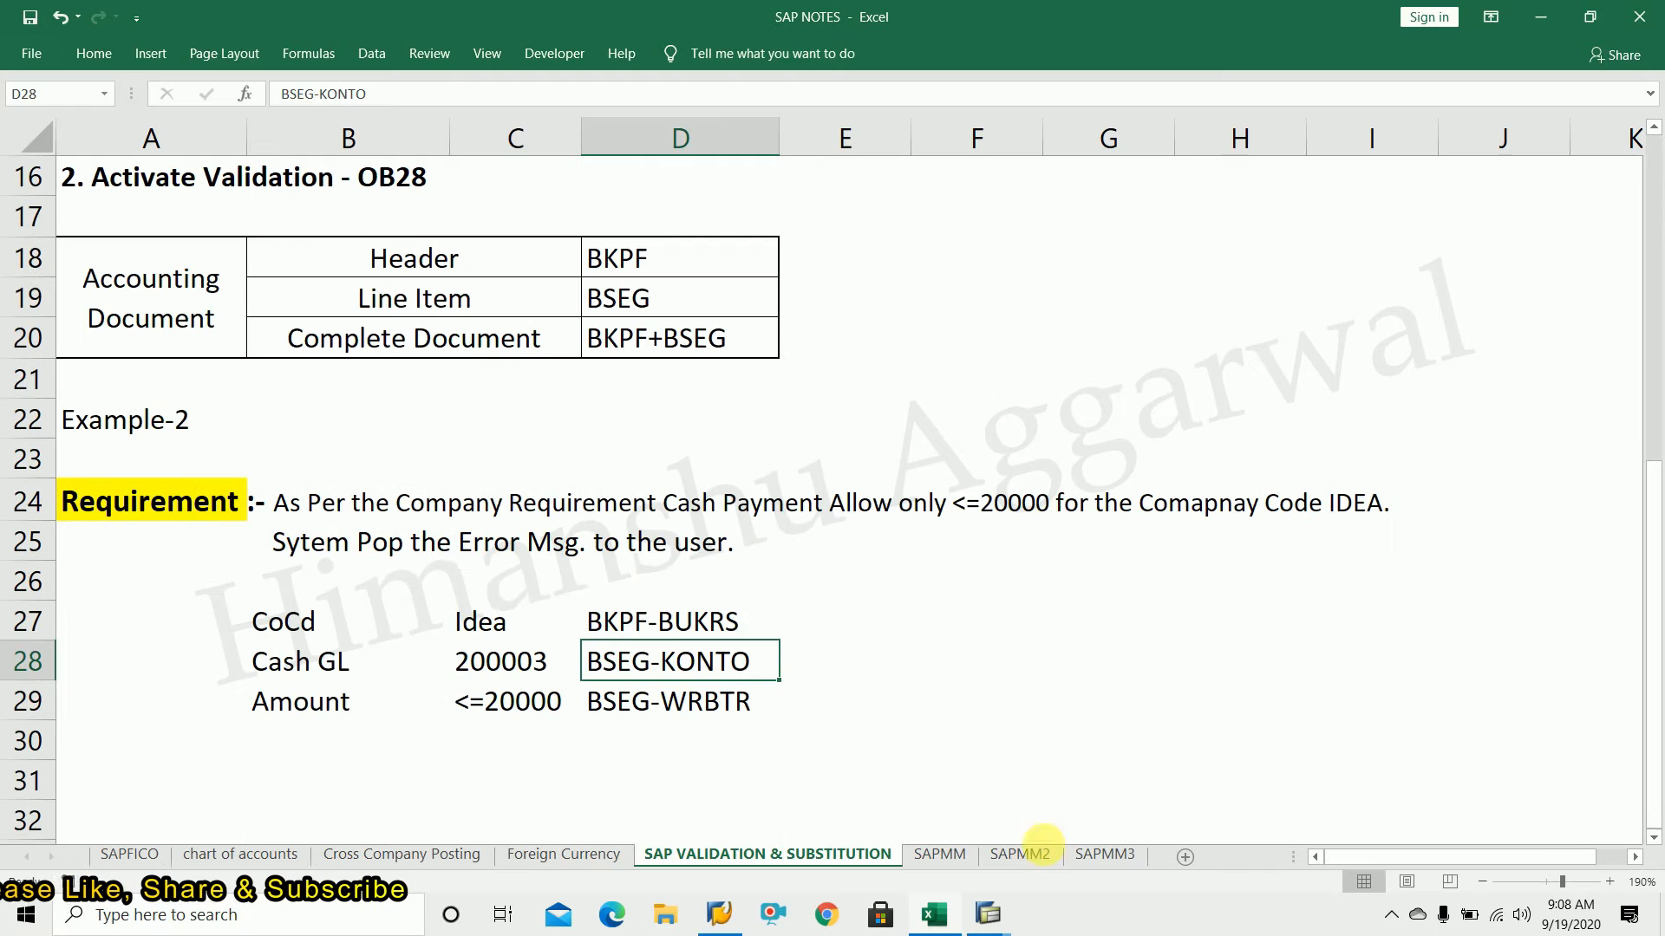
mouse_move(987, 915)
left_click(1085, 845)
left_click(216, 74)
type("GGB0")
key("Return")
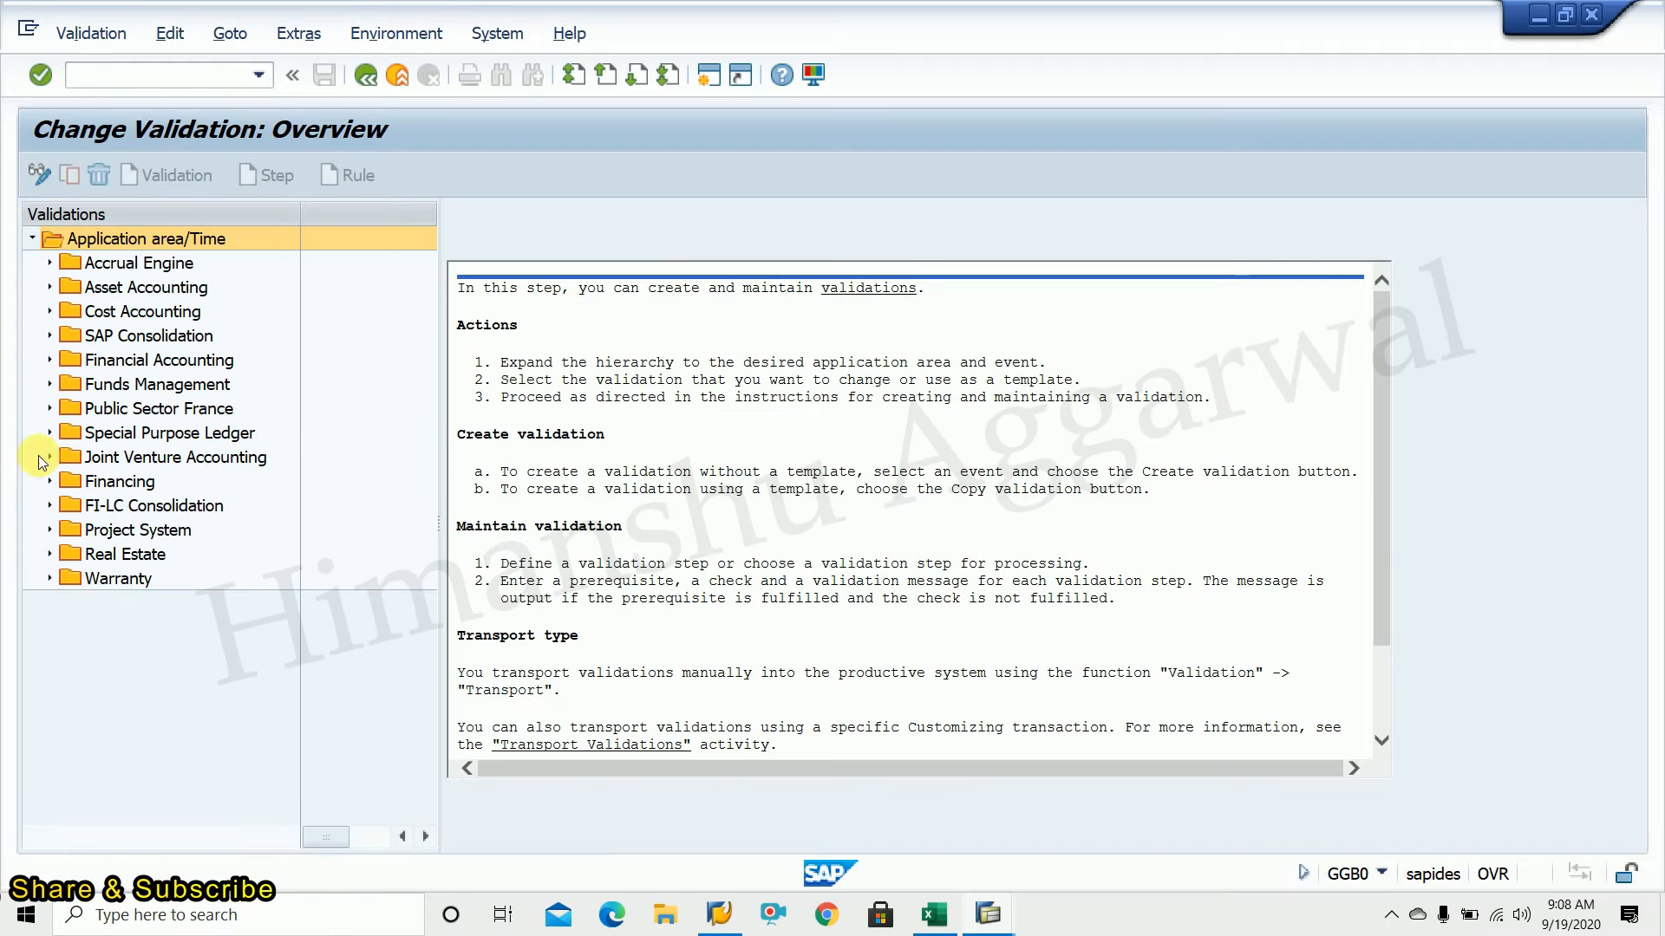
Expand Financial Accounting and its Line Item callup point, and create a new validation there
left_click(49, 360)
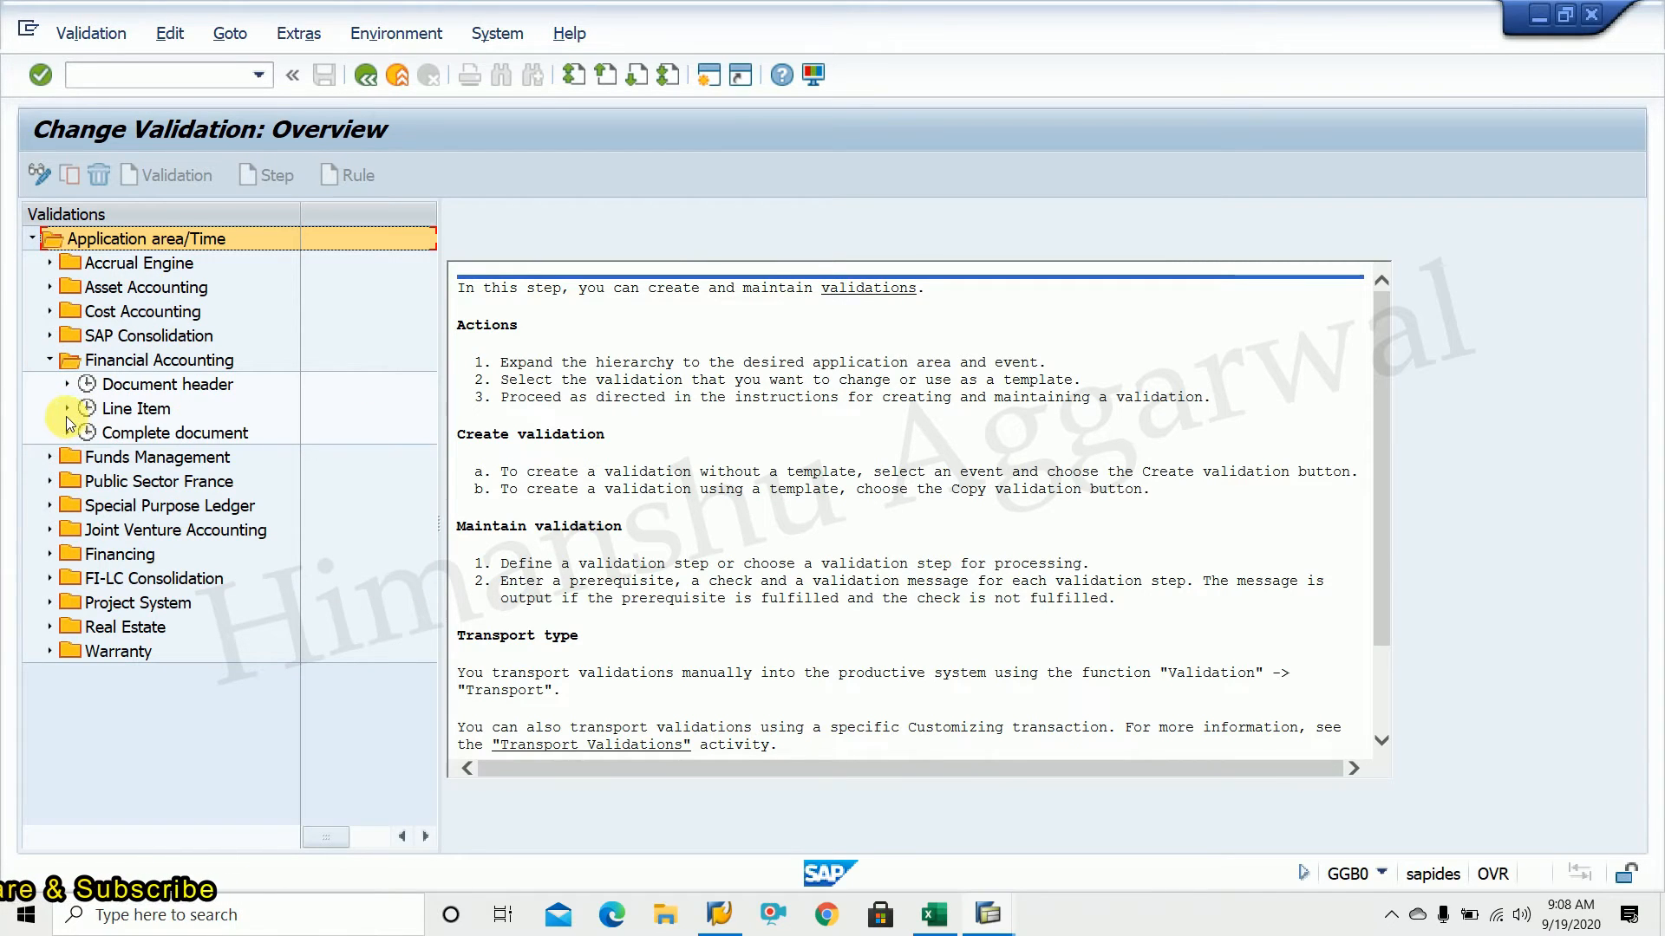
left_click(68, 408)
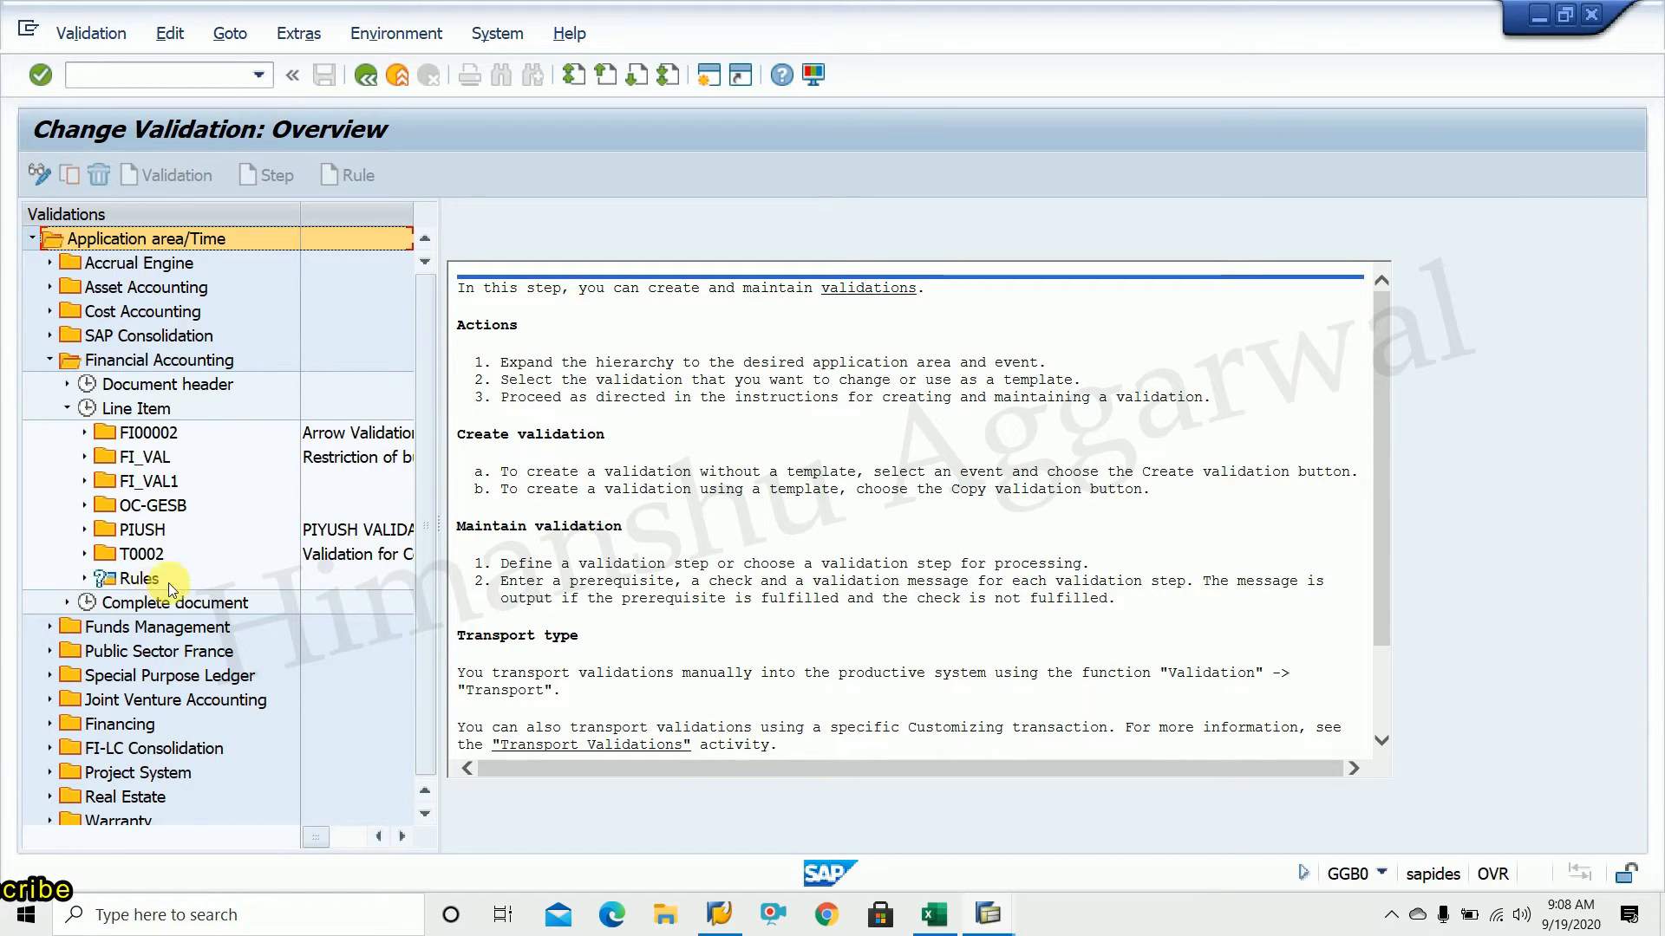
left_click(116, 562)
double_click(113, 575)
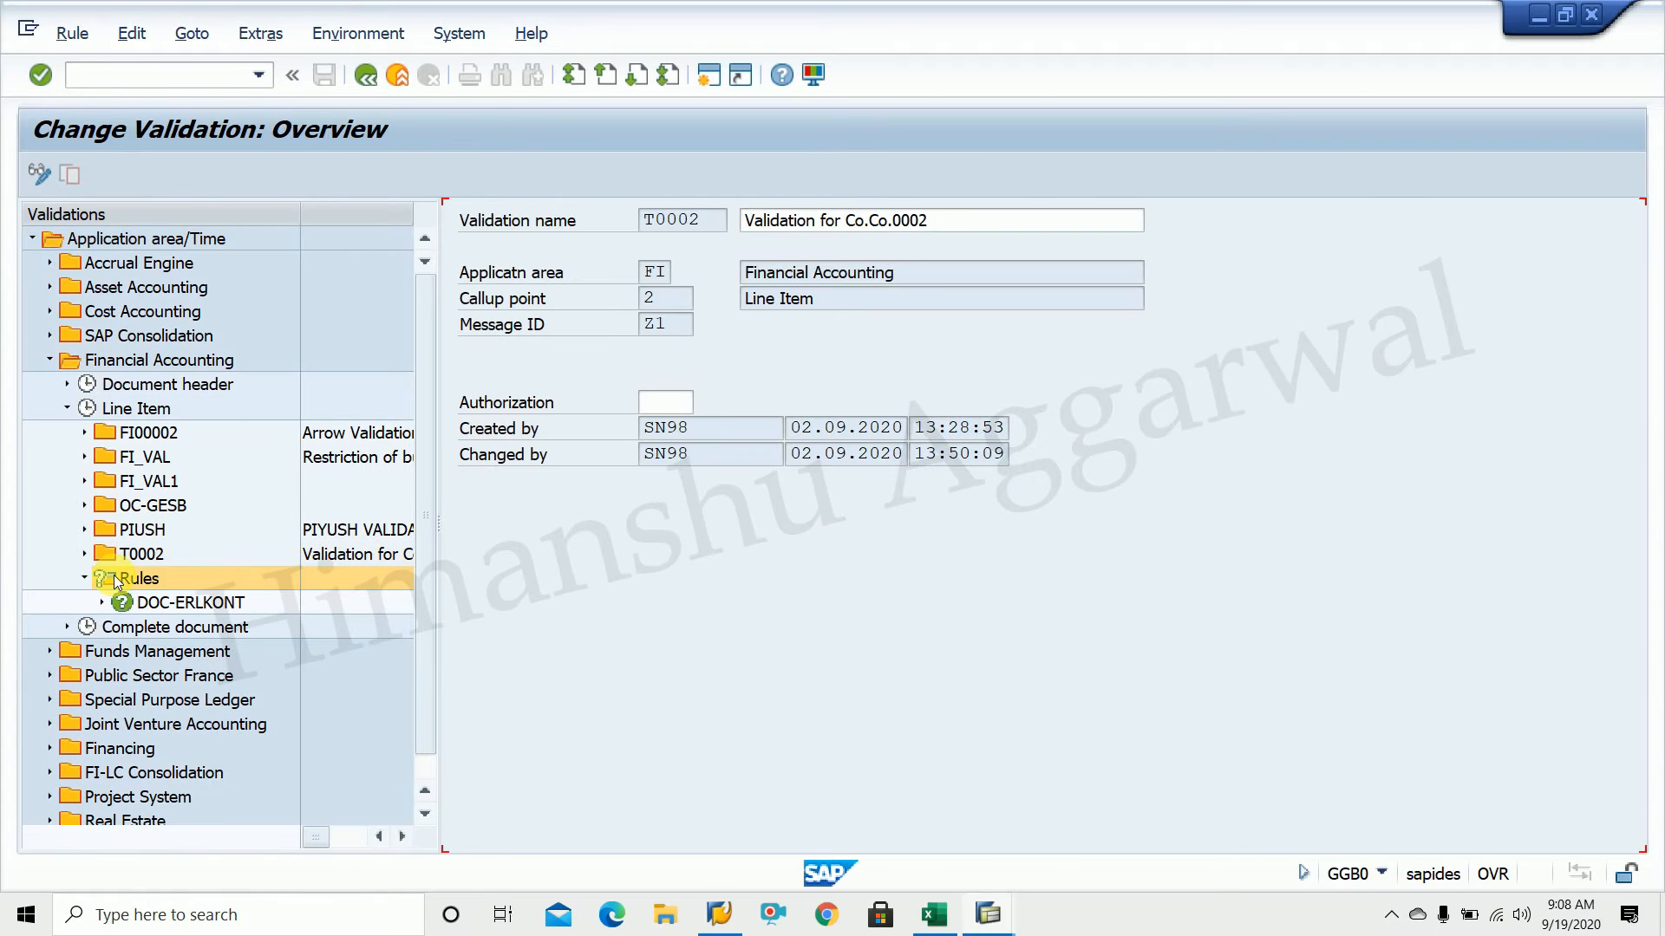
left_click(184, 178)
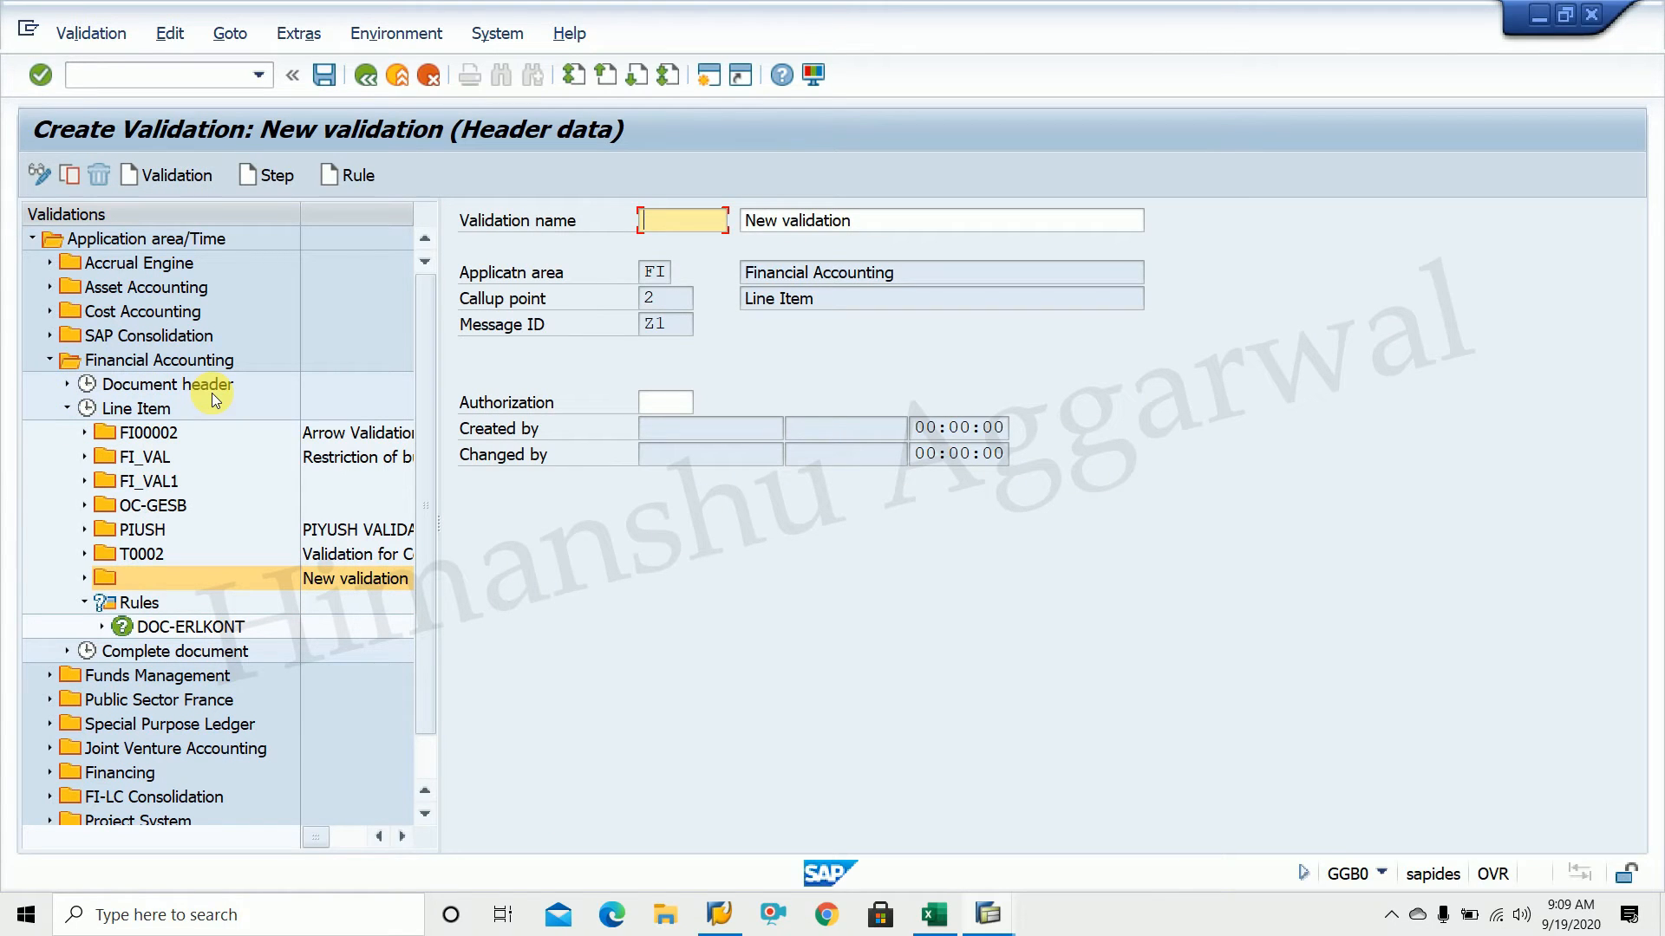
Switch to the G/L document session, close the technical information and exit the document entry without keeping its data
mouse_move(989, 914)
left_click(898, 824)
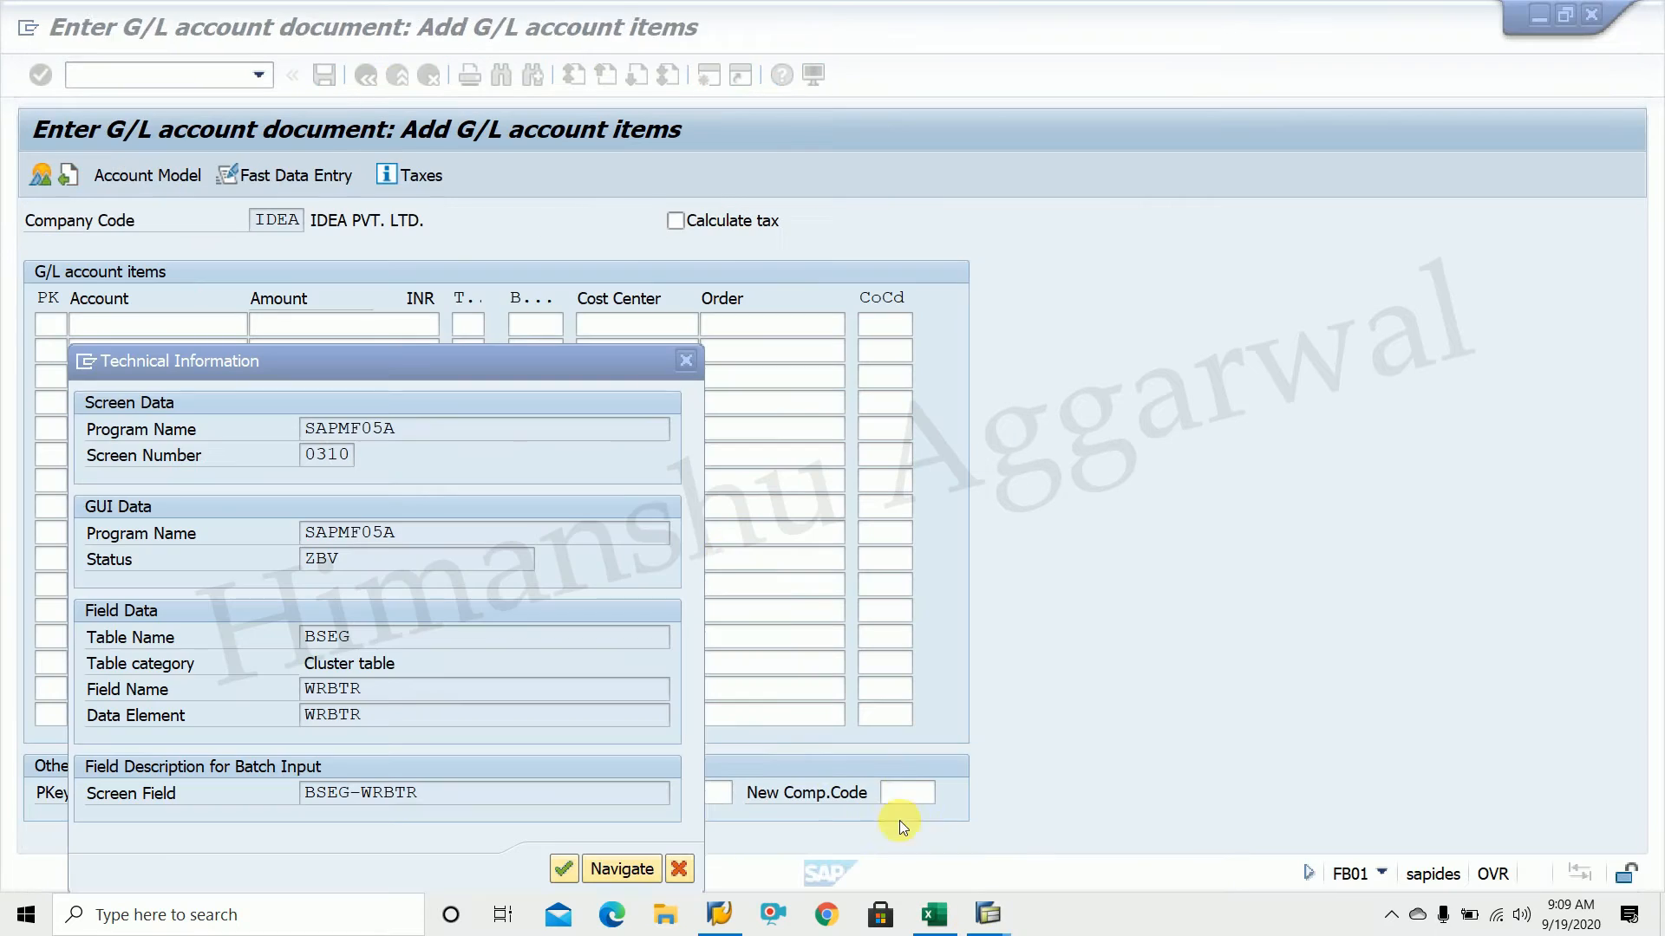
left_click(682, 363)
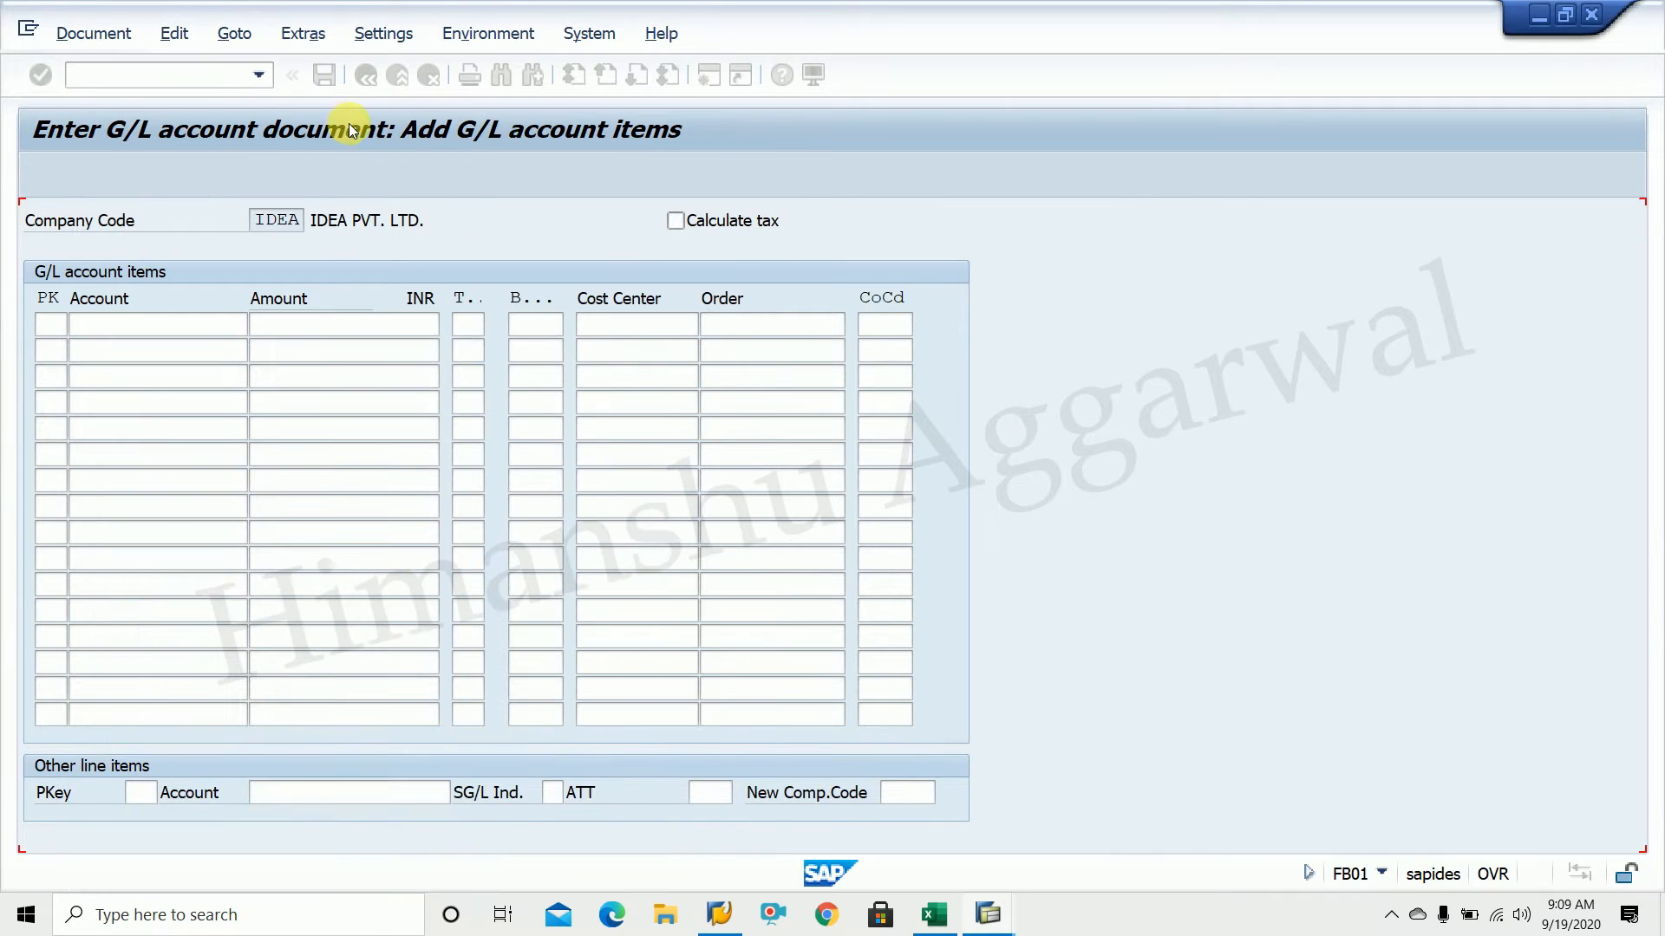
left_click(231, 69)
type("/N")
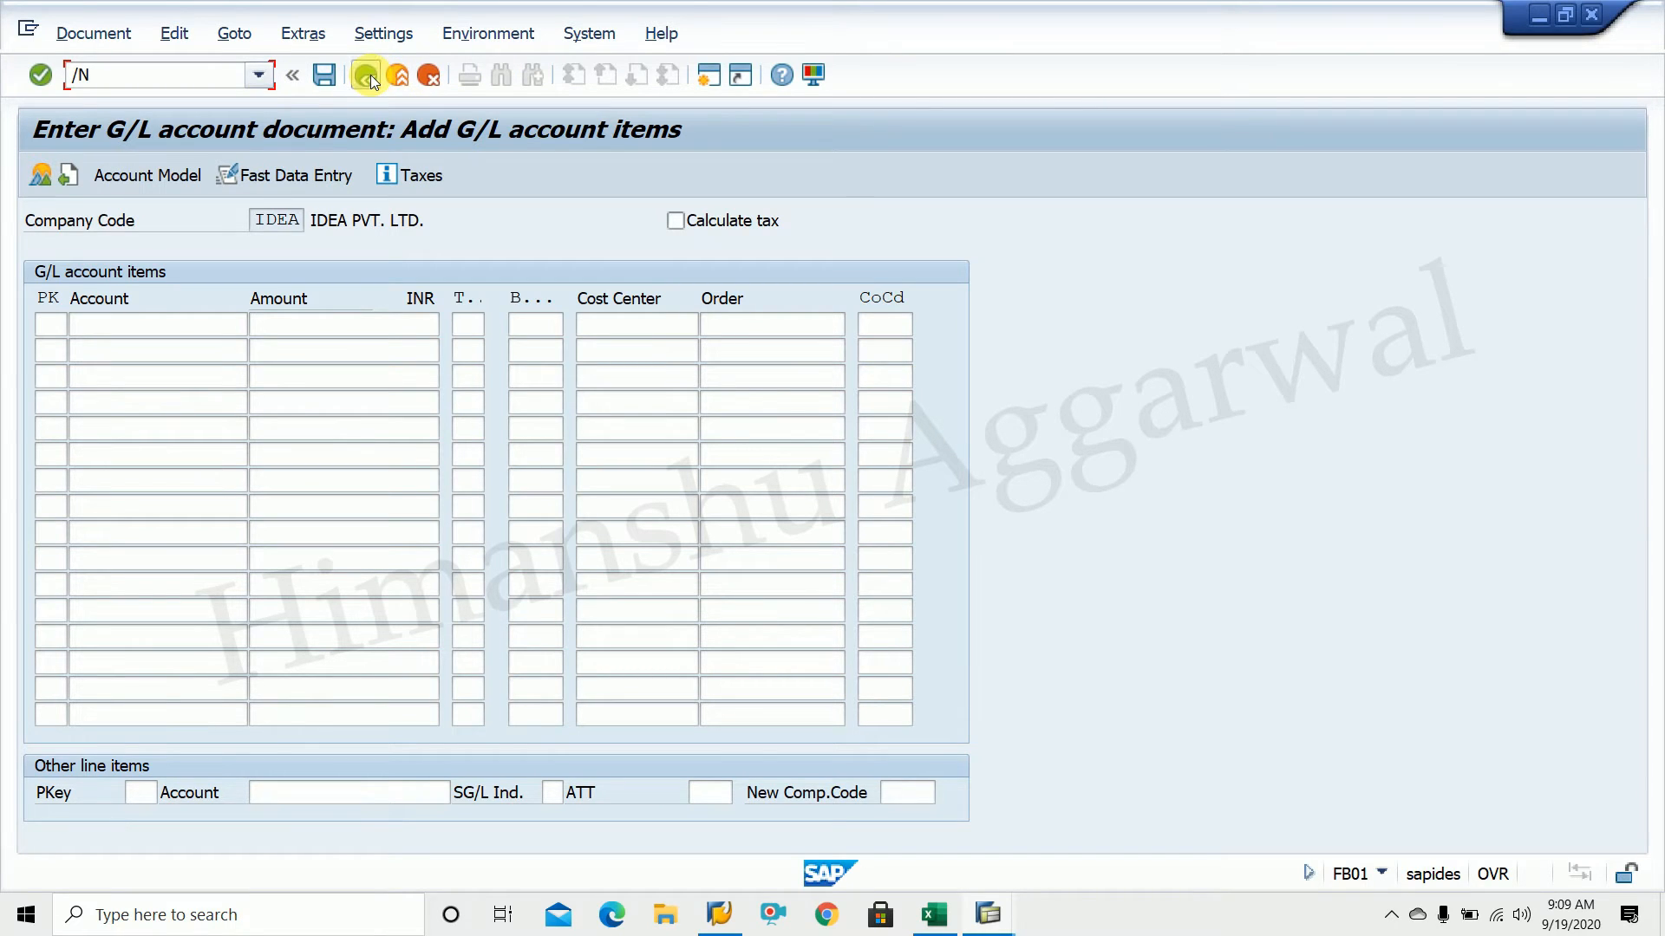
left_click(368, 76)
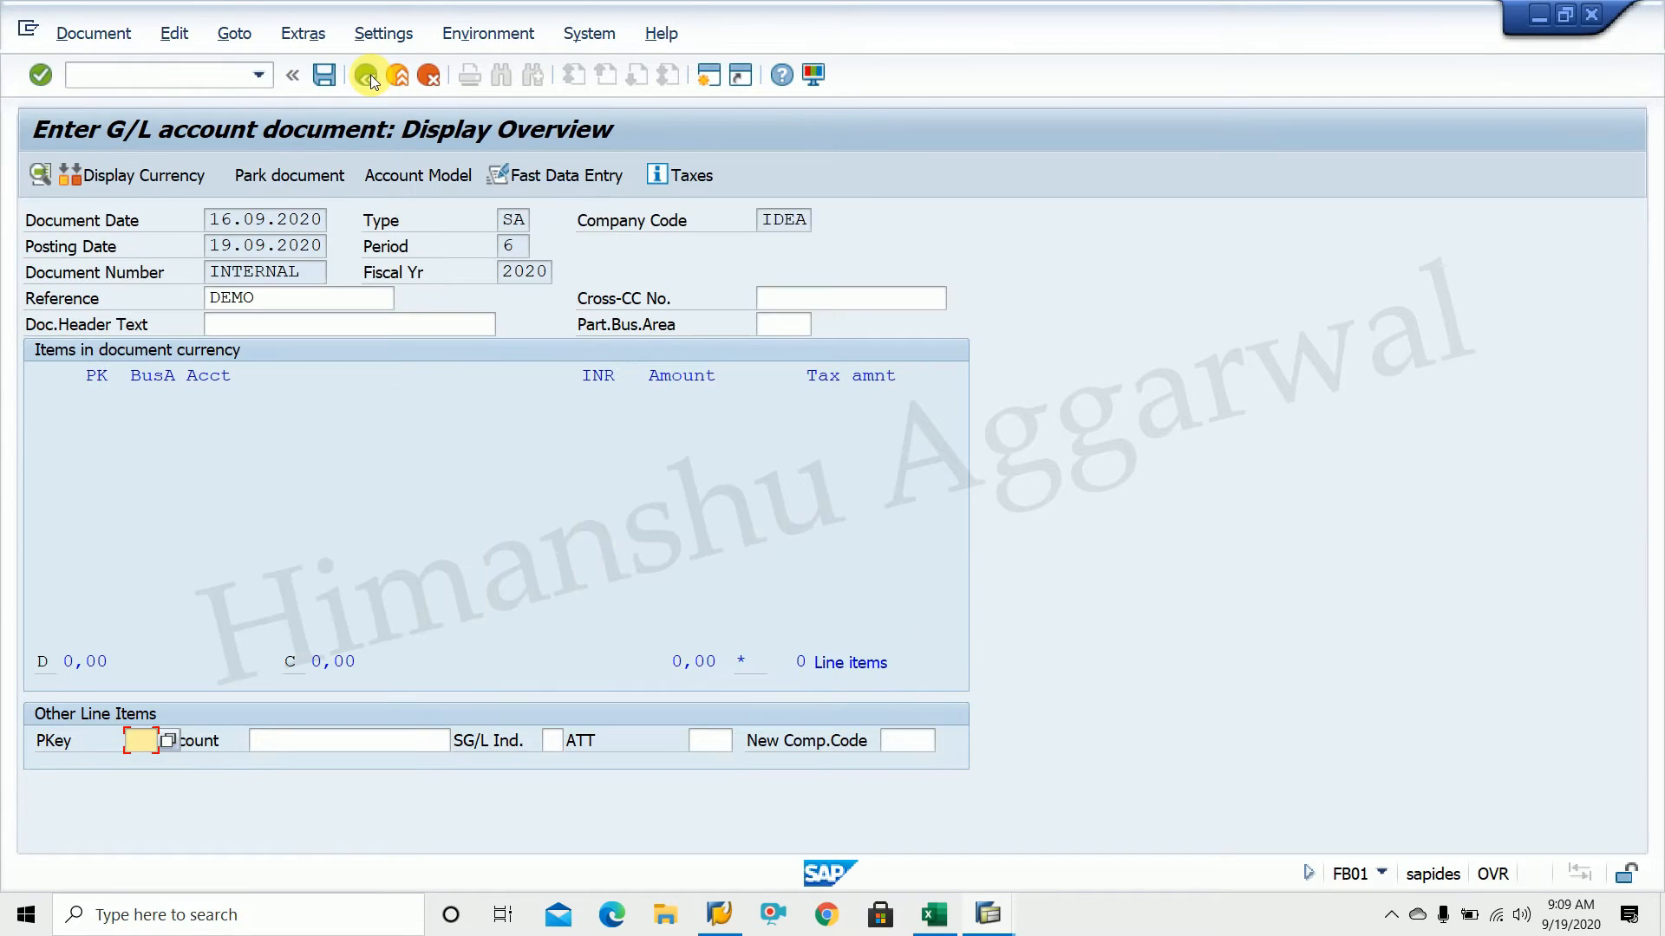
left_click(371, 75)
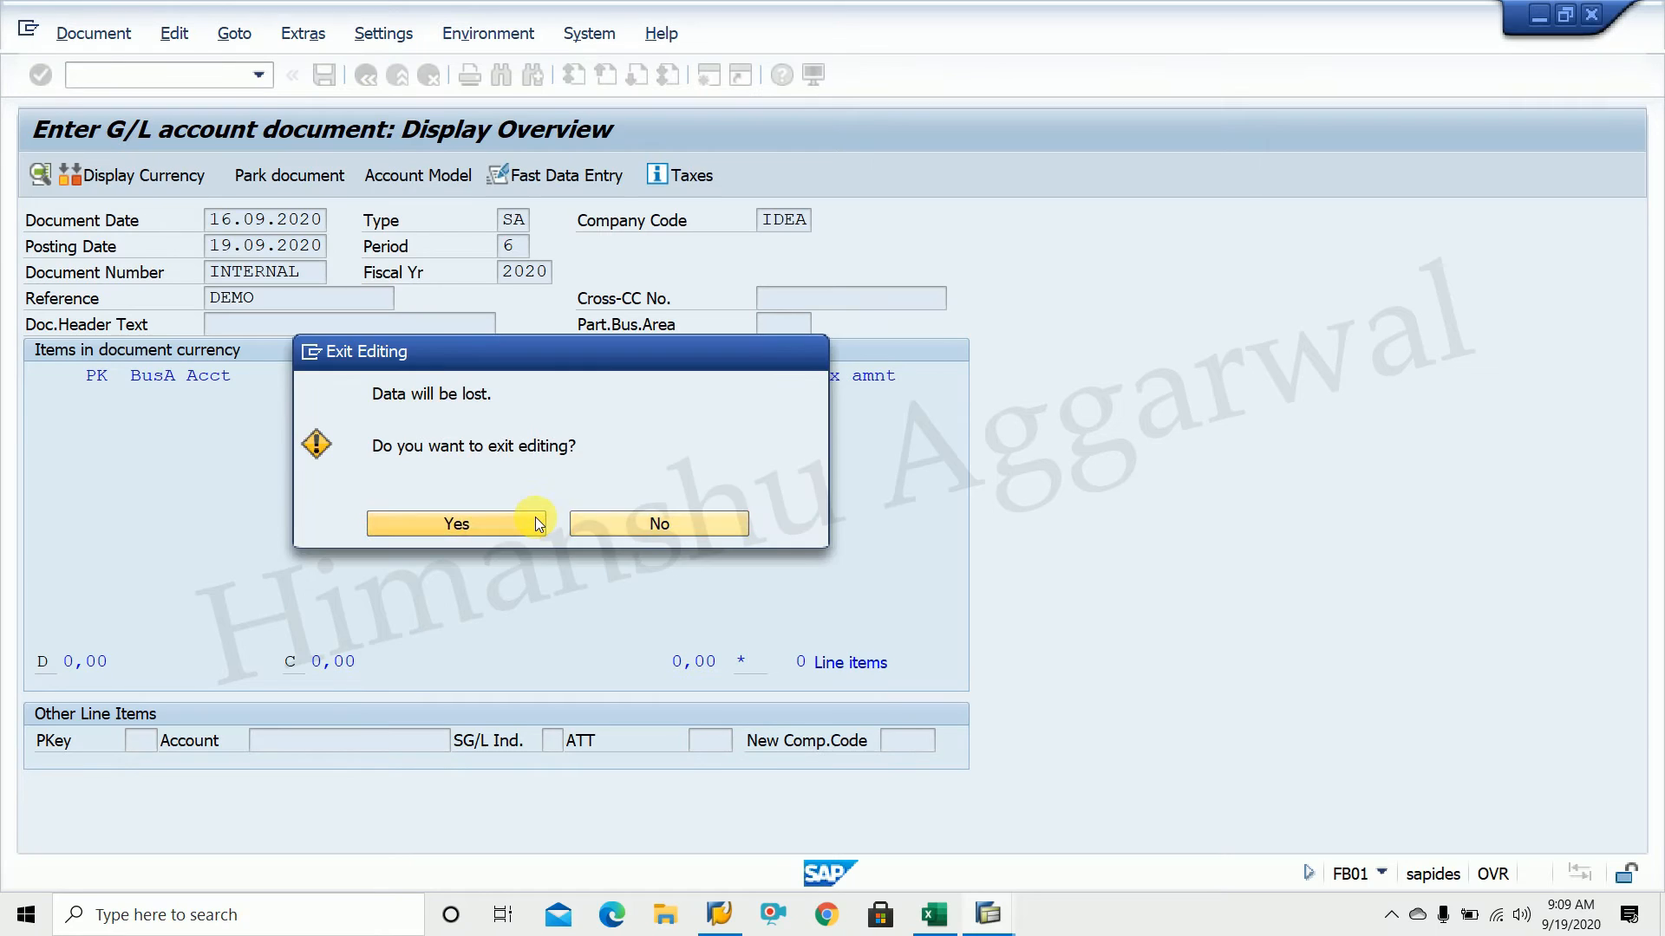
left_click(535, 518)
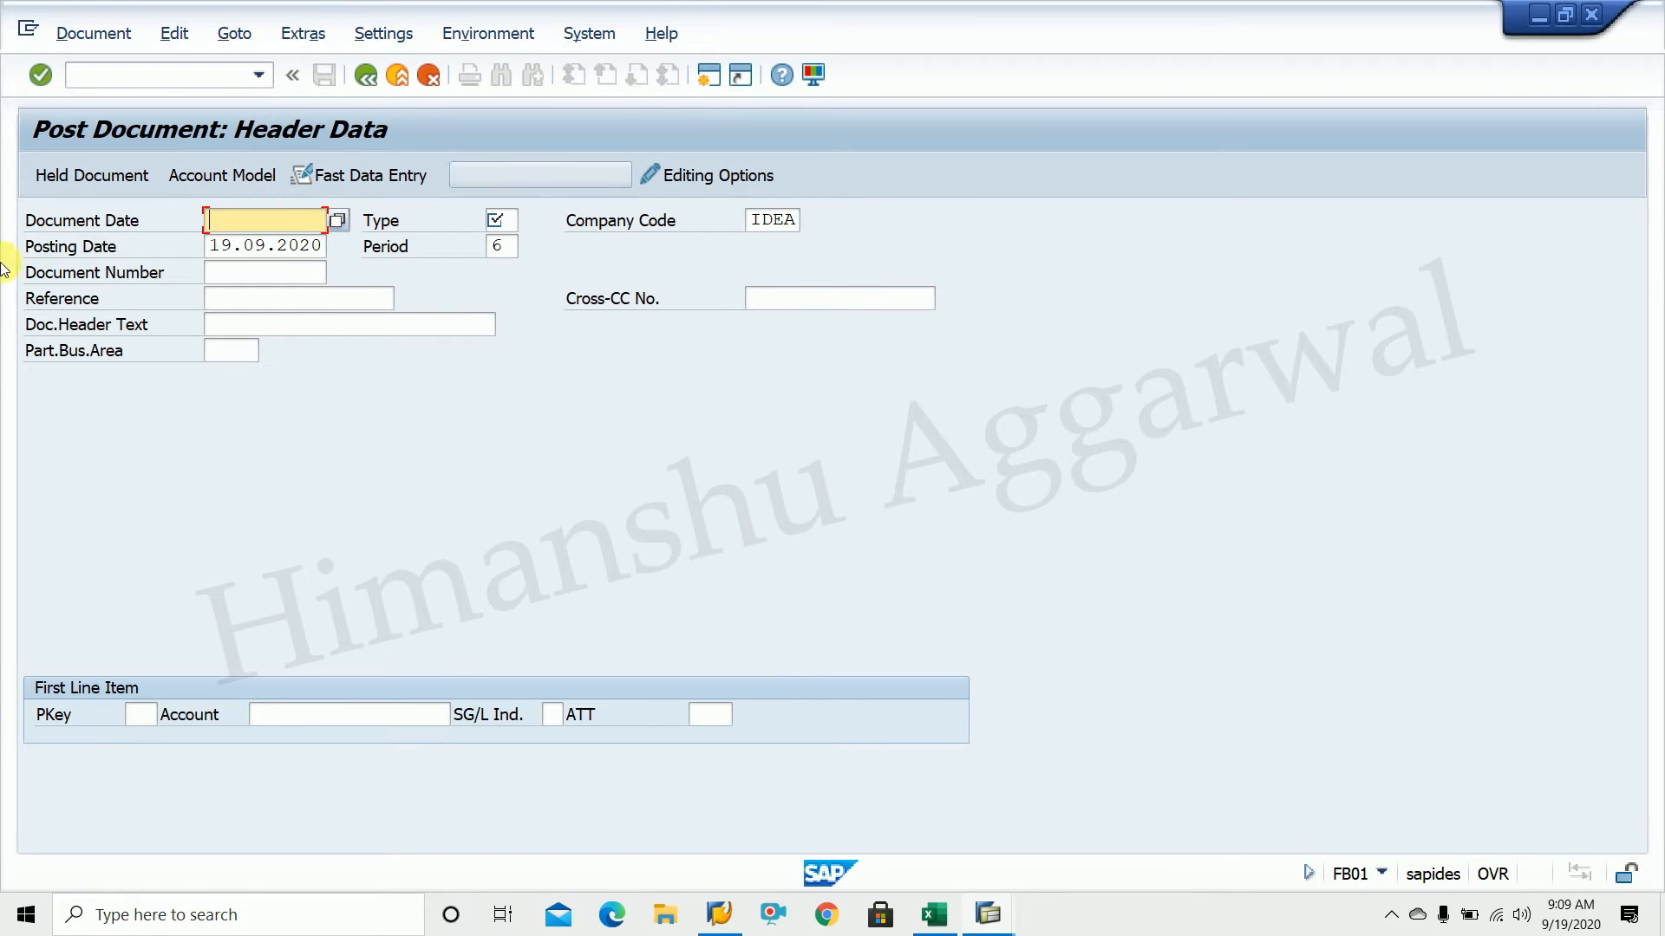
left_click(245, 298)
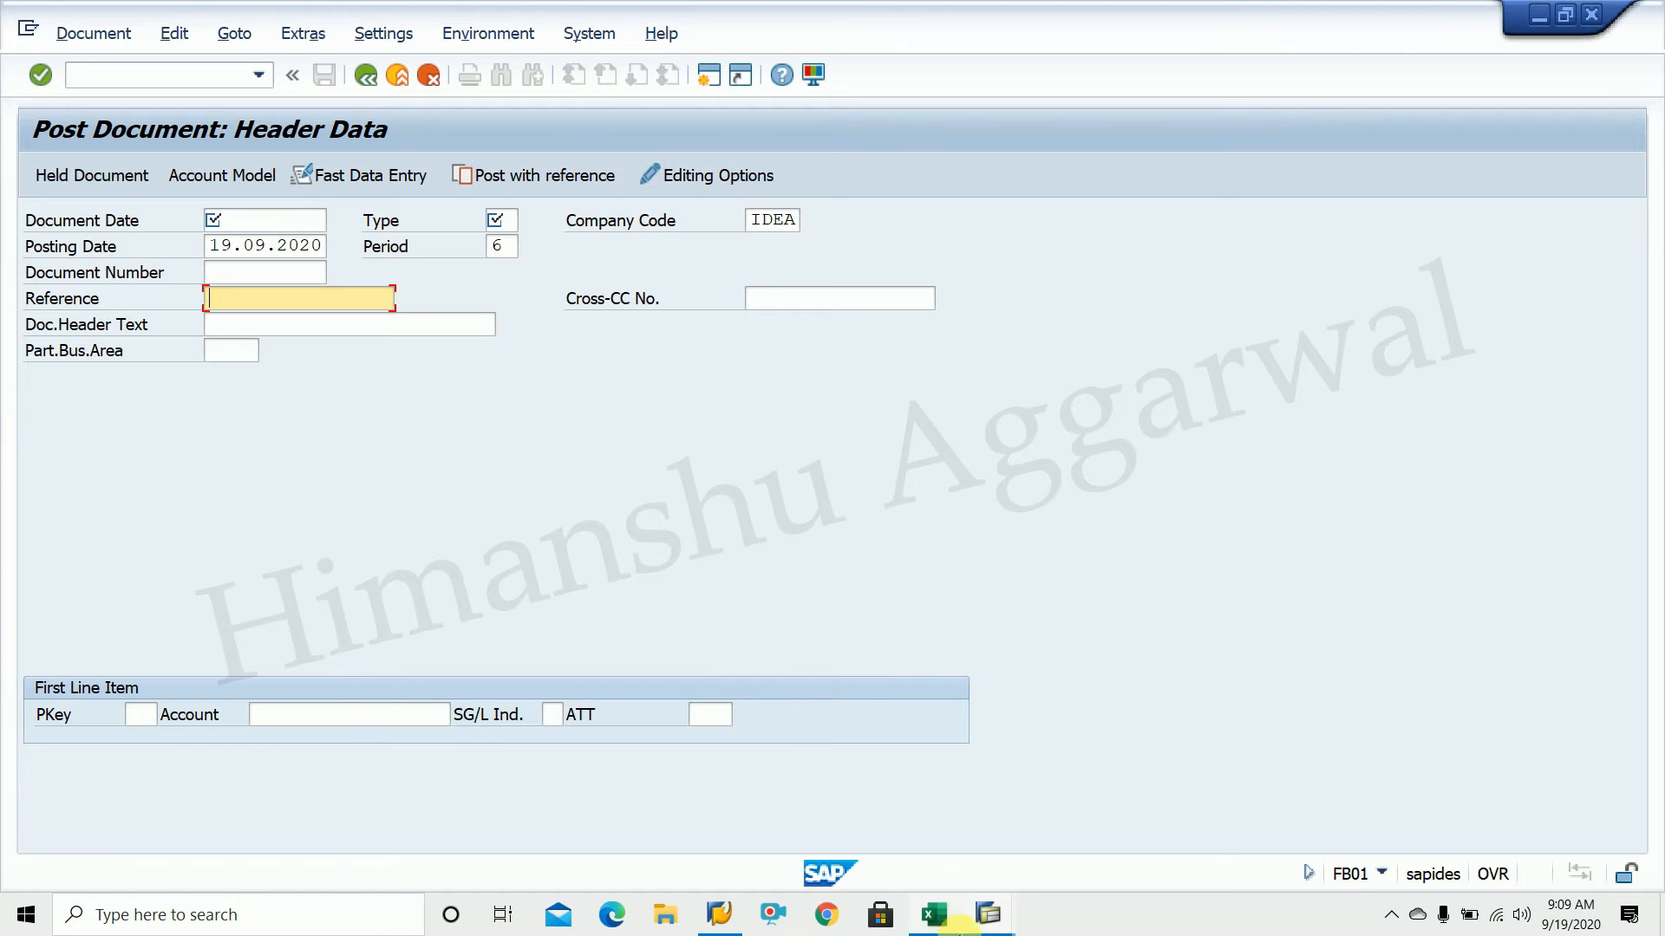
Switch to the Create Validation session, name the validation ZIDEACS with the description VALIDATION FOR IDEA CASH, and save it
mouse_move(989, 917)
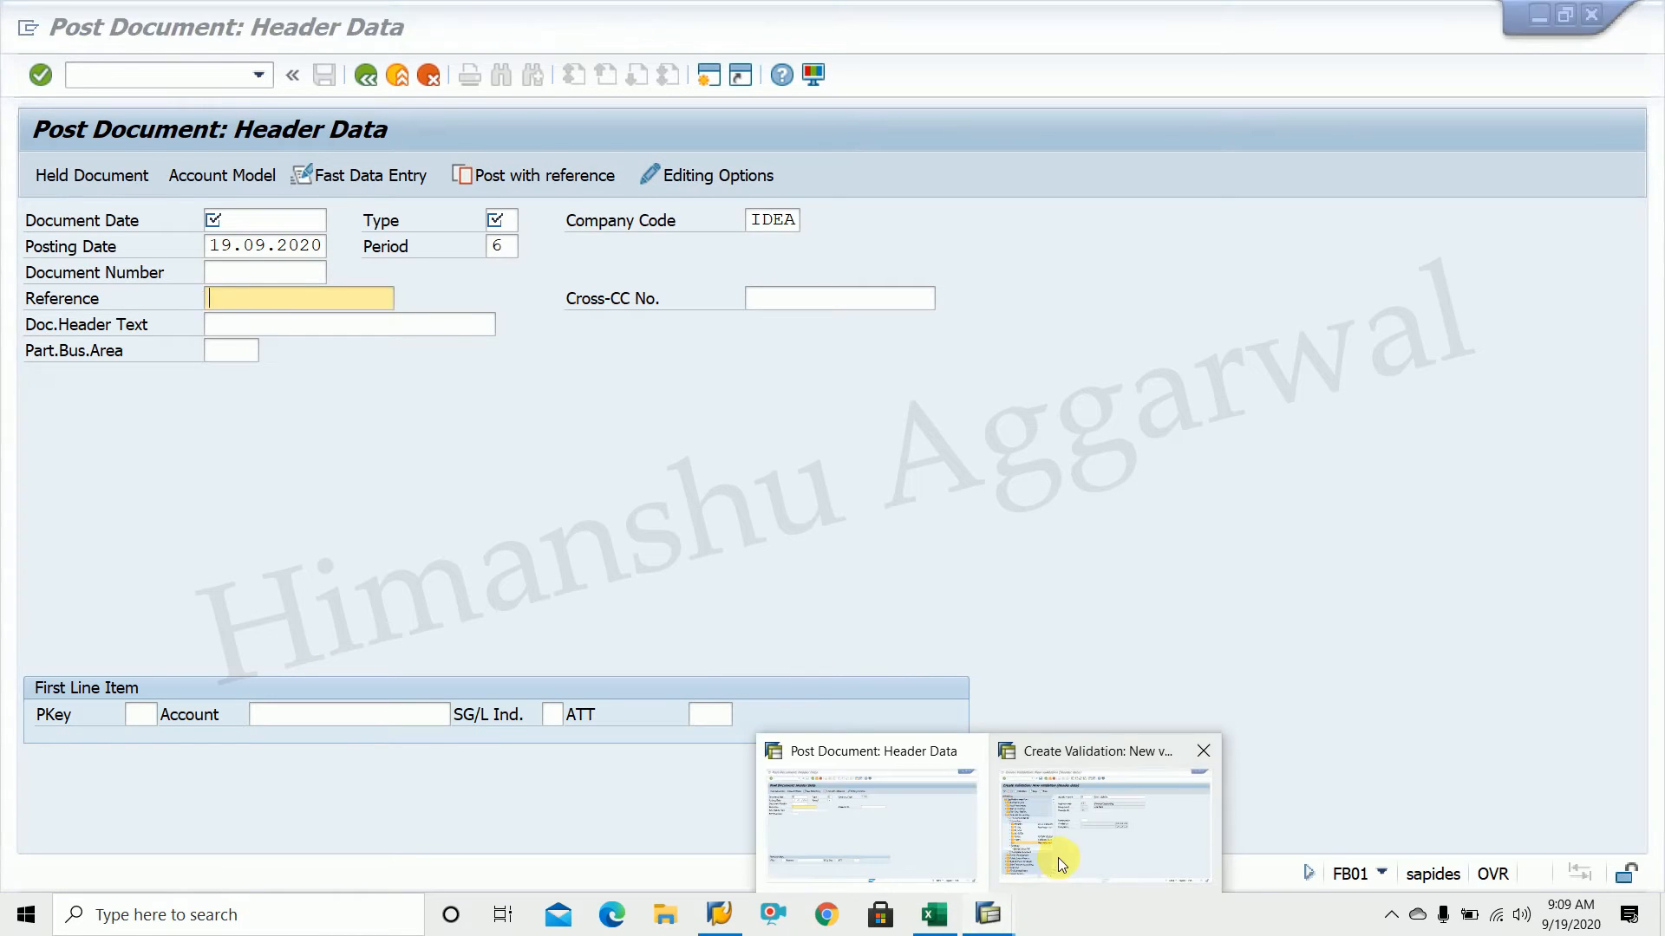
left_click(1057, 856)
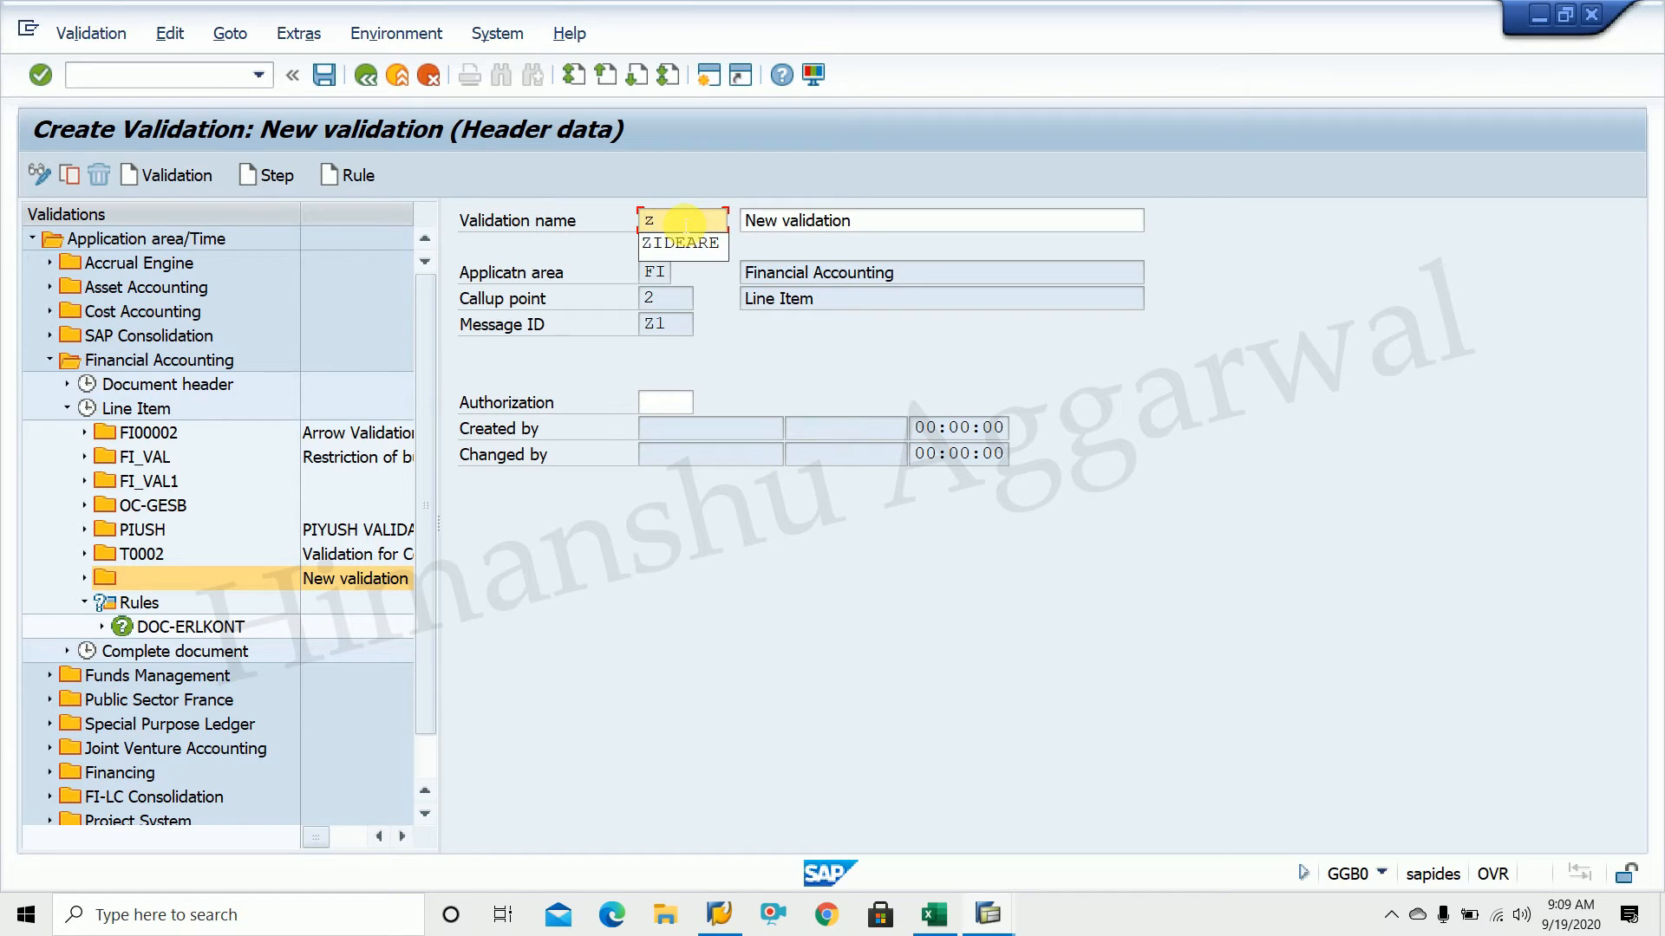
key("BackSpace")
type("ZIDEACS")
left_click(943, 232)
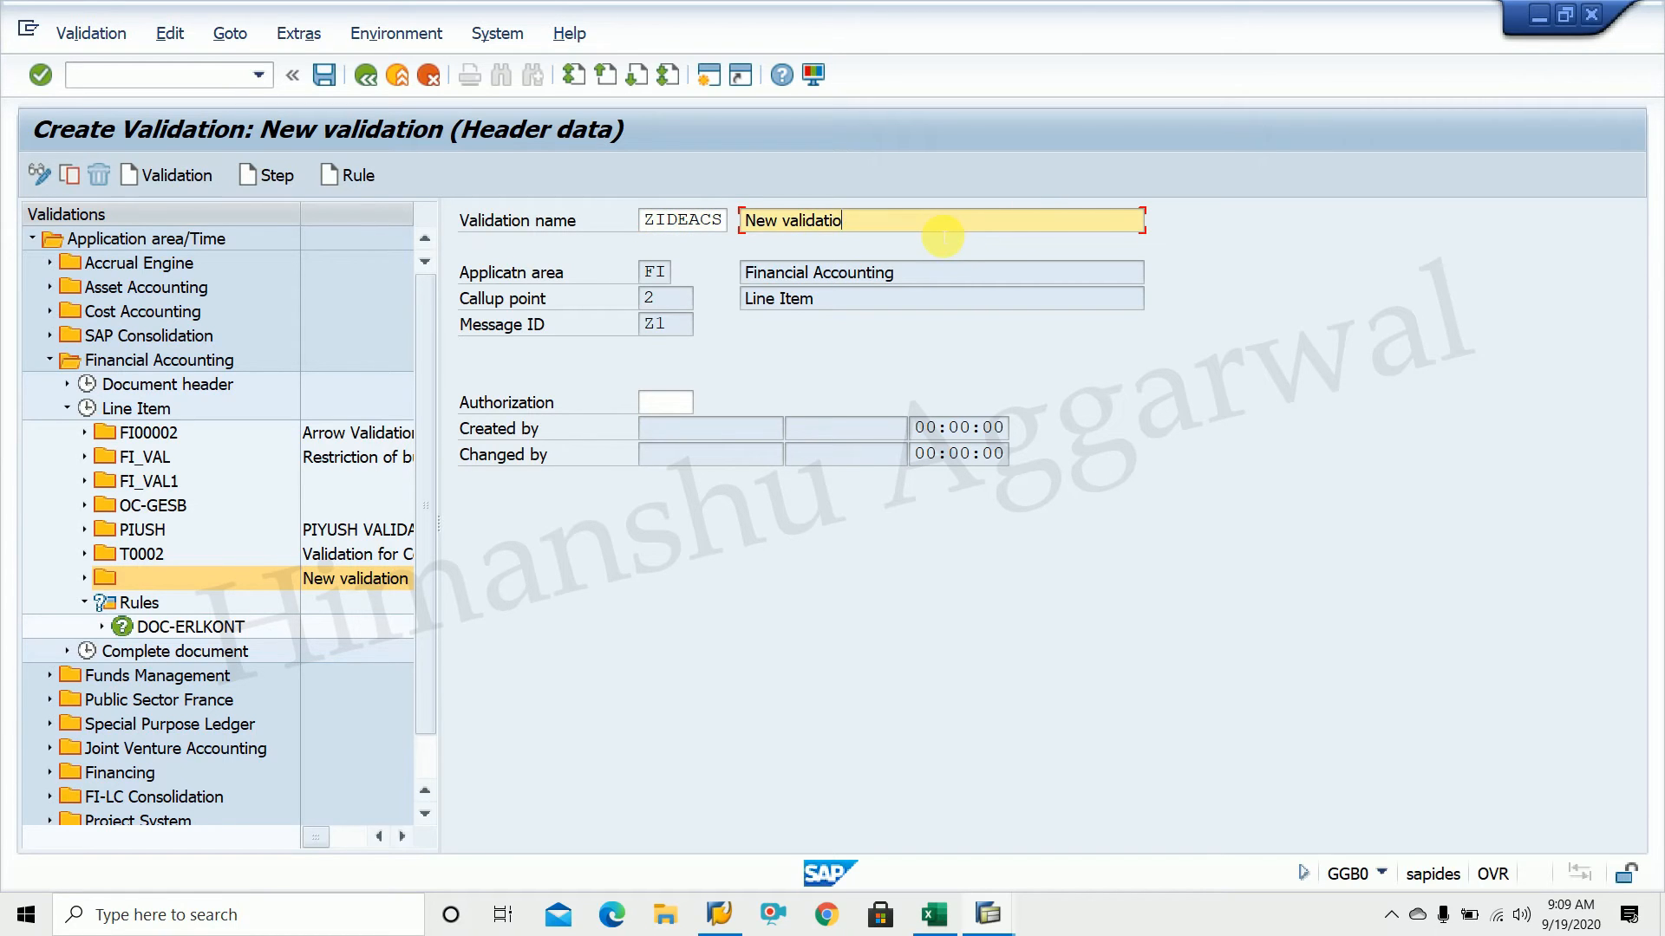
left_click(943, 232)
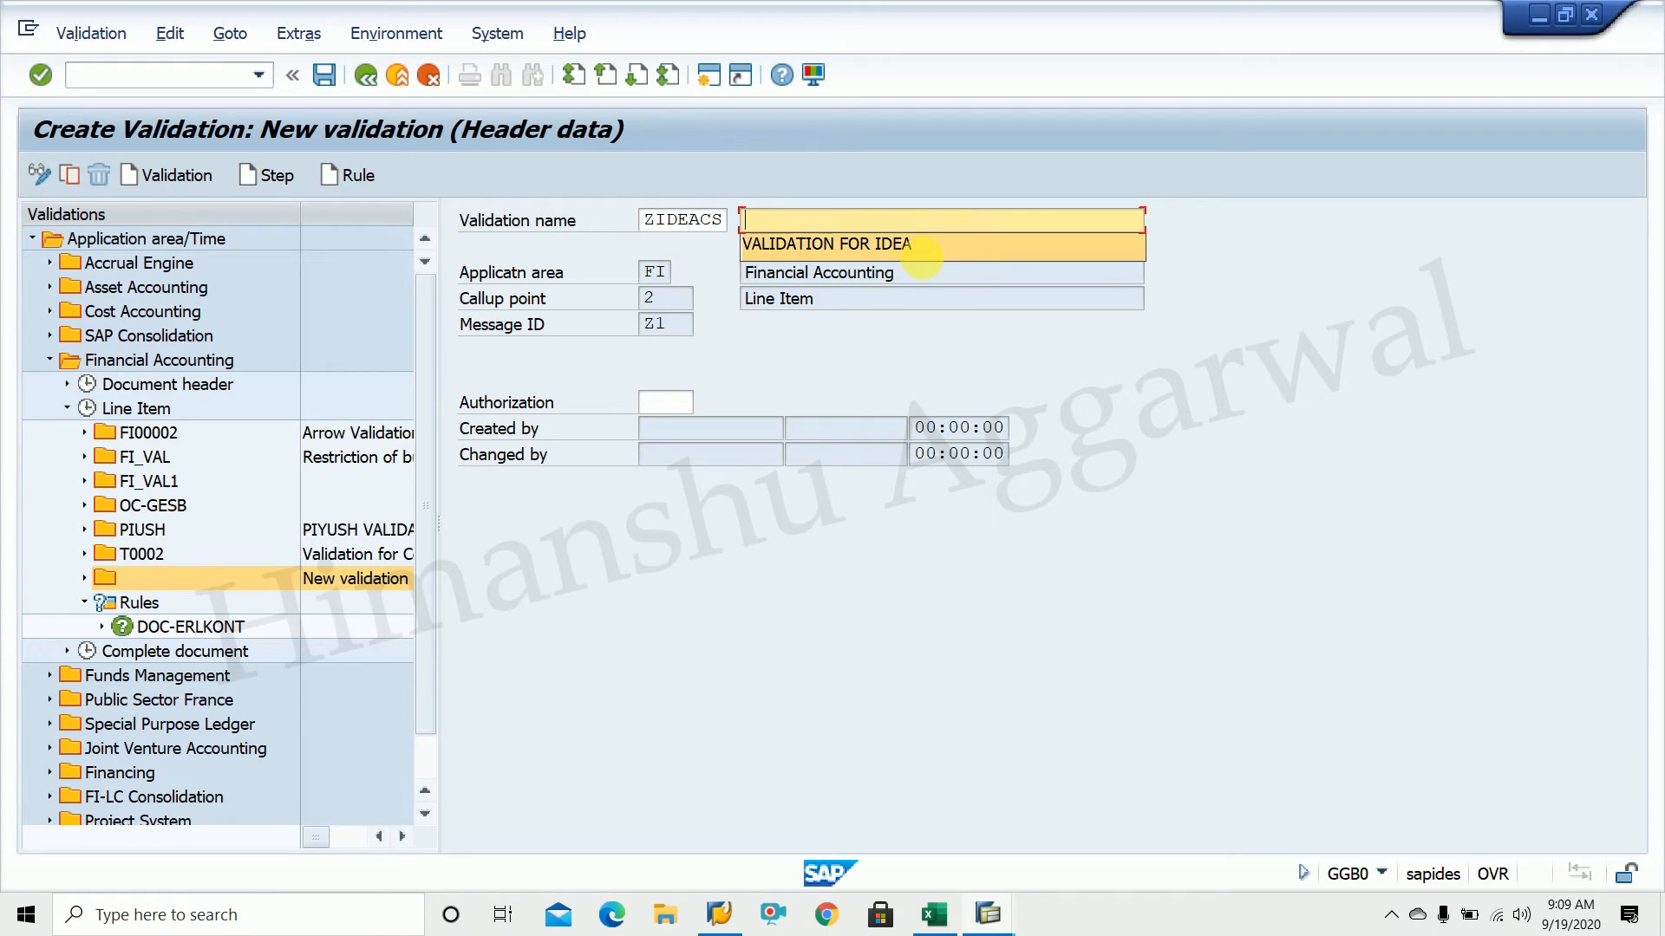
left_click(922, 249)
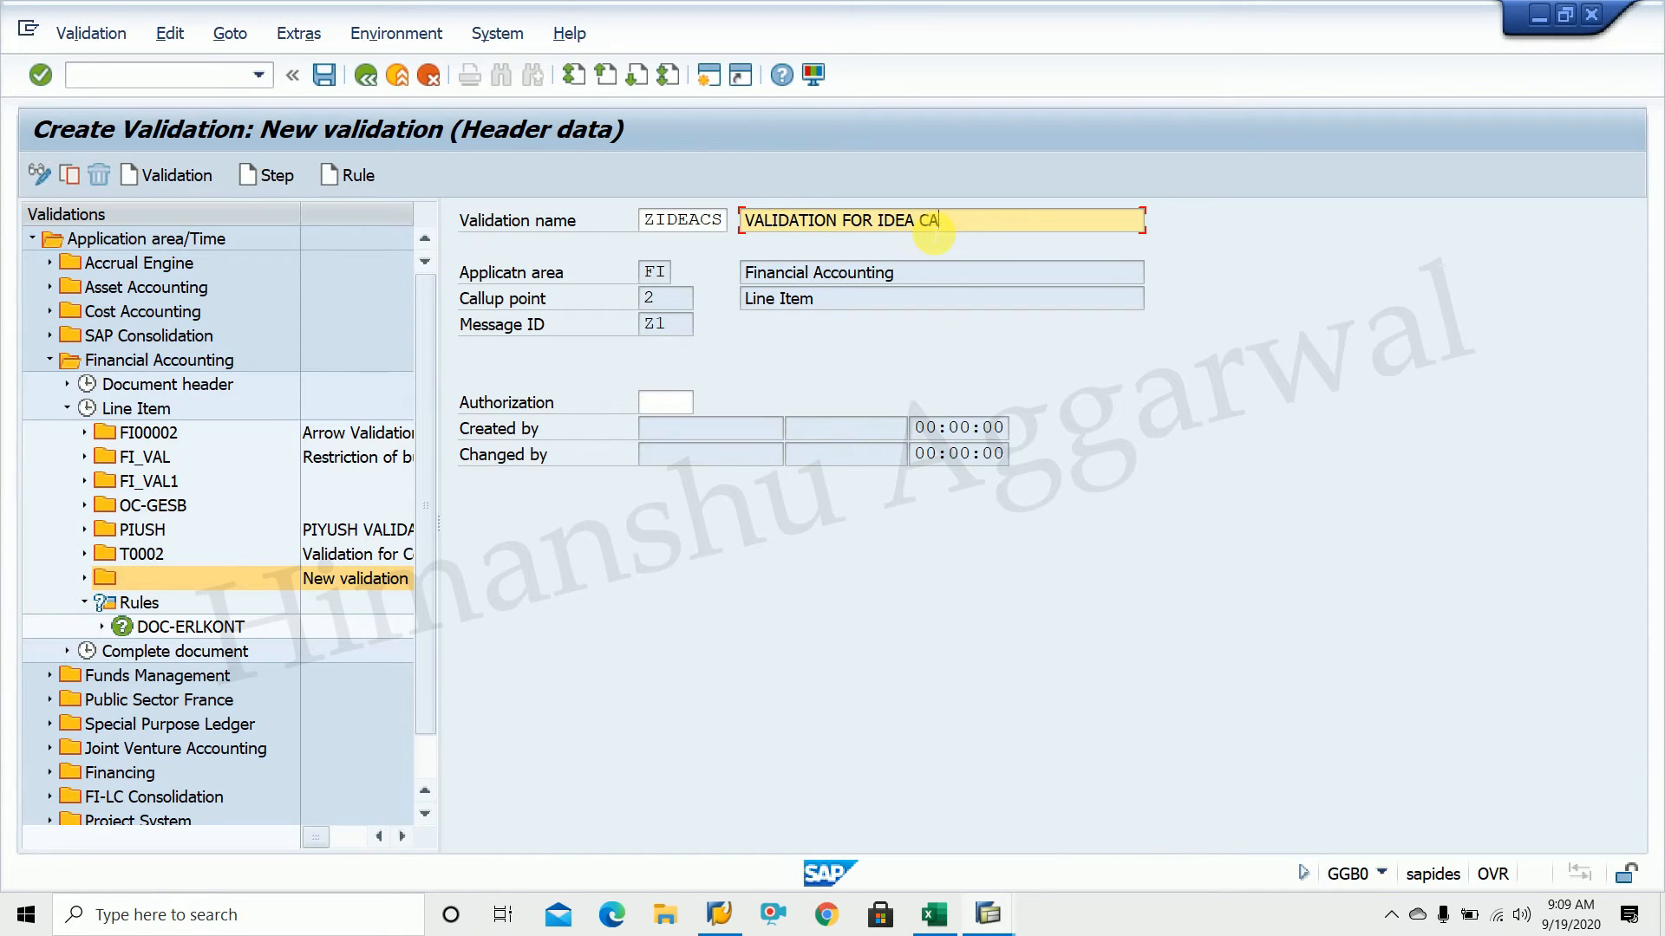
key("Return")
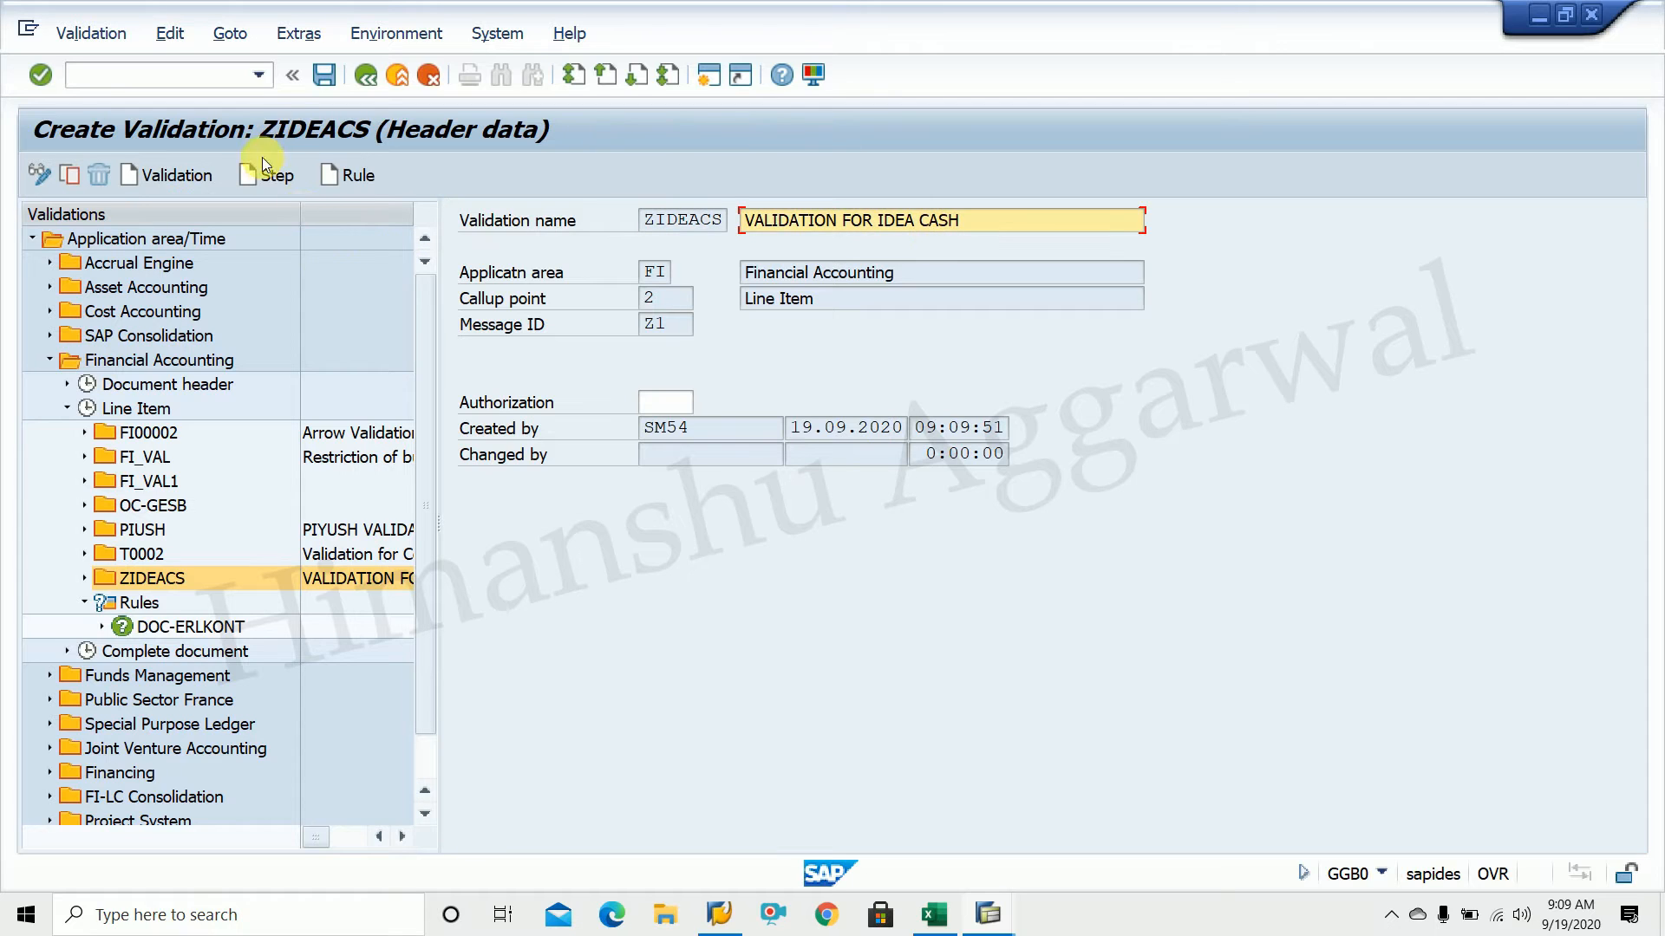
left_click(324, 78)
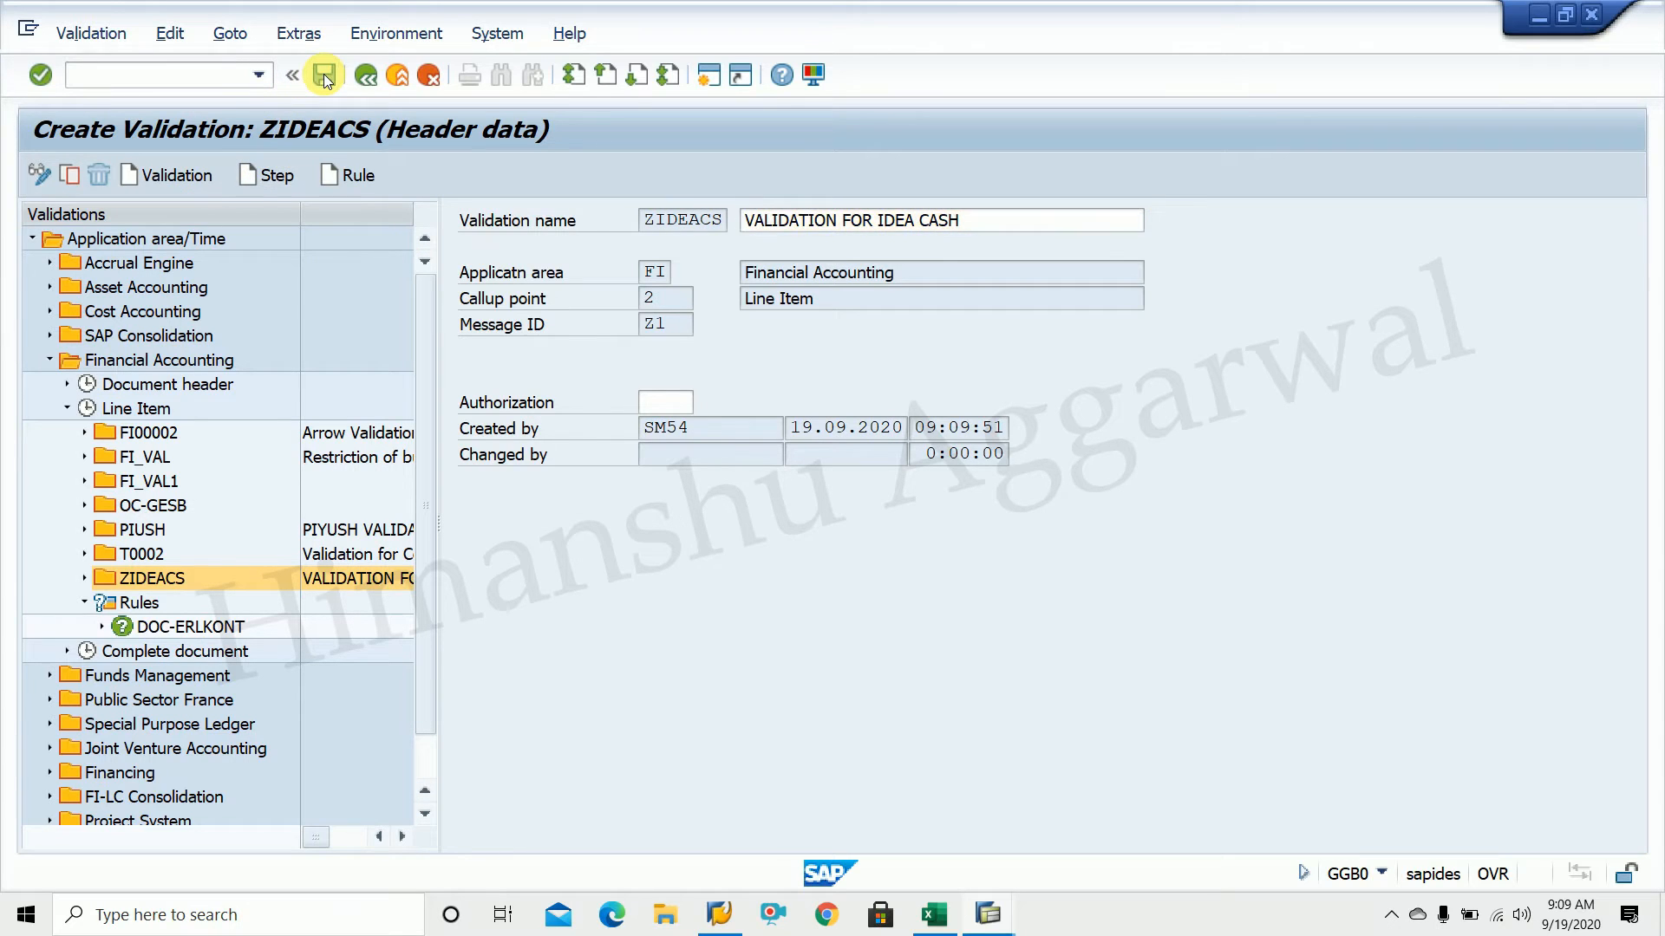
Add a validation step under ZIDEACS and describe it as Cash Validation for IDEA
left_click(85, 577)
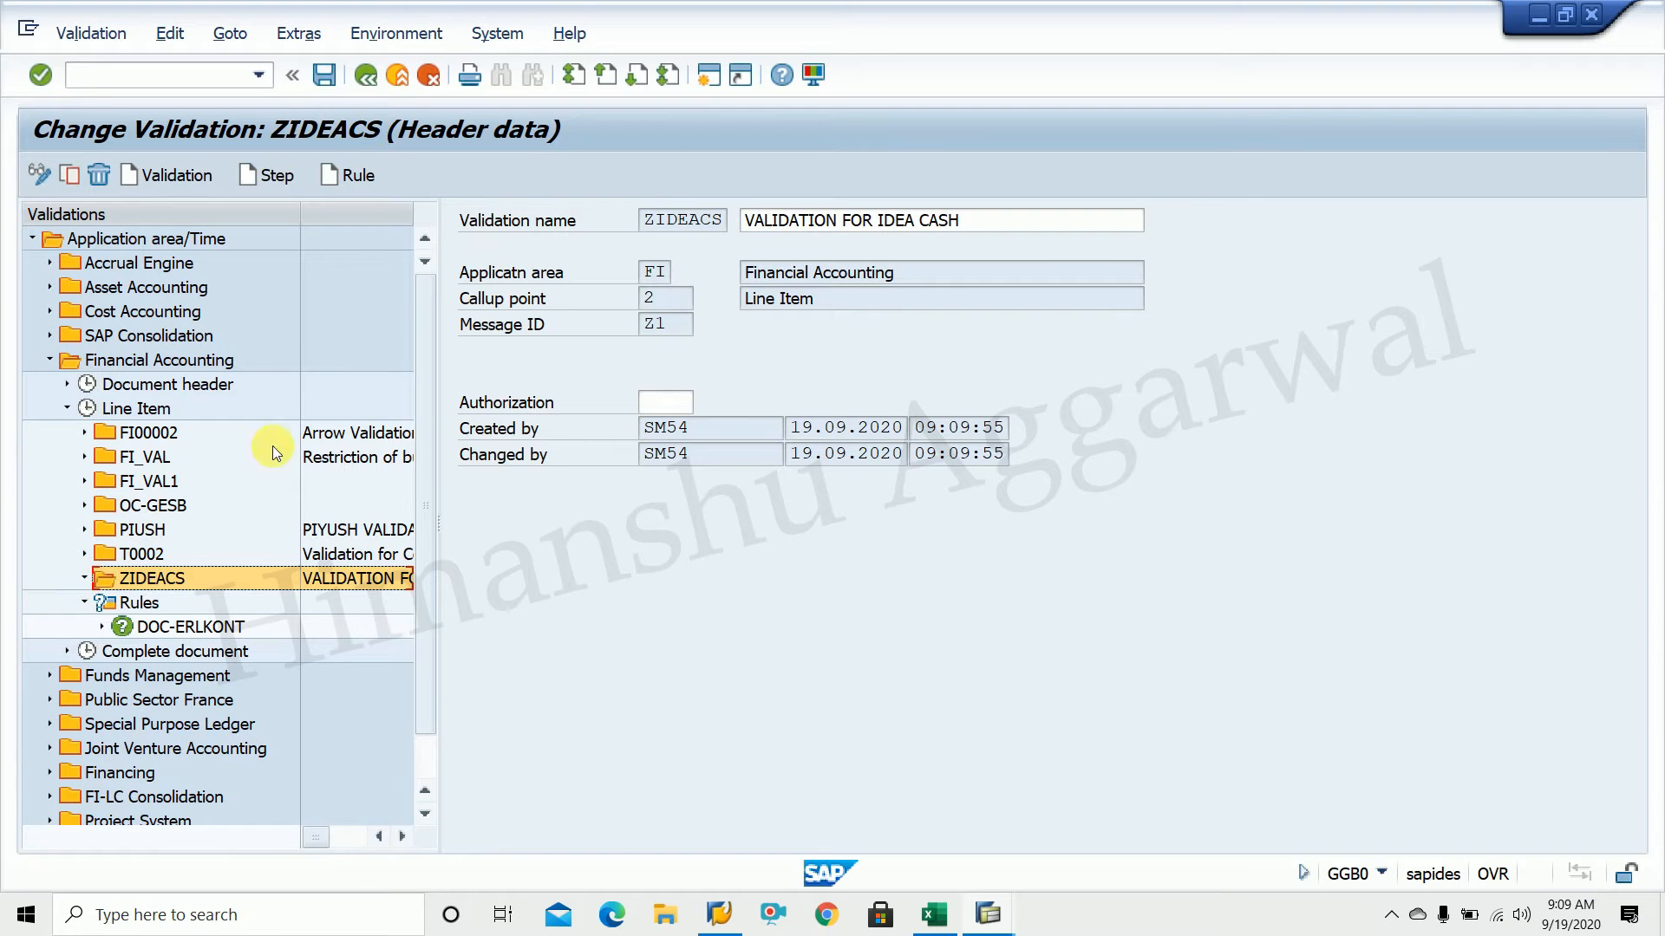
left_click(262, 177)
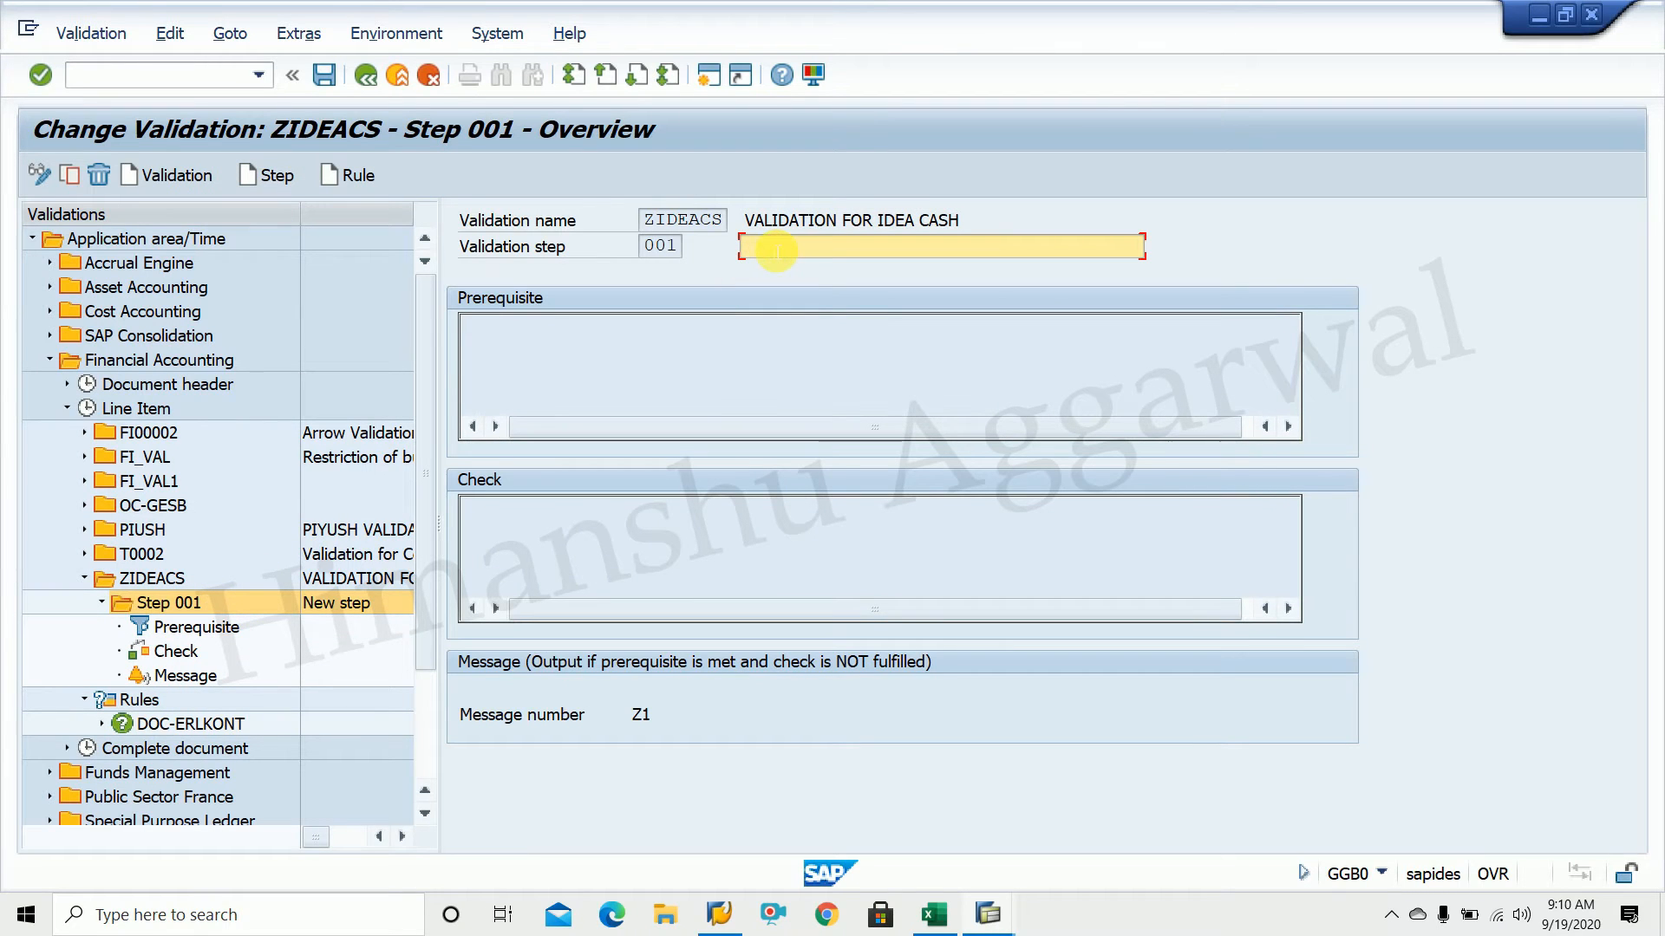
type("V")
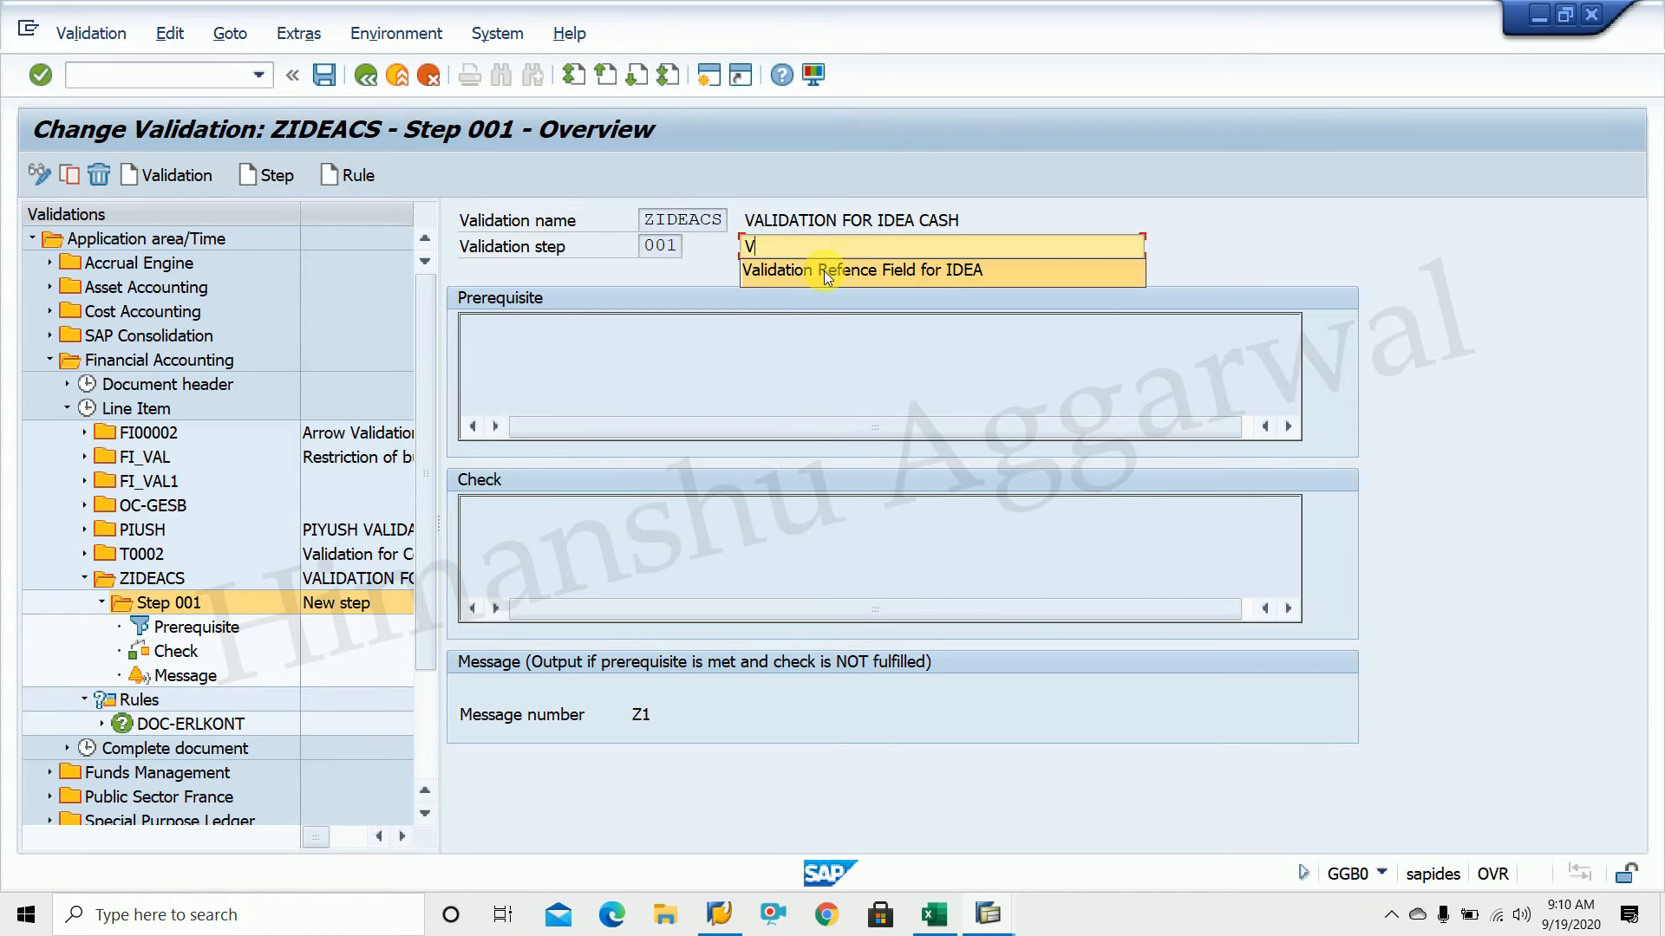
left_click(813, 268)
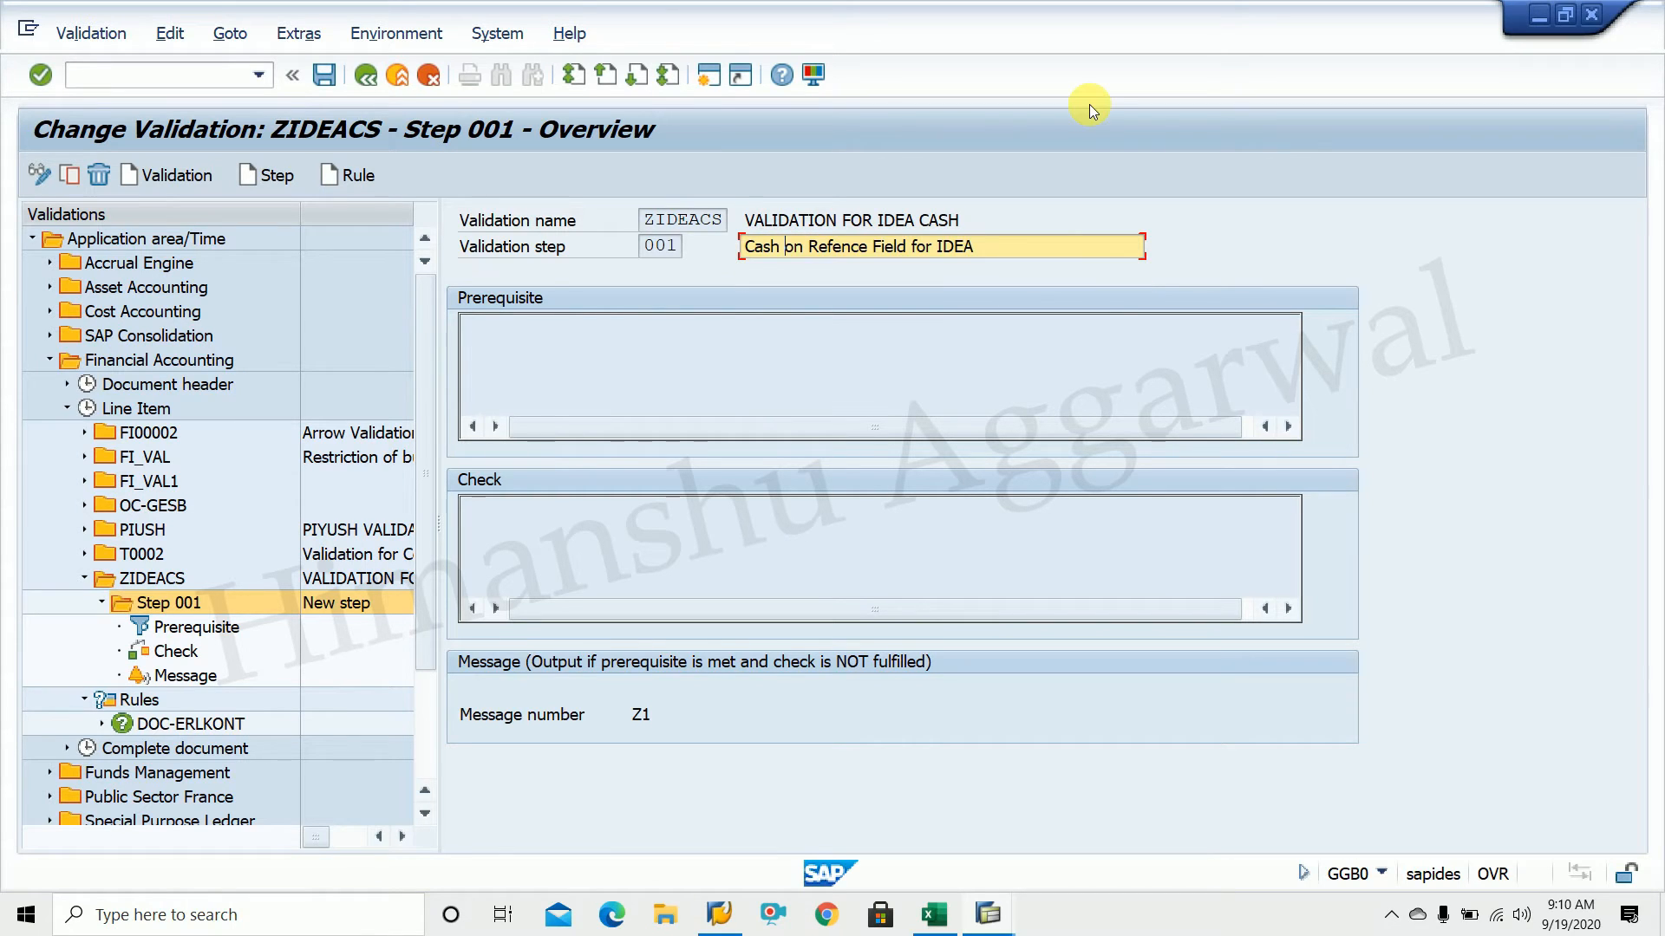
type("Validation")
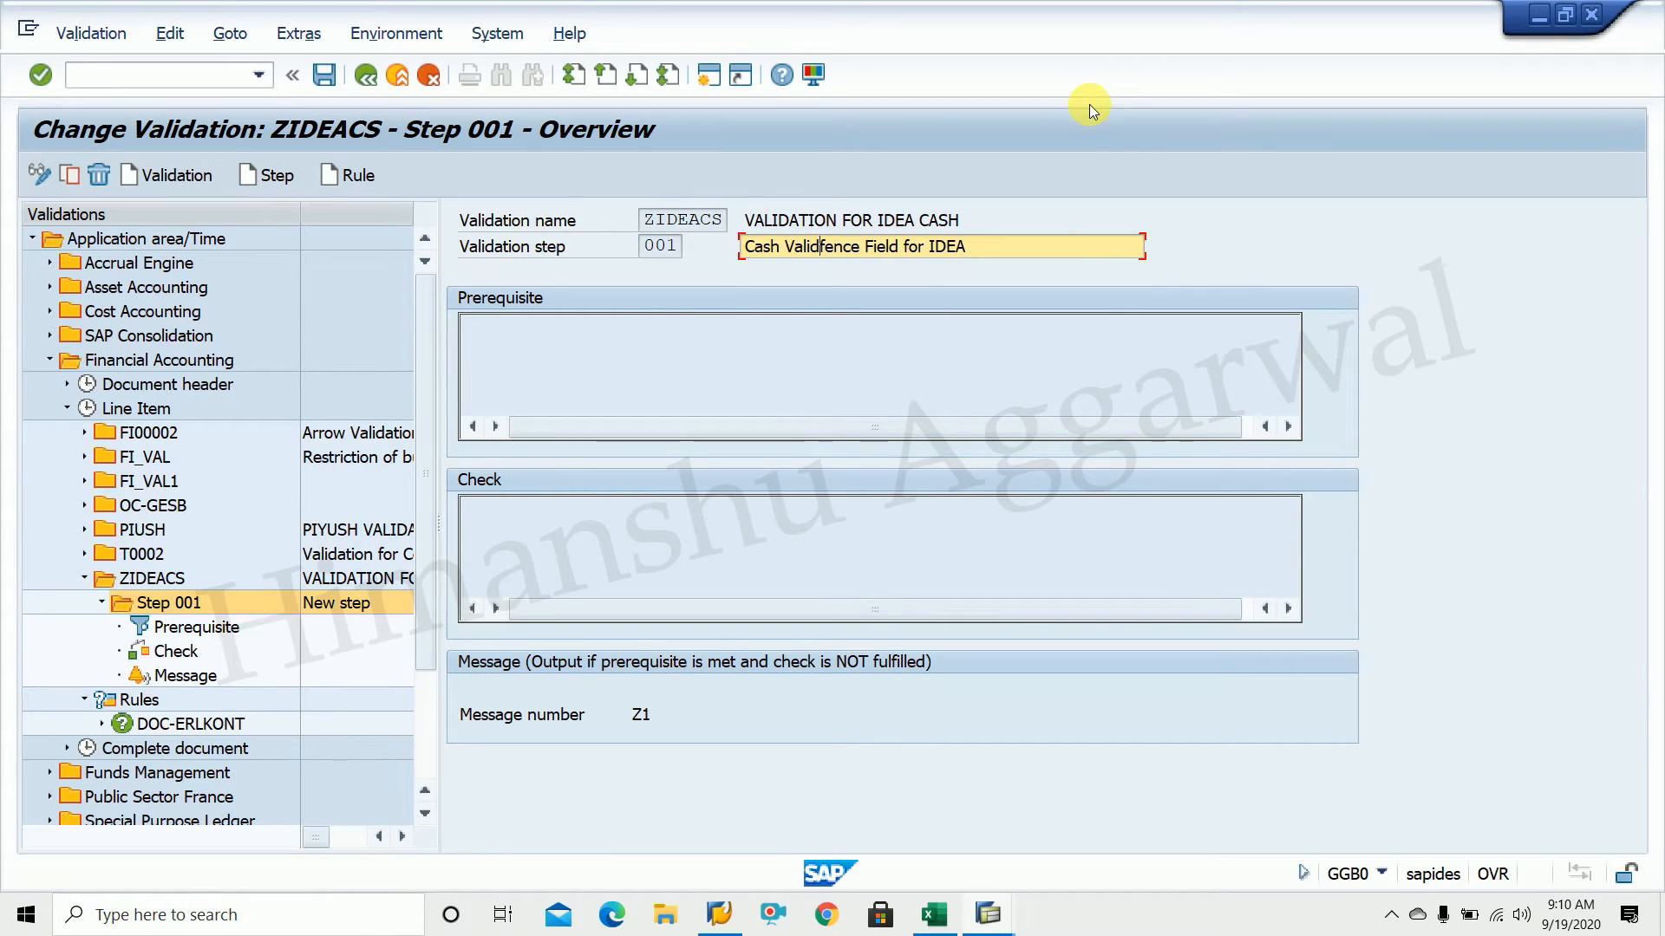
key("Delete")
key("Delete")
key("Delete")
key("Delete")
key("Delete")
key("Delete")
left_click(855, 258)
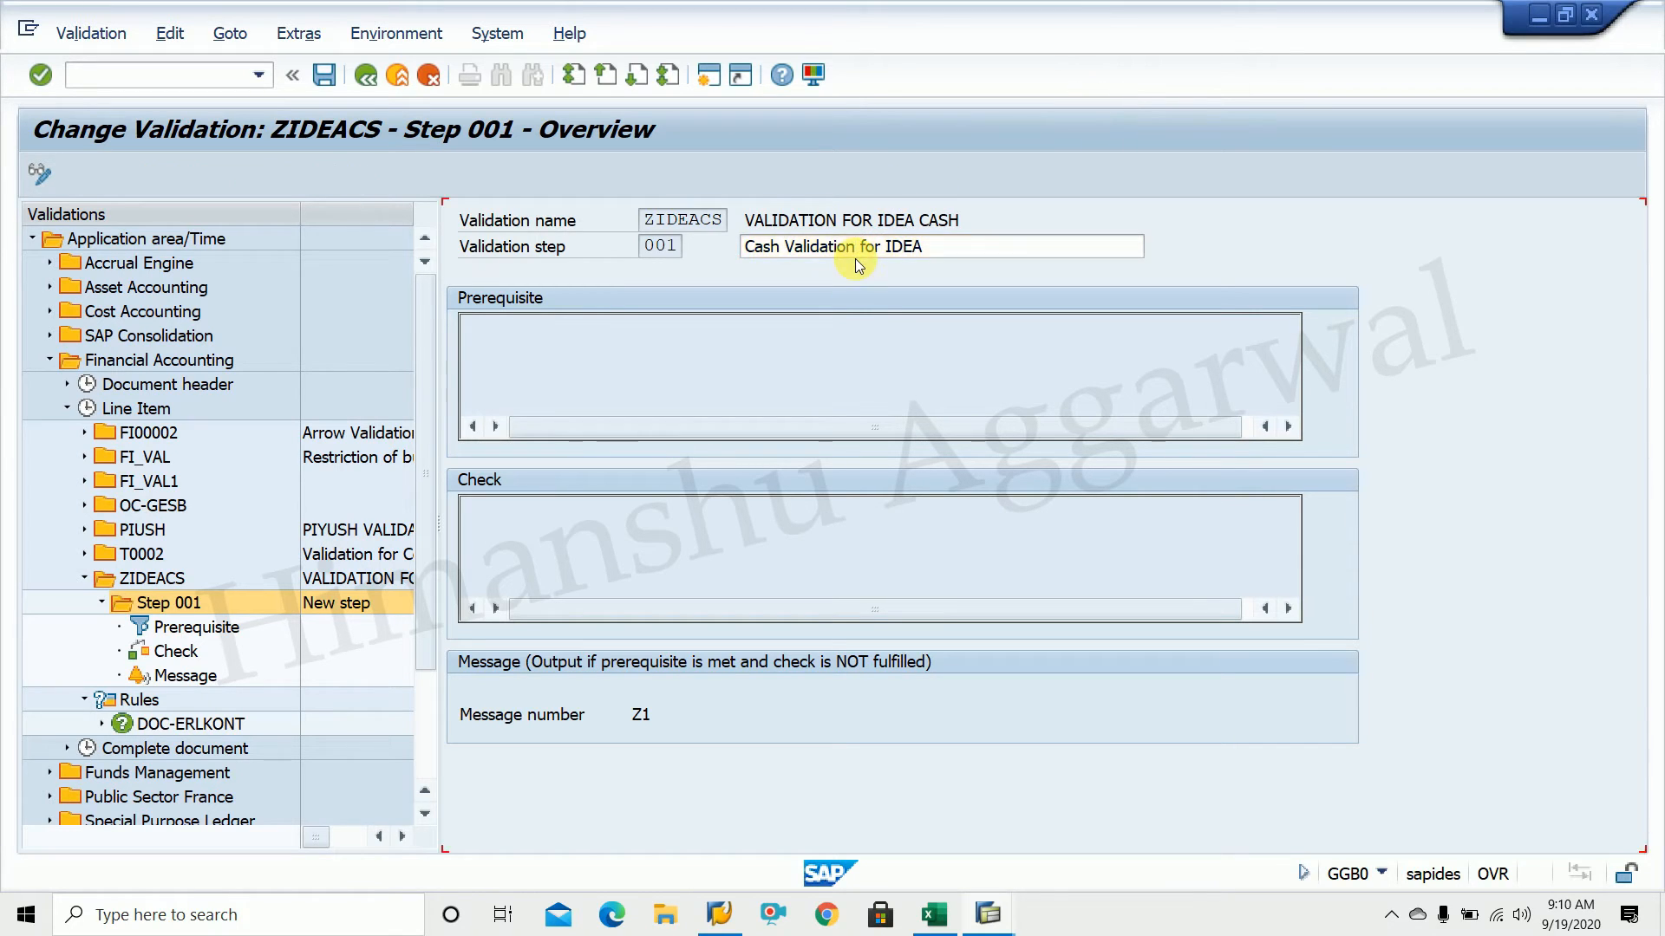
Open the step's prerequisite with the BKPF structure's fields, and copy the field name BKPF-BUKRS from the Excel notes
double_click(180, 621)
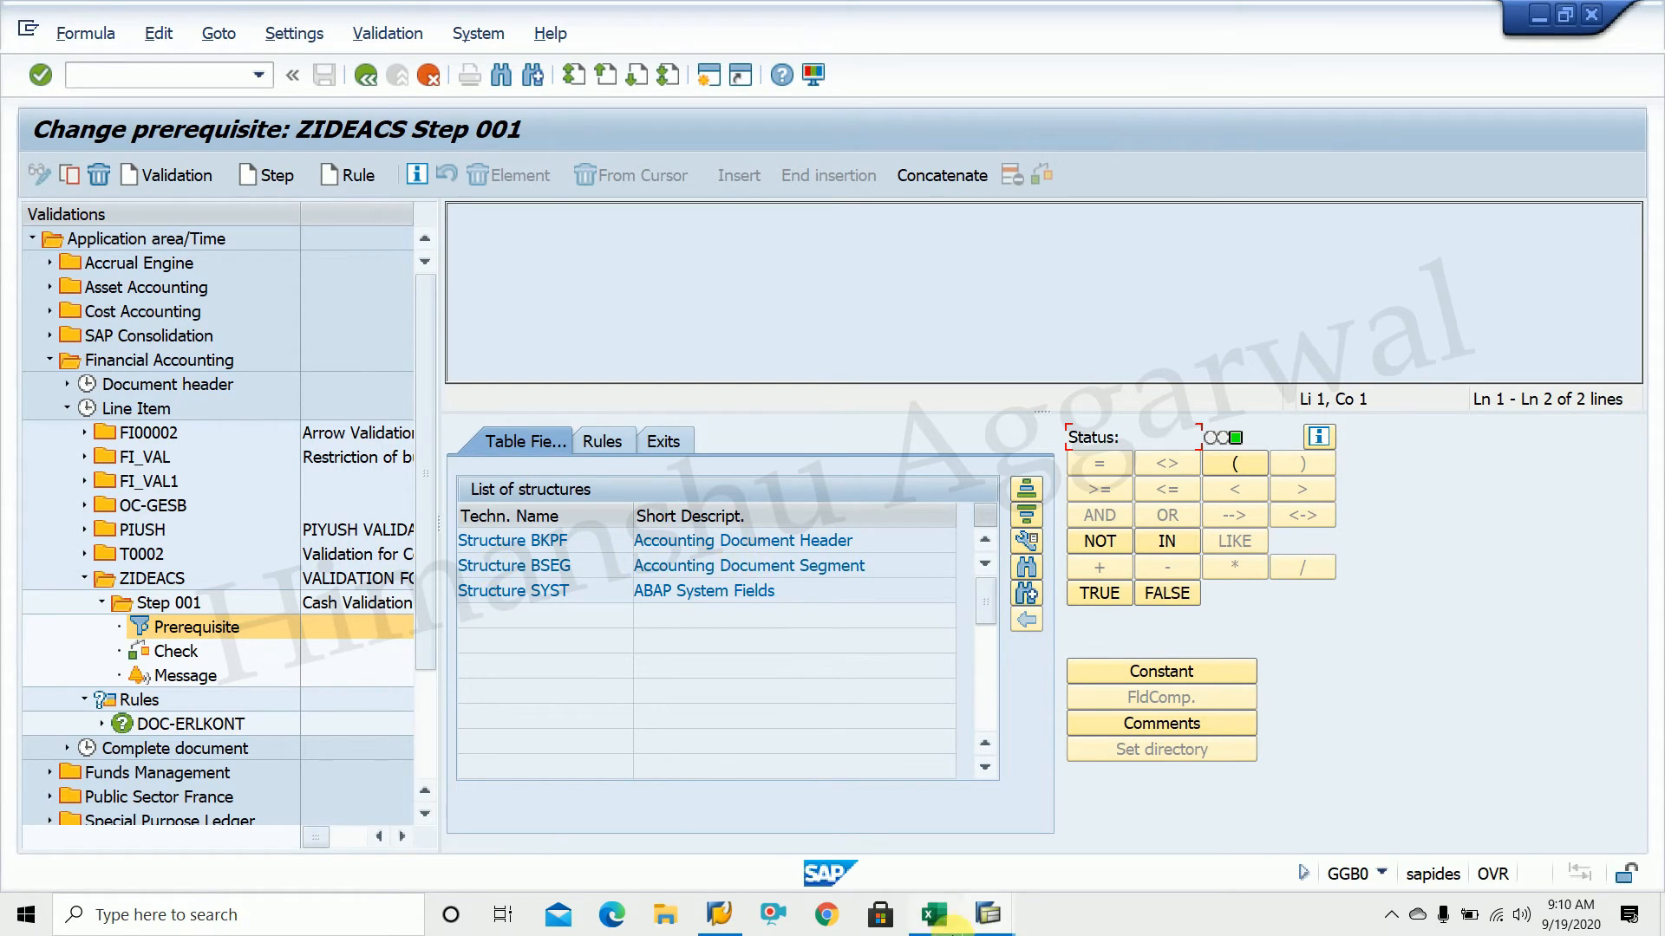
double_click(759, 541)
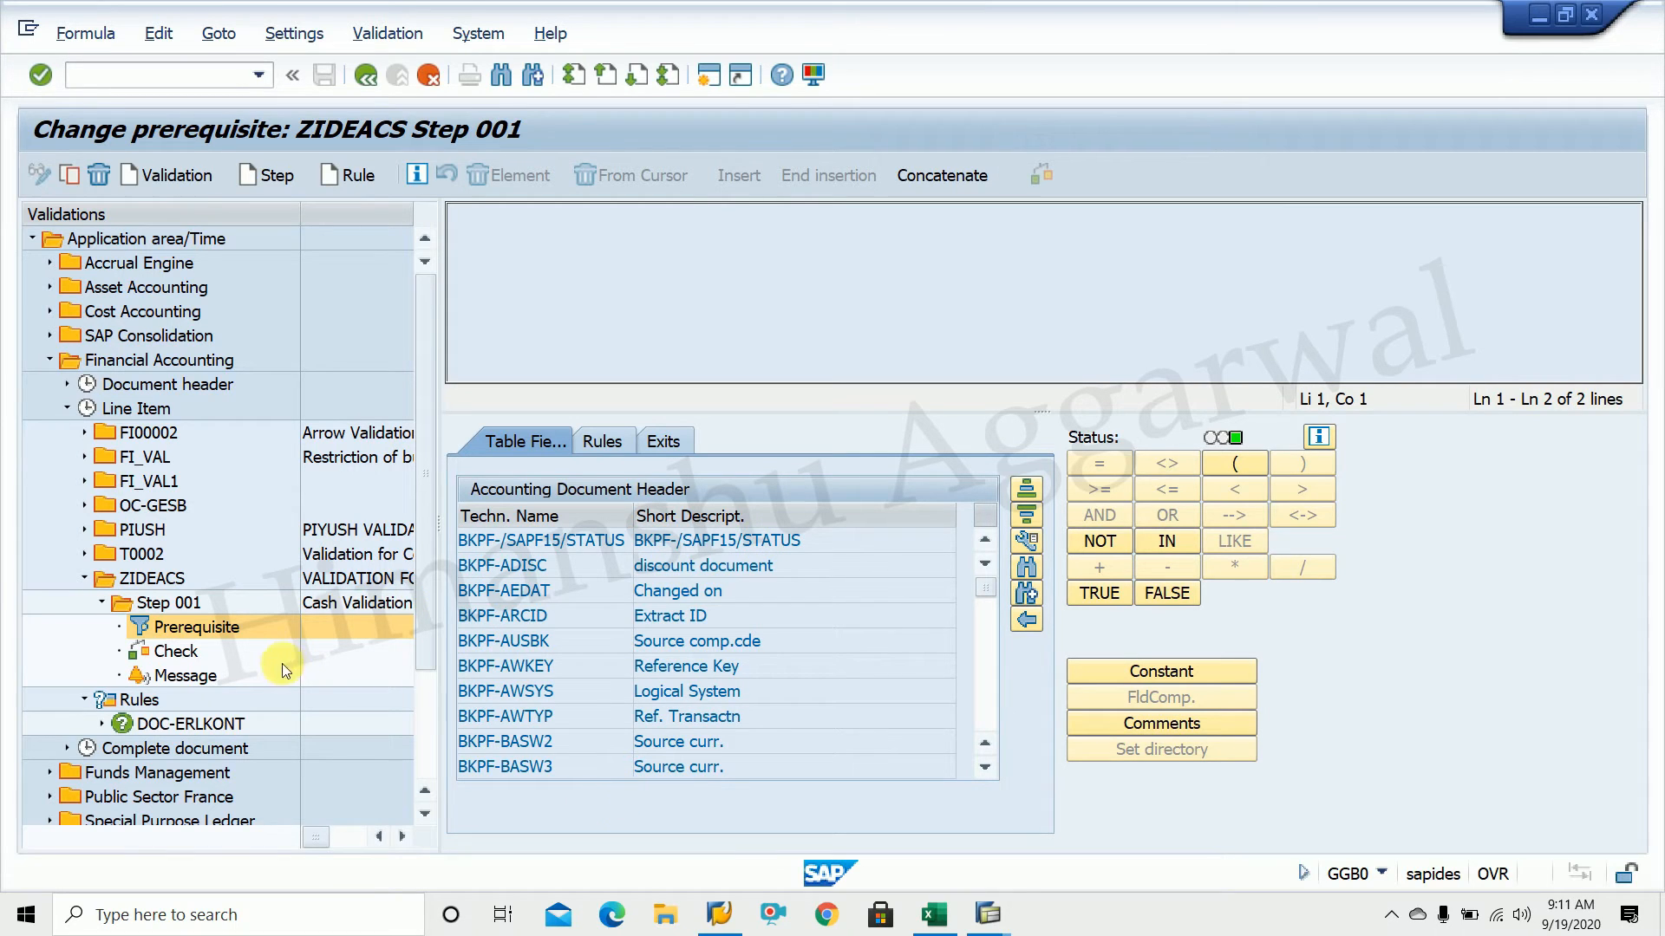
left_click(933, 914)
double_click(747, 622)
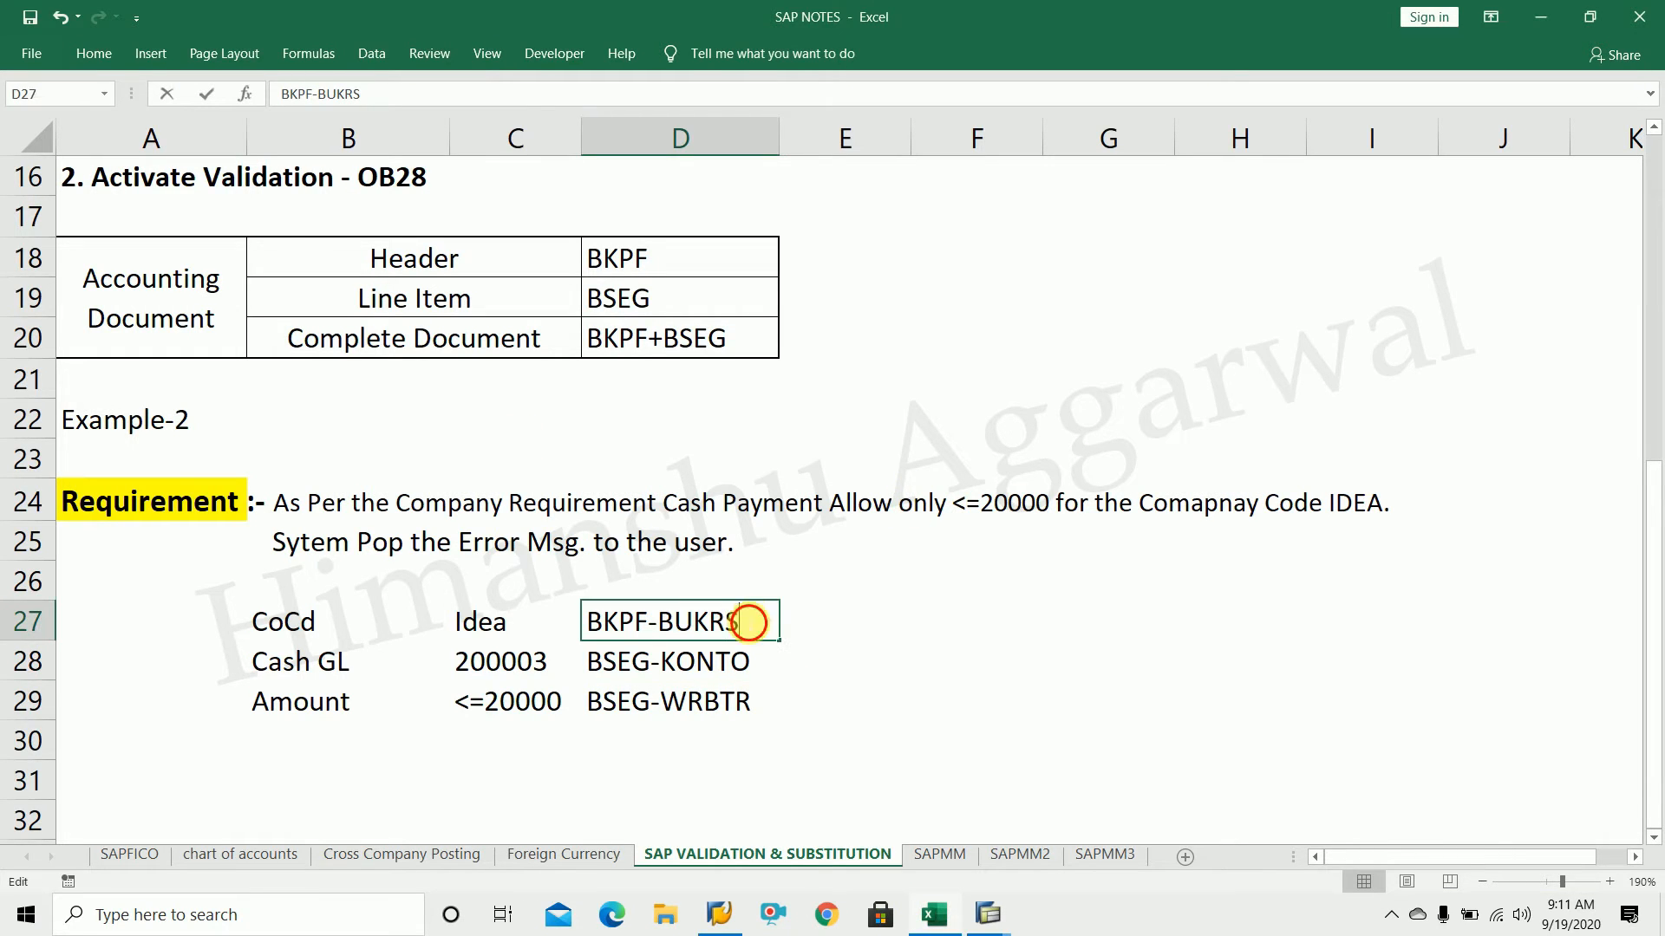
left_click_drag(744, 622, 461, 624)
key("ctrl+c")
Return to the SAP prerequisite session and find BKPF-BUKRS in the Accounting Document Header field list
mouse_move(993, 912)
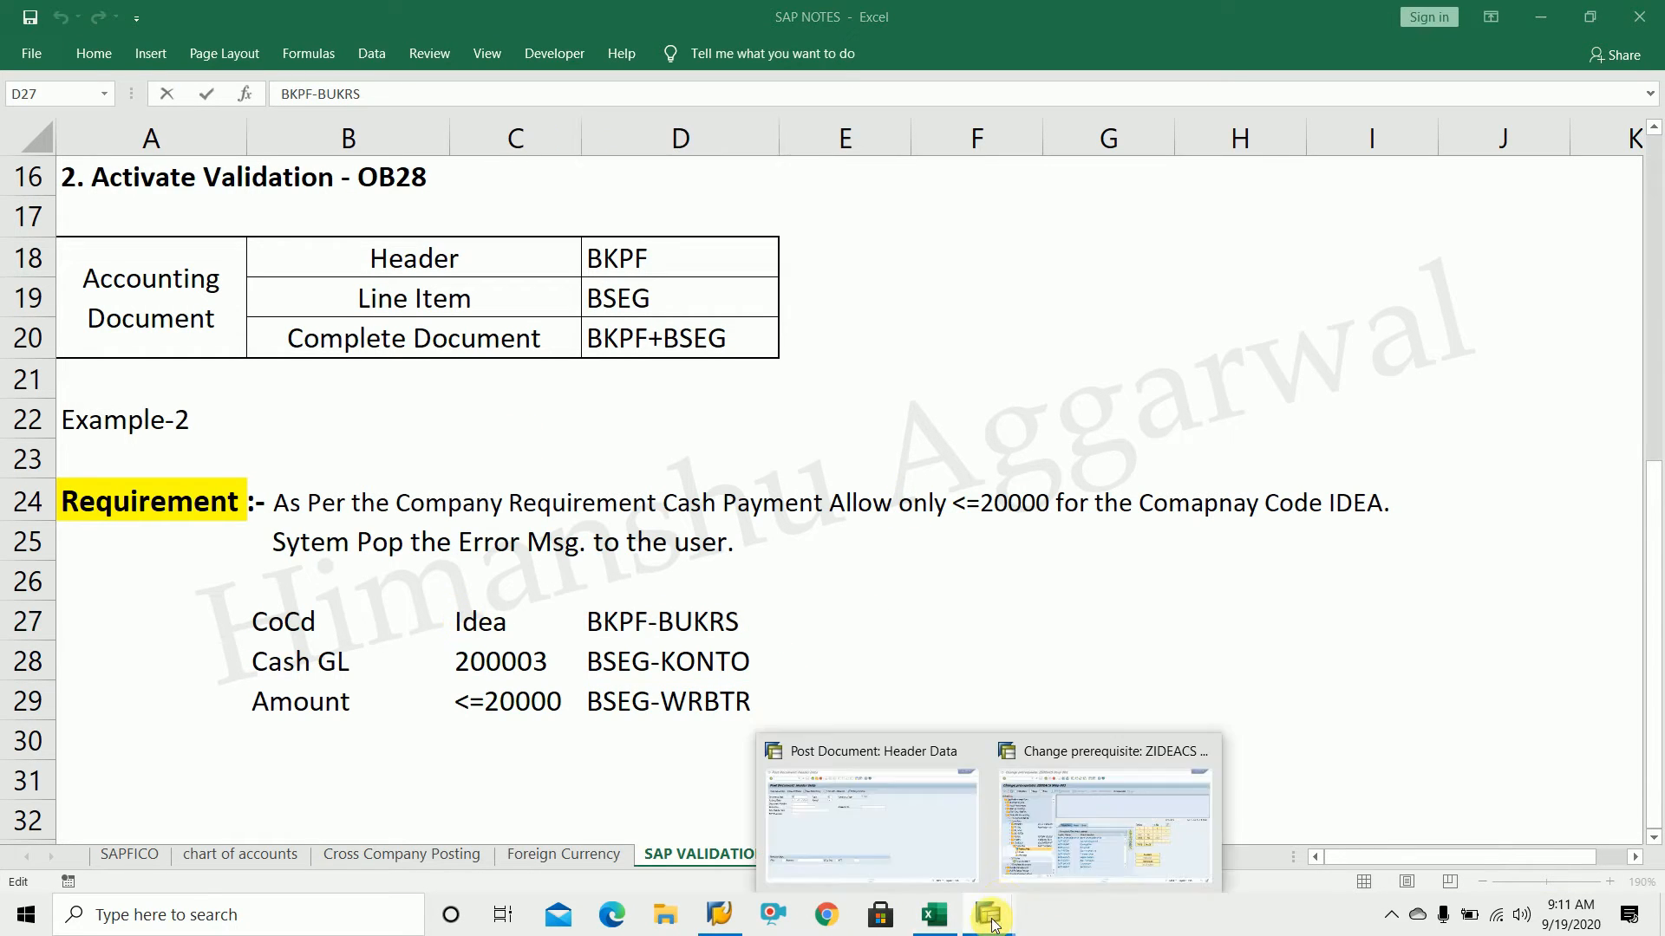
left_click(1387, 824)
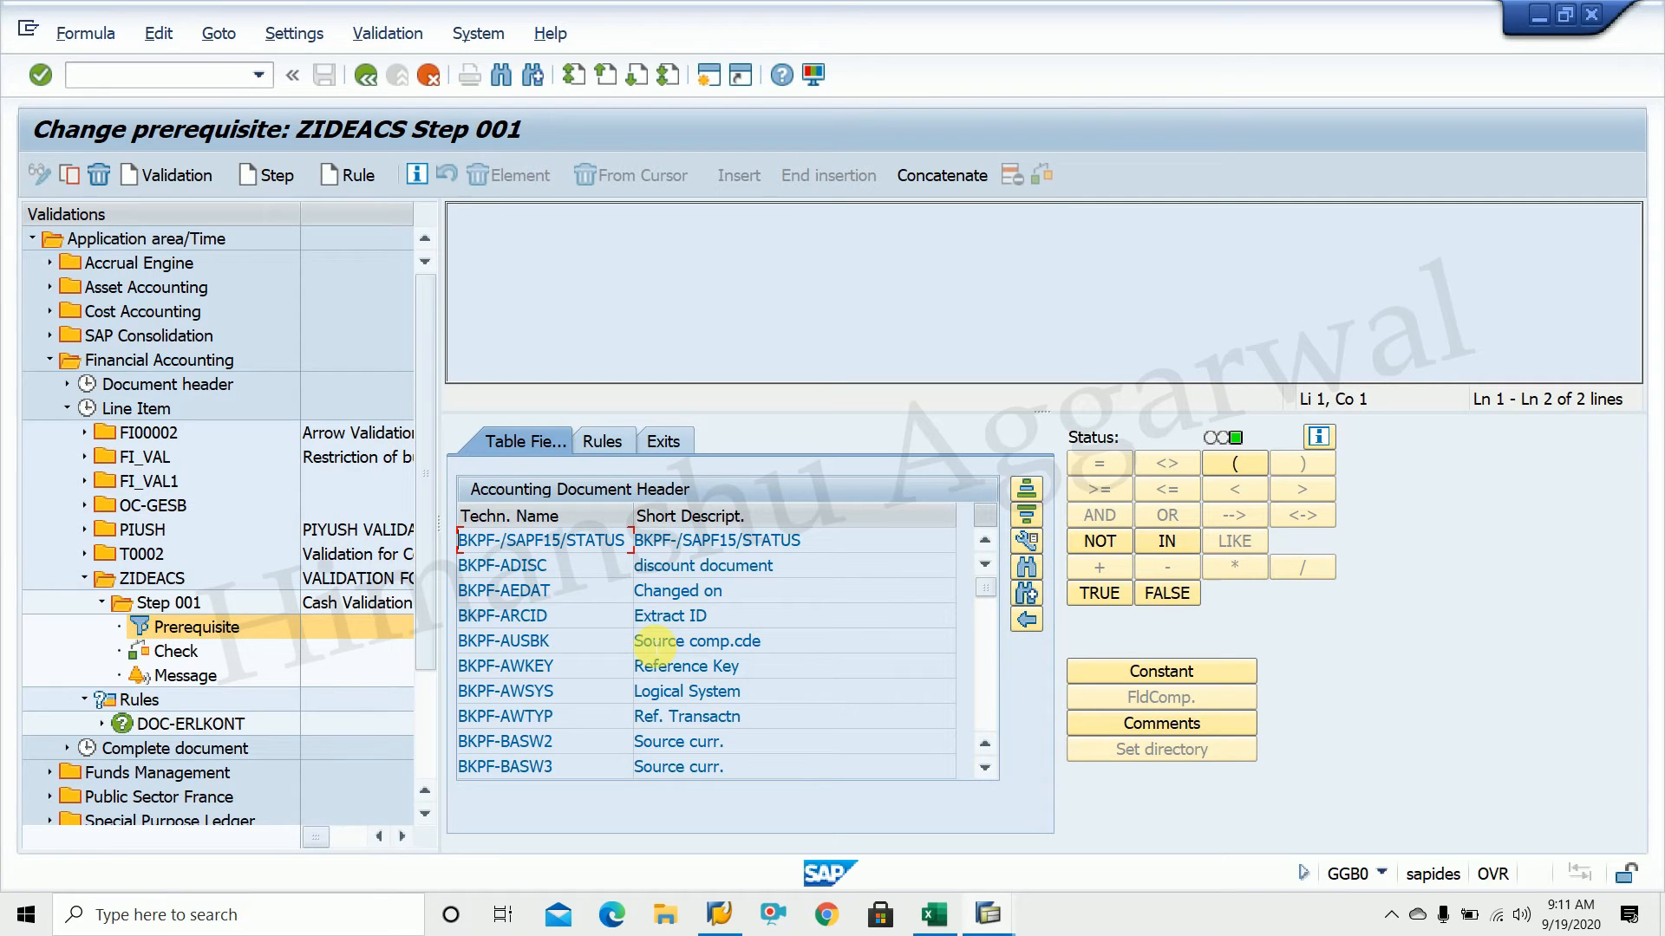
key("ctrl+f")
key("ctrl+v")
key("Return")
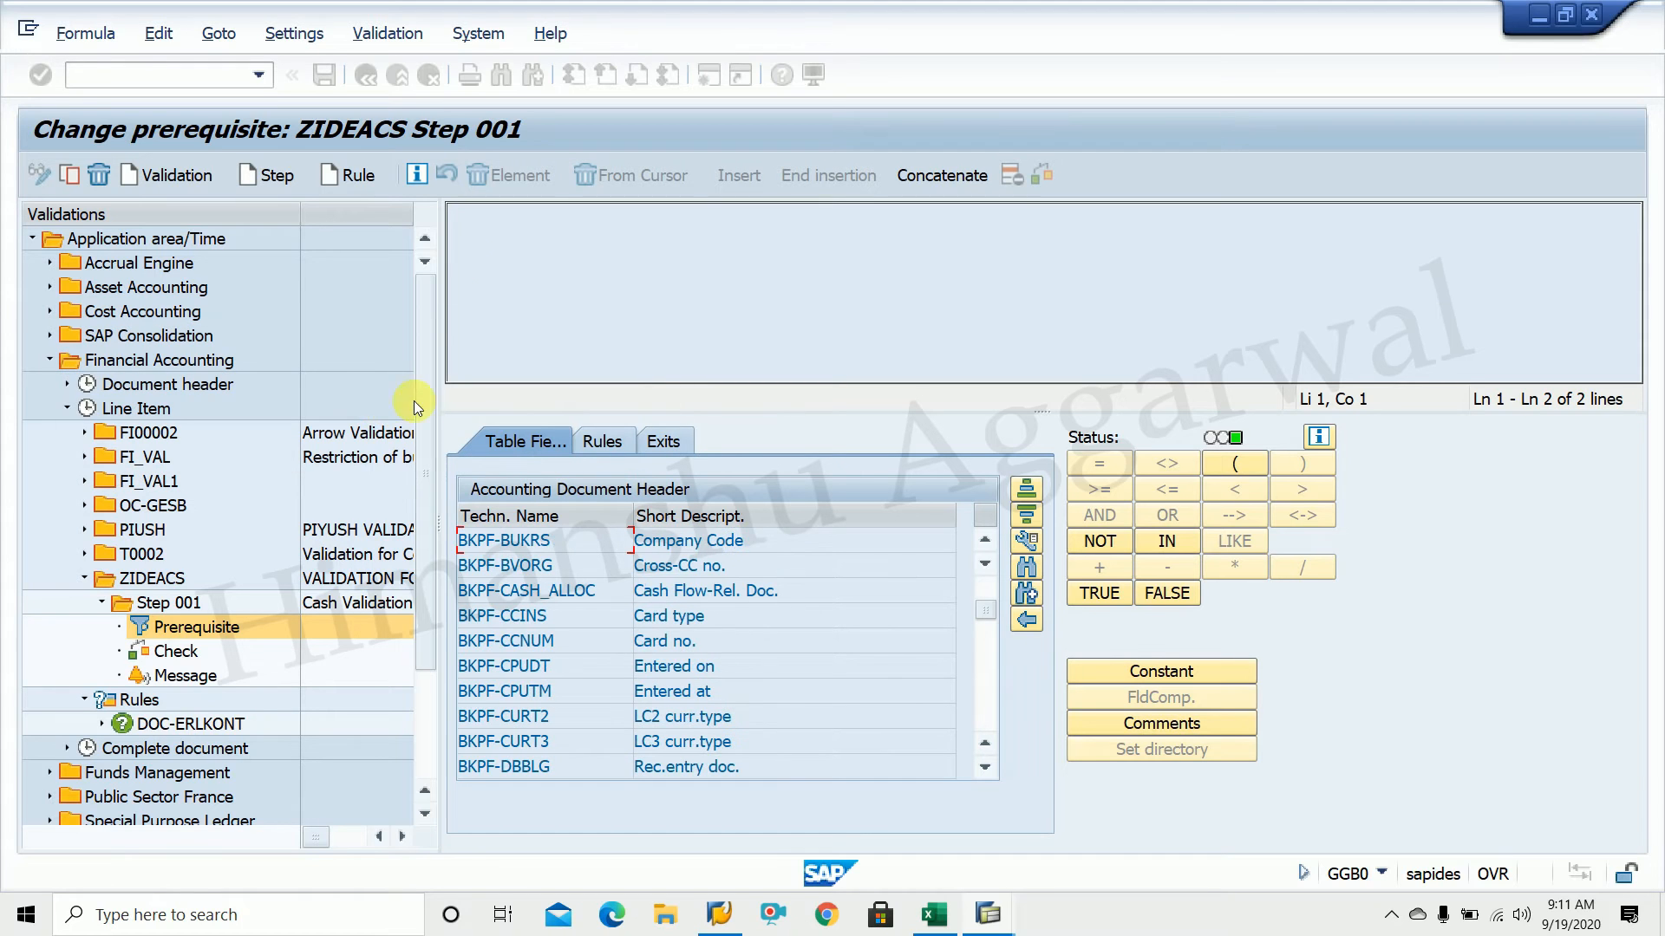
Build the prerequisite condition Company Code = 'IDEA' AND, and go back to the list of structures
double_click(704, 540)
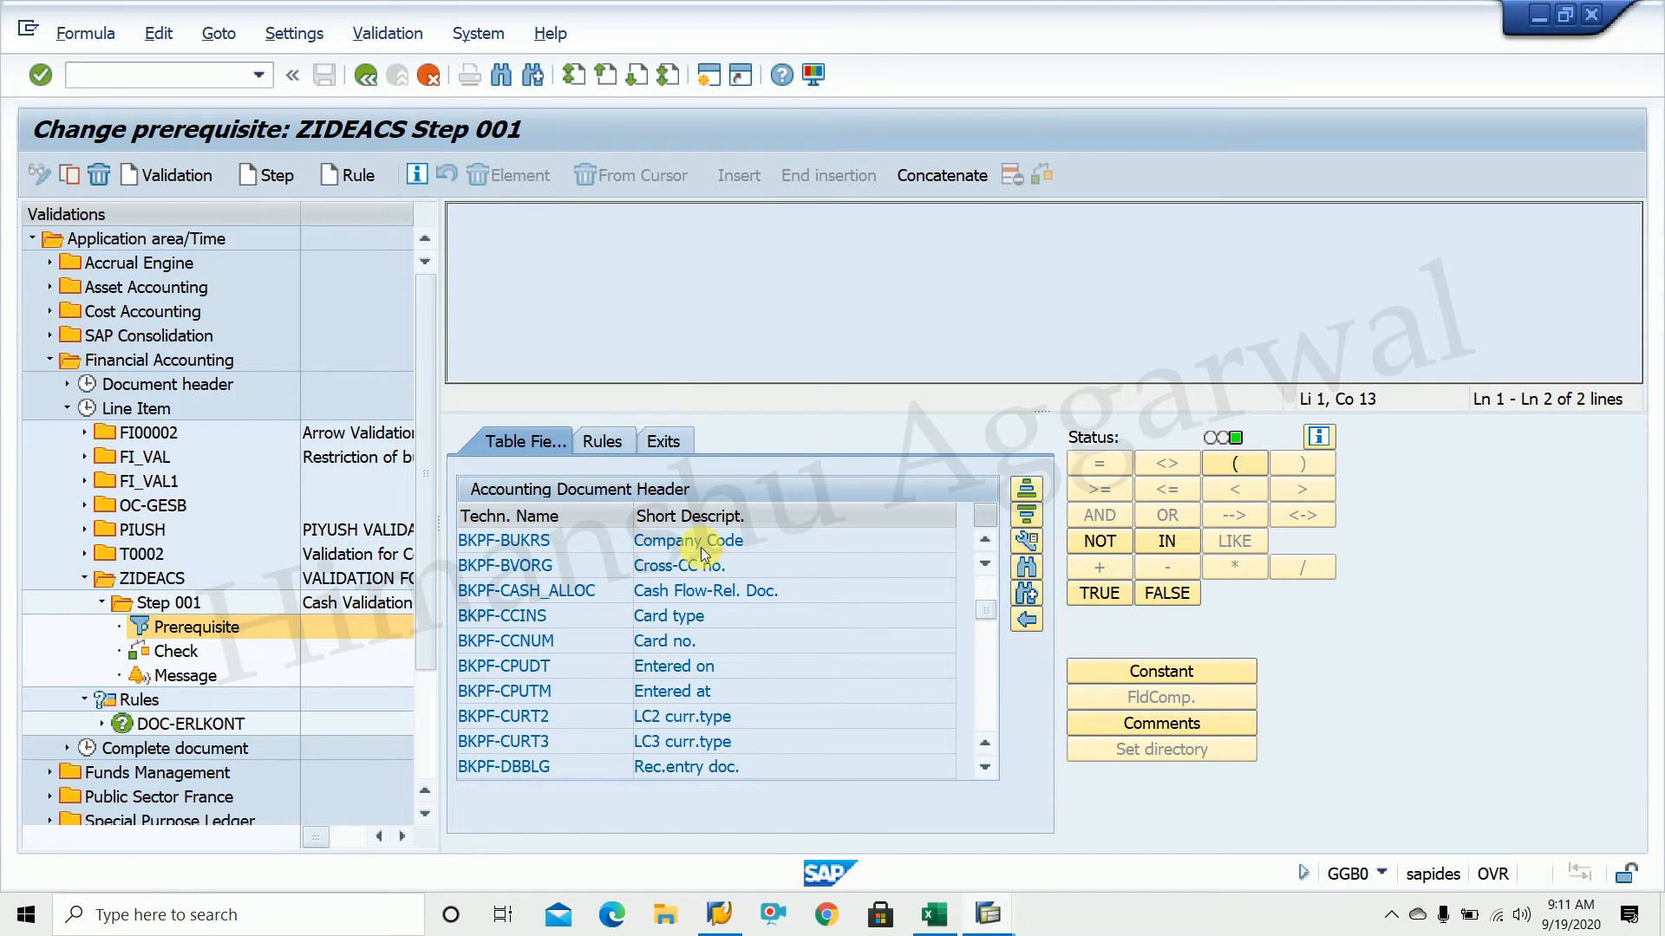
left_click(1091, 463)
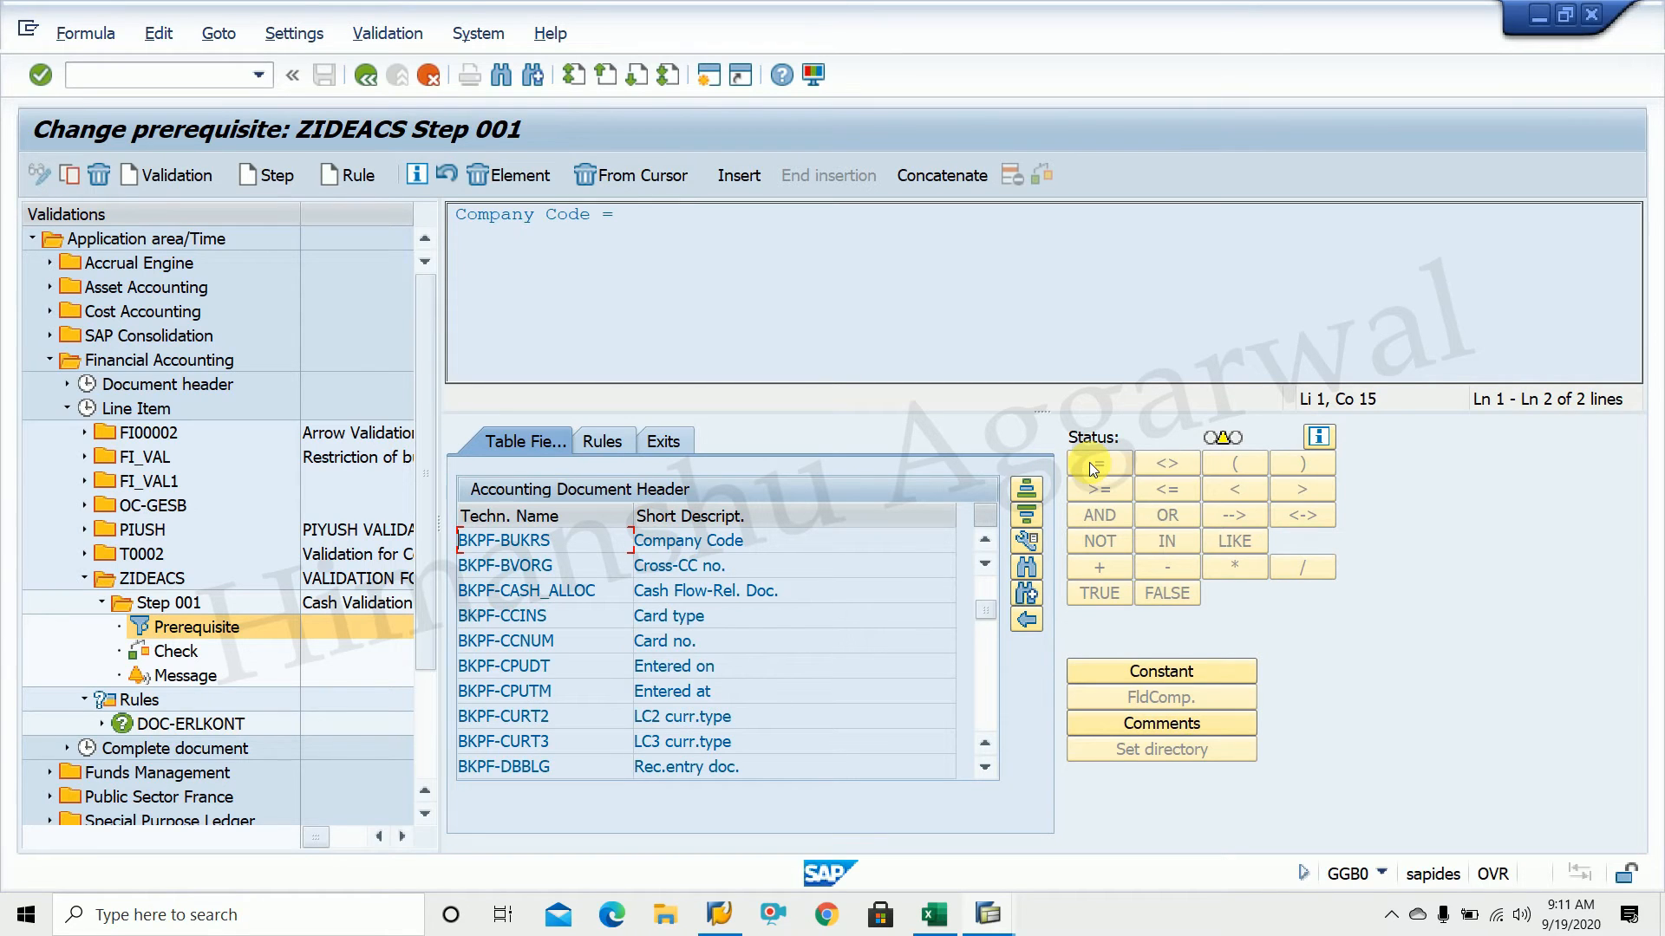
left_click(1171, 668)
type("i")
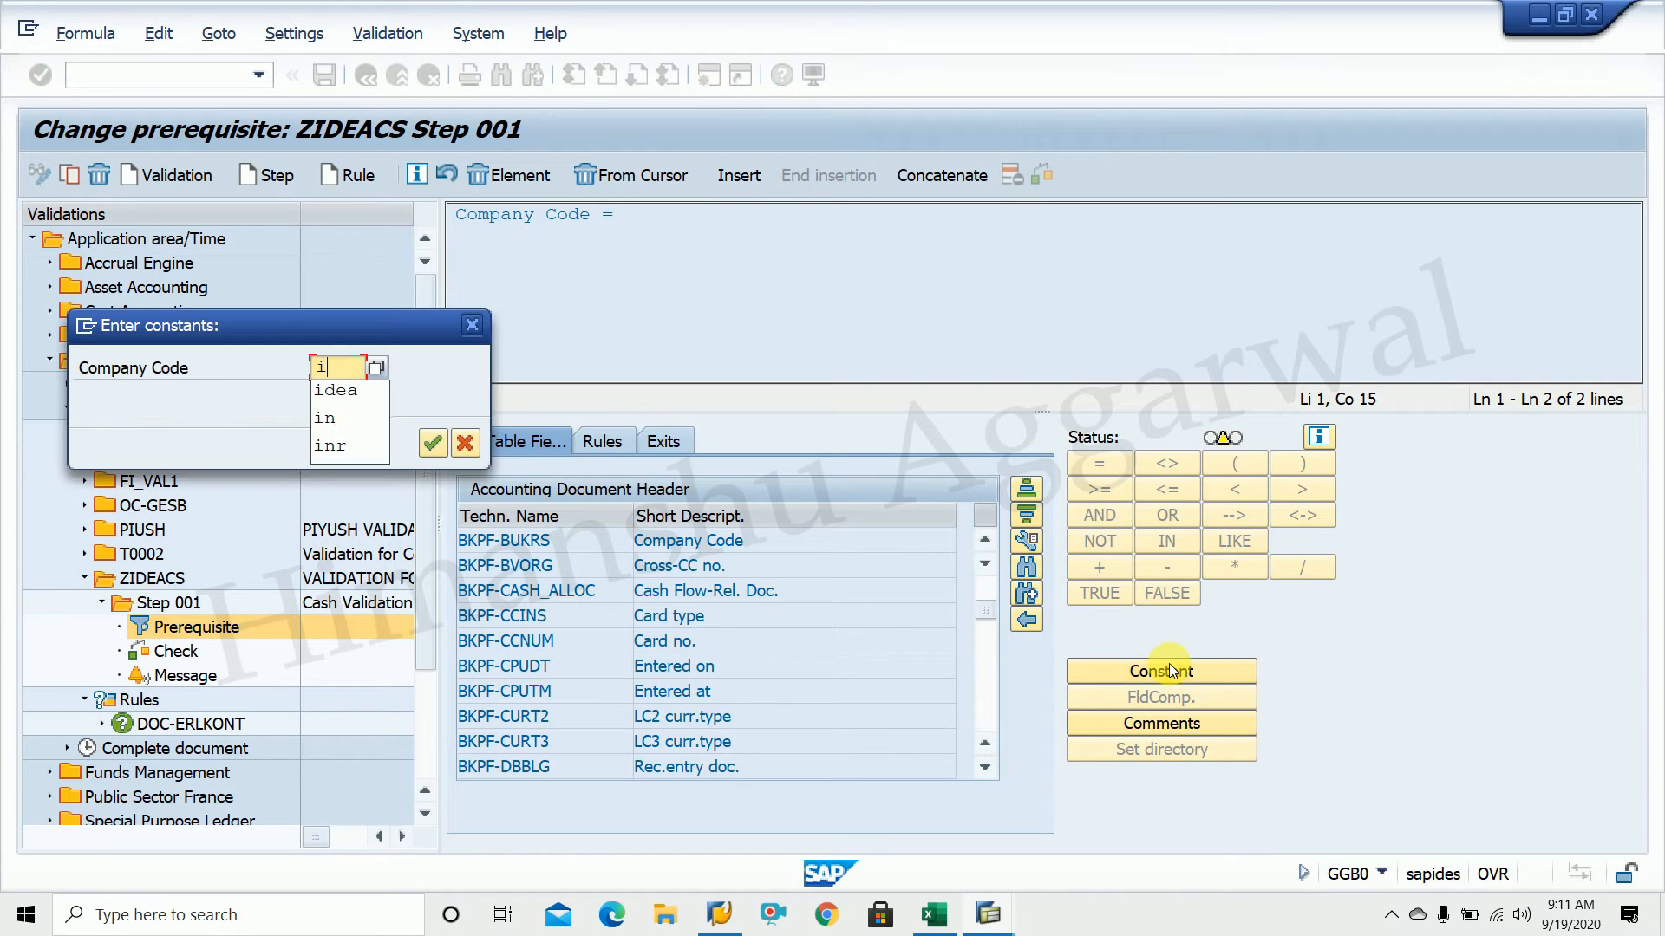
type("dea")
key("Return")
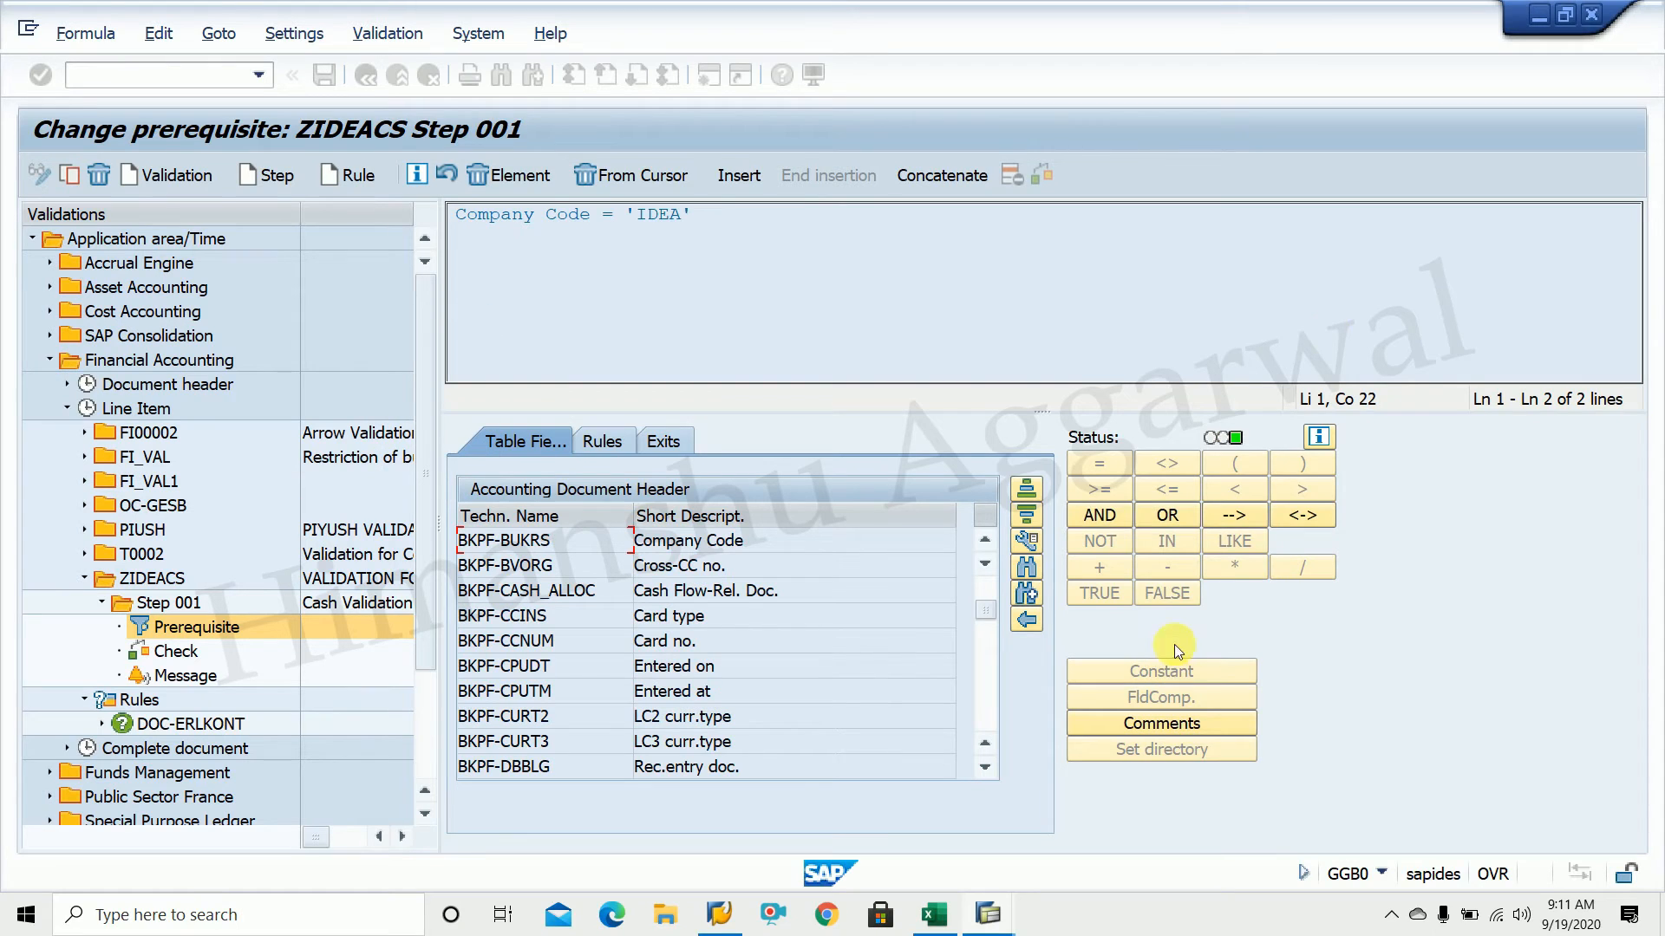
left_click(1106, 518)
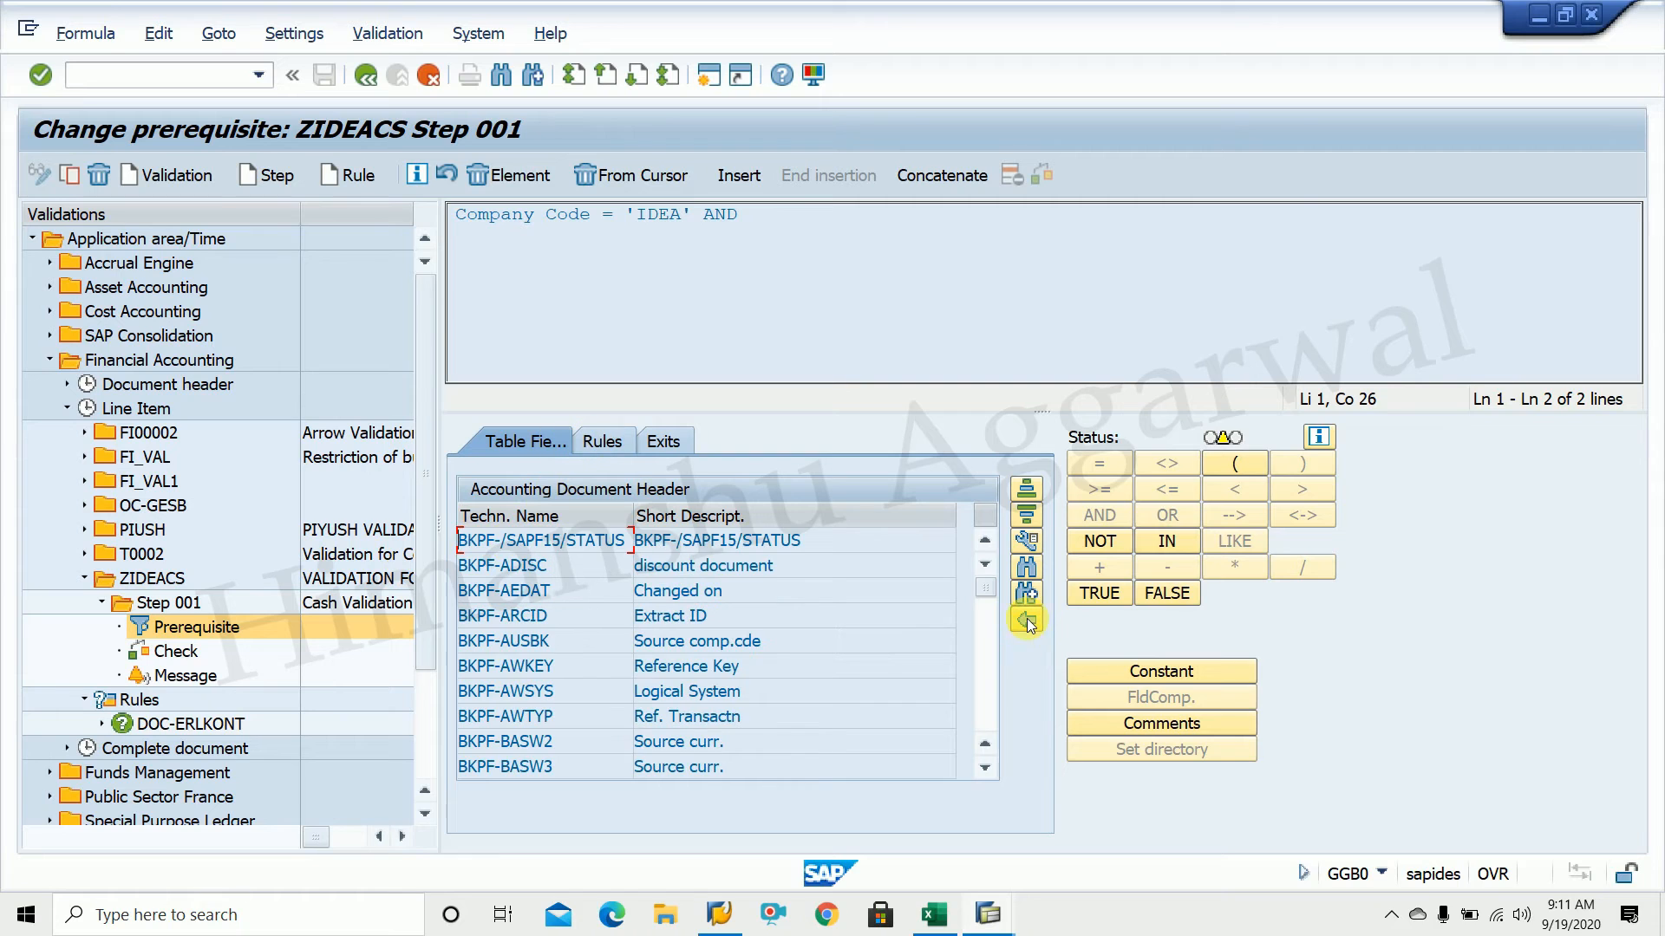
left_click(1028, 622)
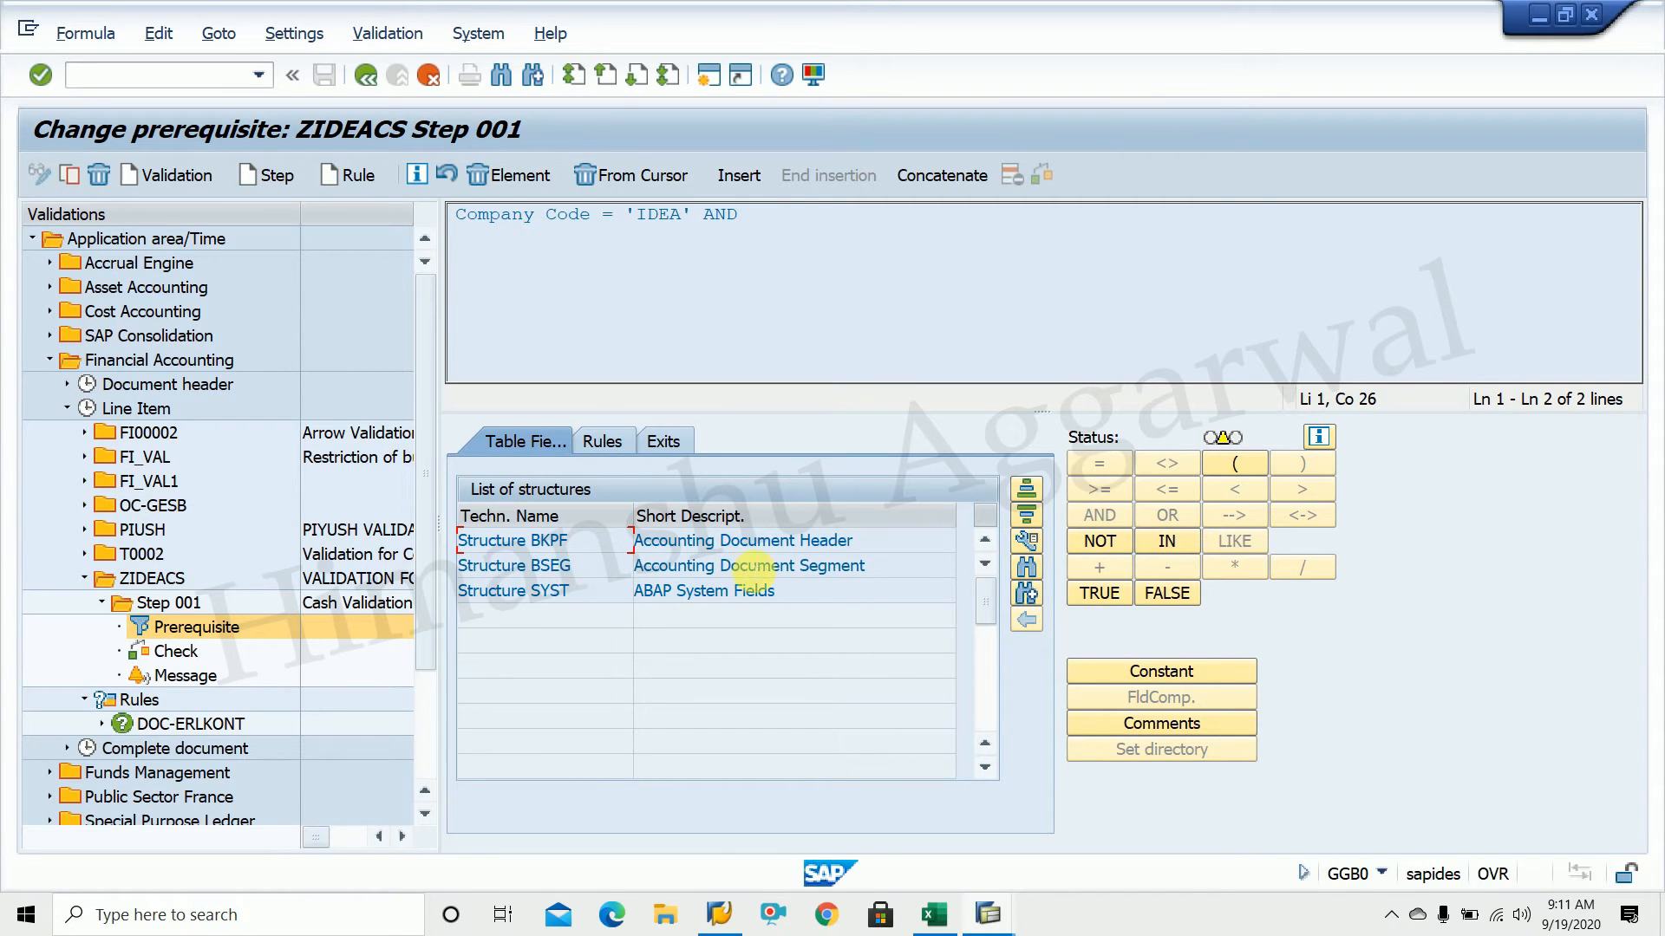
Check in the Excel notes which tables hold header and line item data, and return to the SAP prerequisite session
mouse_move(941, 926)
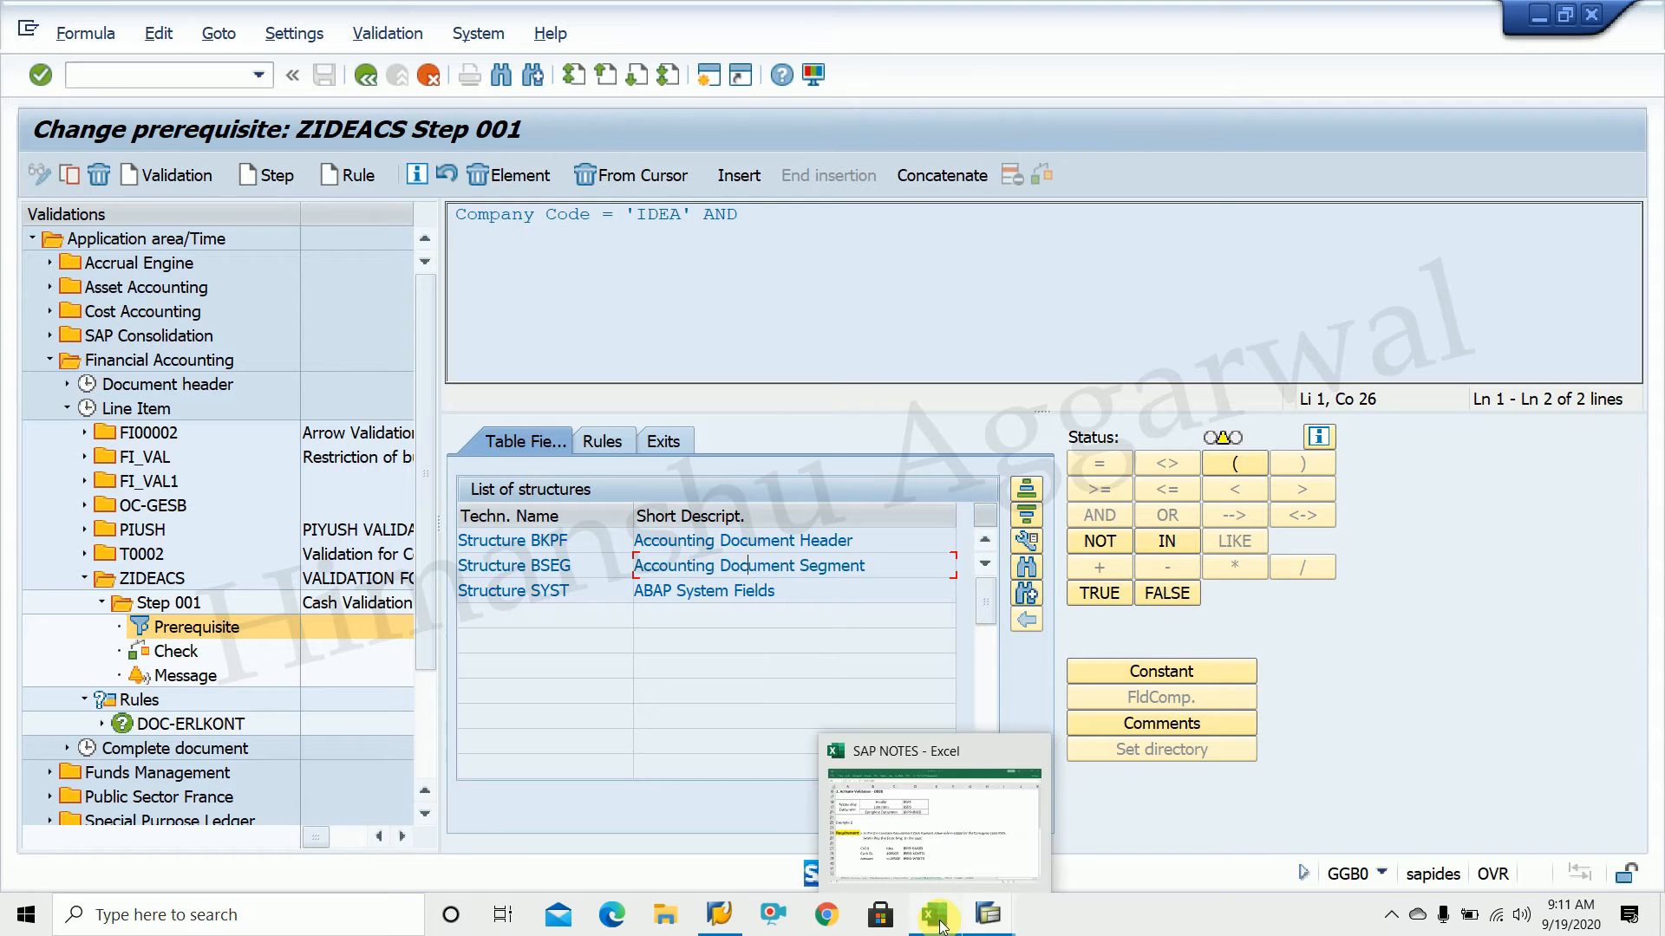
left_click(943, 876)
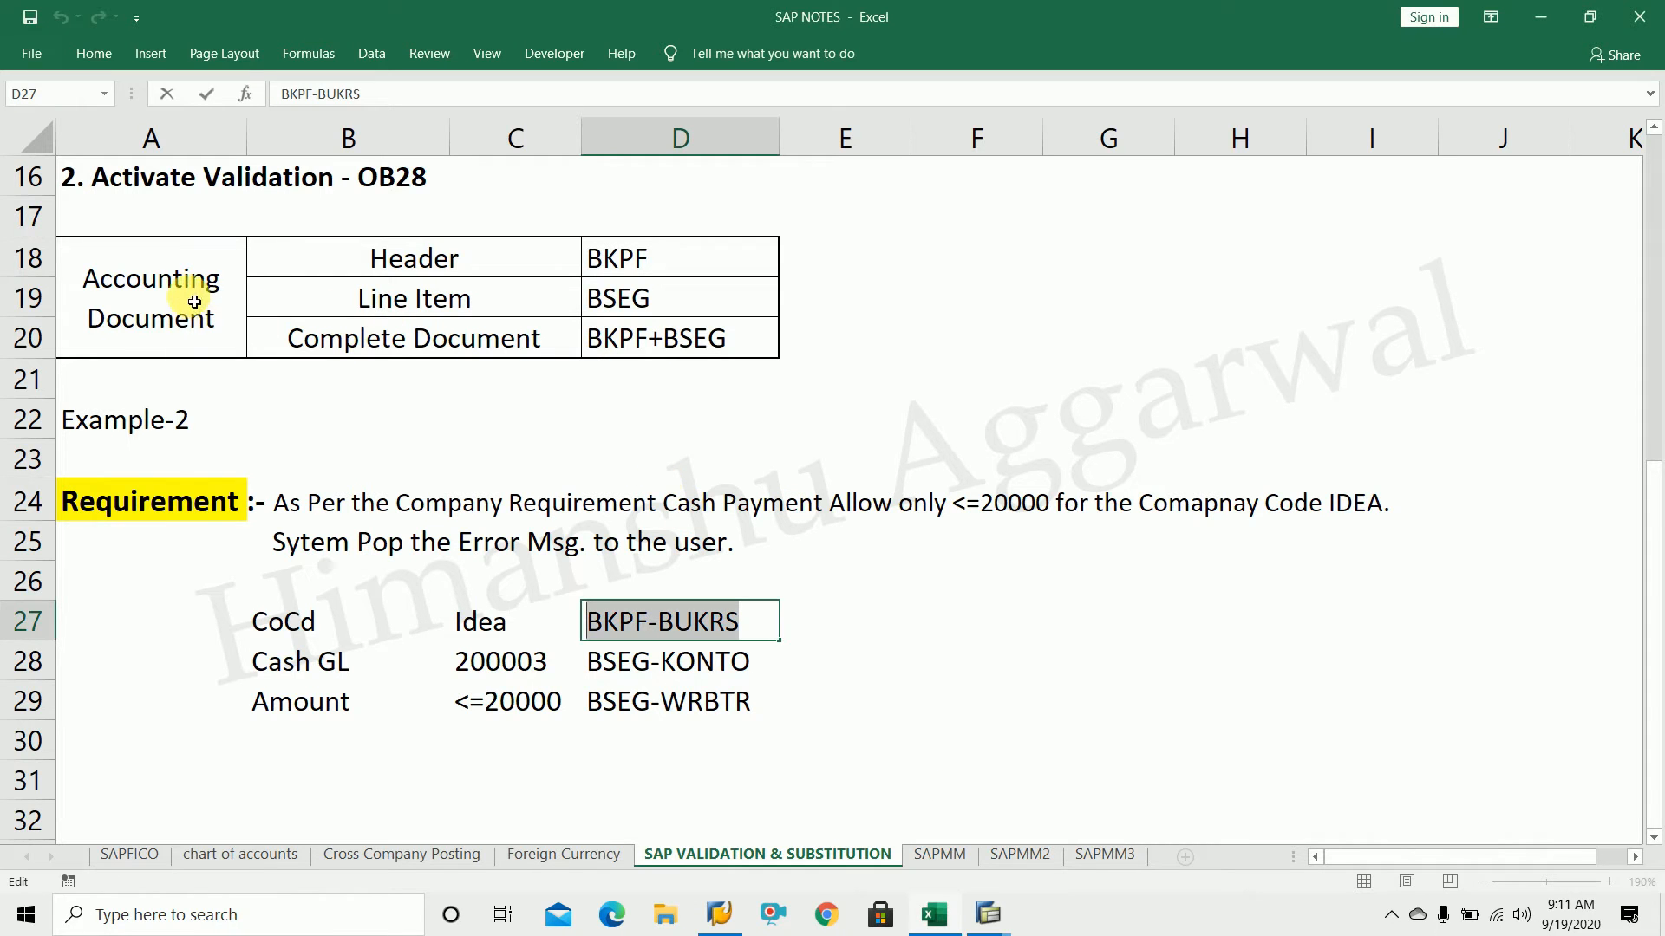
left_click(373, 260)
left_click(675, 273)
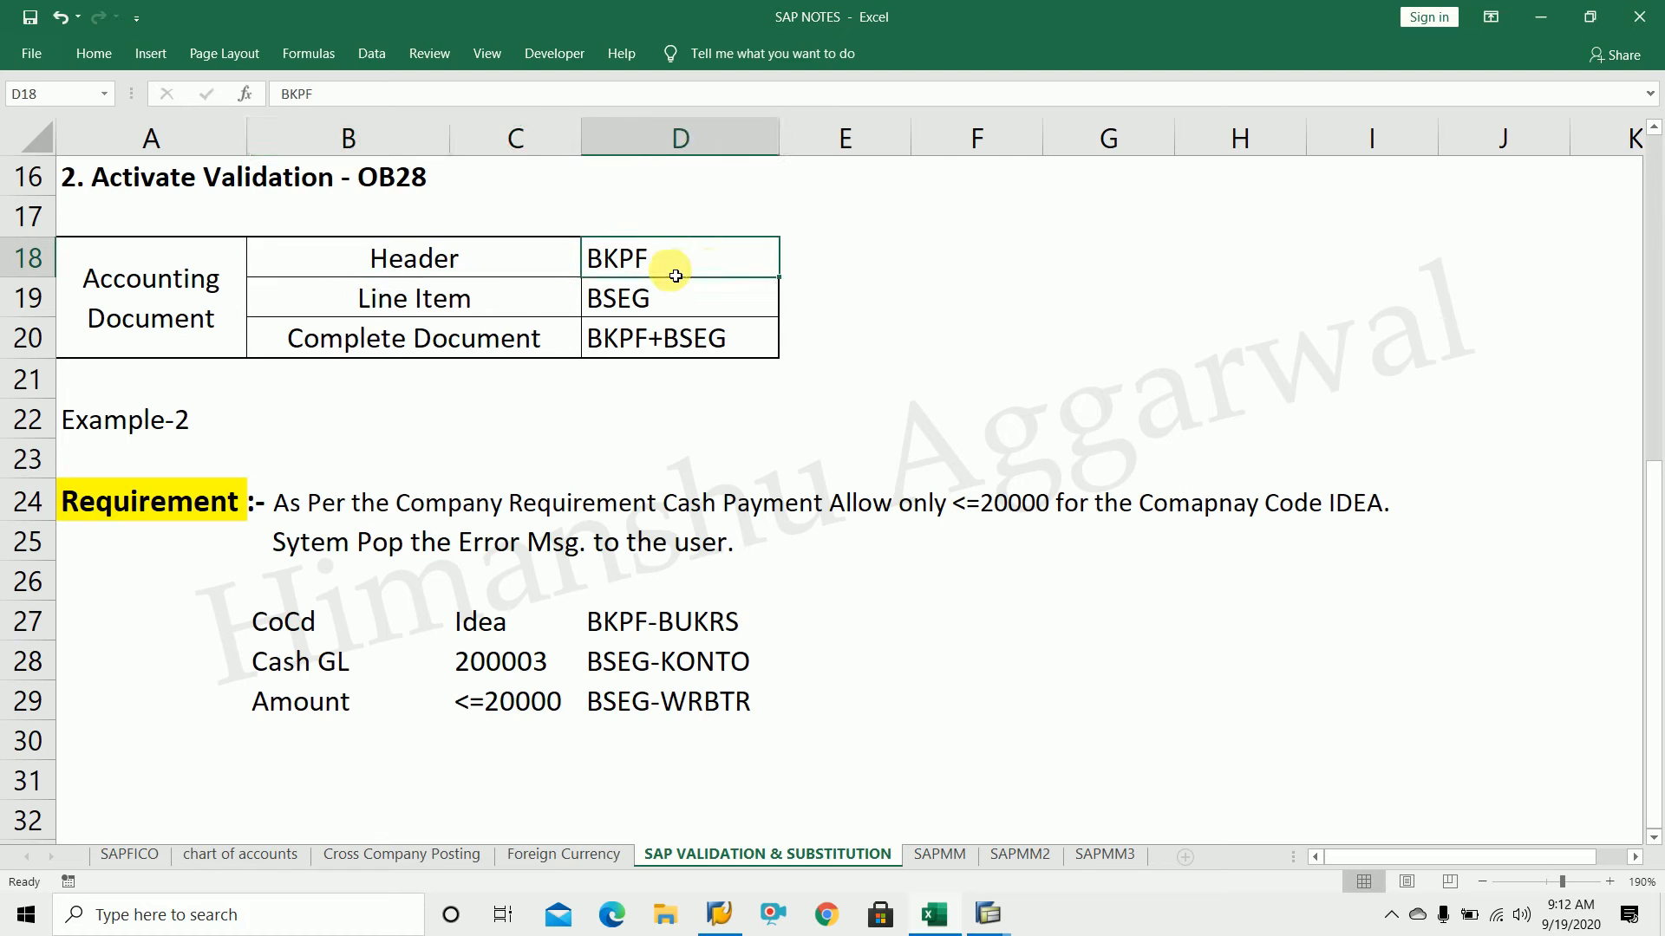
left_click(431, 298)
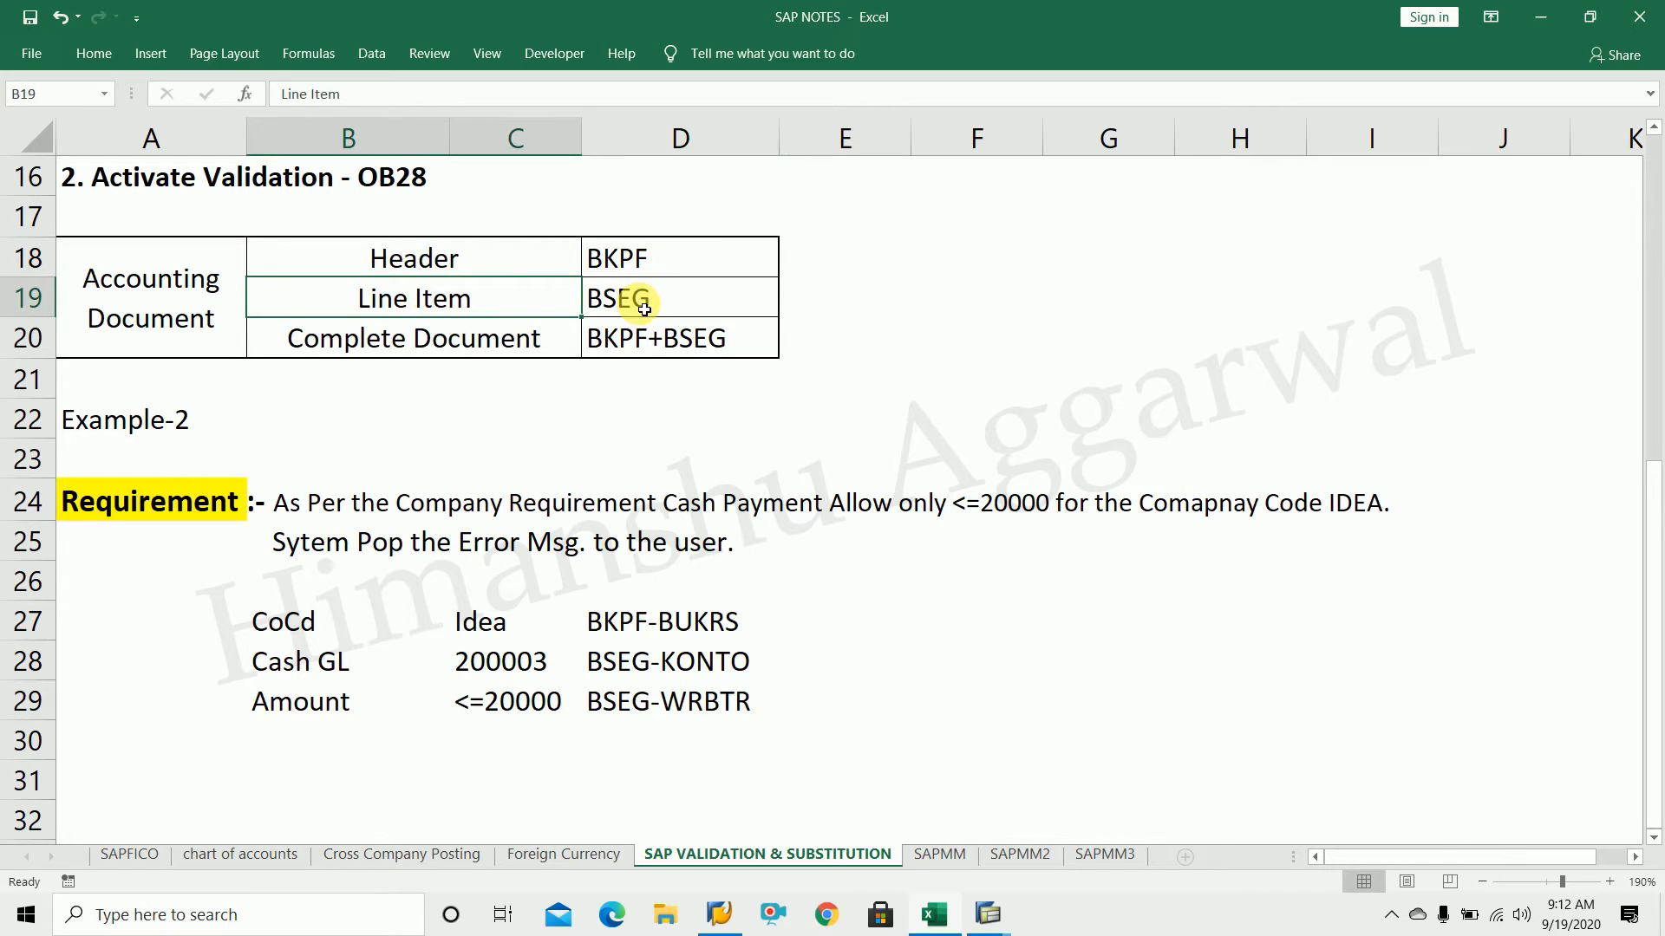
left_click(639, 298)
mouse_move(988, 901)
left_click(1092, 811)
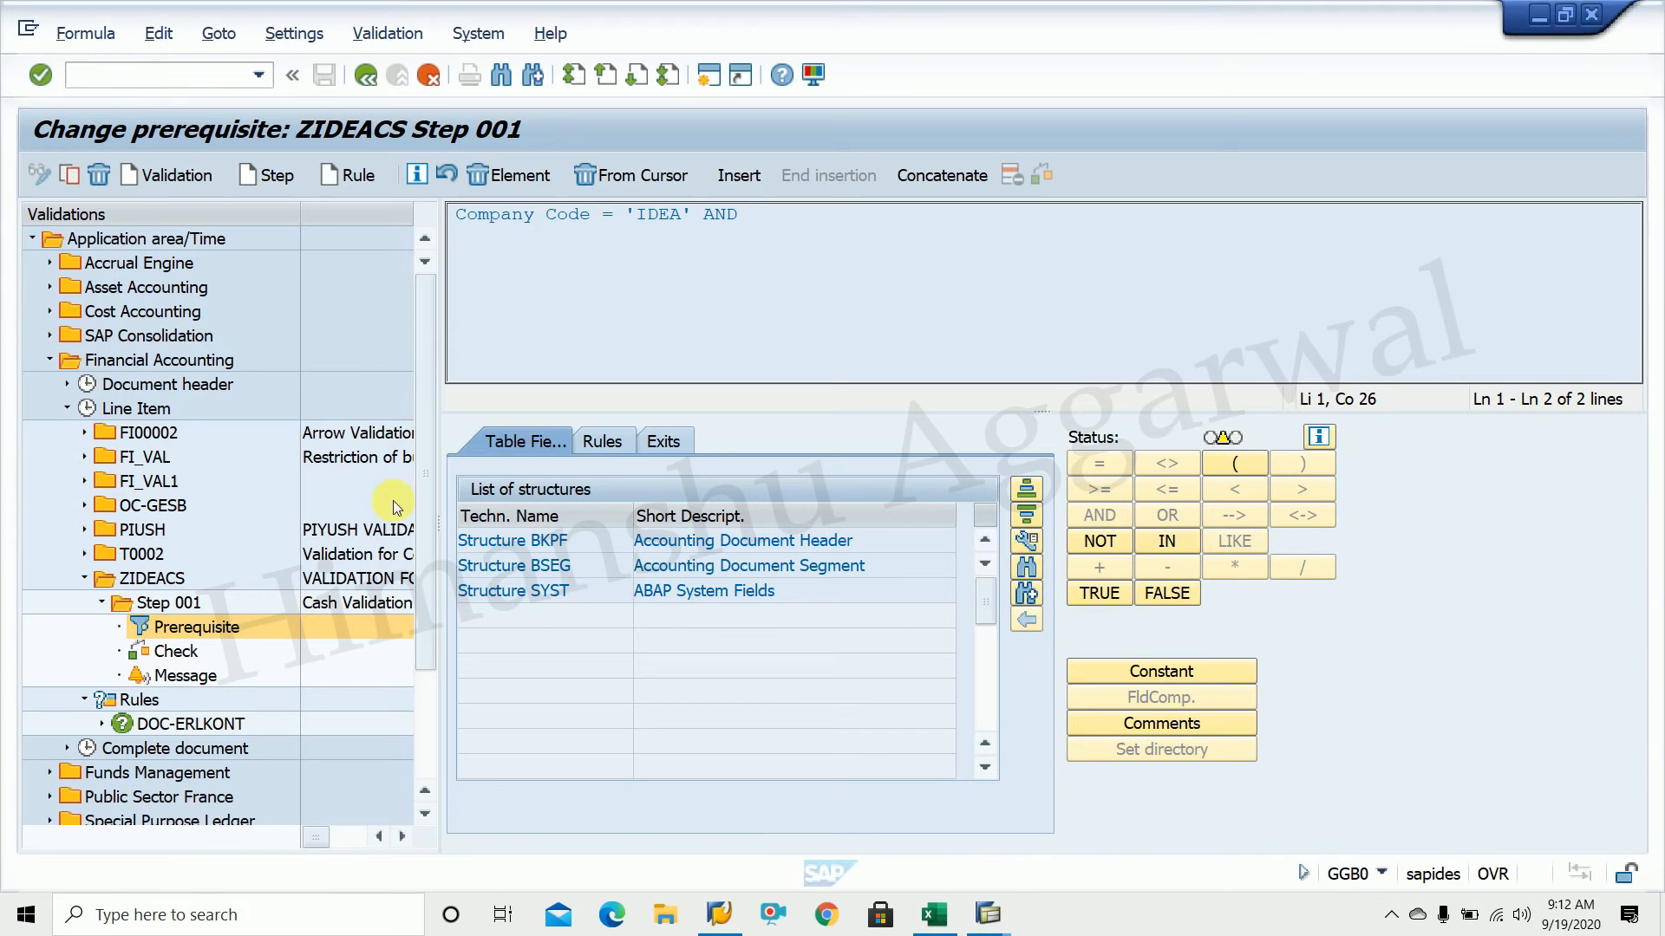
Check the first line item's Account field in the FB01 session, and open the BSEG structure's fields in the prerequisite session
left_click(635, 566)
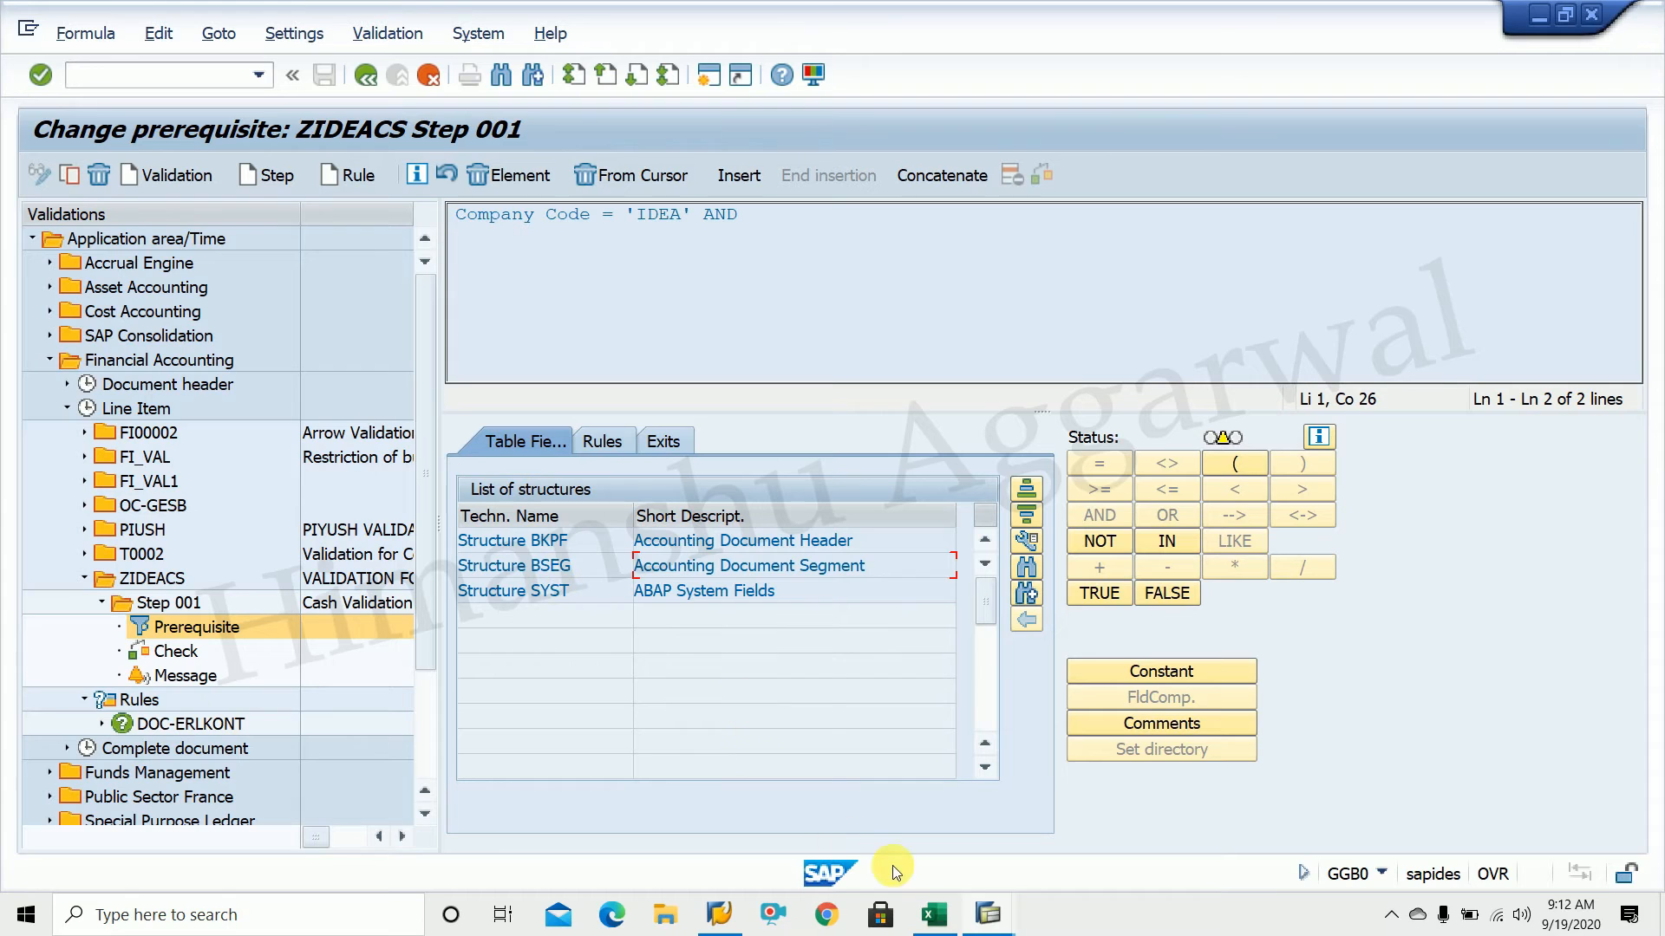
mouse_move(988, 915)
left_click(939, 860)
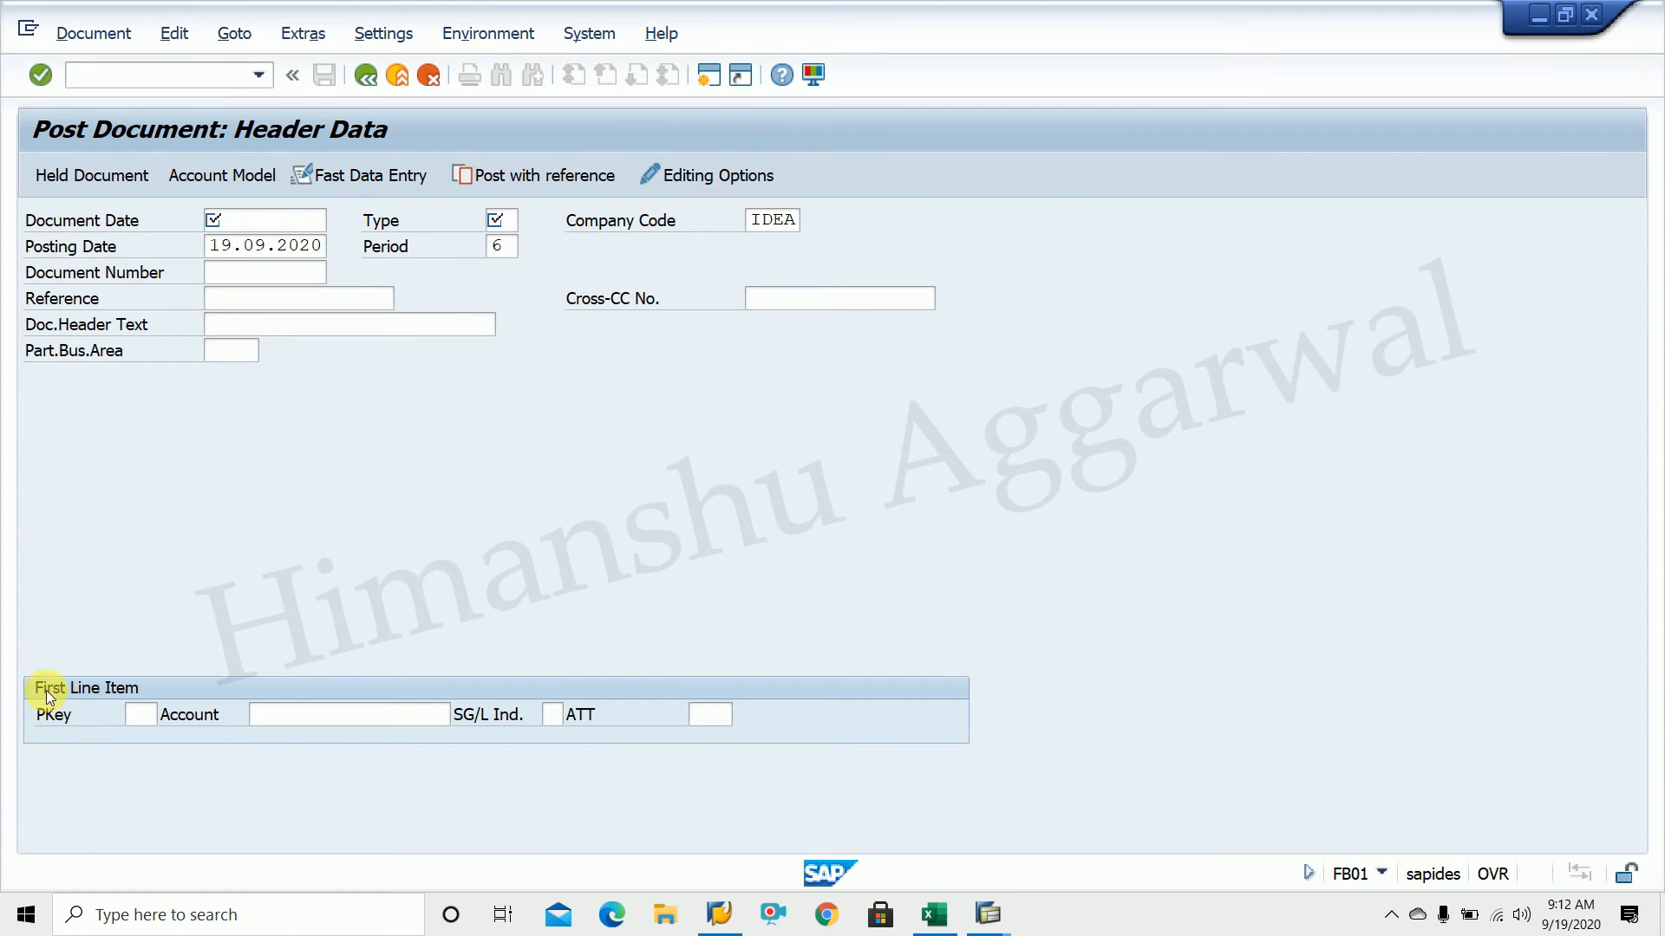
left_click(325, 717)
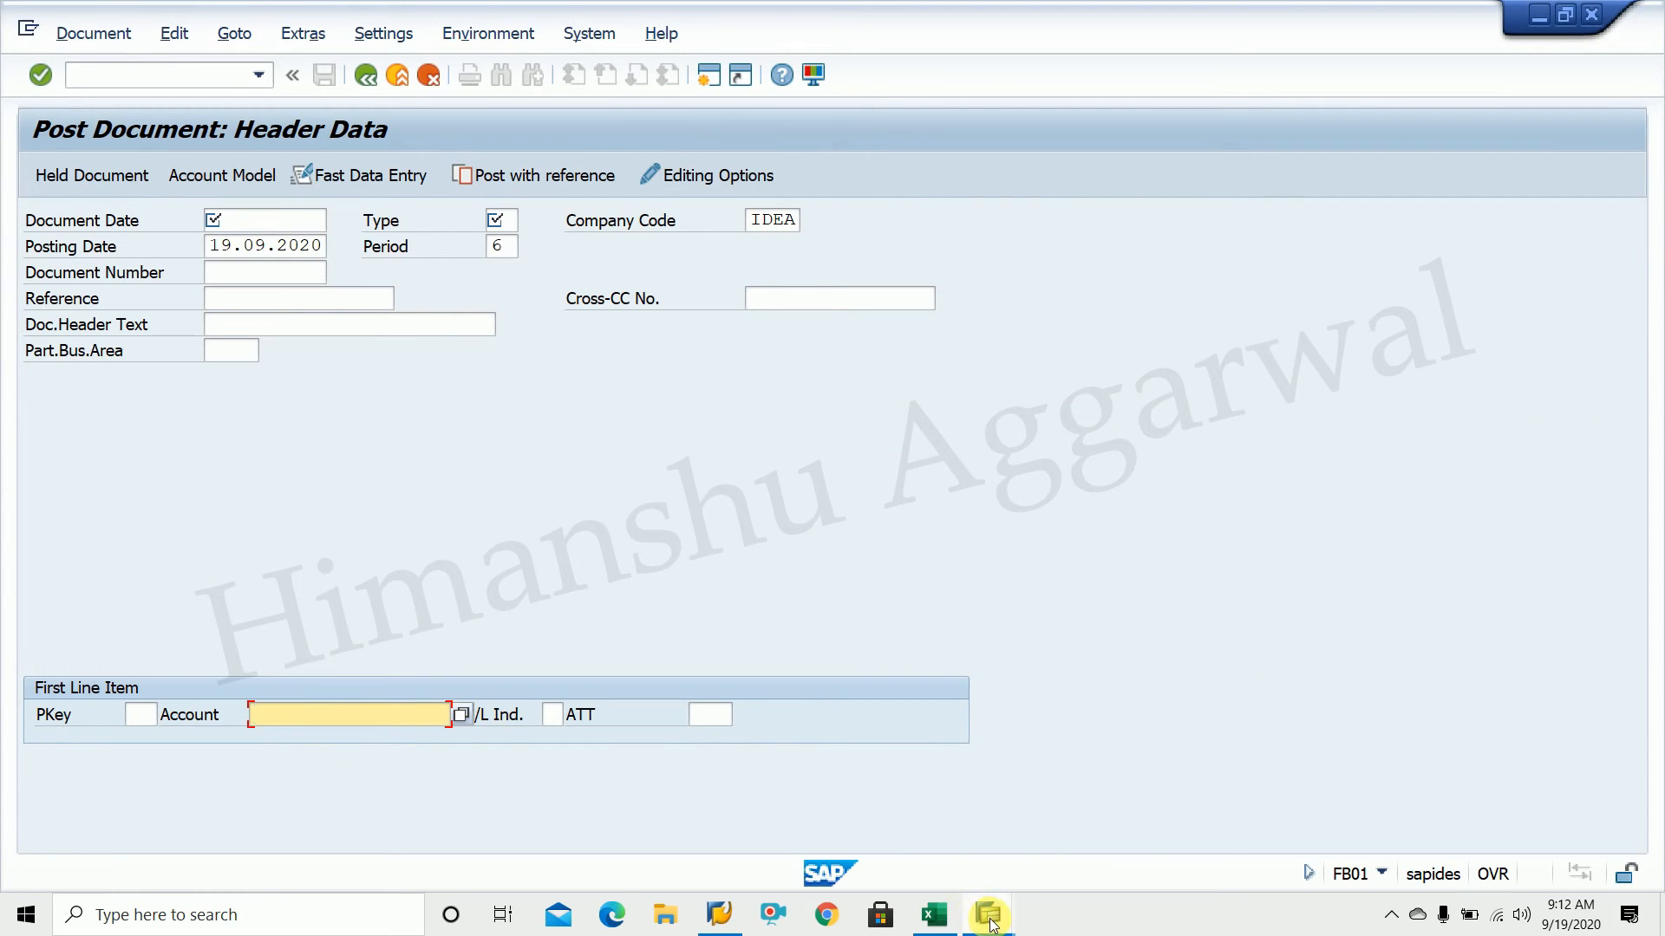
mouse_move(989, 921)
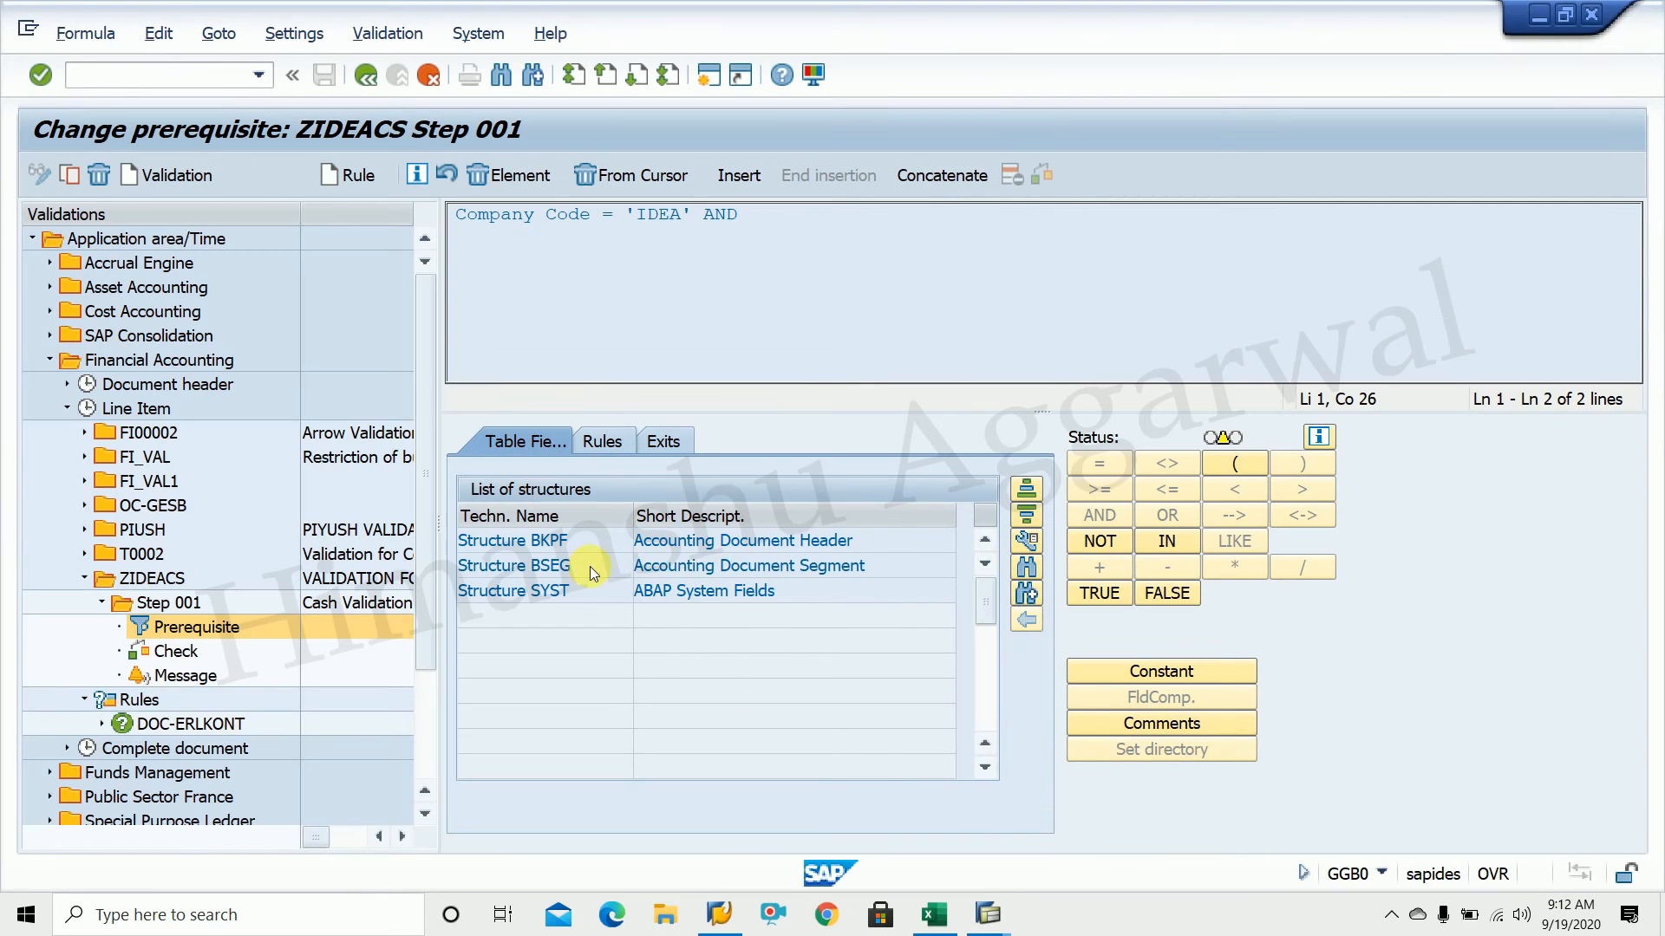
double_click(701, 564)
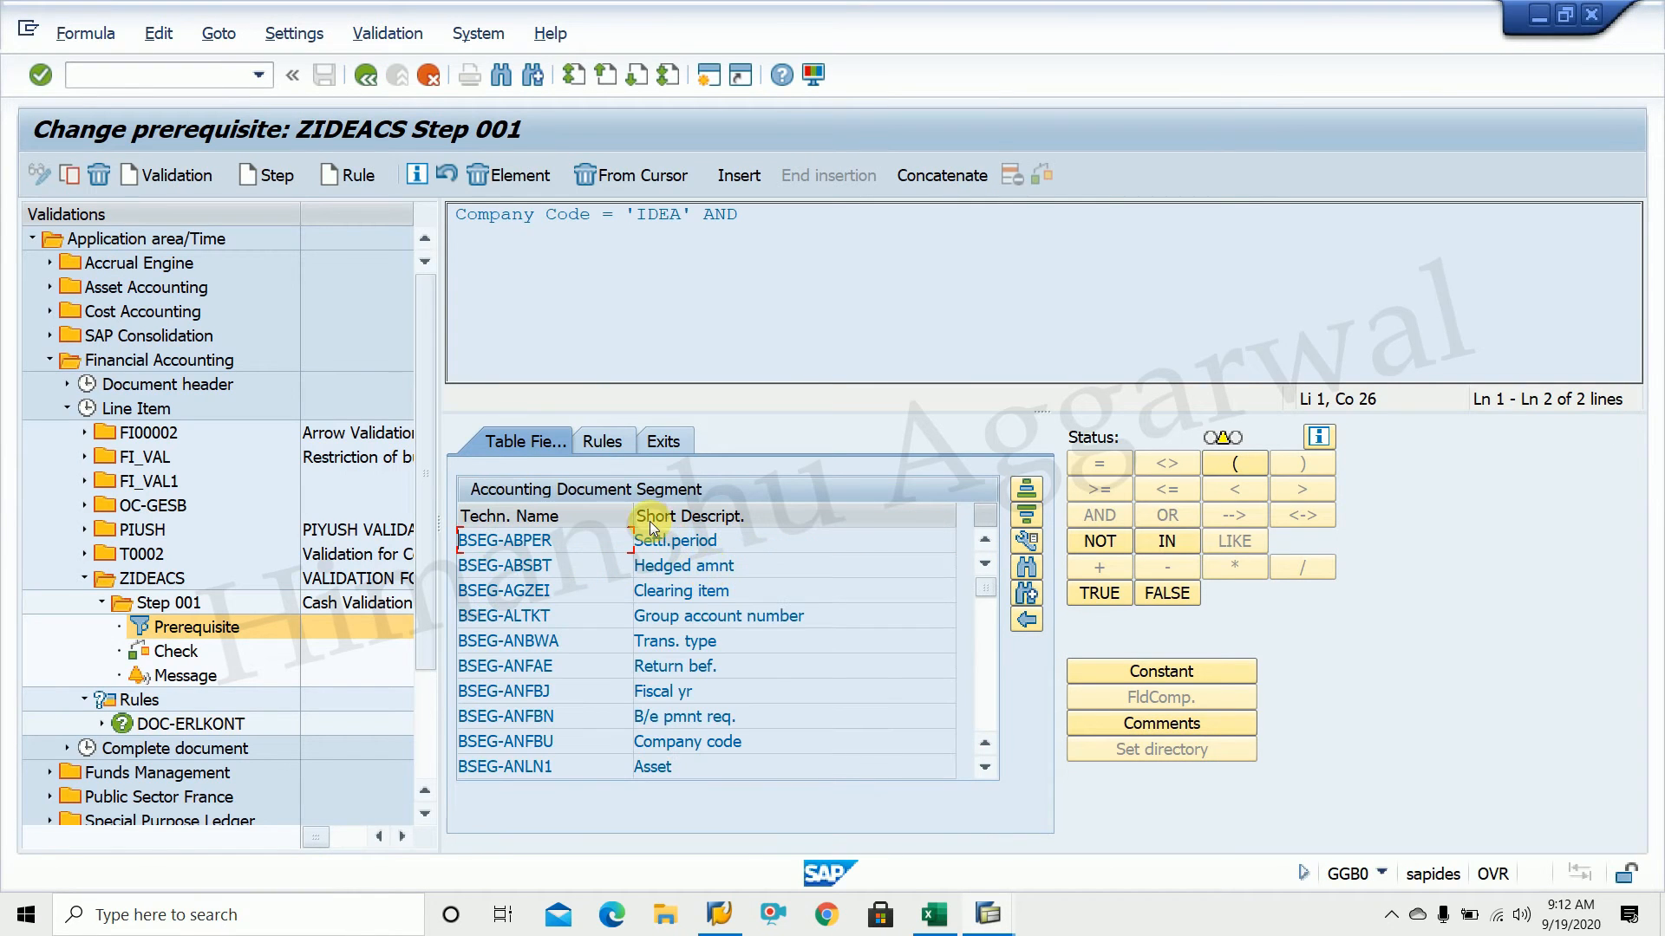
Temporarily hide the technical names to search the BSEG fields for G/L, and append that field to the prerequisite
left_click(1028, 544)
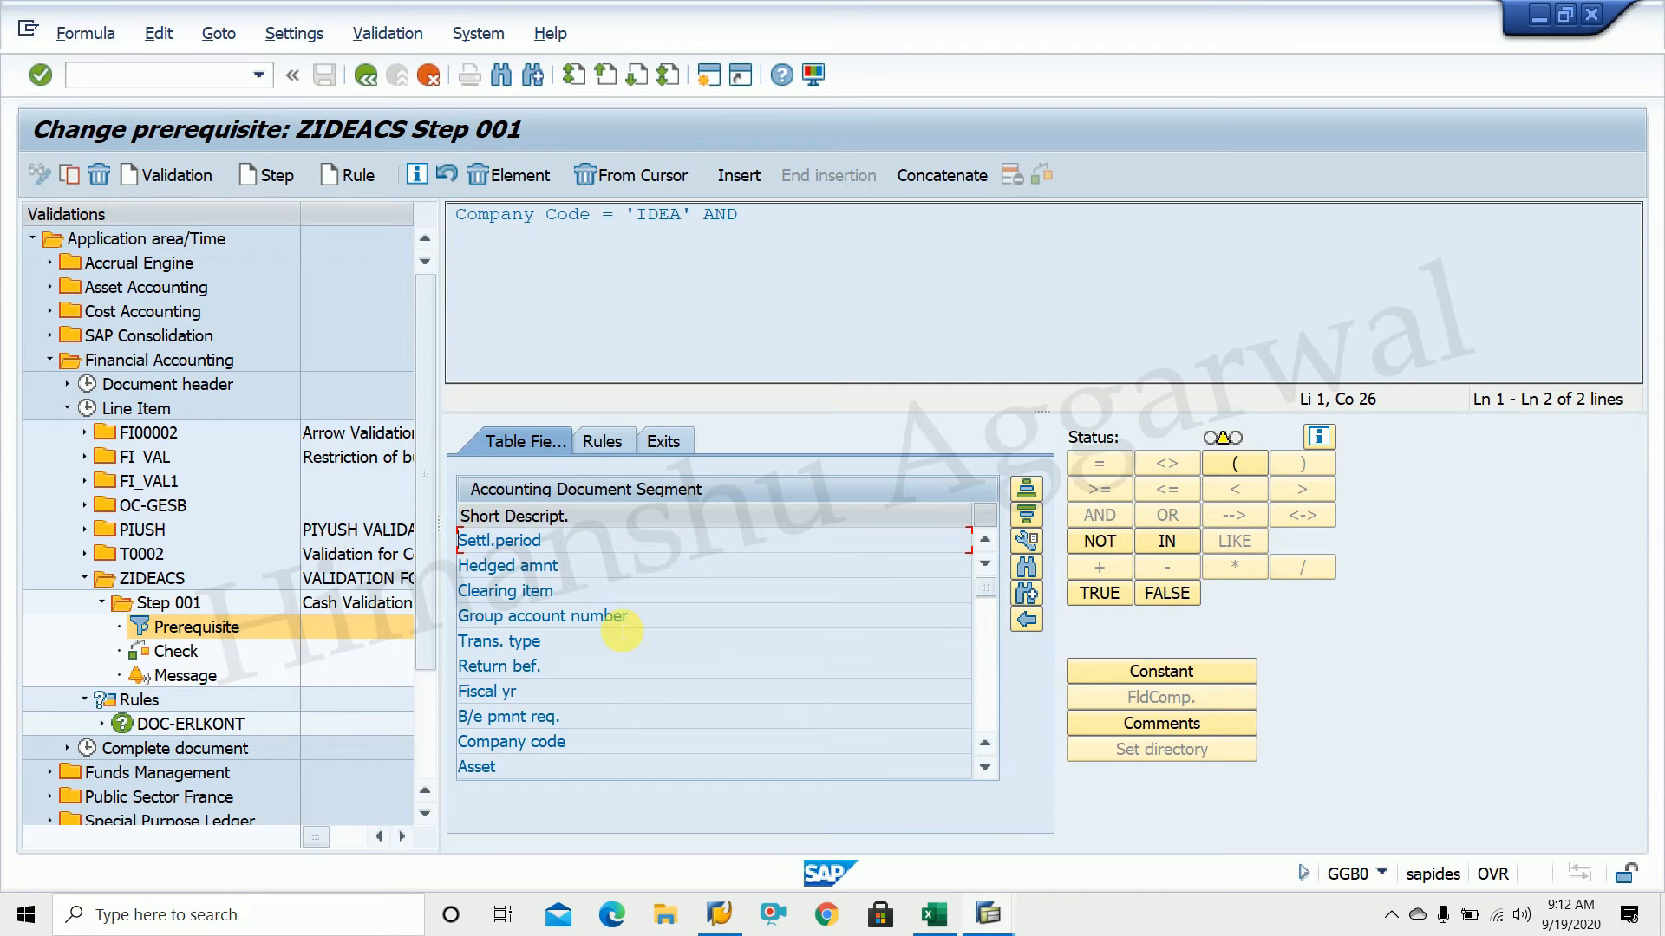
left_click(1028, 555)
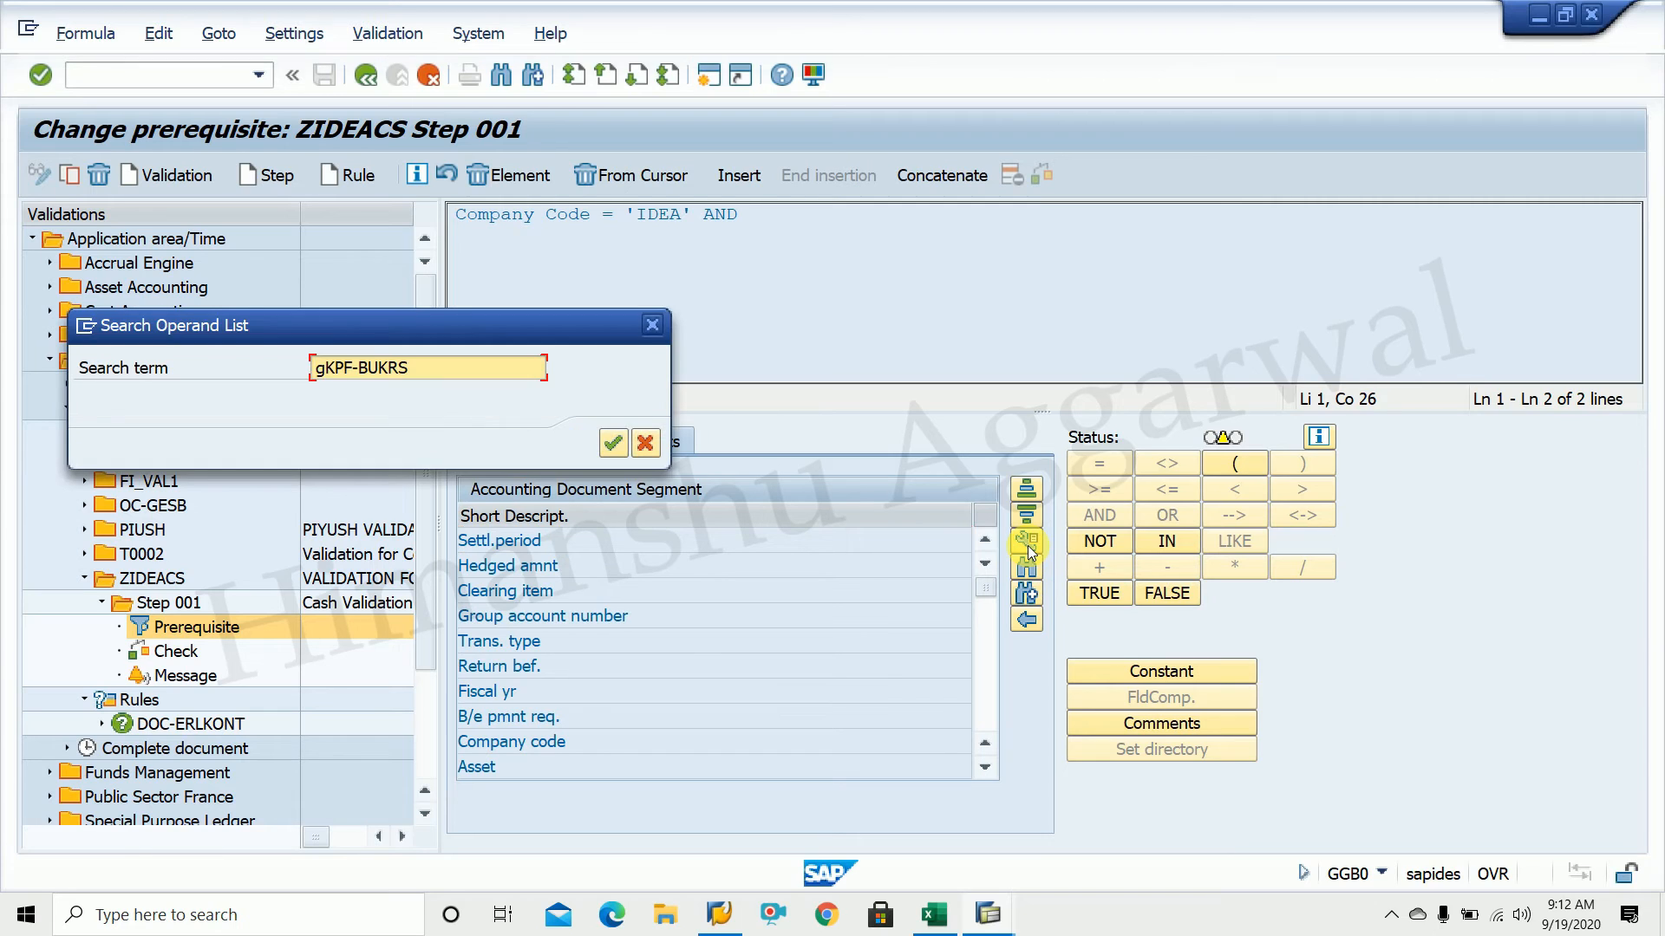
key("Delete")
key("Delete")
key("Delete")
key("Delete")
key("Delete")
key("Delete")
key("Delete")
key("Delete")
key("Delete")
type("G")
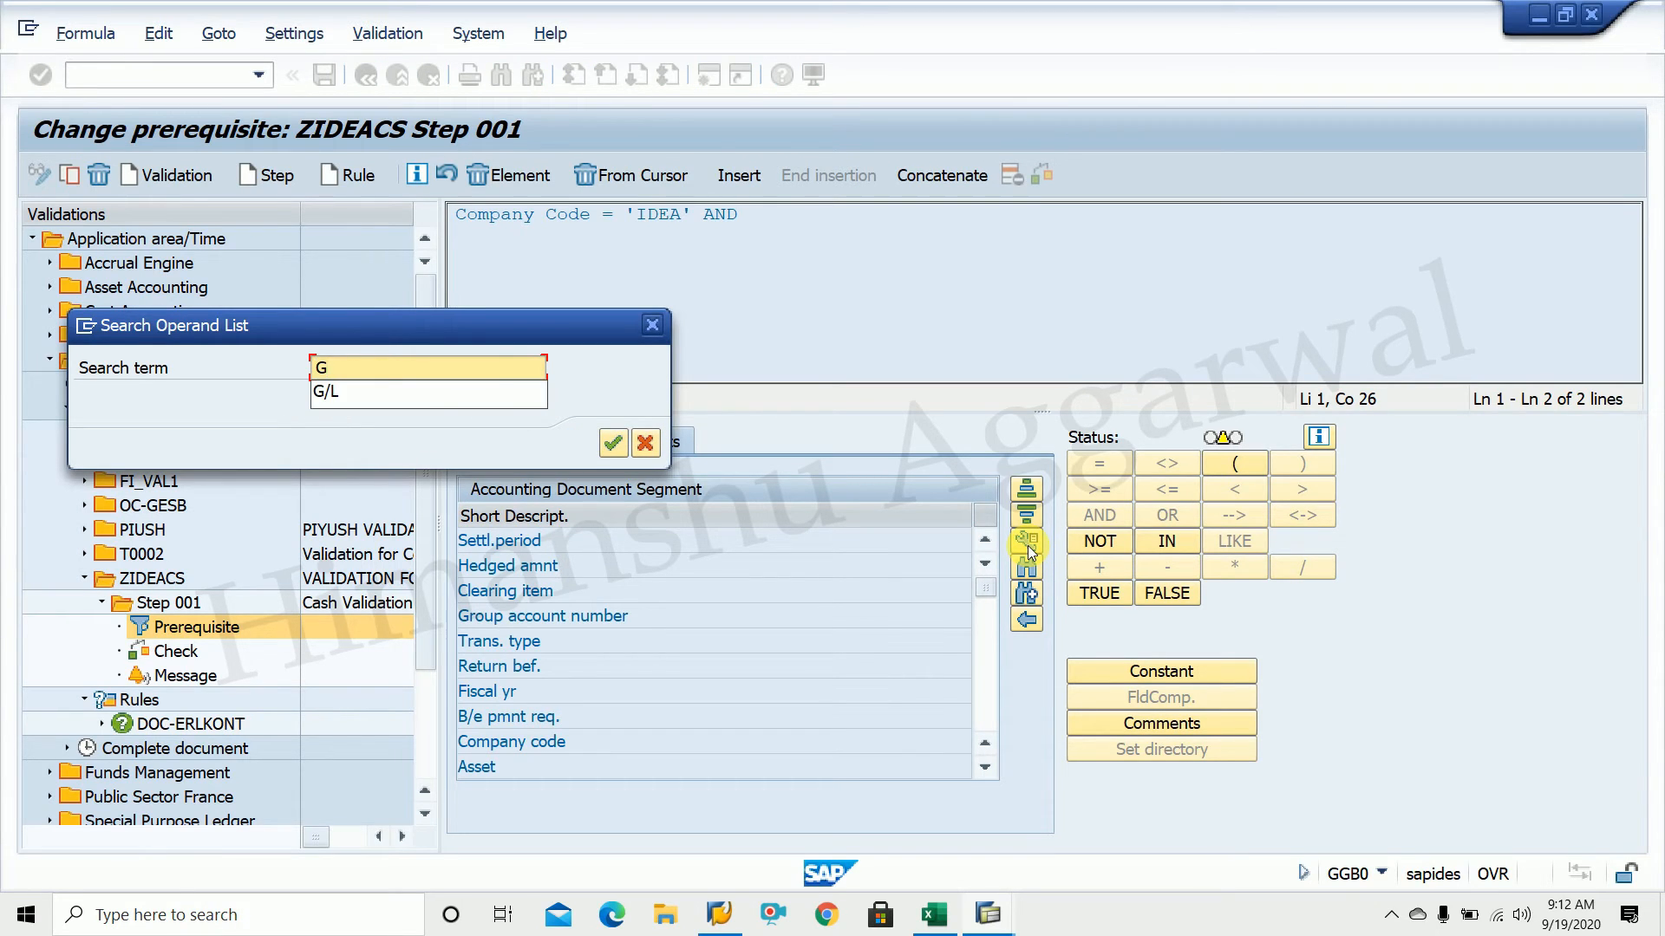
key("Down")
key("Return")
key("Return")
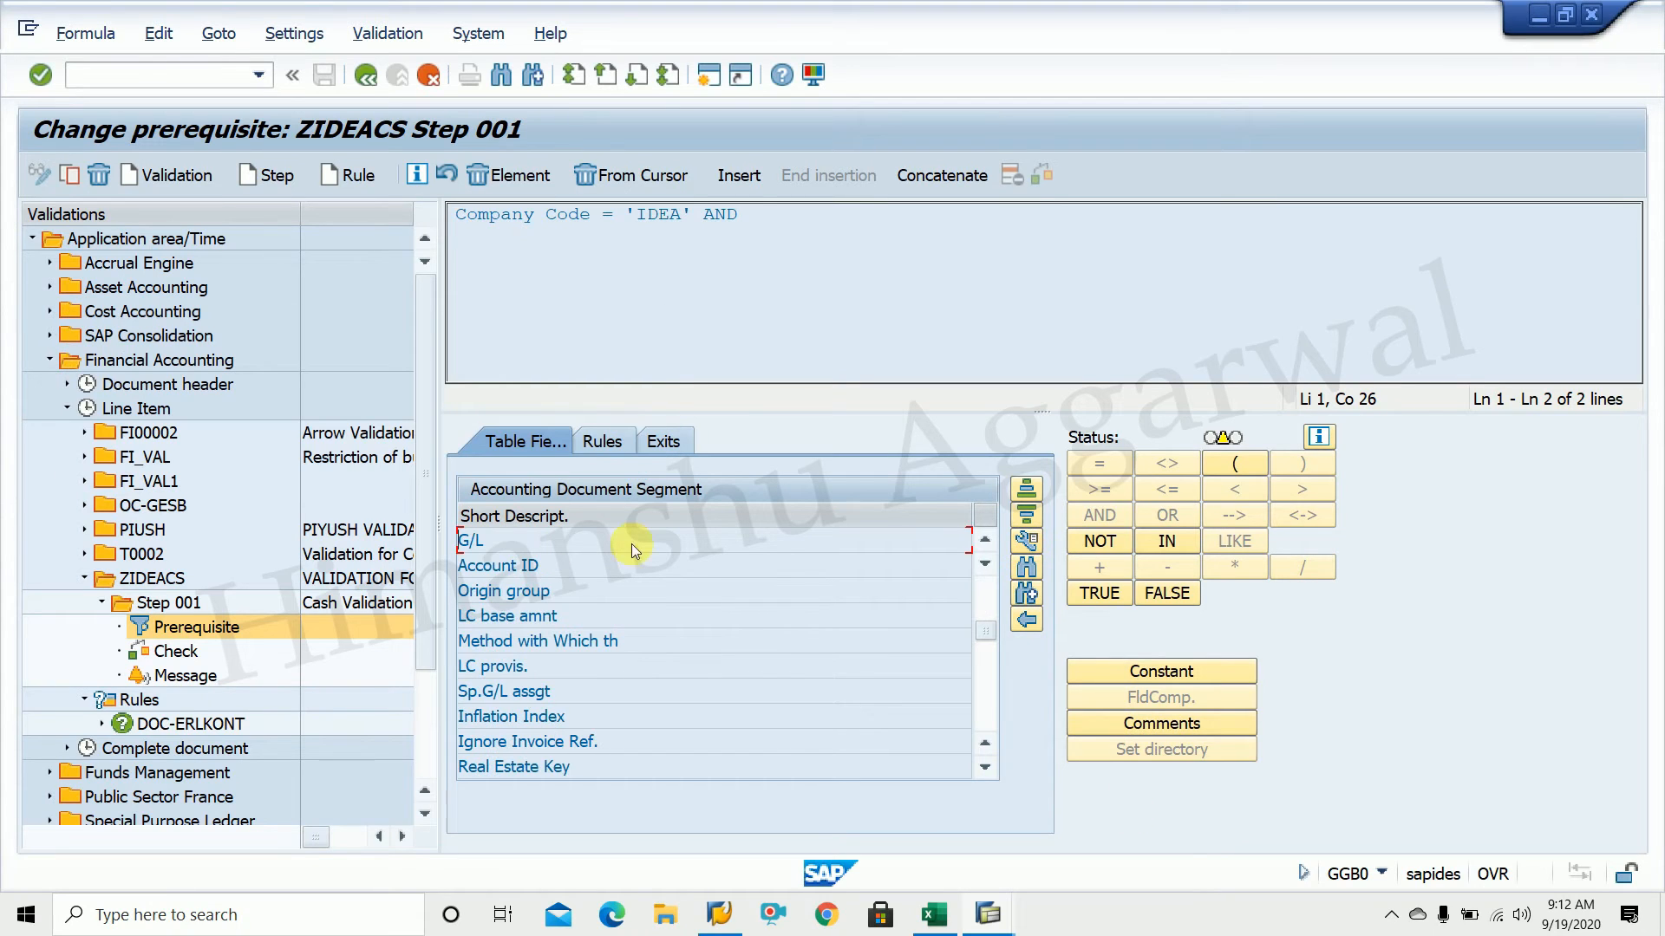
double_click(477, 541)
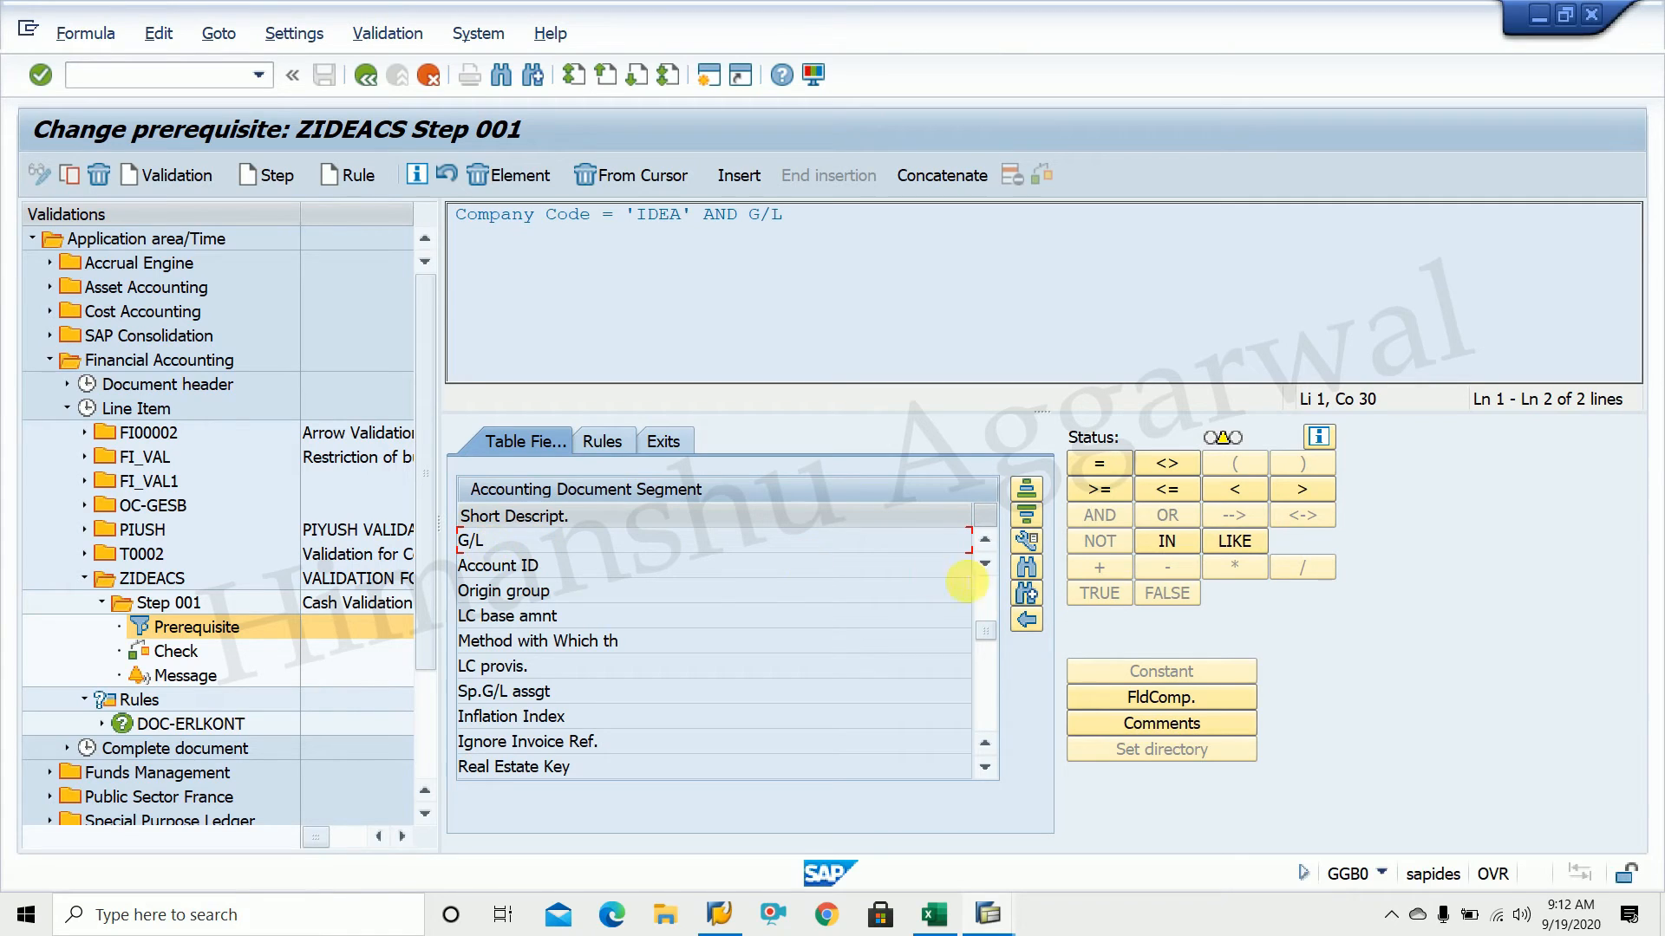
left_click(1027, 544)
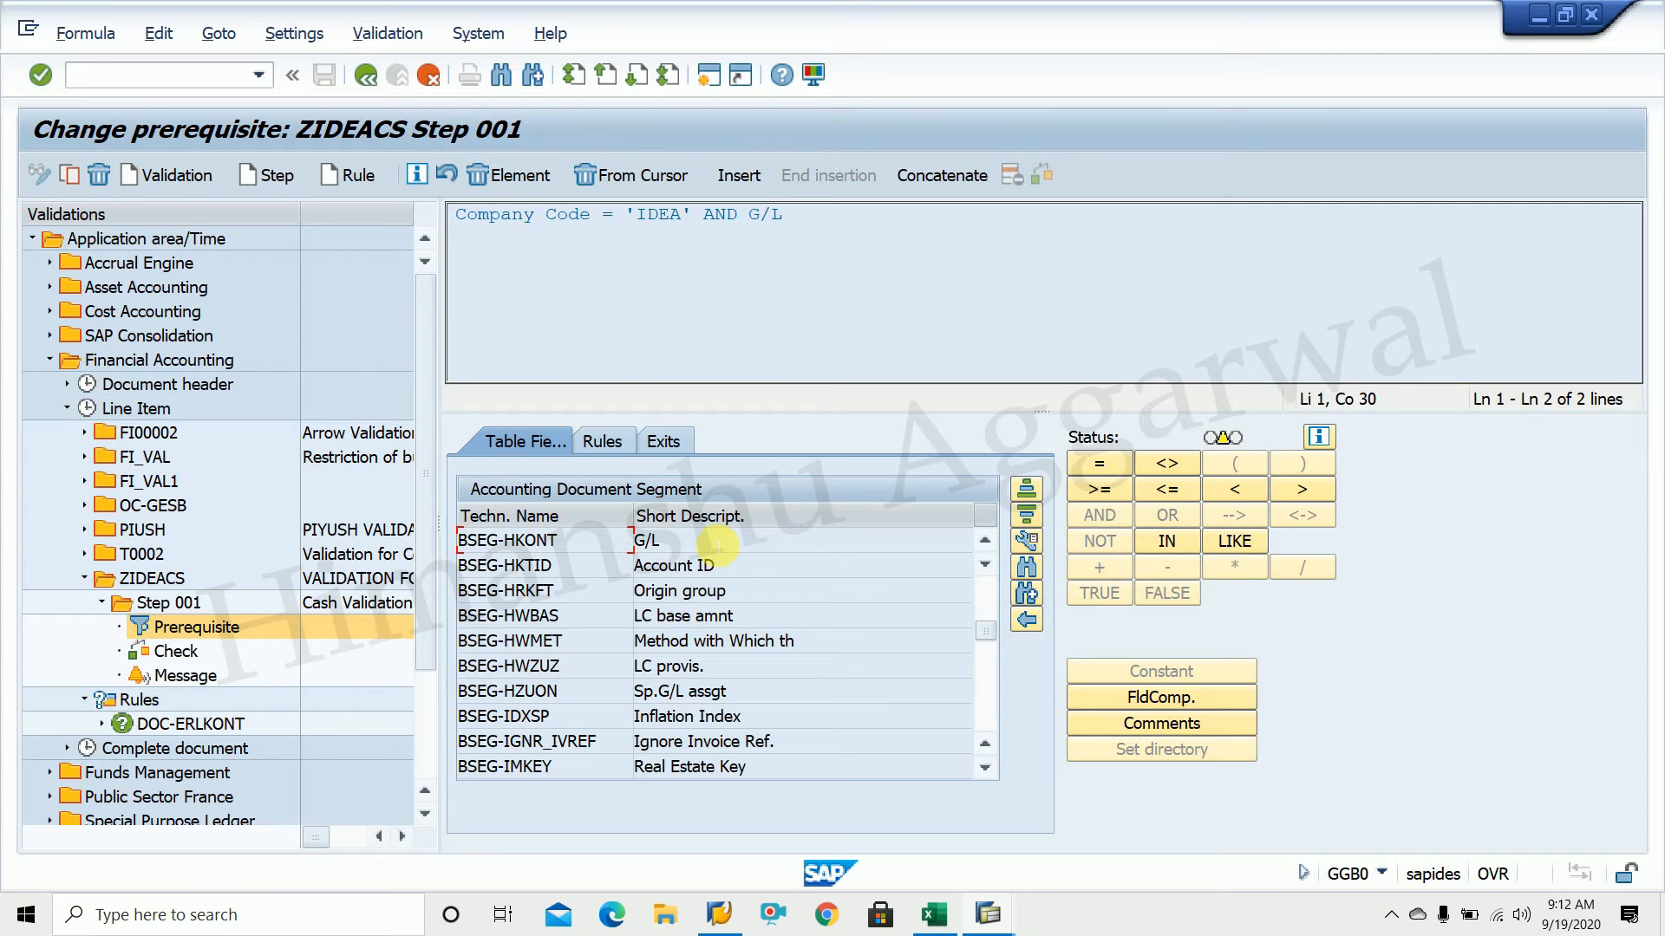
Complete the prerequisite's G/L condition with = and the Cash Accounts entry from chart of accounts IDEA as constant
left_click(1103, 465)
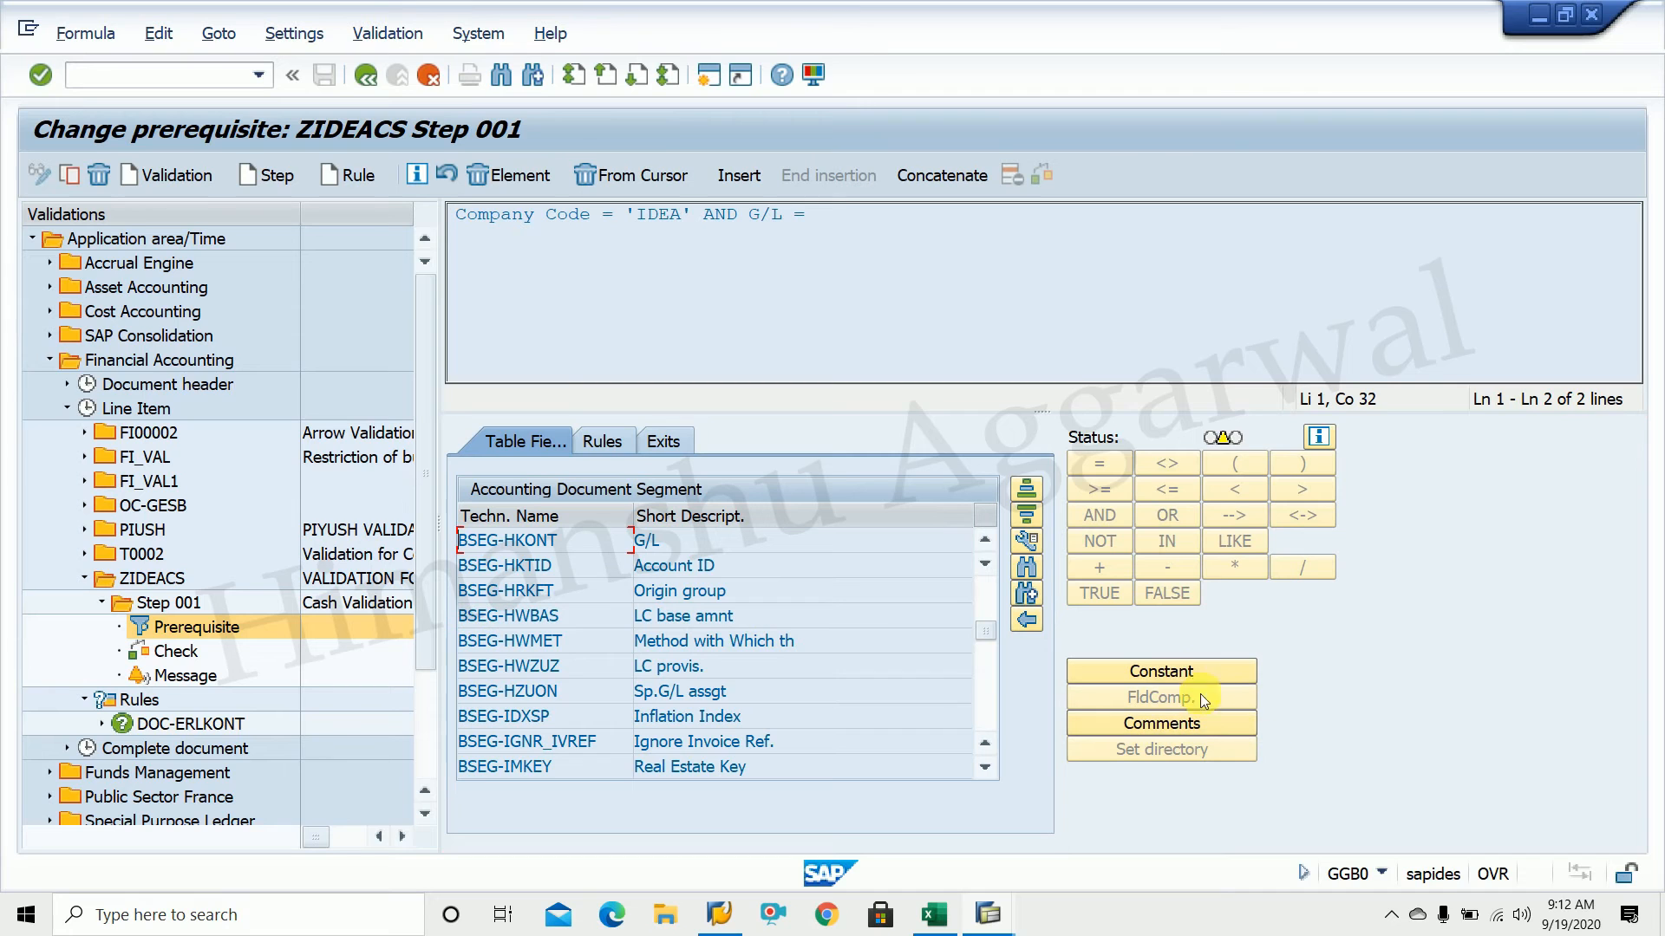
left_click(1179, 669)
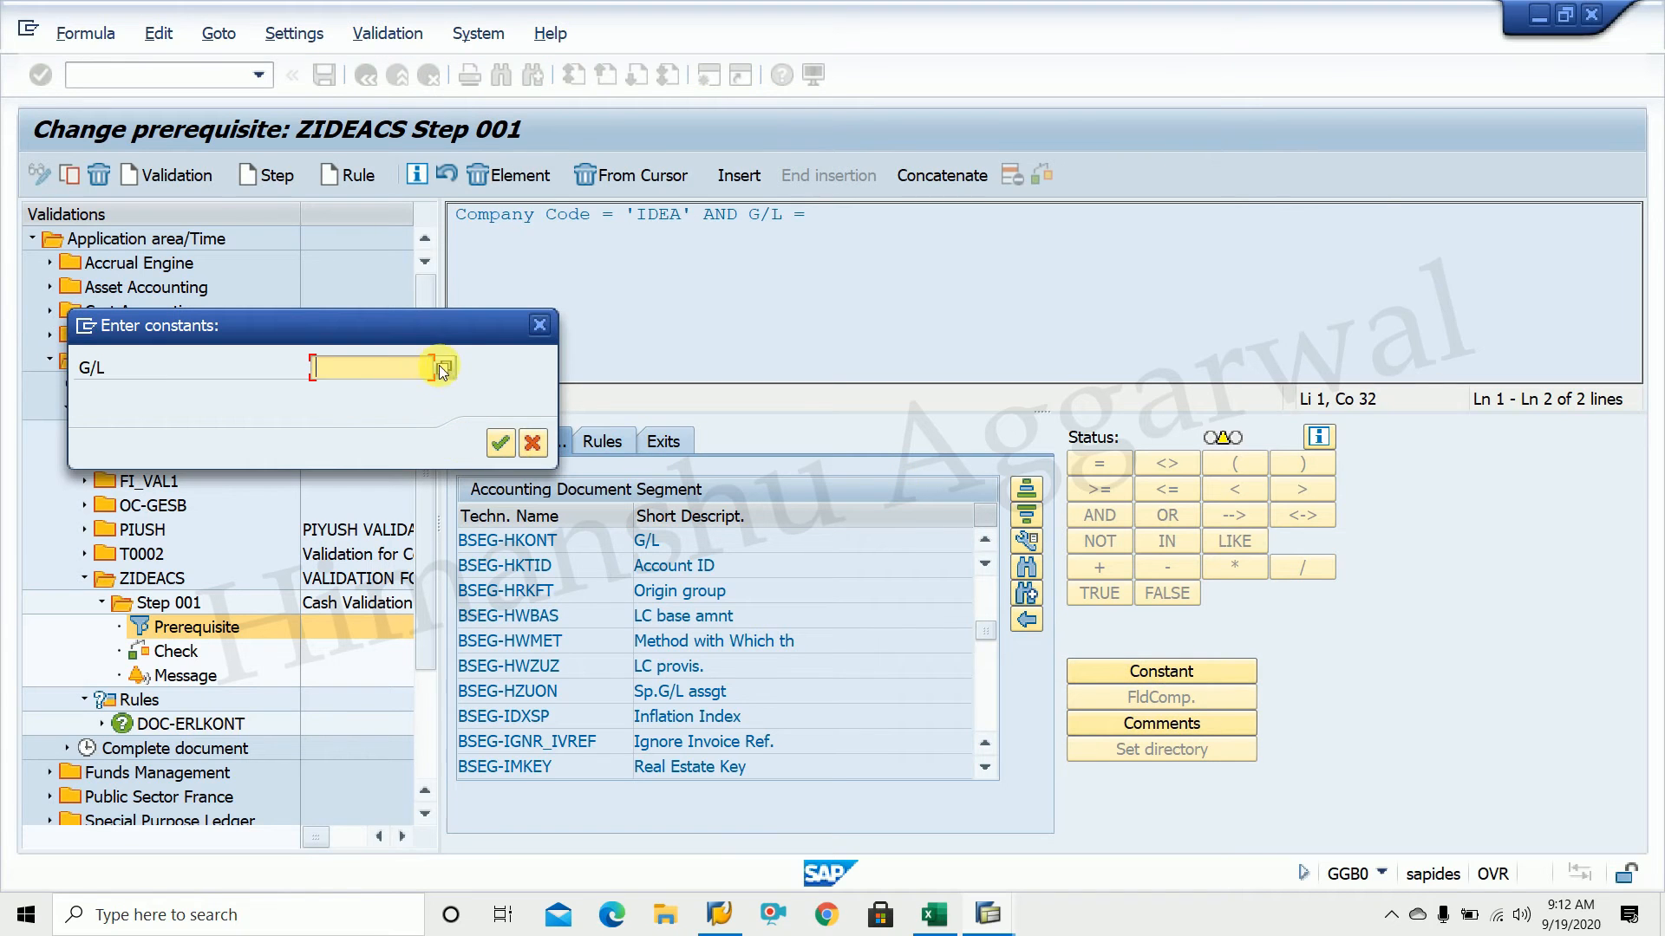
left_click(443, 369)
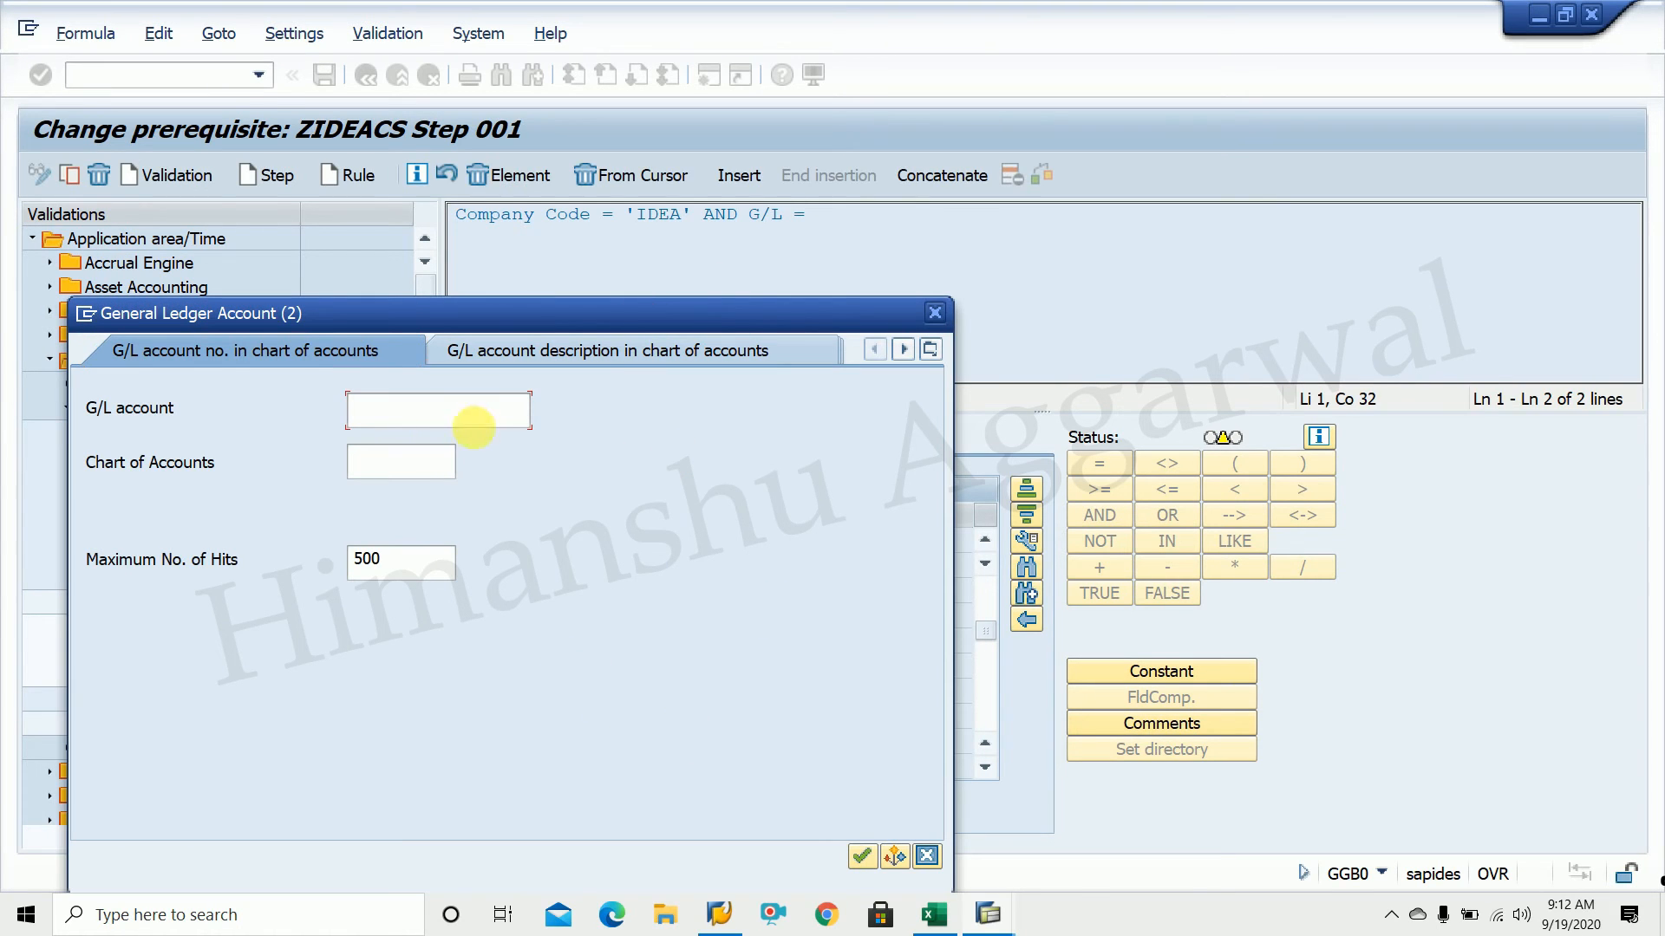
left_click(404, 463)
type("IDEA")
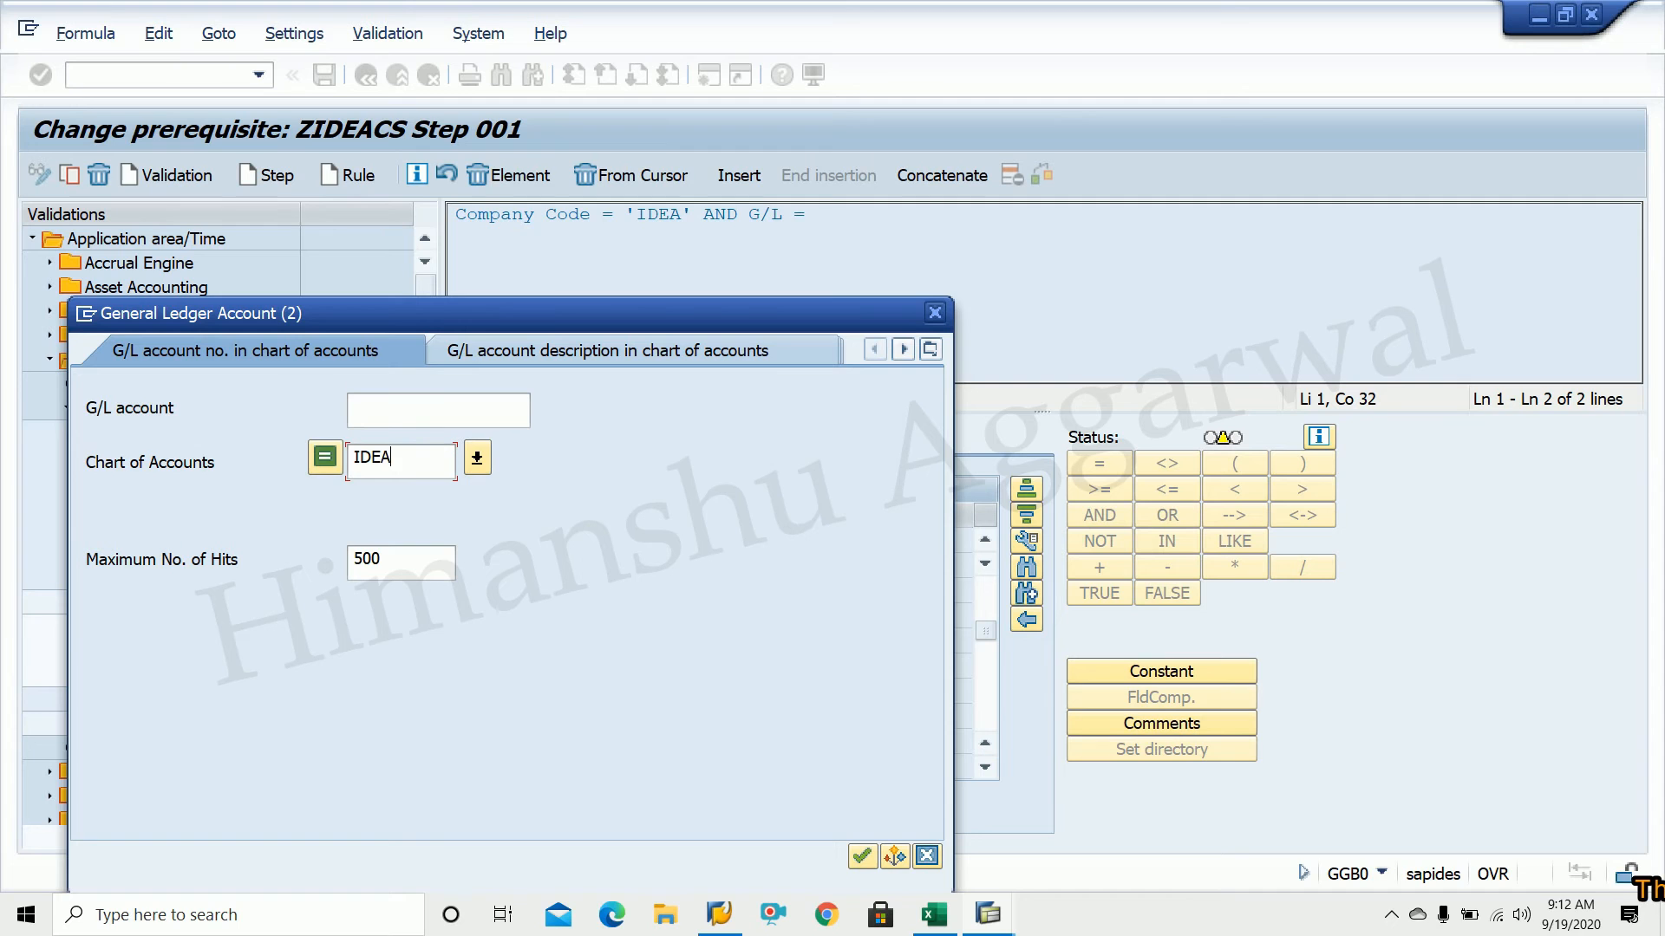
key("Return")
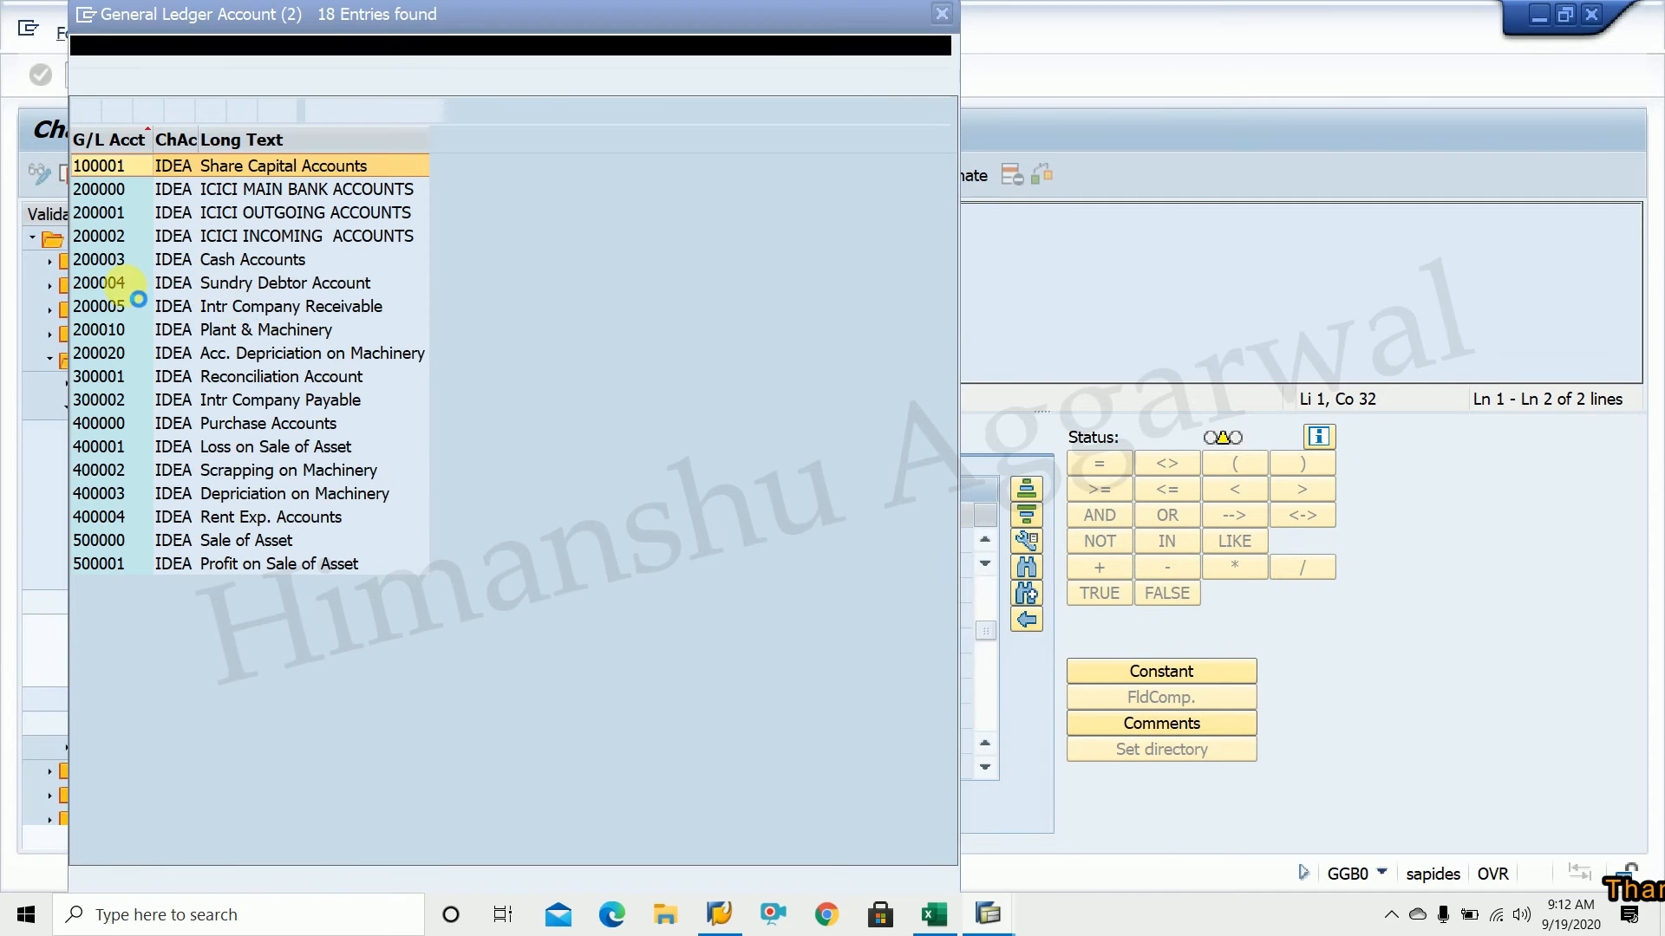
key("Escape")
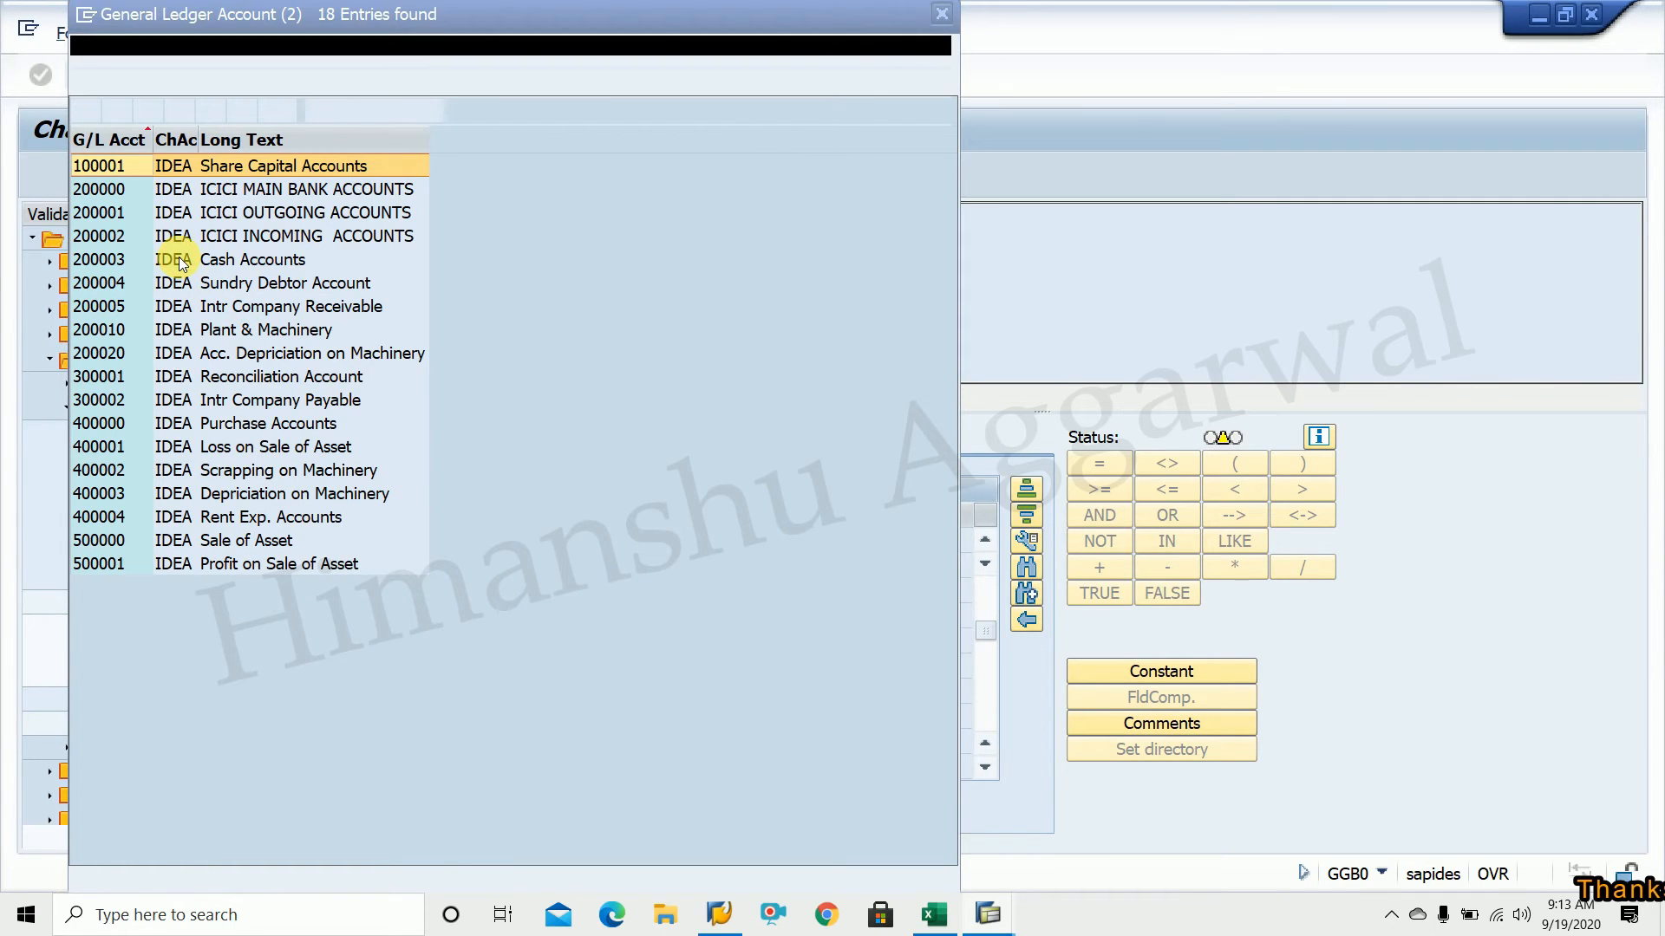
double_click(180, 260)
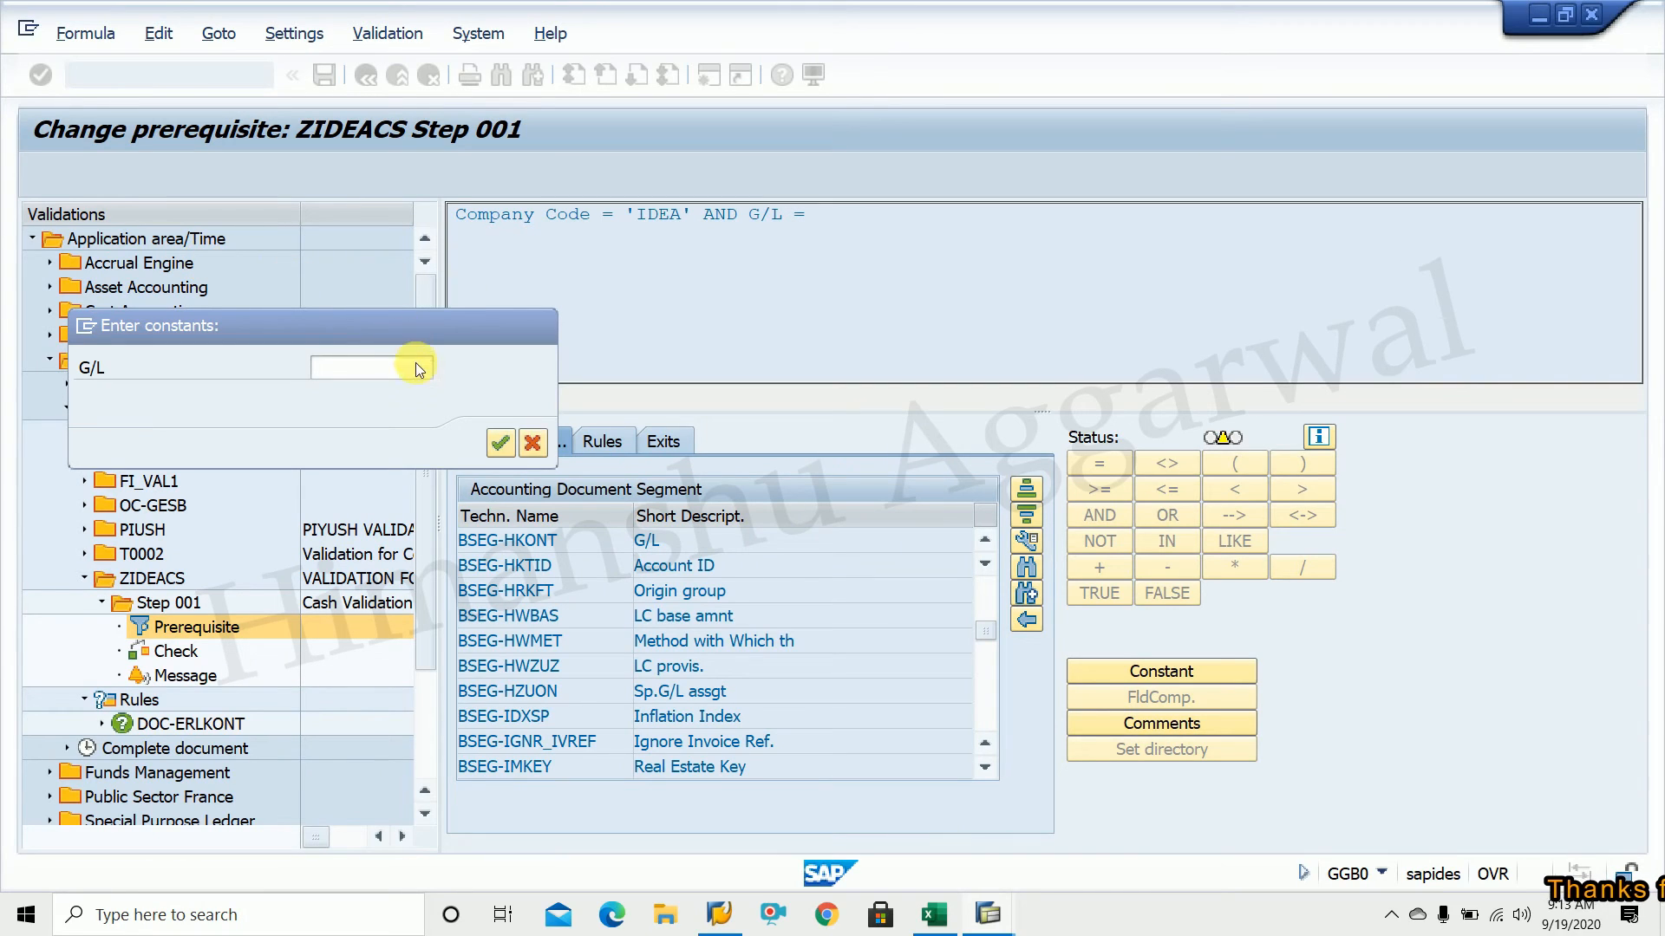
left_click(505, 447)
key("Return")
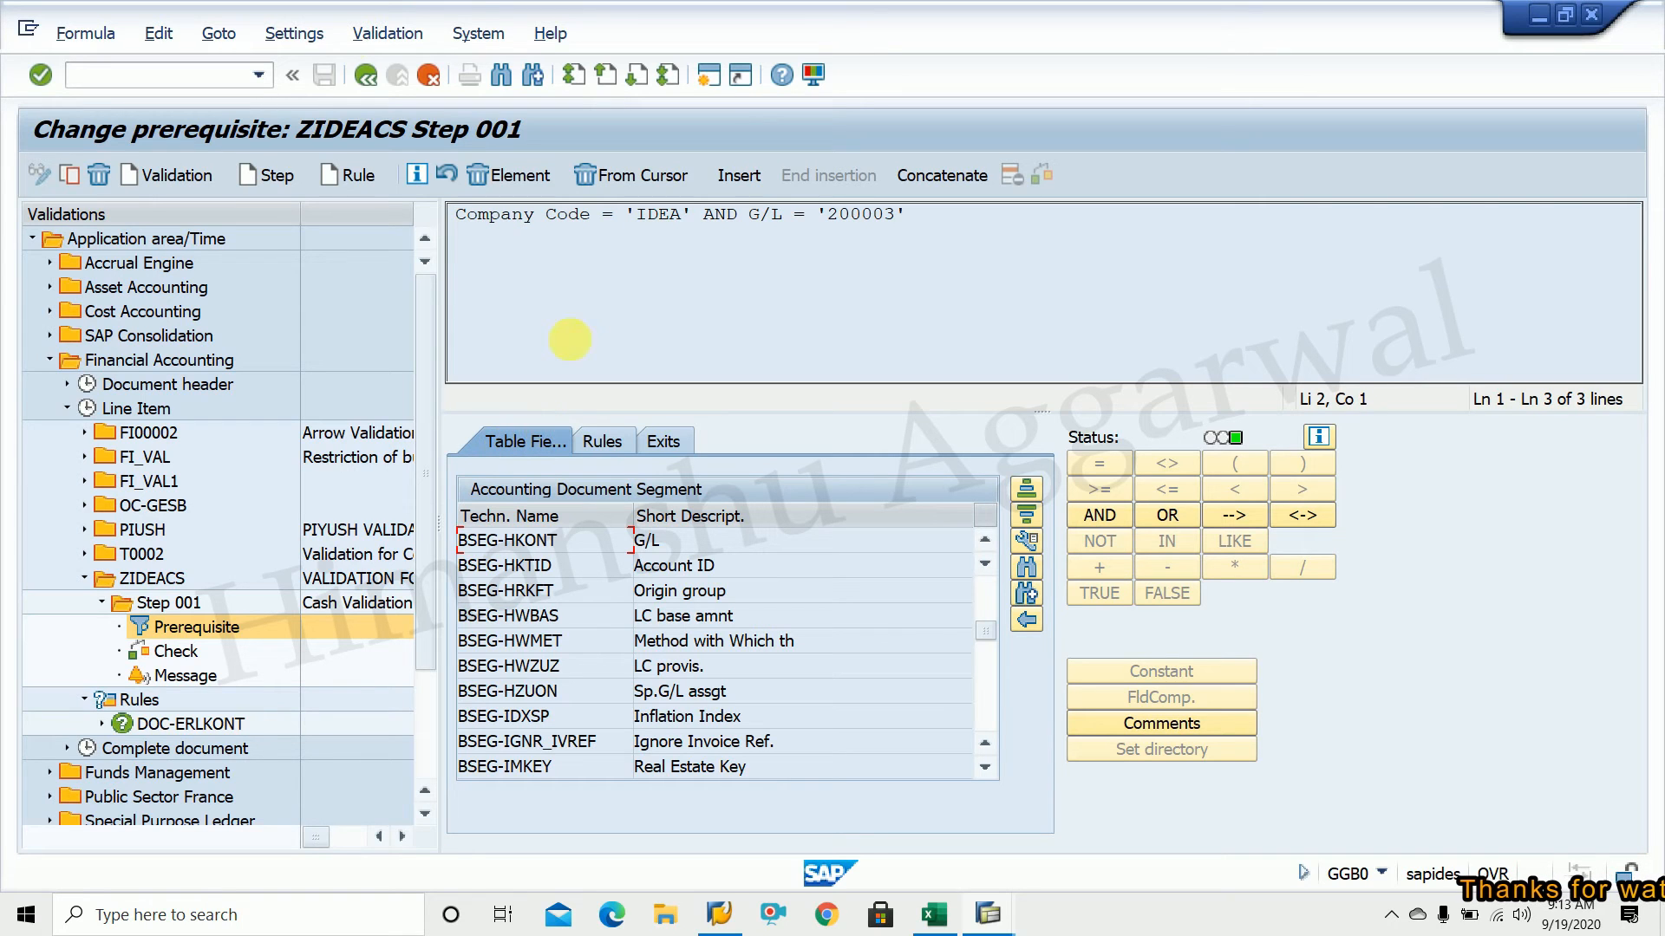
Open the BSEG fields in the Step 001 check, and copy the amount field name BSEG-WRBTR from the Excel notes
left_click(163, 650)
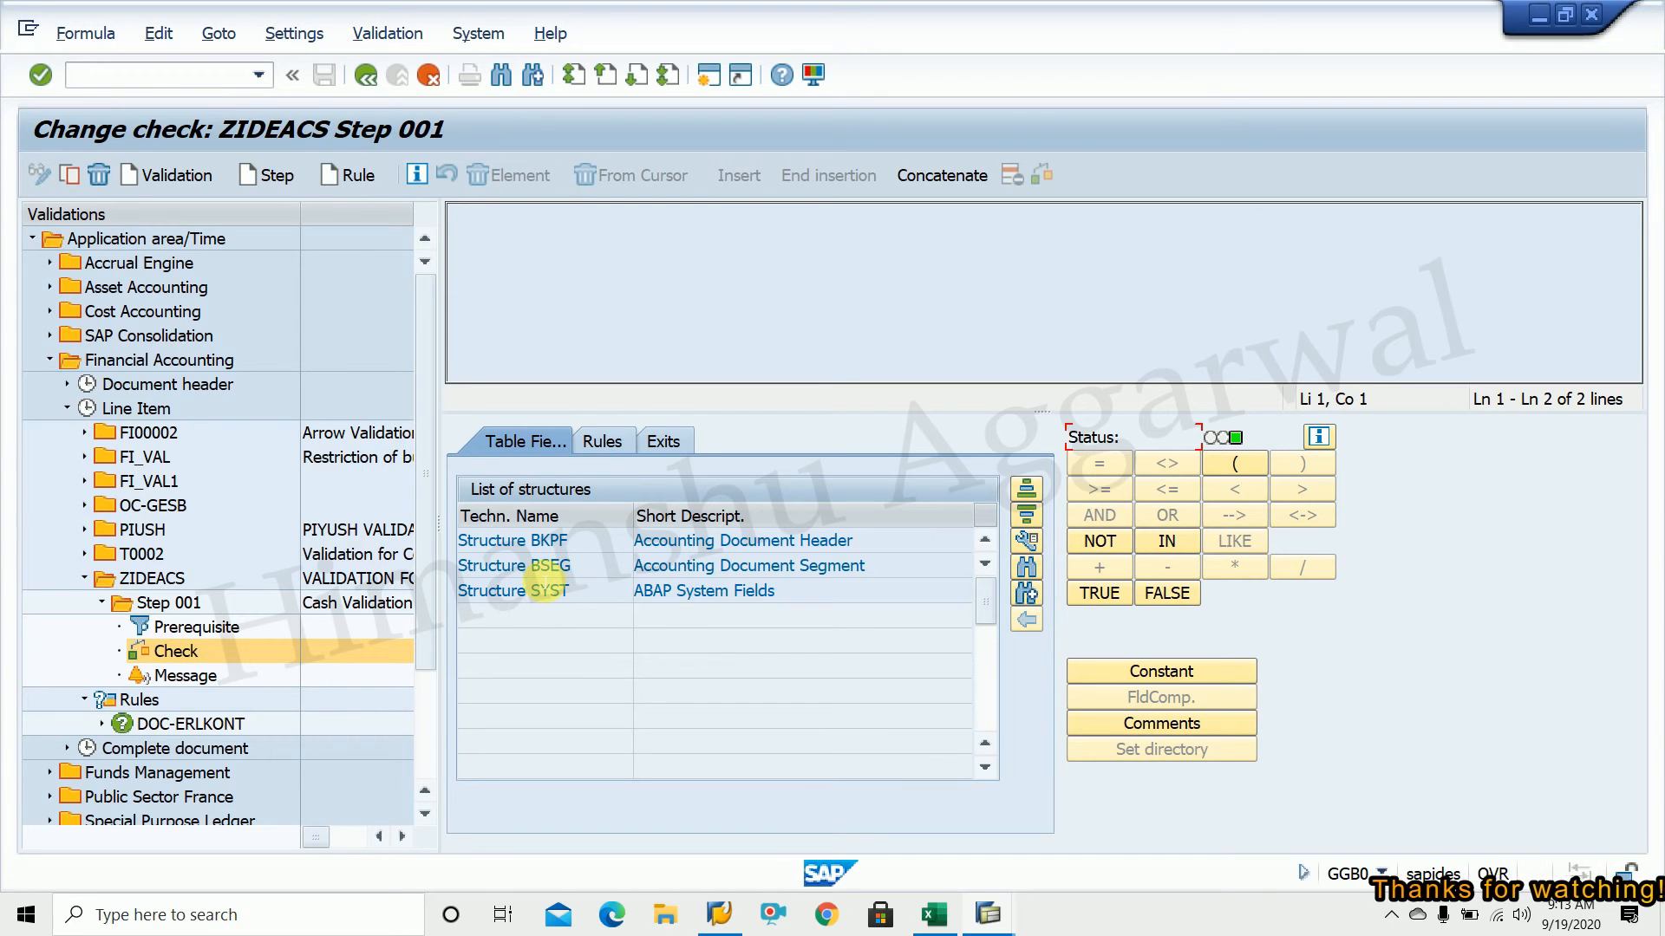
double_click(674, 566)
key("alt+Tab")
left_click(316, 702)
left_click(485, 699)
left_click(642, 706)
double_click(584, 699)
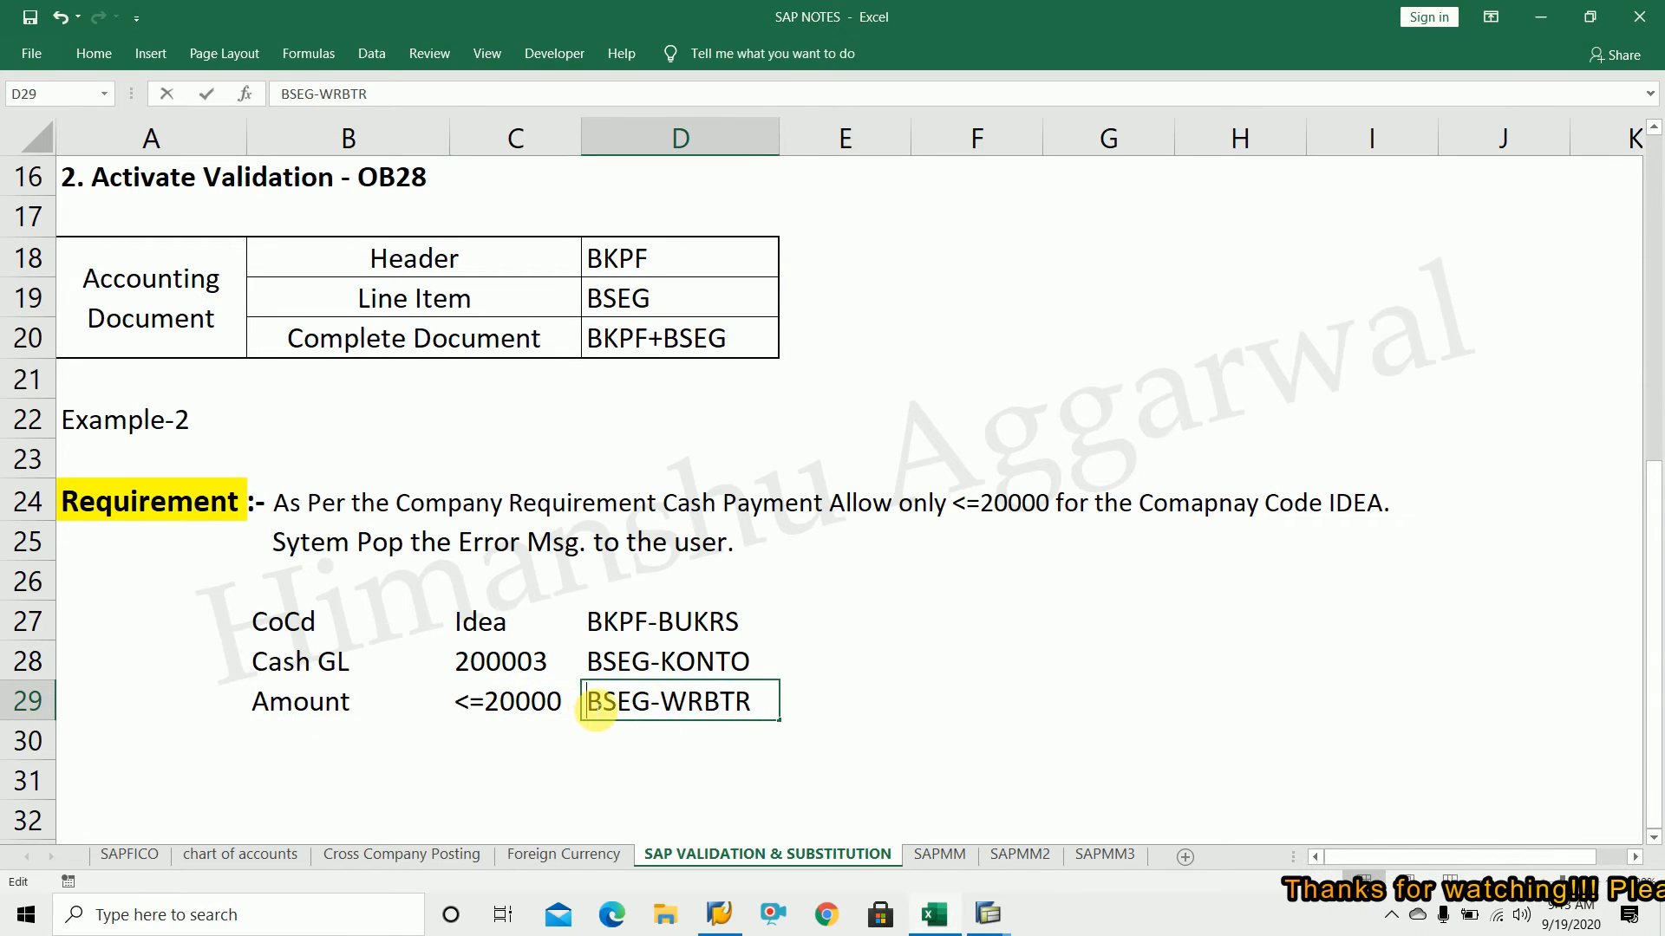
left_click_drag(584, 699, 818, 708)
key("ctrl+c")
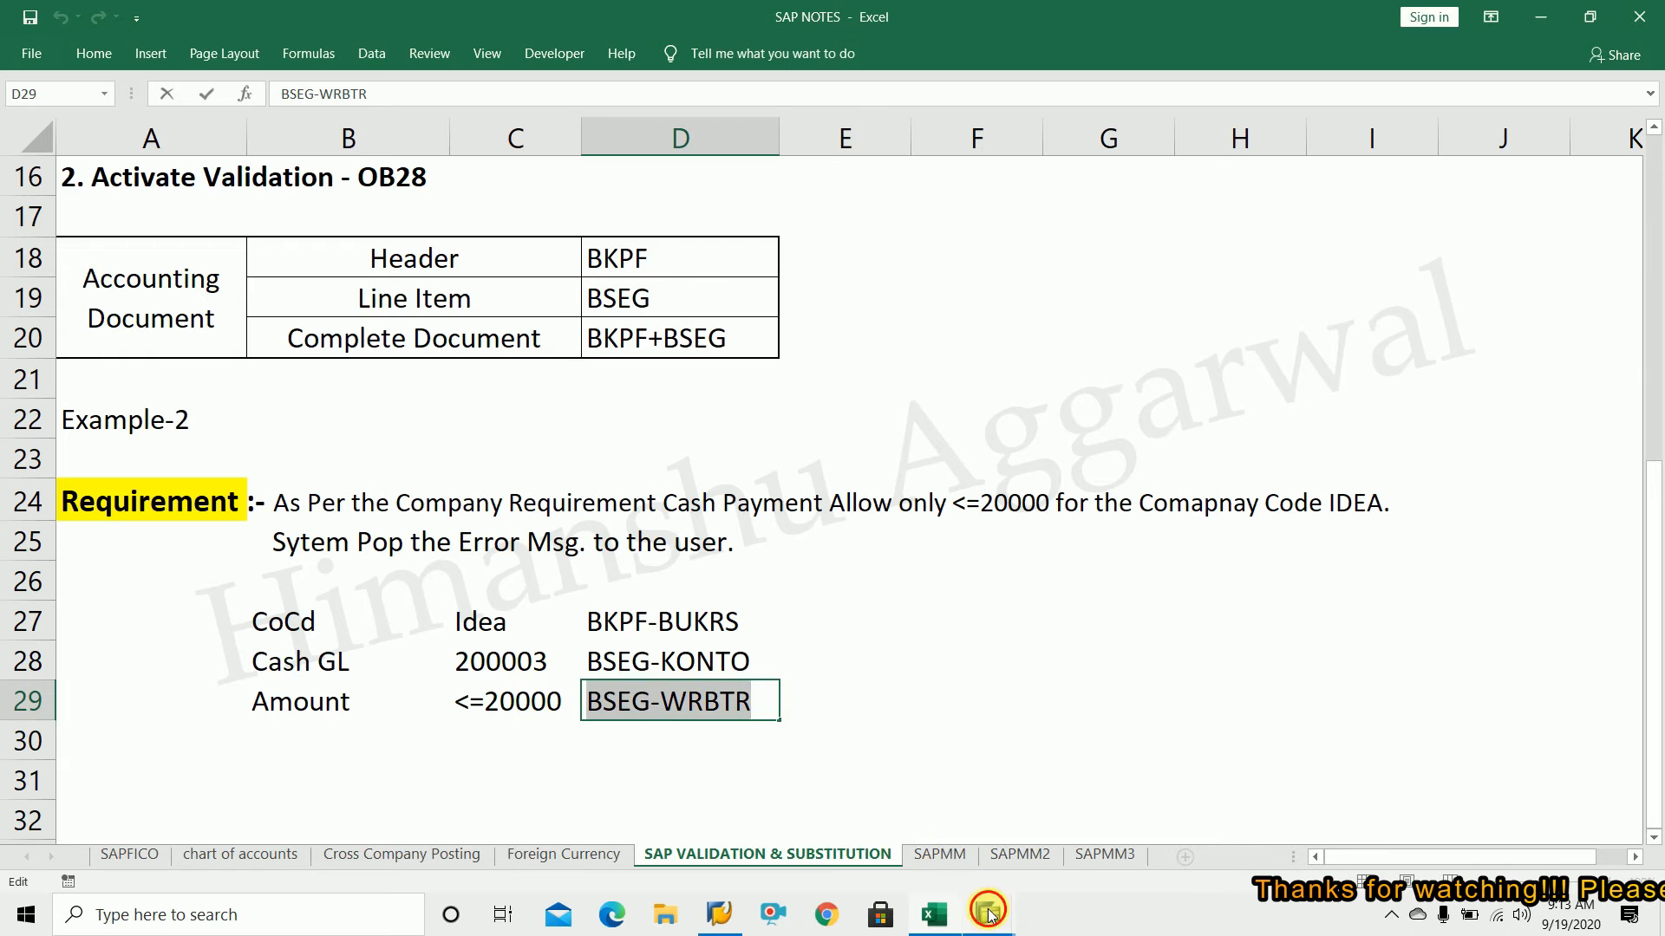
Return to the SAP check session, search for BSEG-WRBTR, and add the Amount field to the check
mouse_move(987, 913)
left_click(1064, 838)
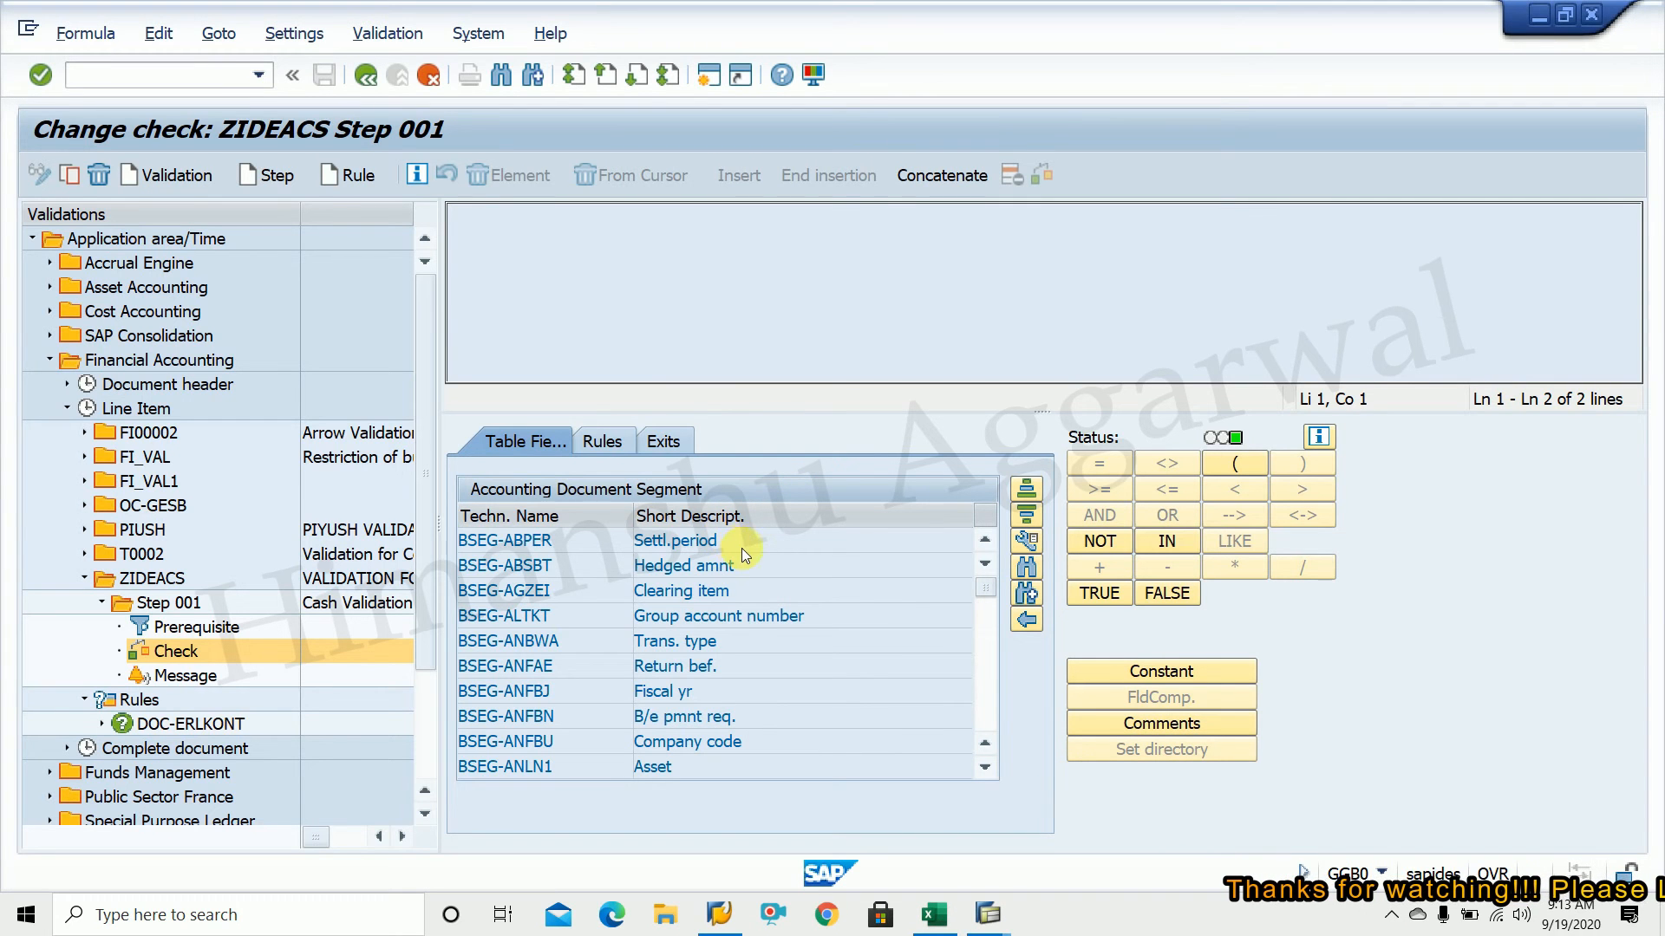
key("ctrl+f")
key("ctrl+v")
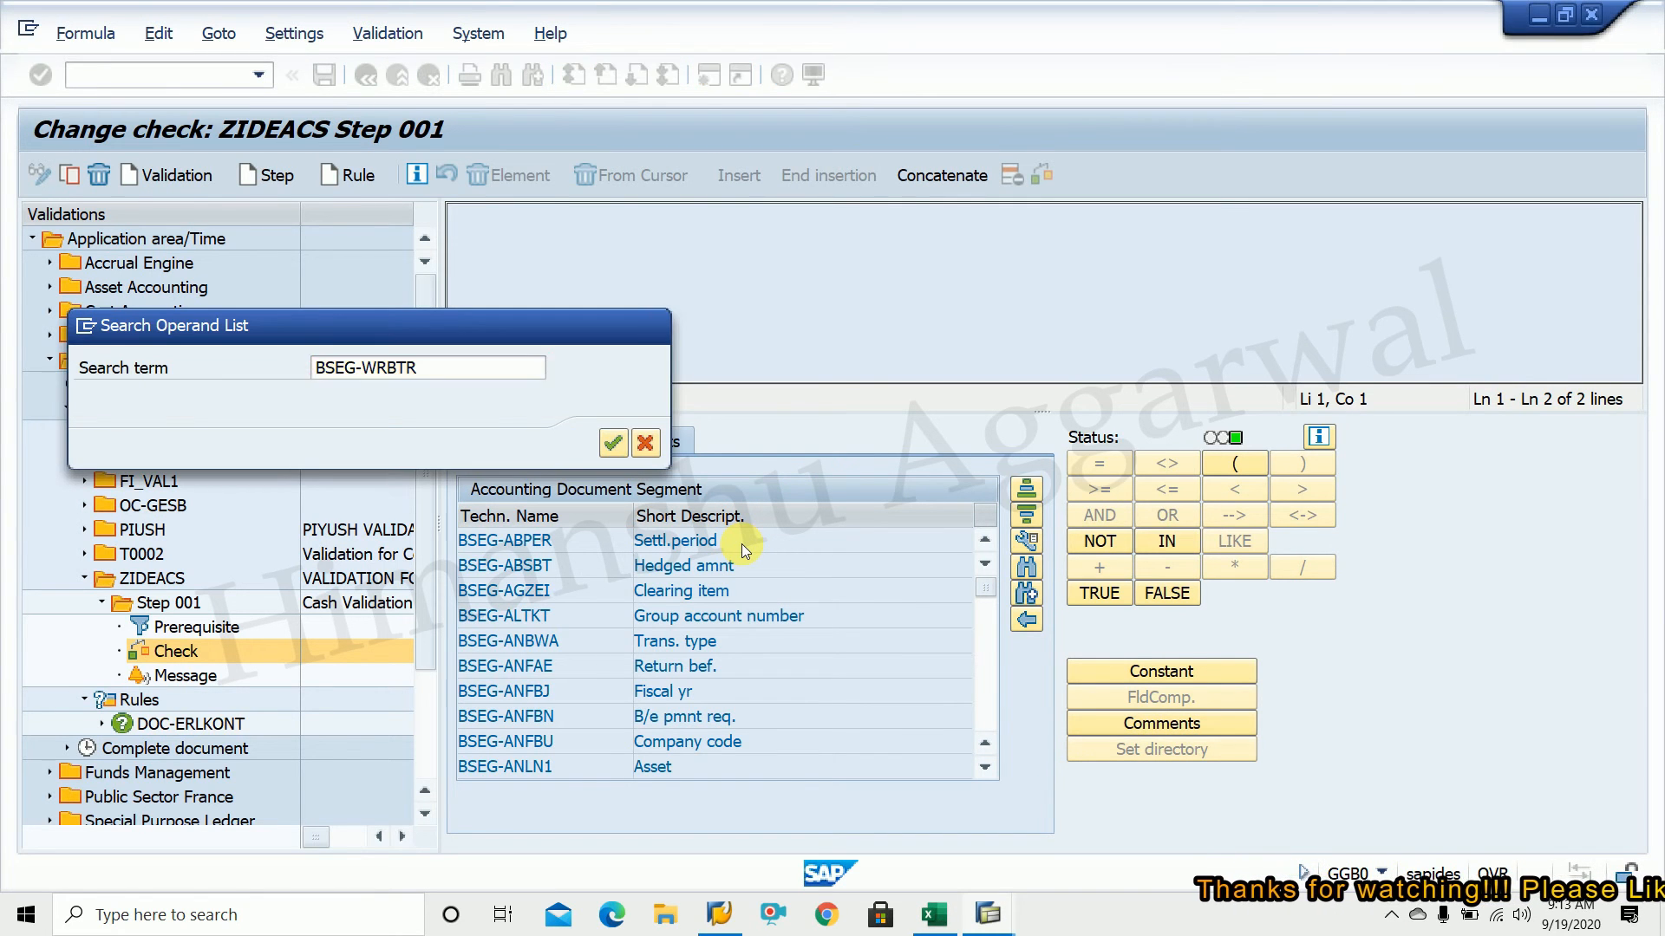
key("Return")
double_click(663, 542)
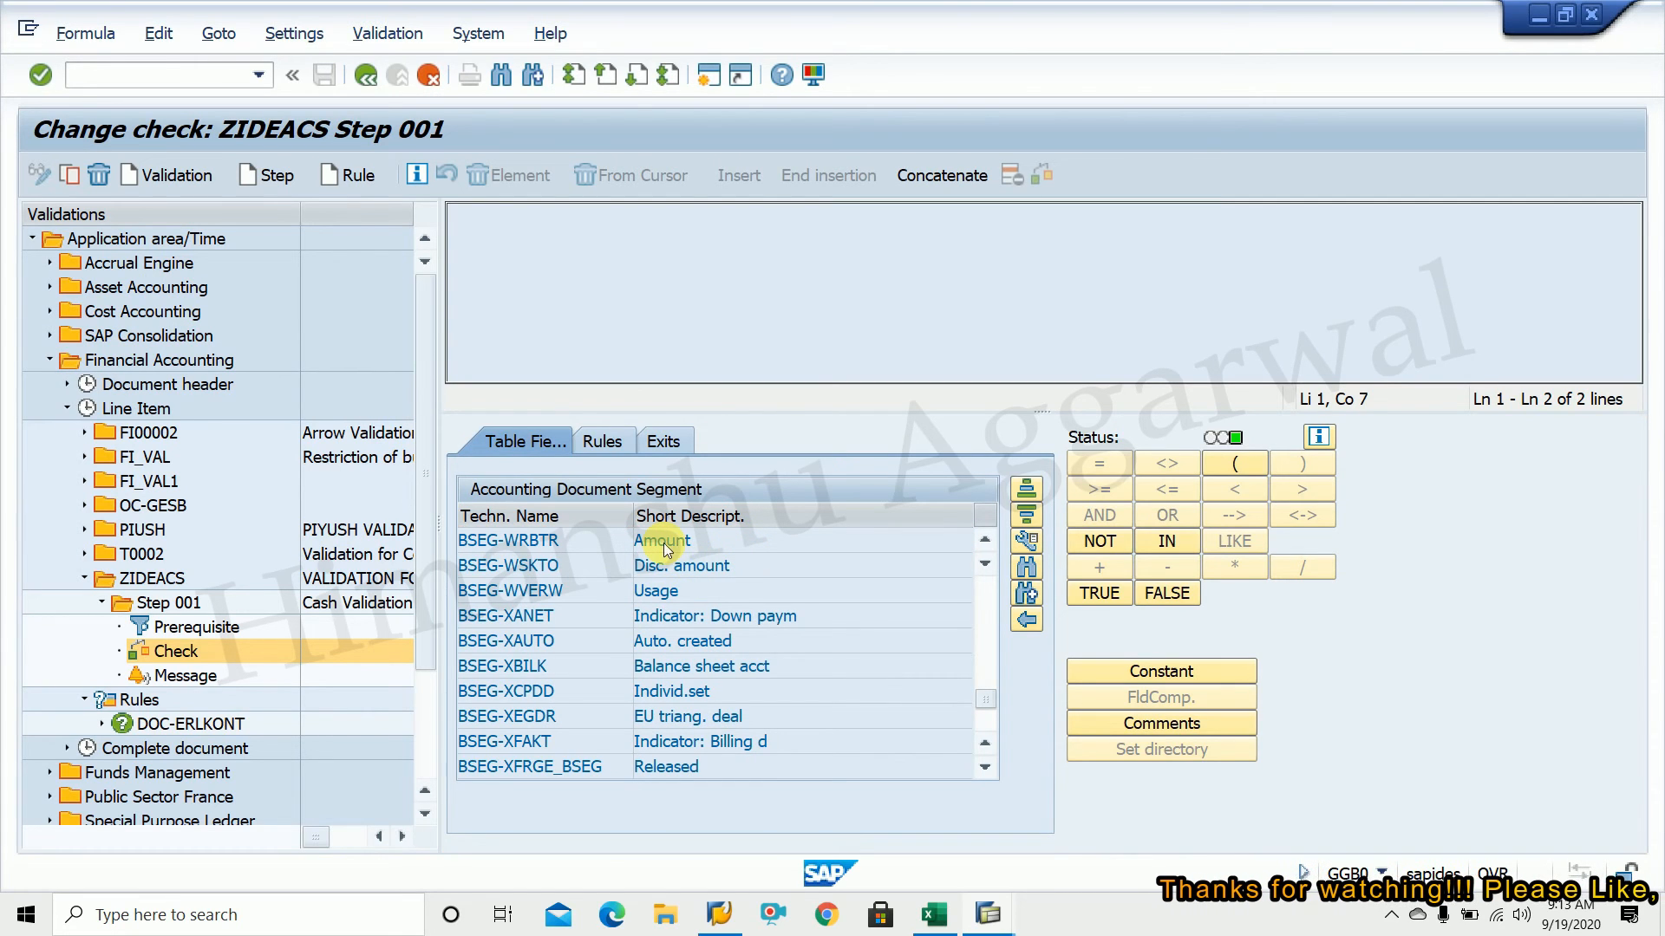
Complete the check condition so that Amount is <= the constant 20000
left_click(1170, 488)
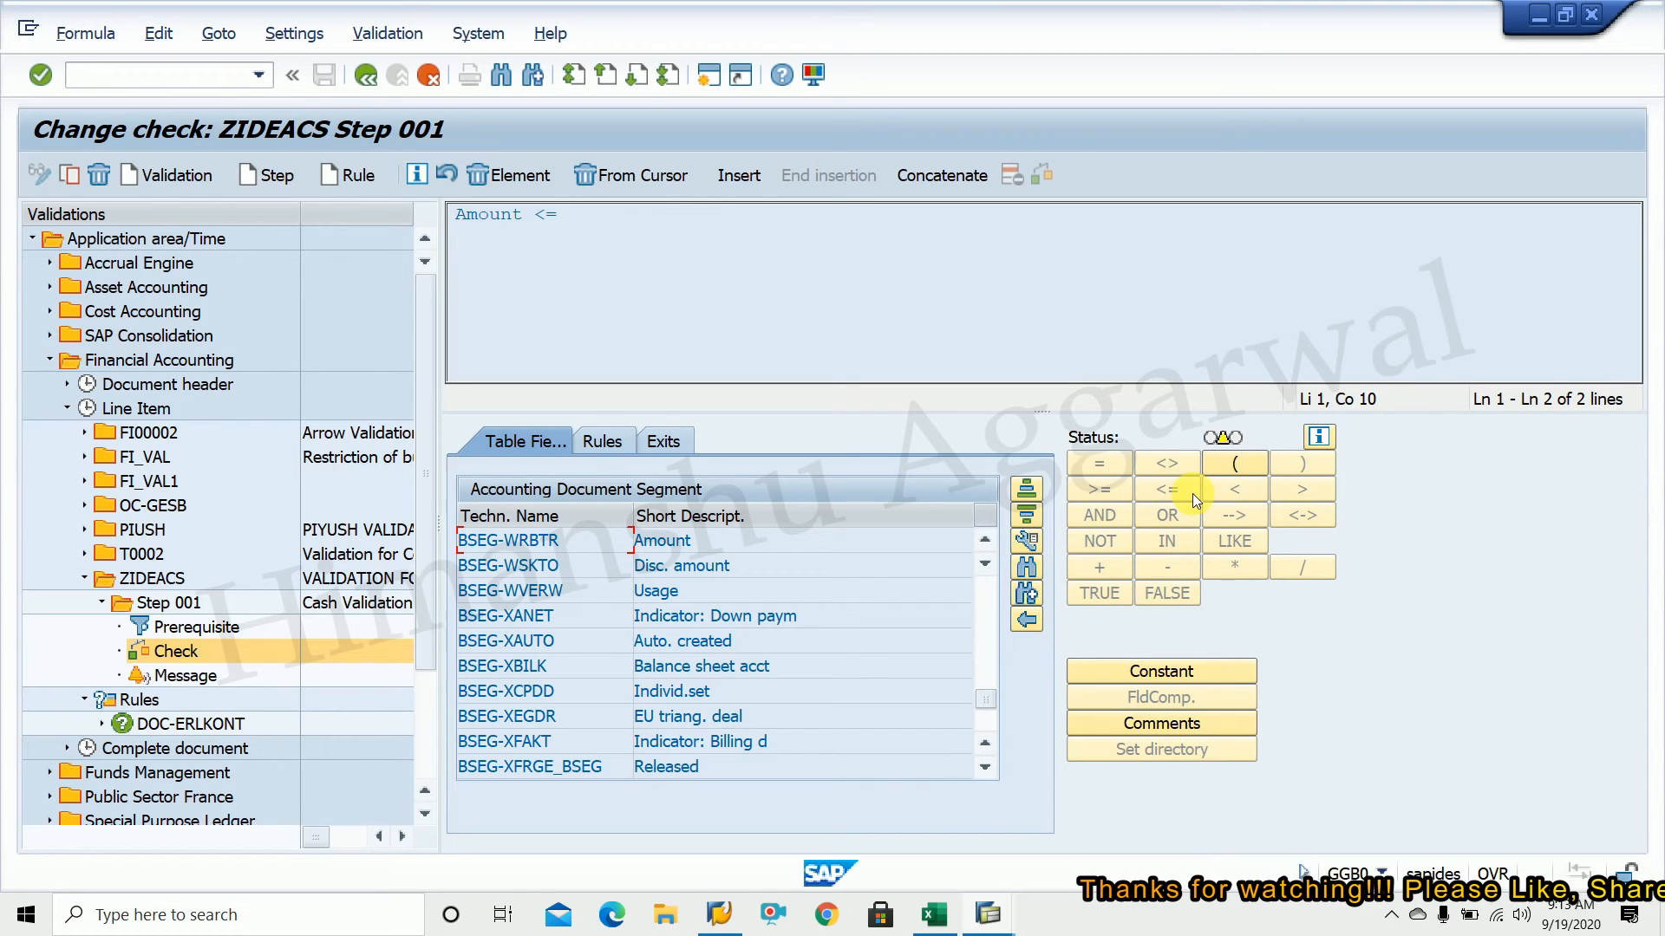
left_click(1162, 670)
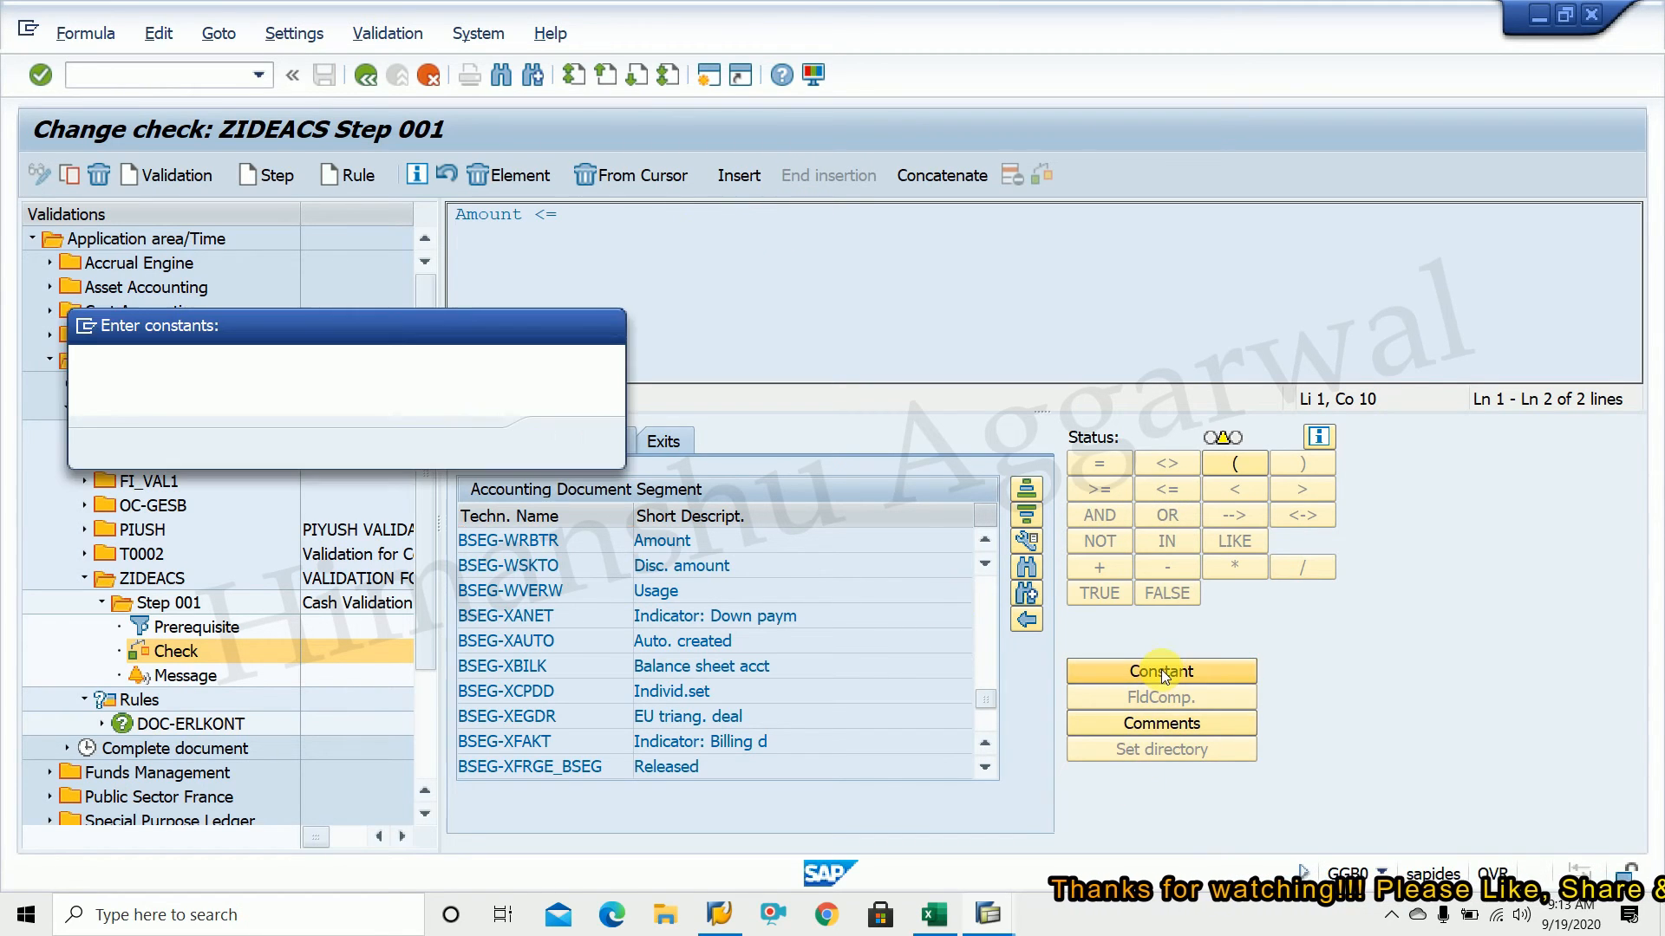
type("20000")
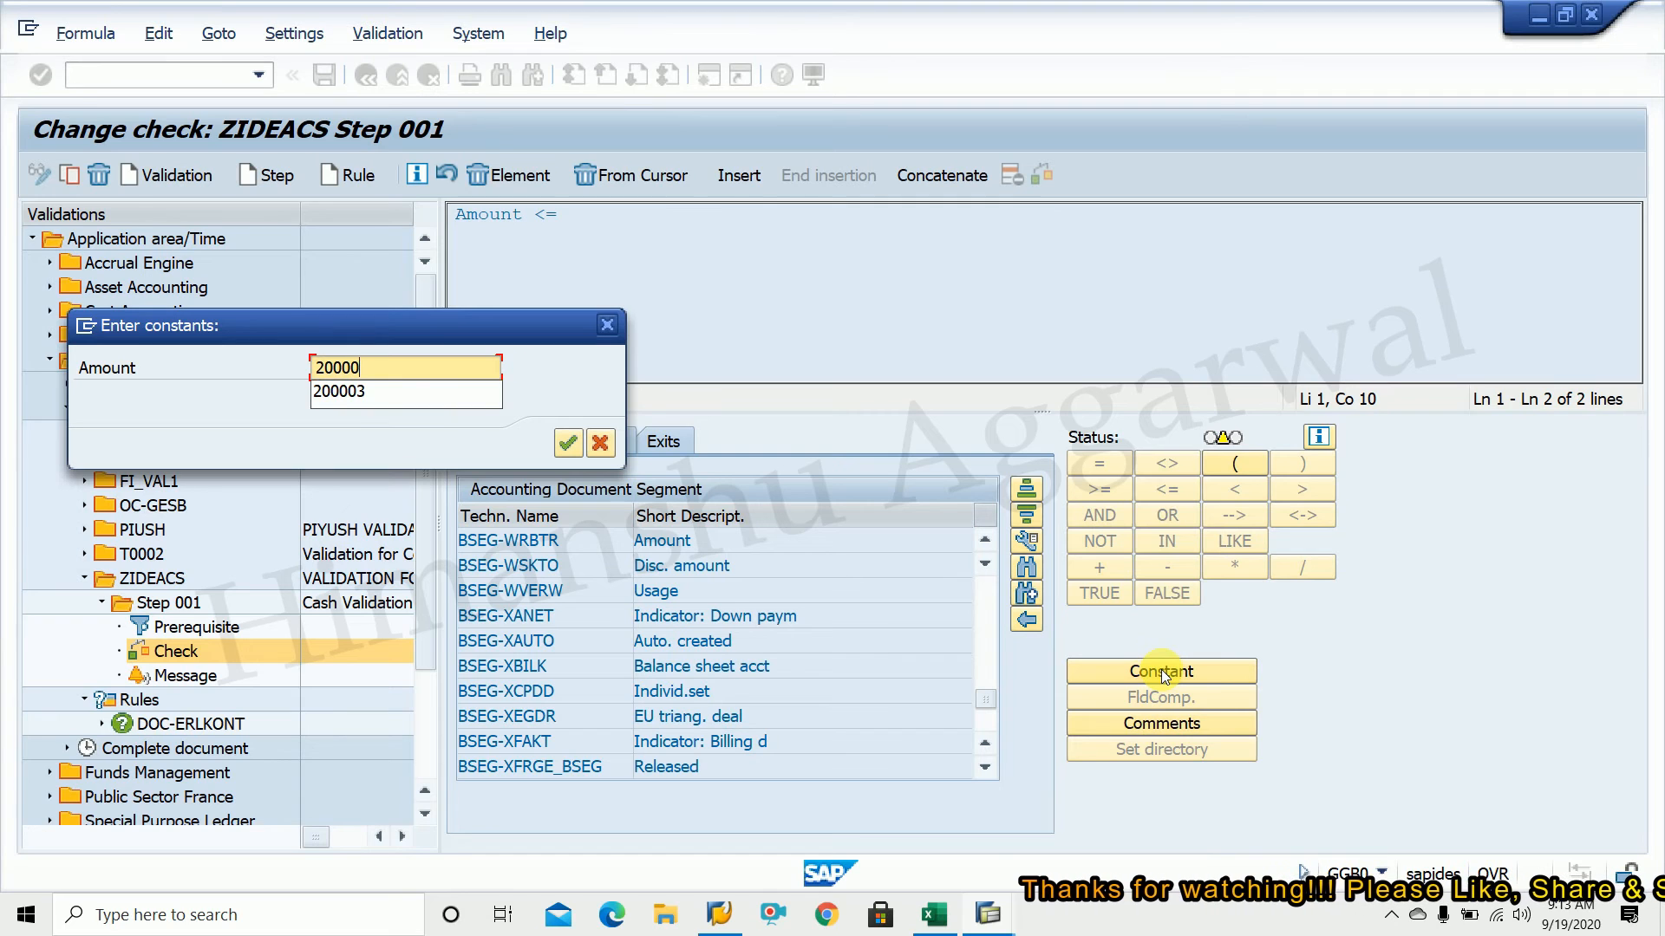
left_click(430, 373)
left_click(580, 444)
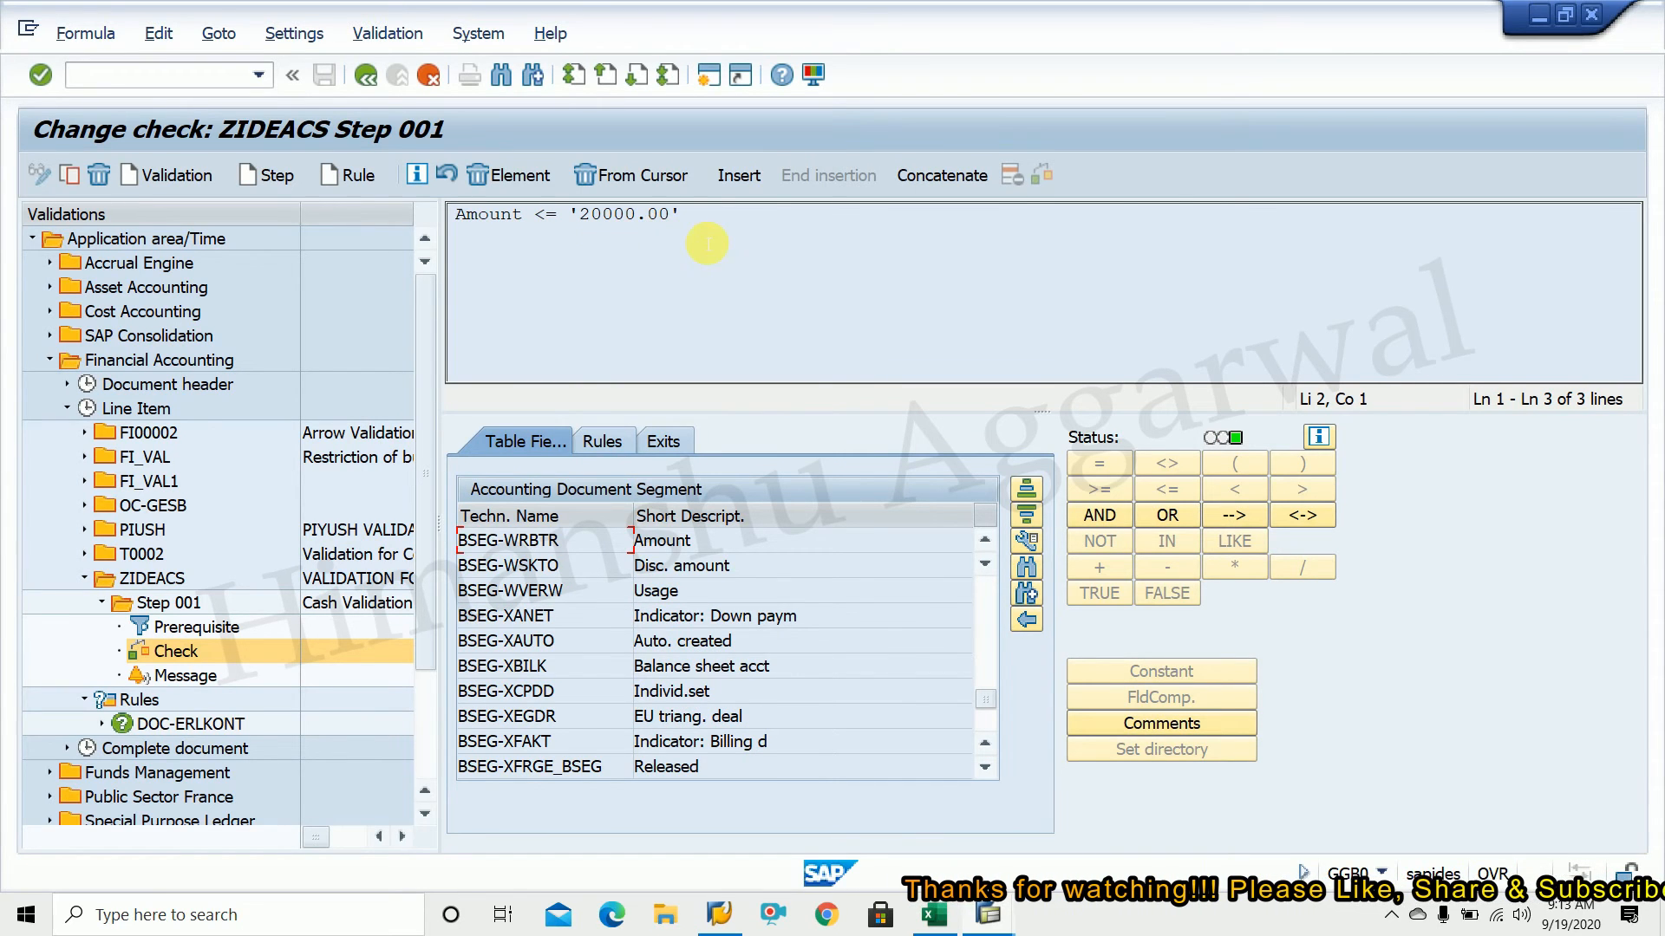
Open the Step 001 message, go to message class Z1 maintenance, and open free number 025 for editing in the original language
double_click(193, 681)
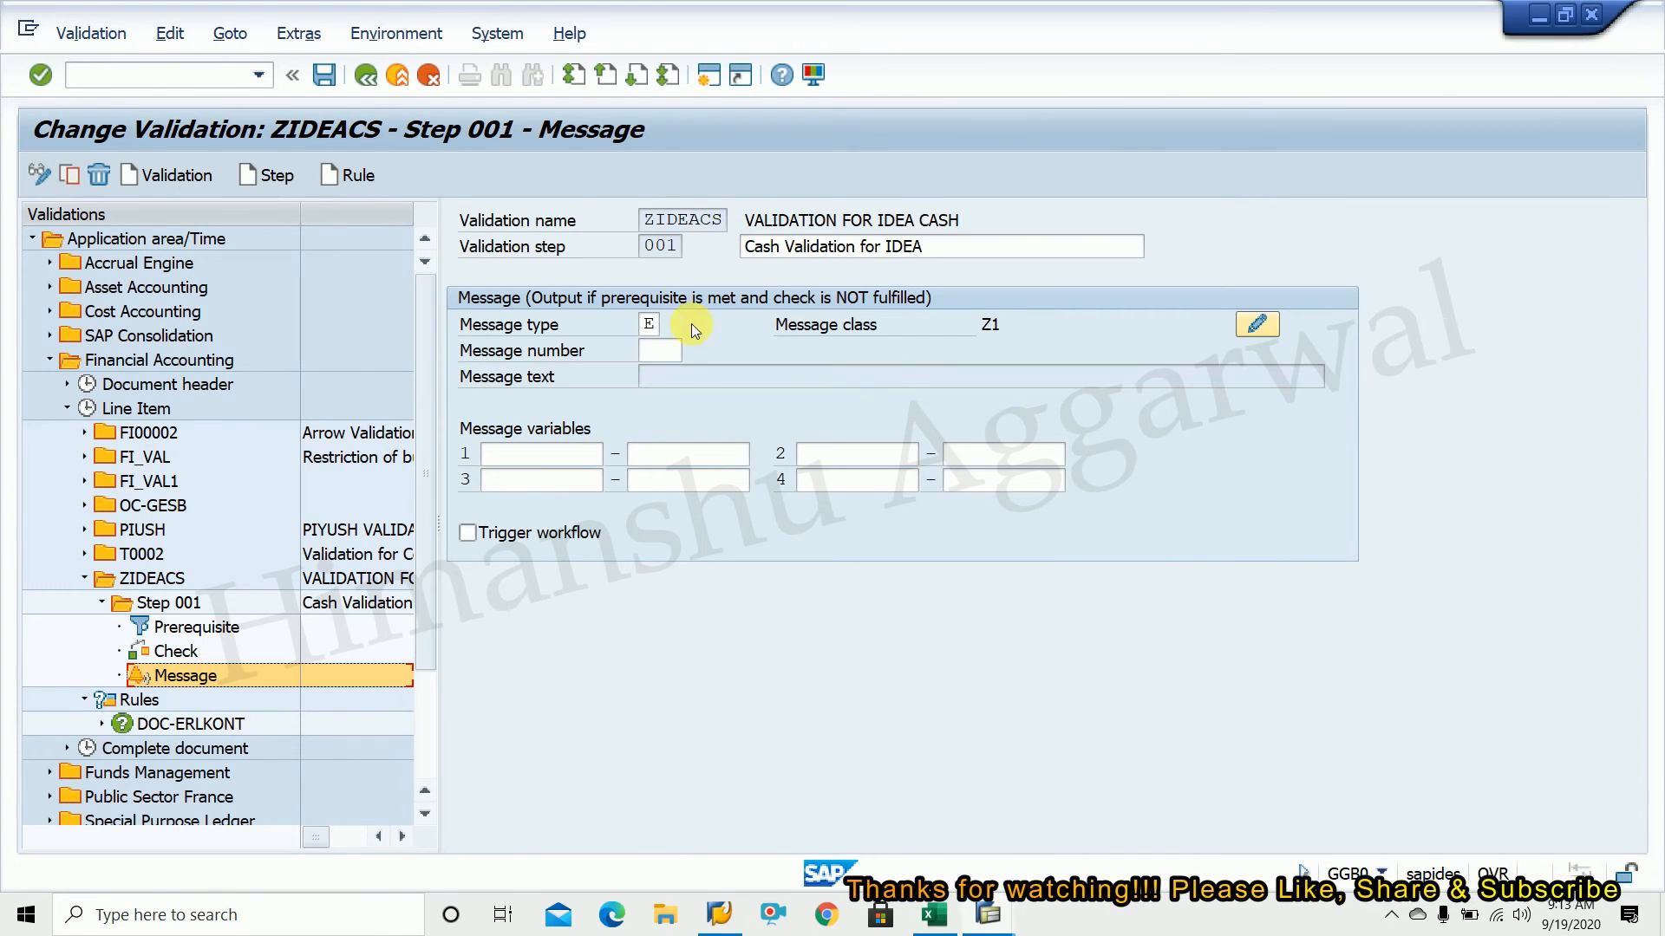
left_click(1257, 326)
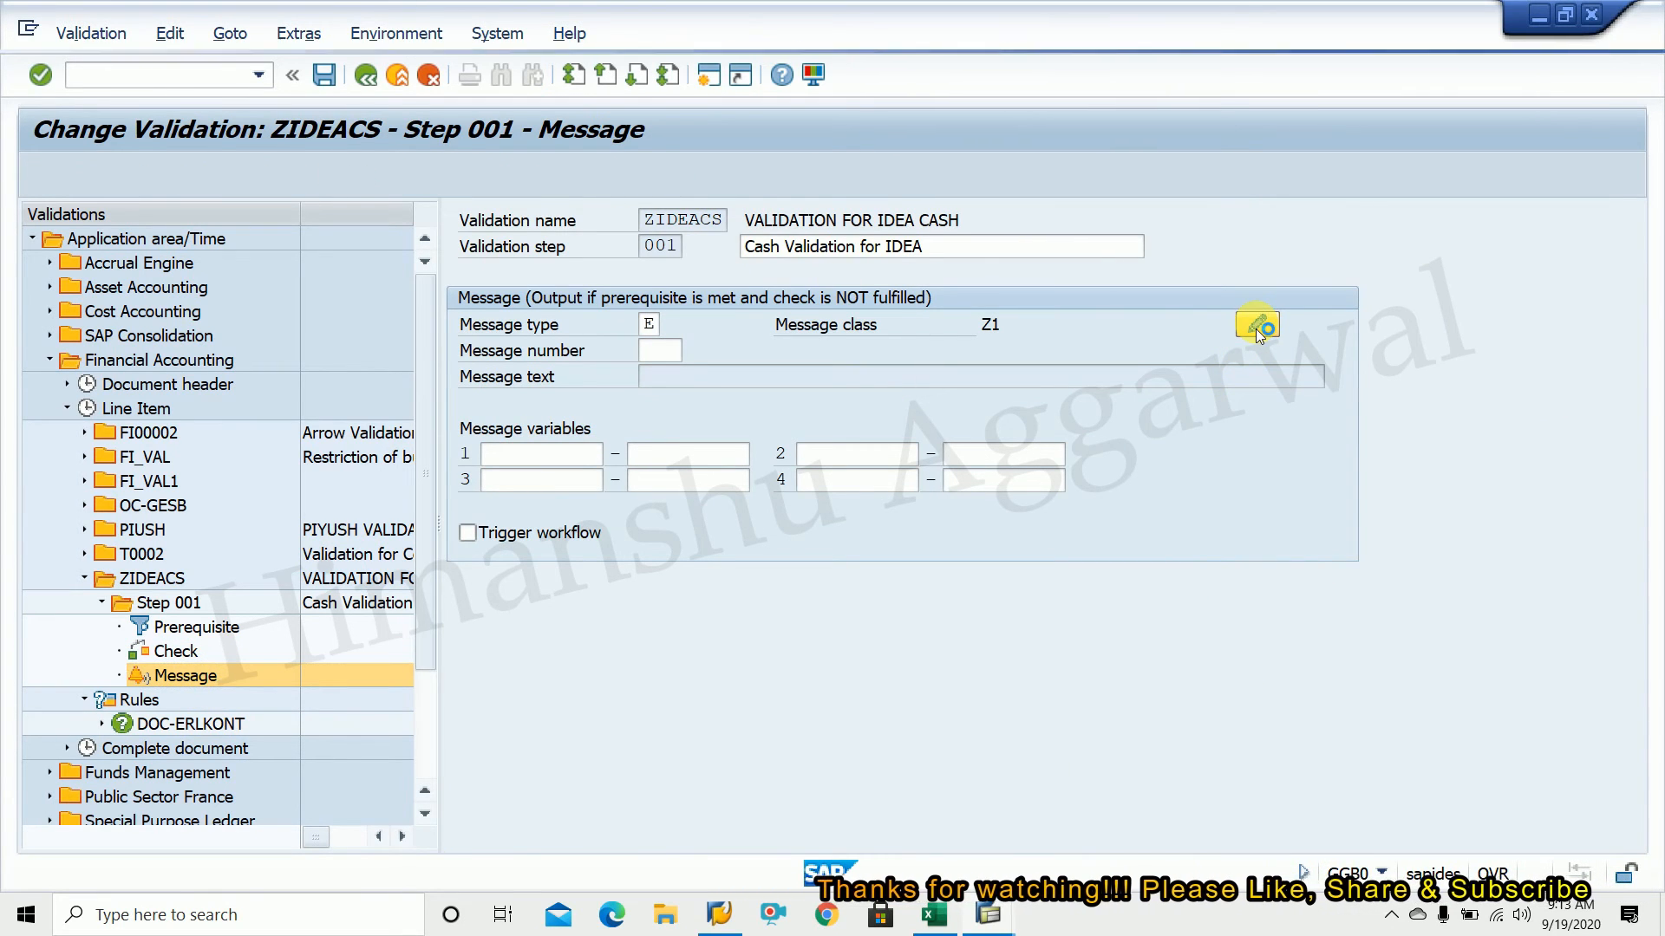
left_click(354, 178)
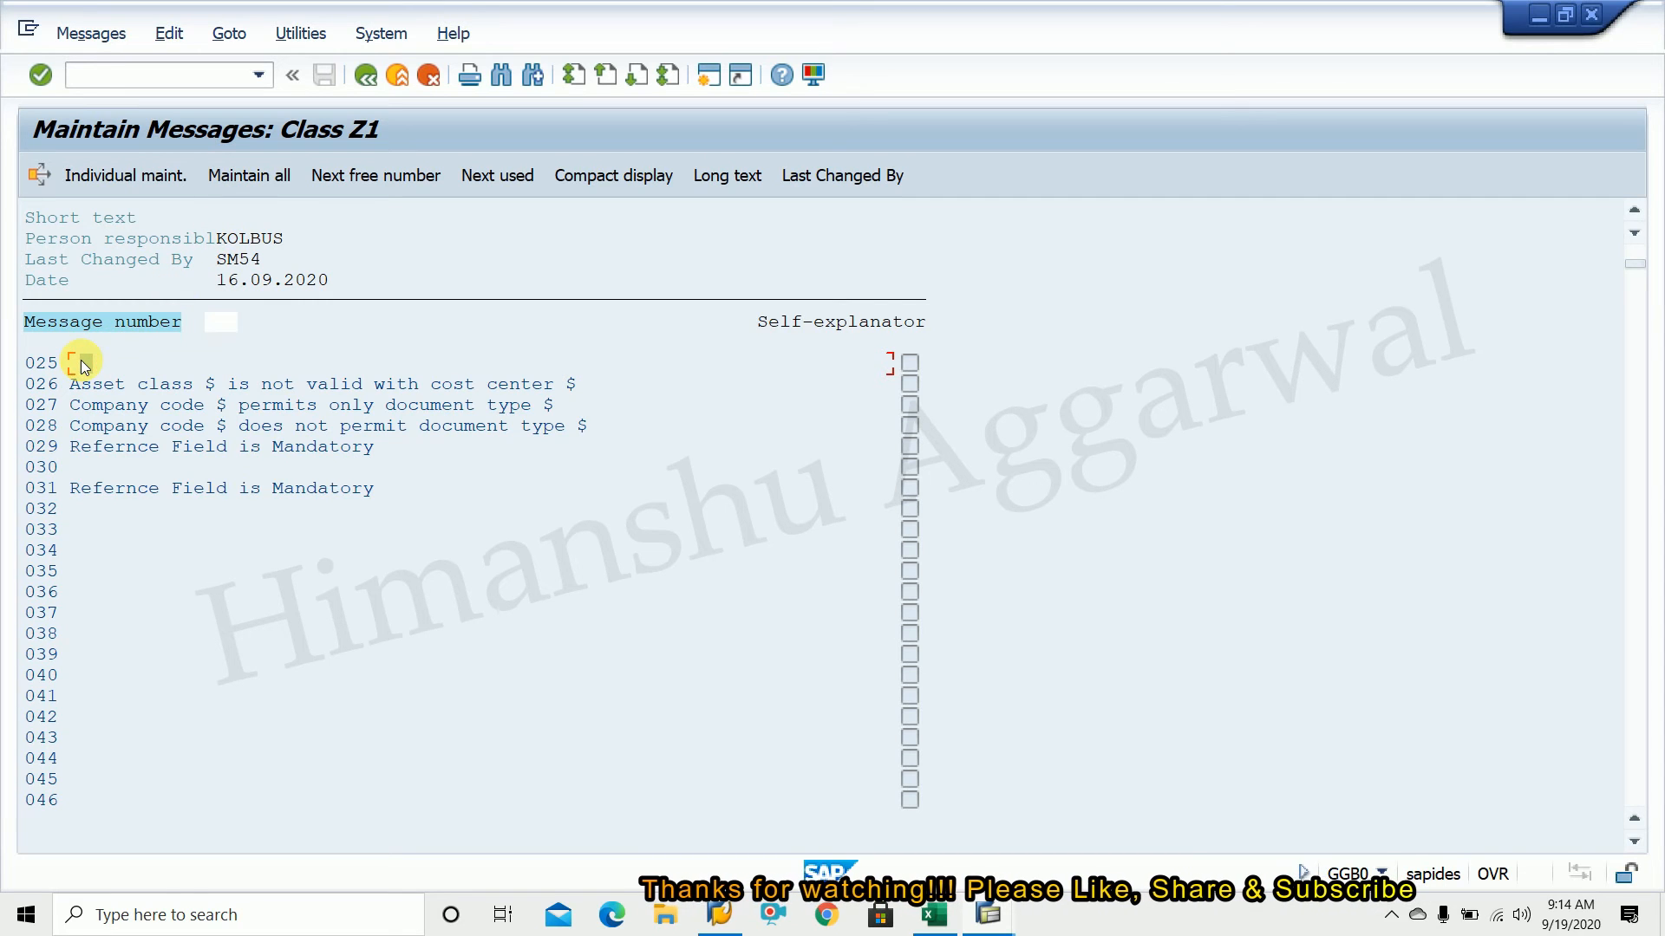
double_click(81, 362)
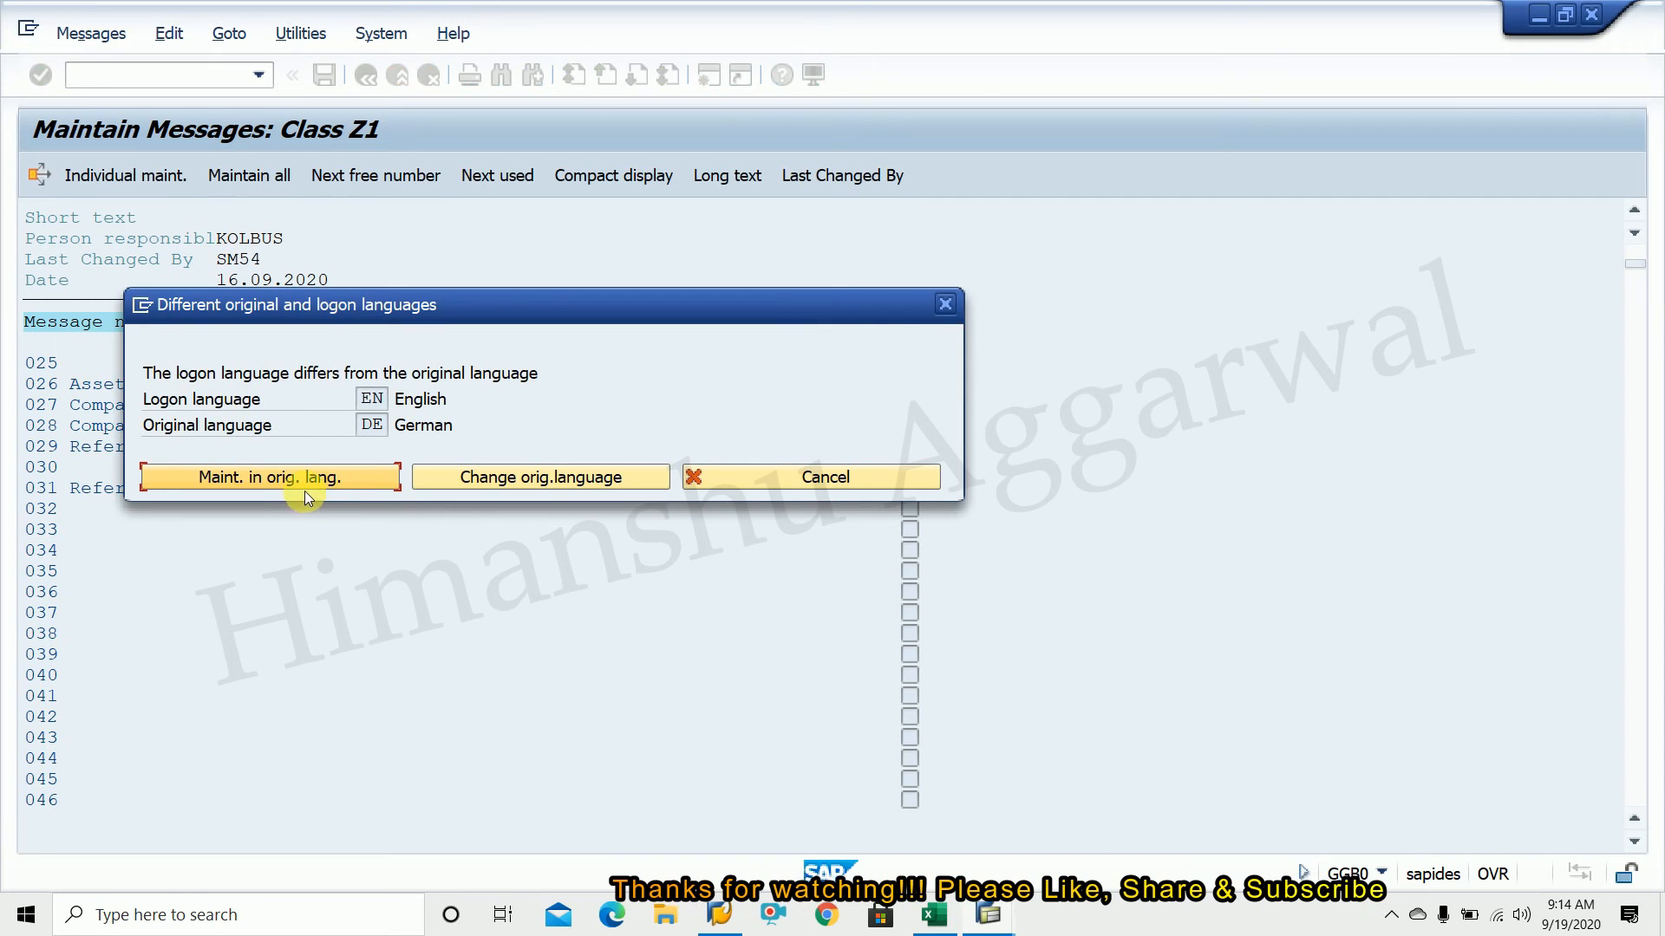
left_click(303, 488)
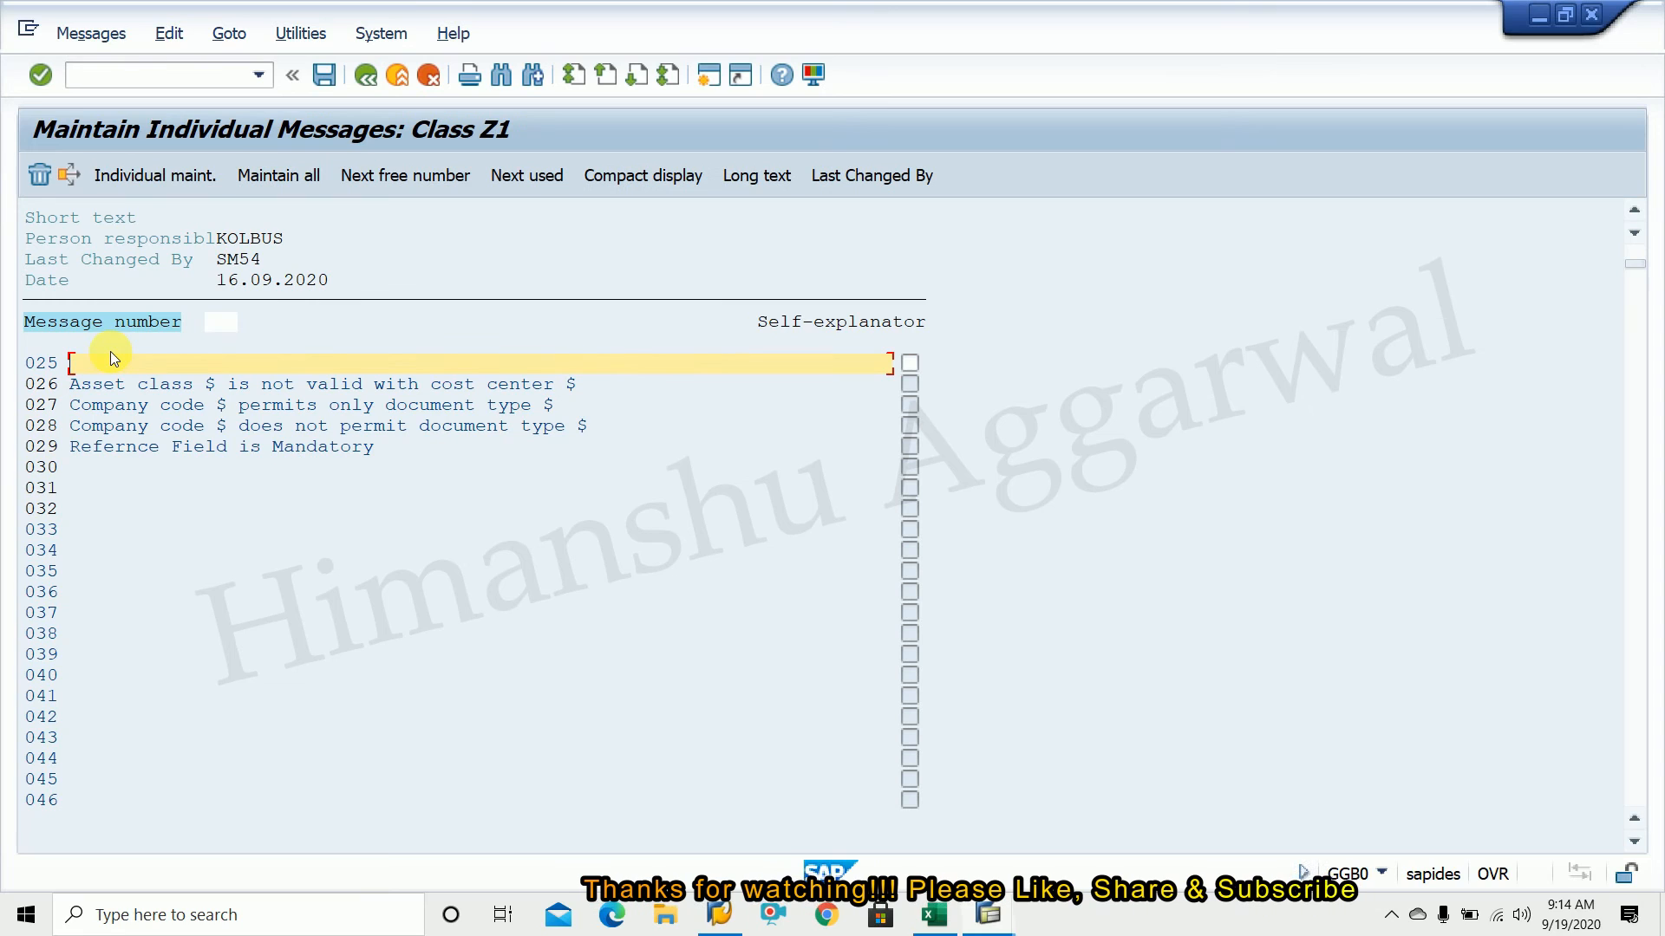
Enter "Cash Payment Allow only 20,000" as the text of message 025 and save it
type("Cash Pay")
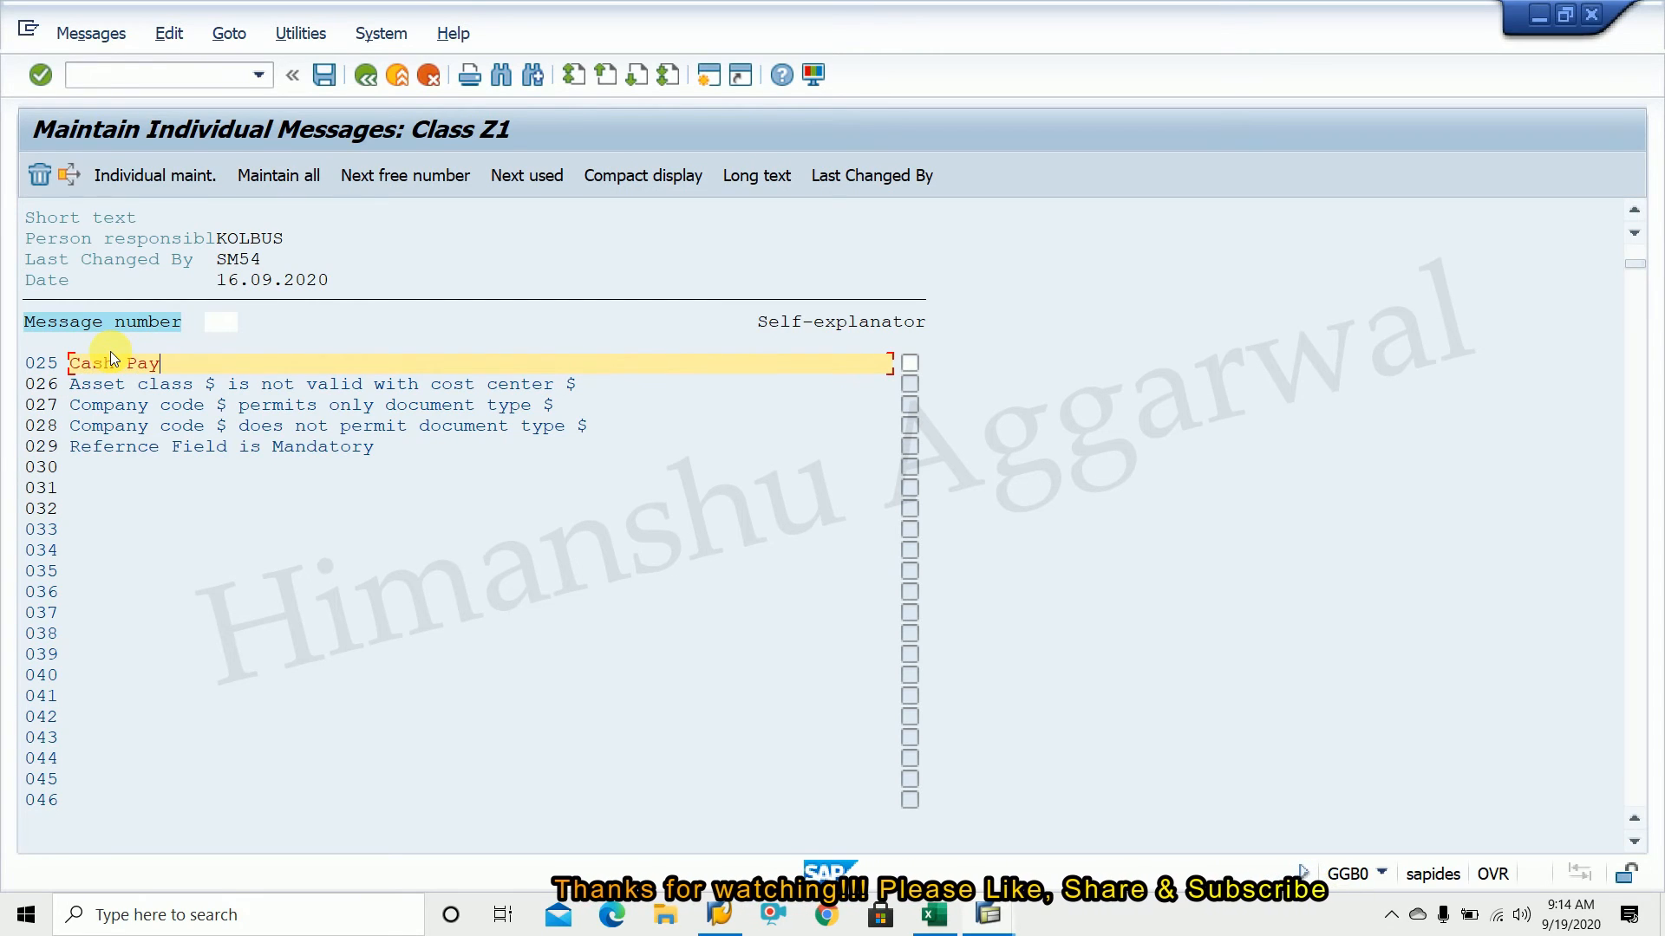
type("ment Allo")
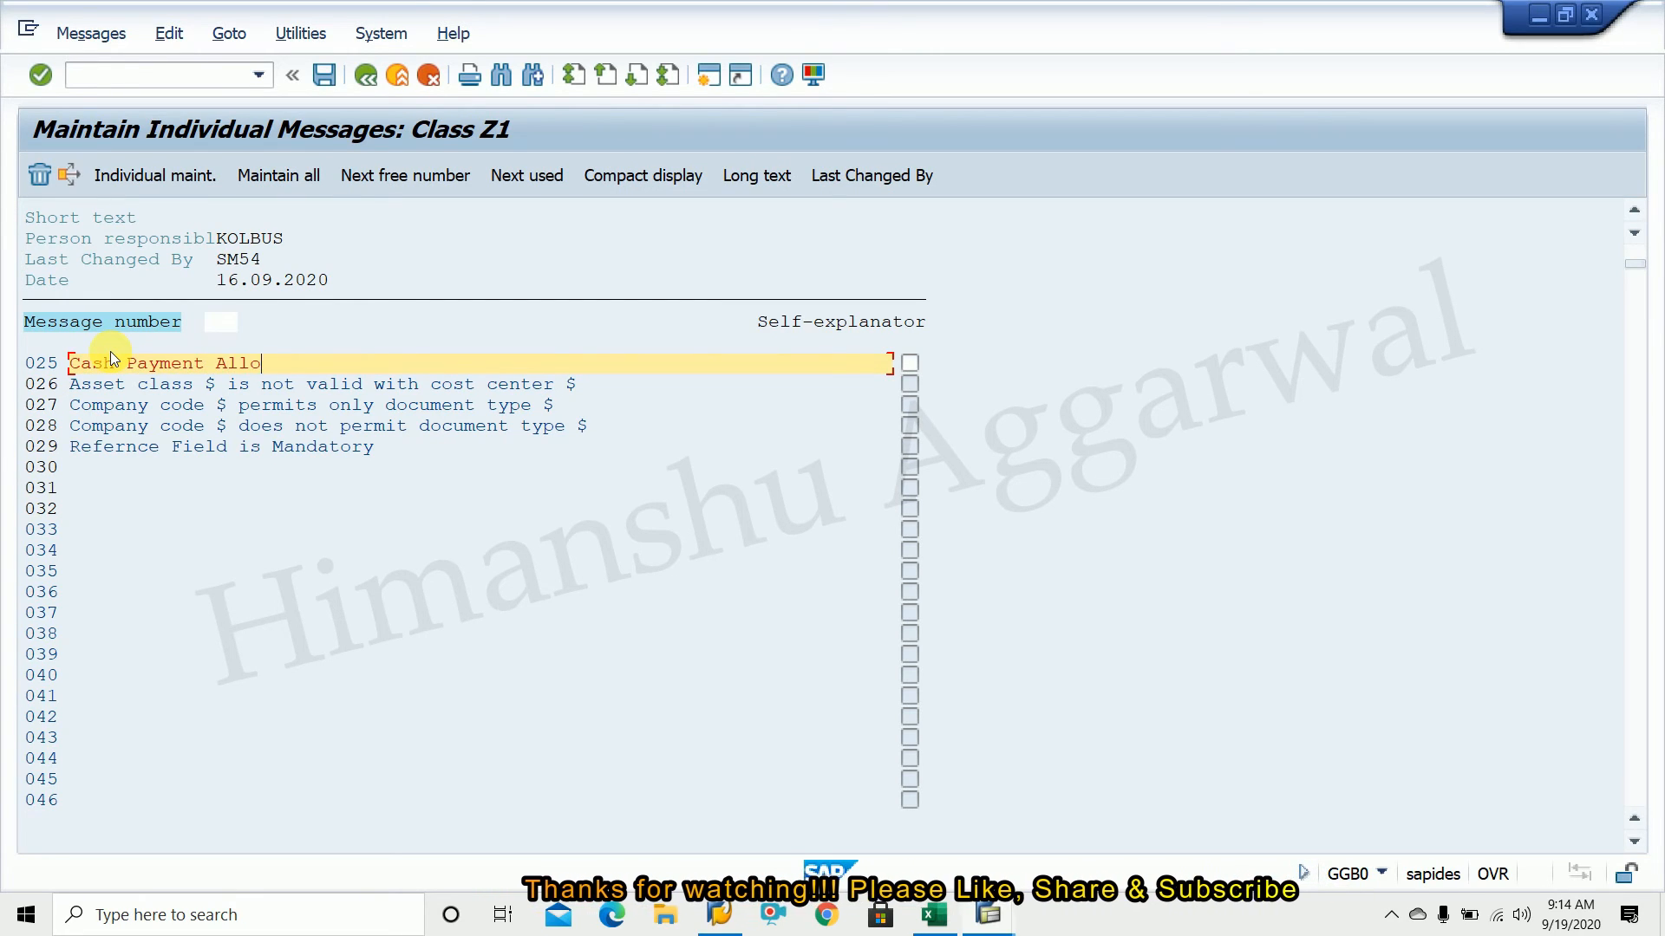
type("w only ")
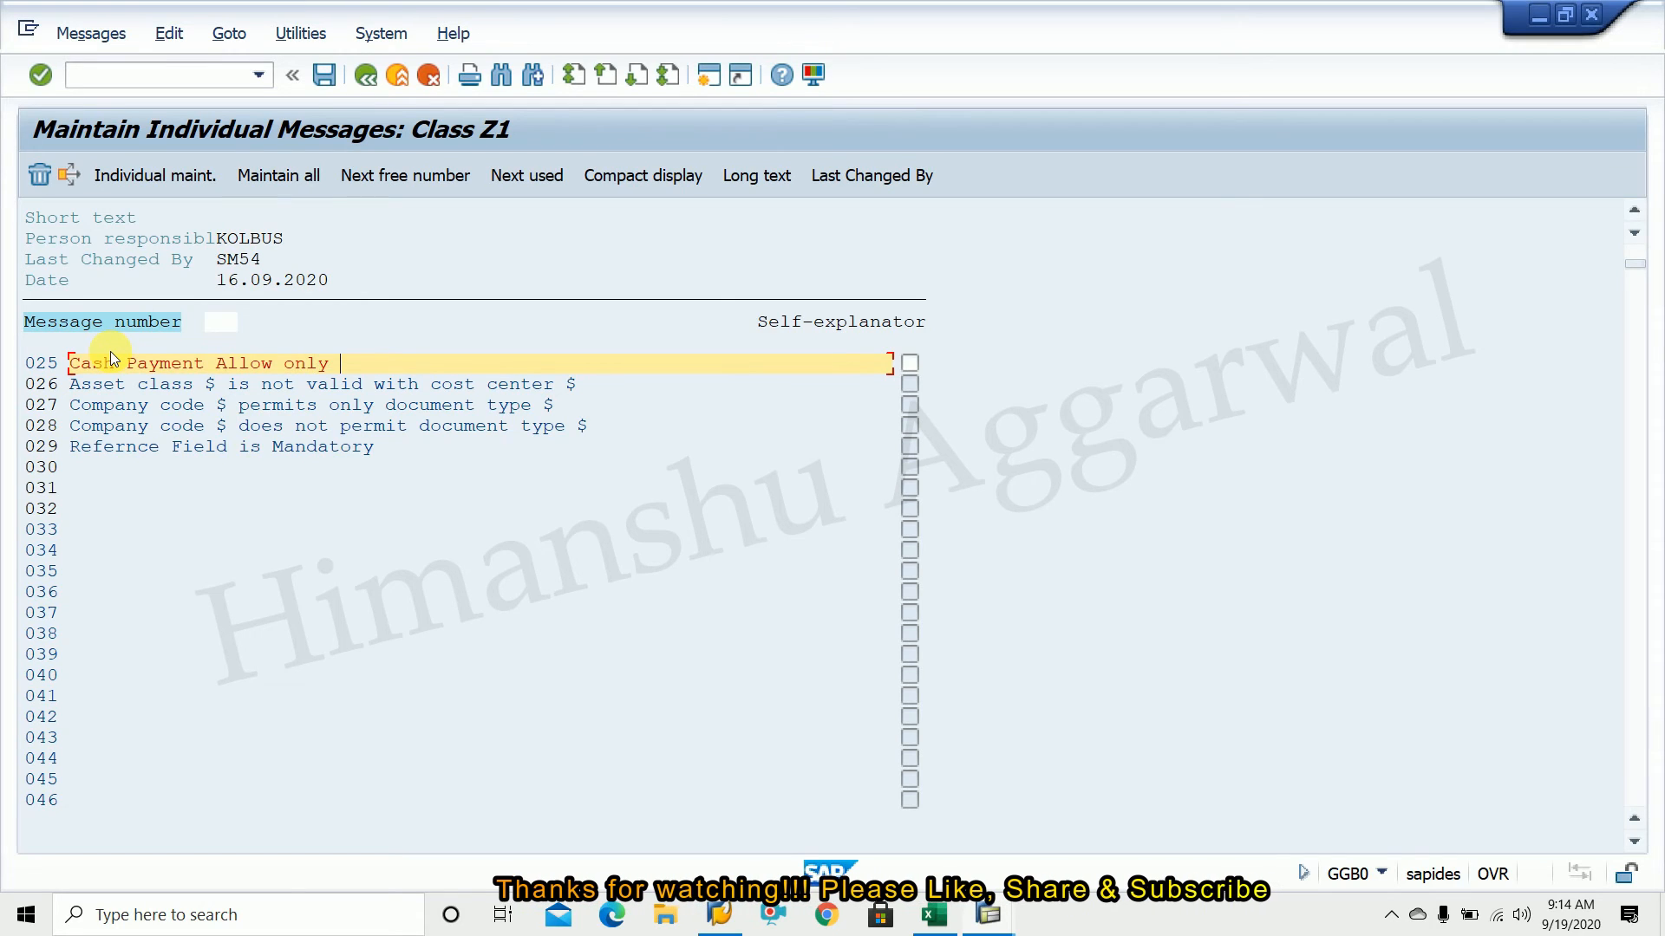
type("20,000")
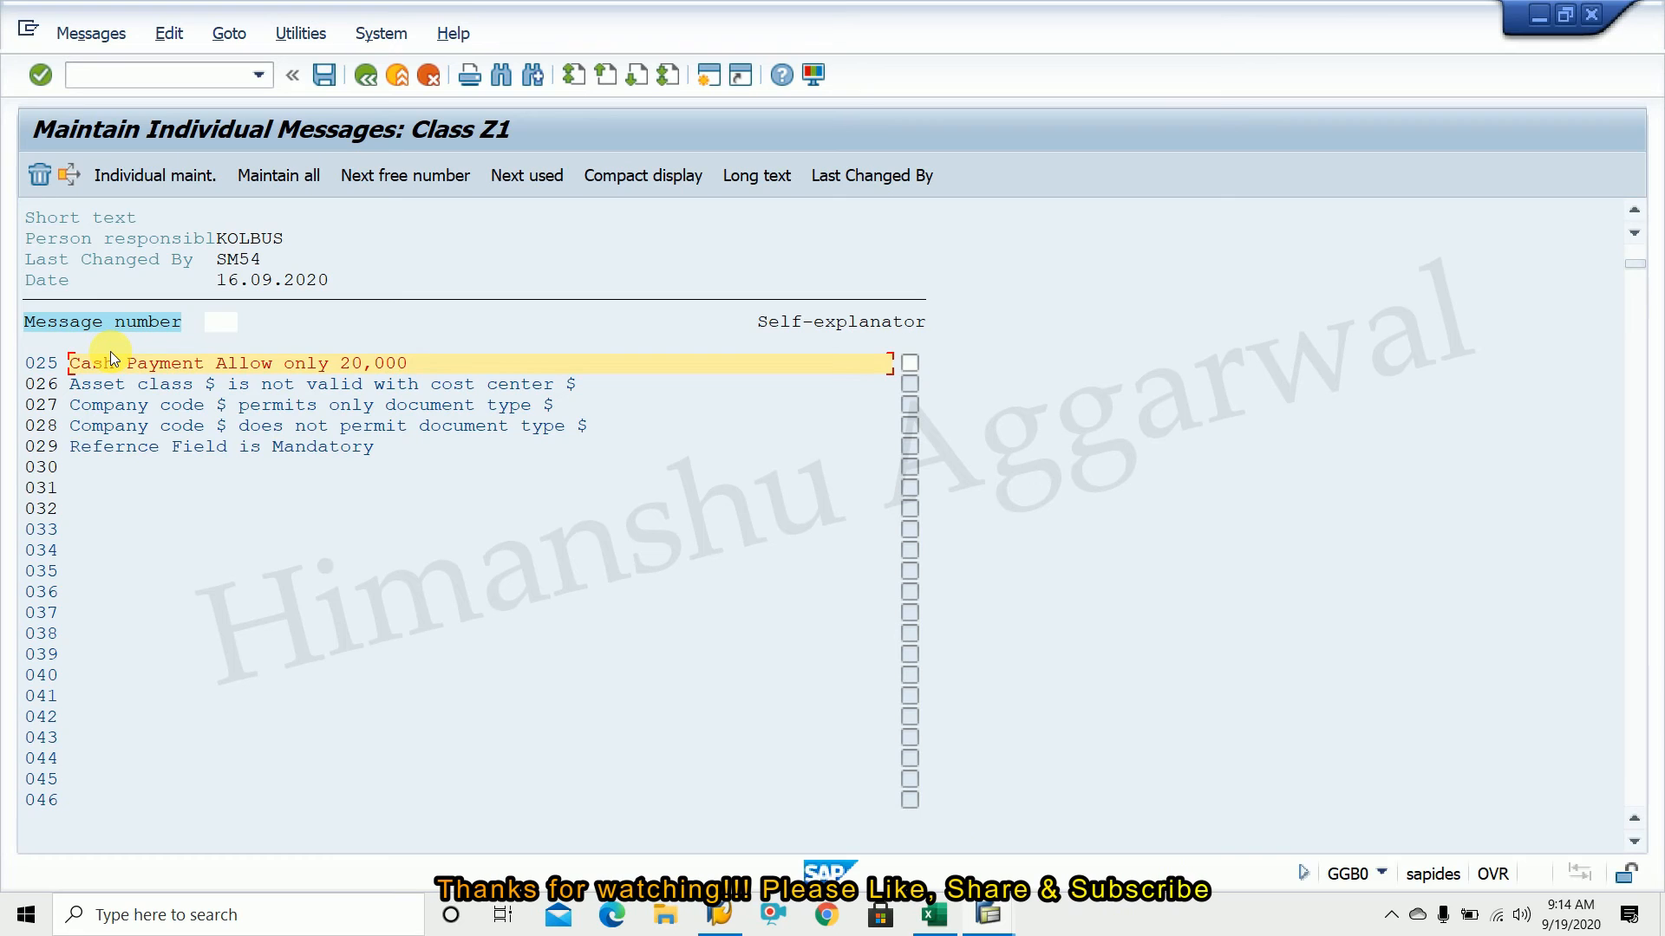
left_click(323, 81)
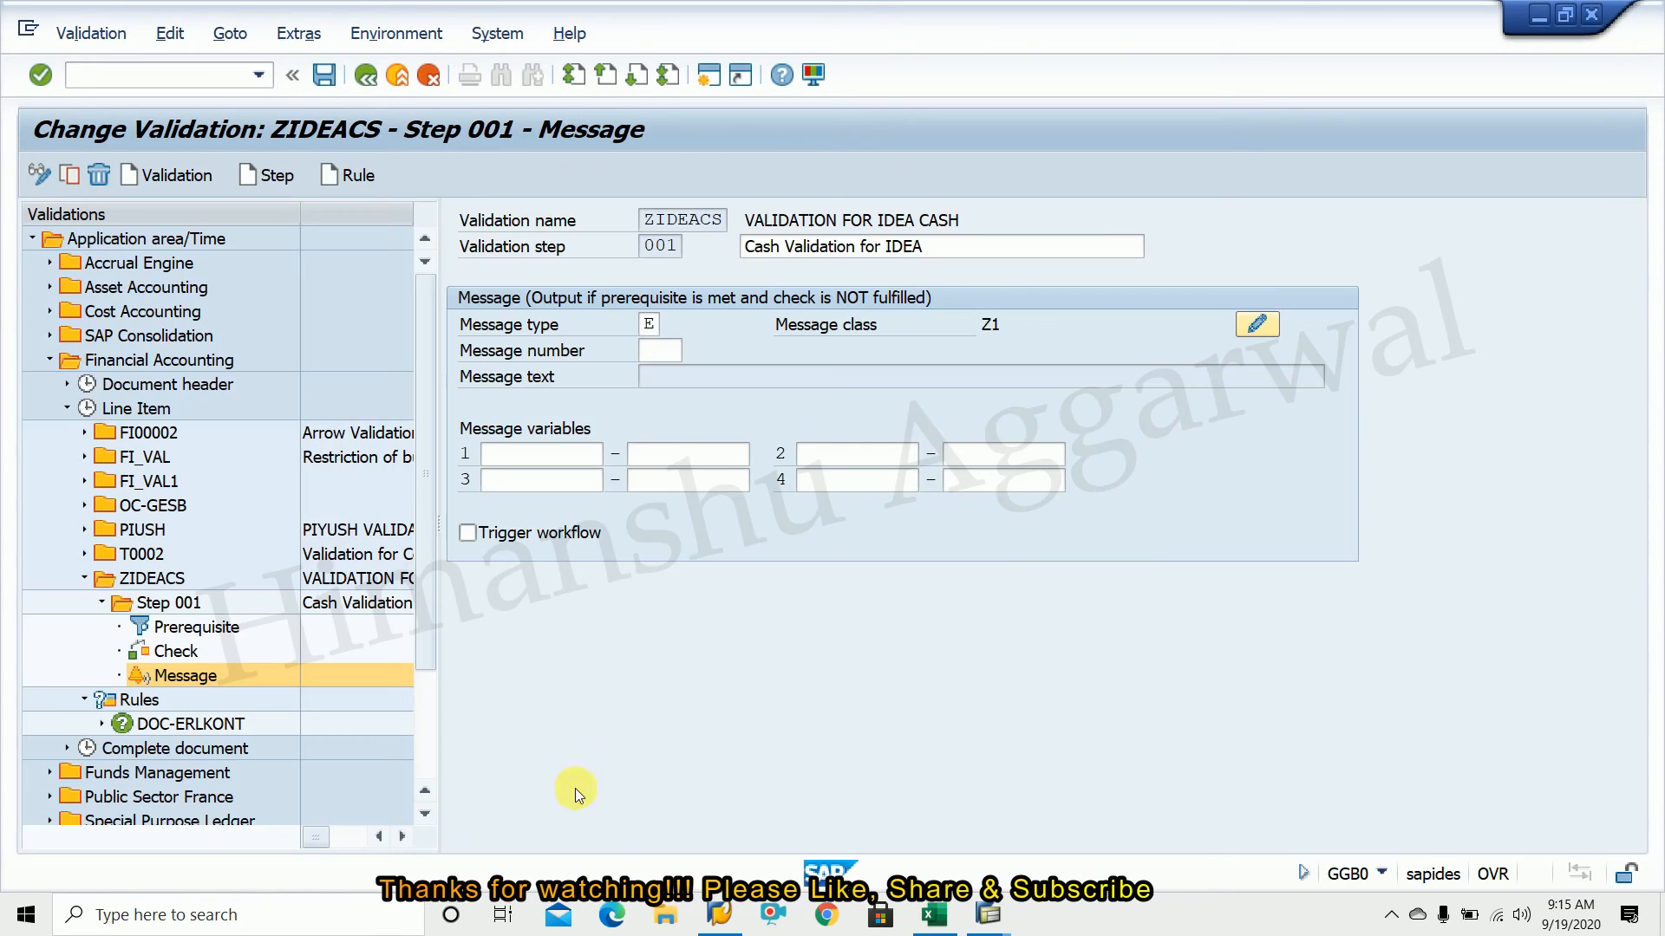
Assign message number 025 to the Step 001 message, save the validation, and leave the transaction
left_click(666, 351)
left_click(695, 357)
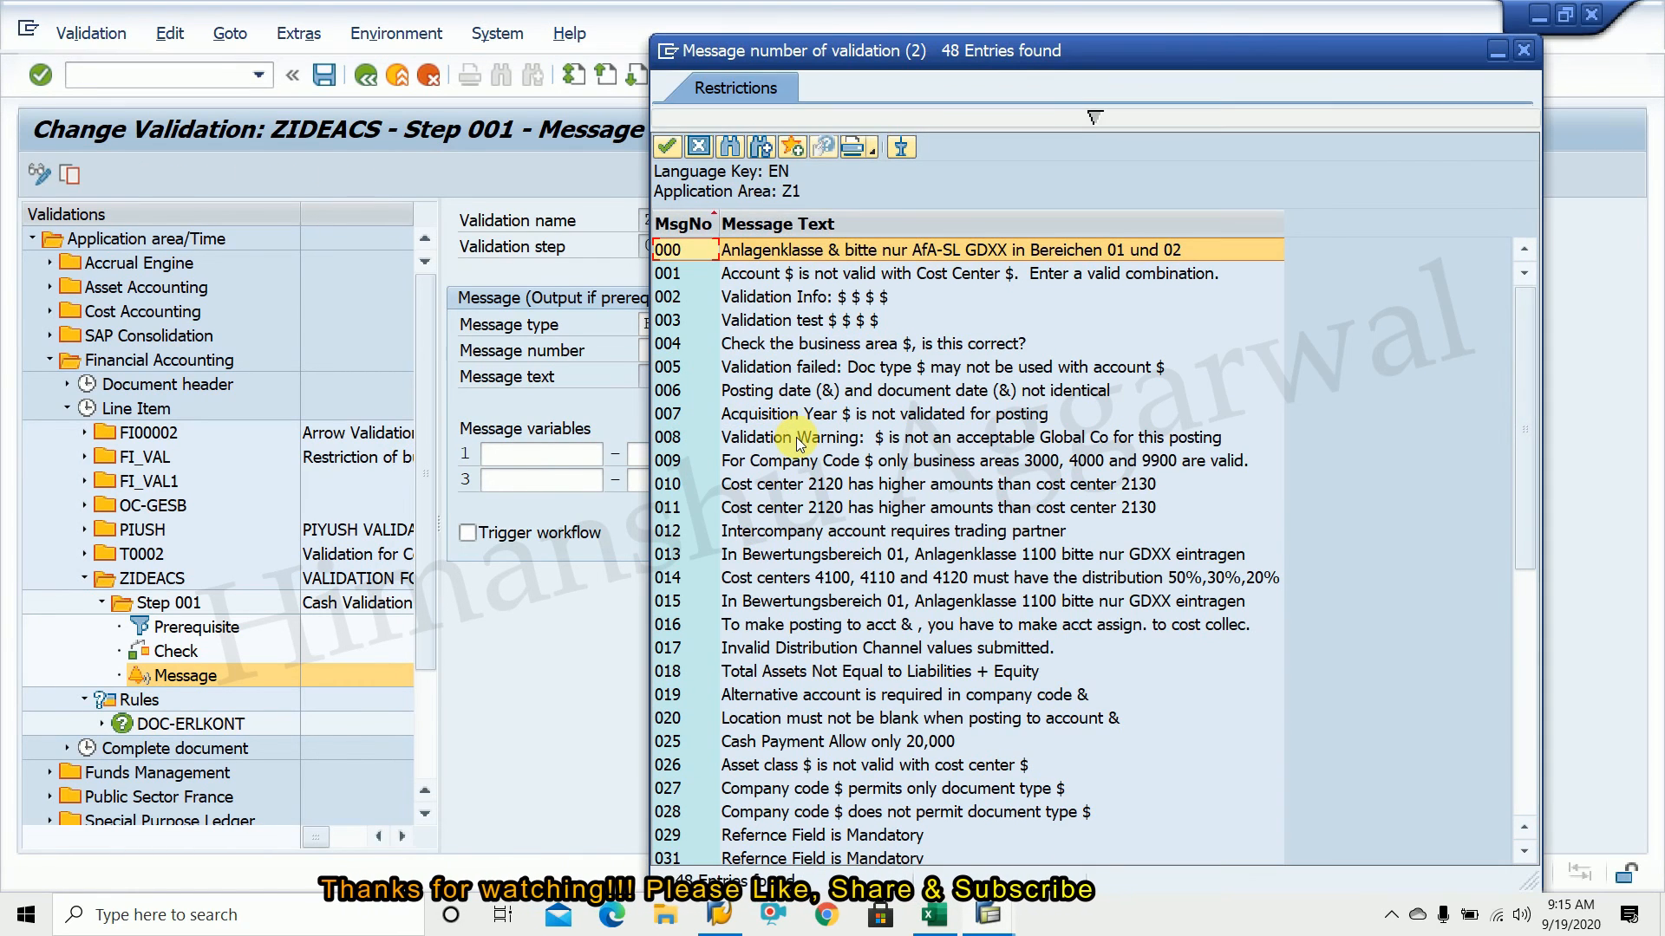
double_click(794, 741)
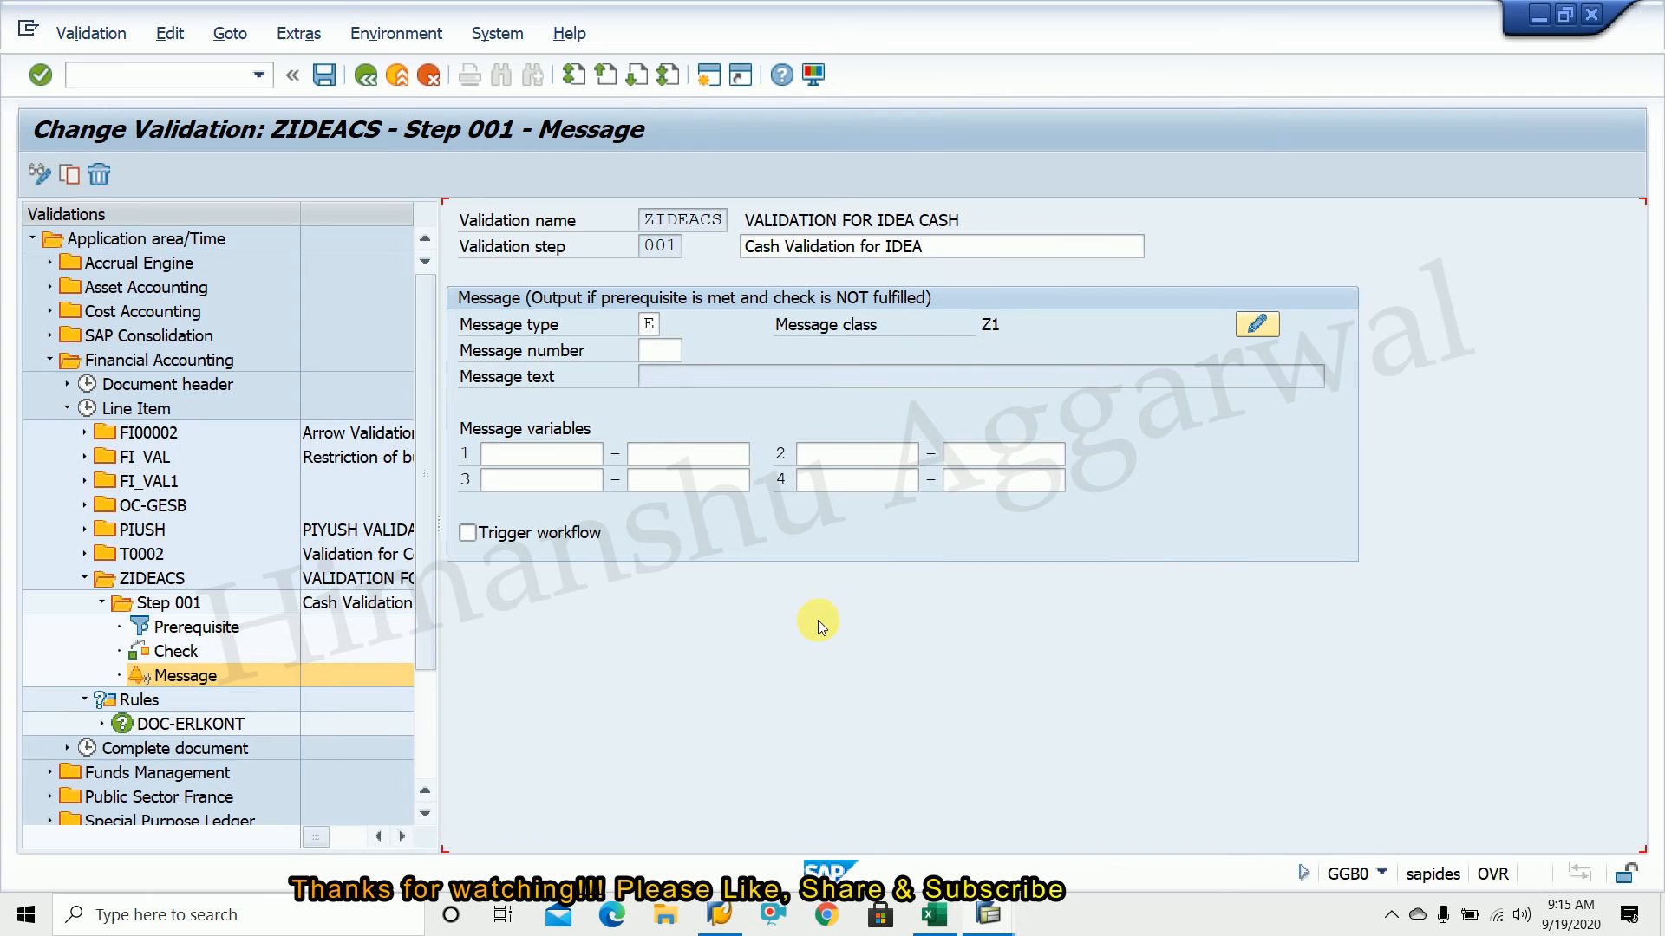
key("Return")
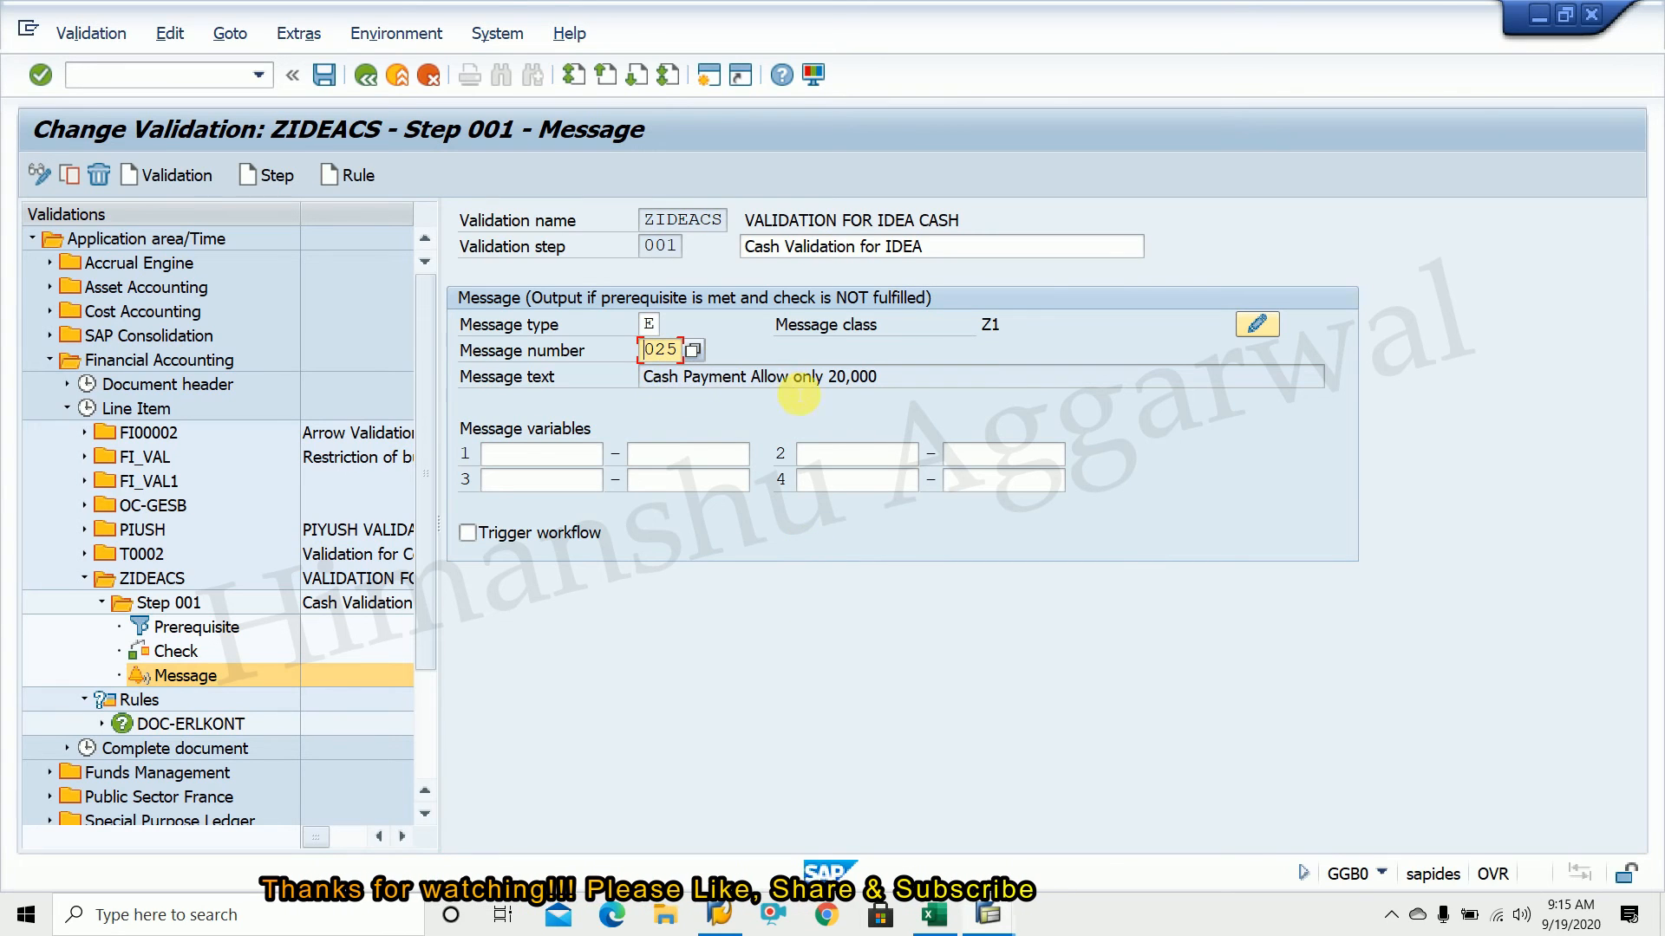
left_click(323, 76)
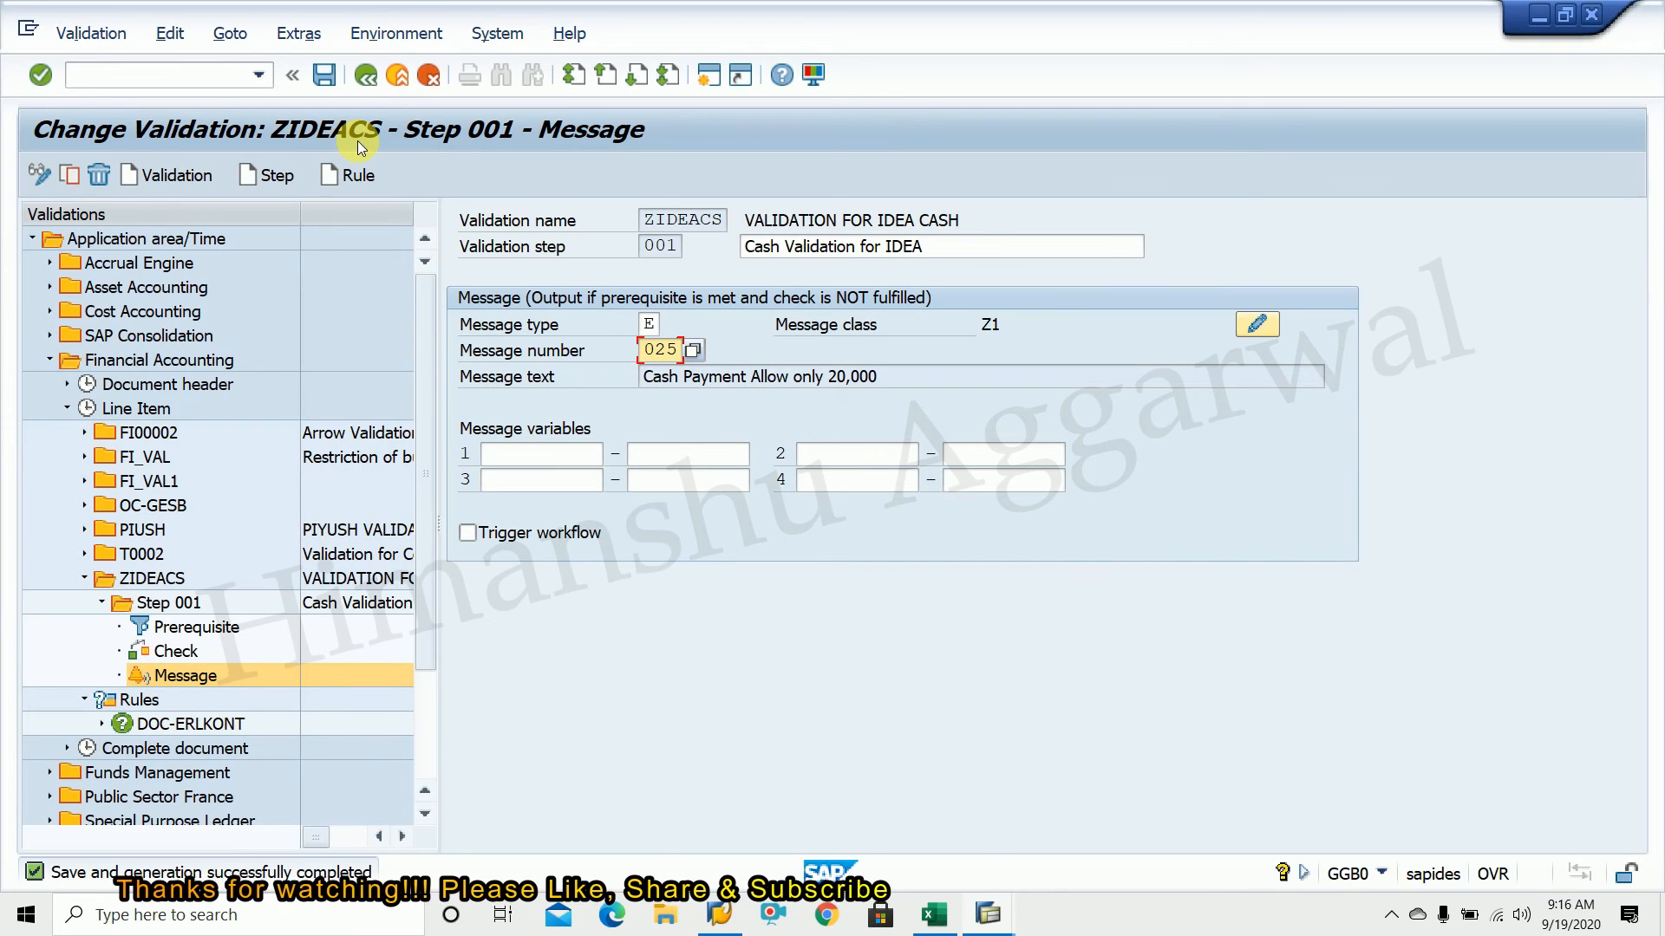
left_click(195, 76)
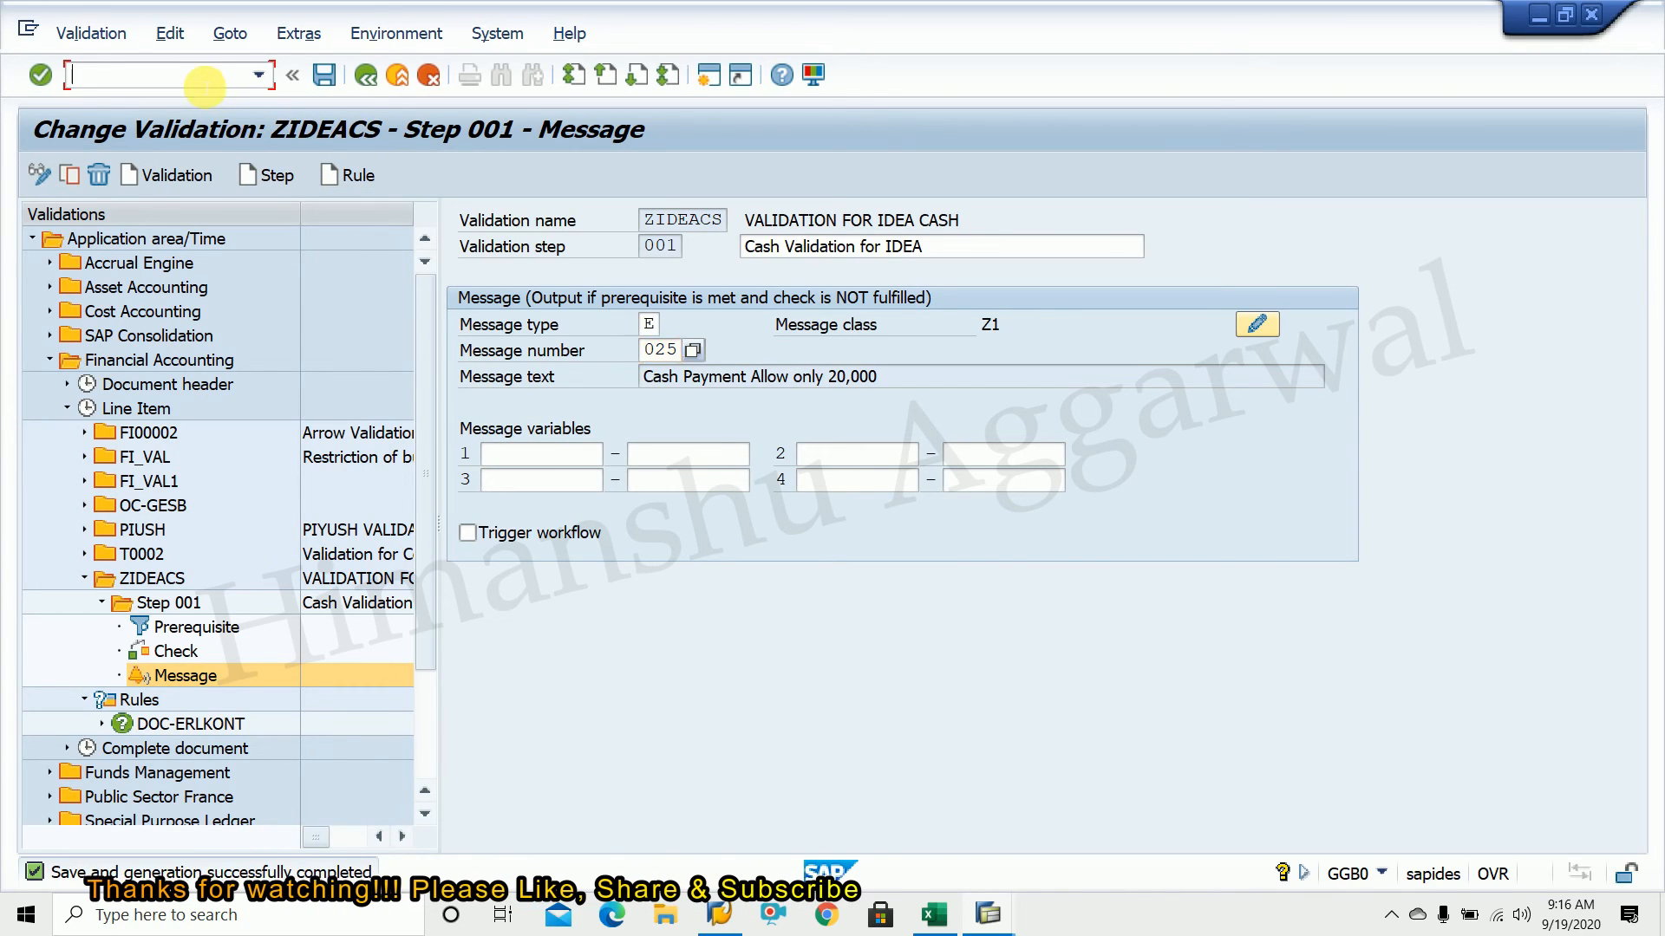
type("/n")
key("Return")
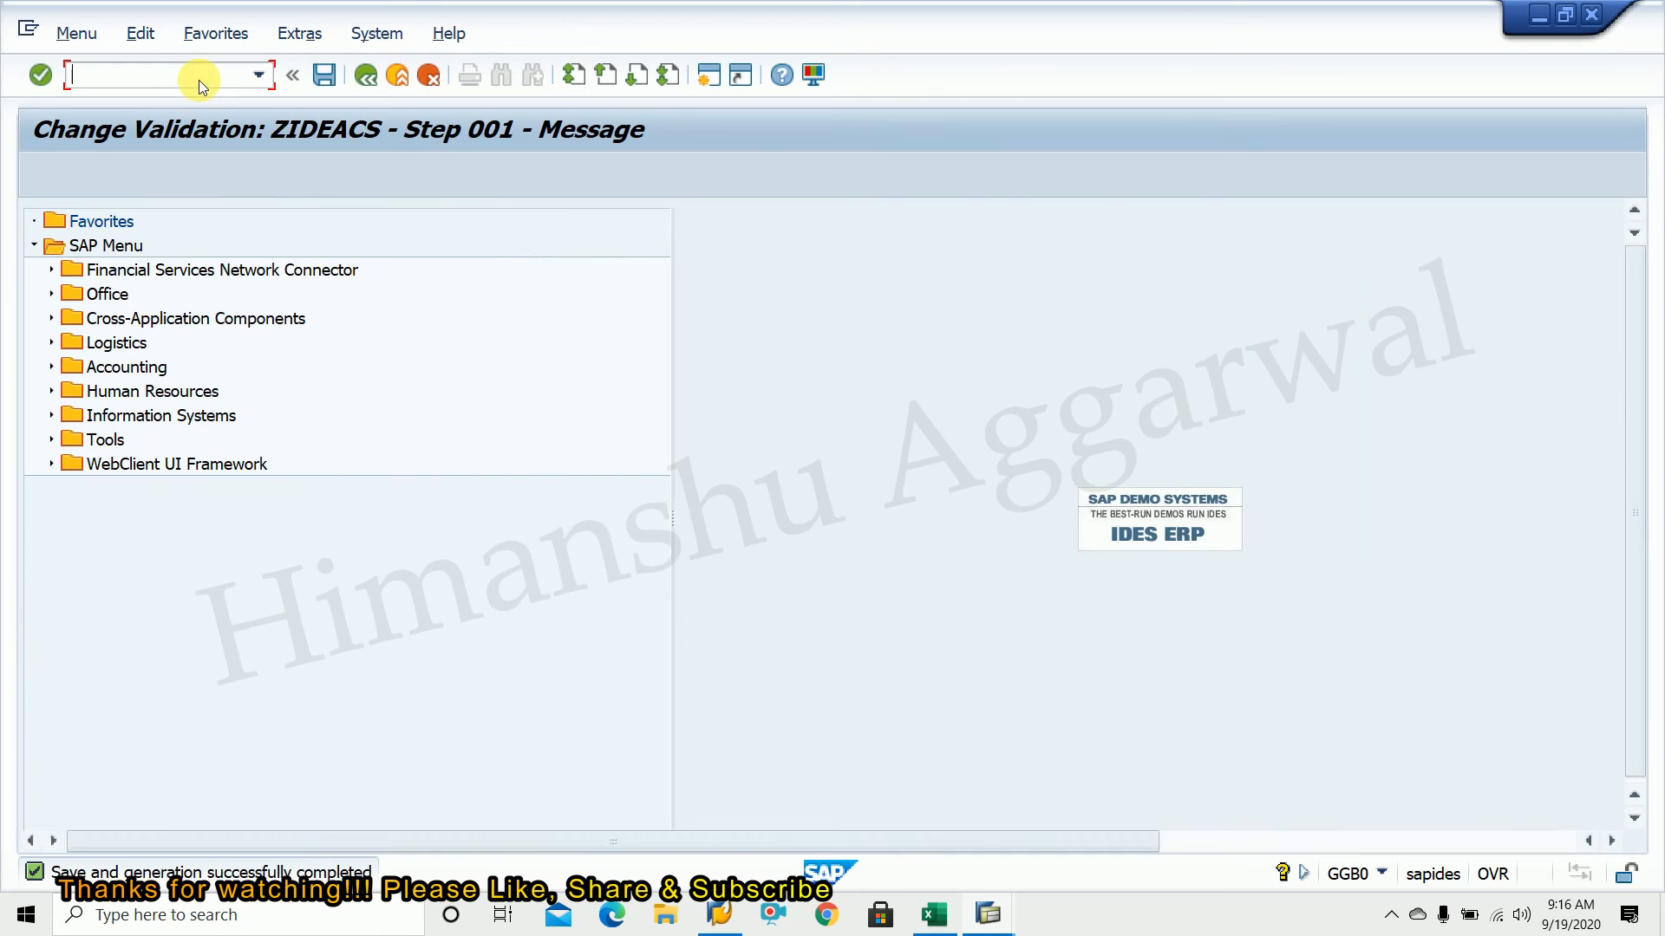
Switch to the Excel notes to check the configuration steps, and open transaction OB28 in the SAP Easy Access session
left_click(934, 914)
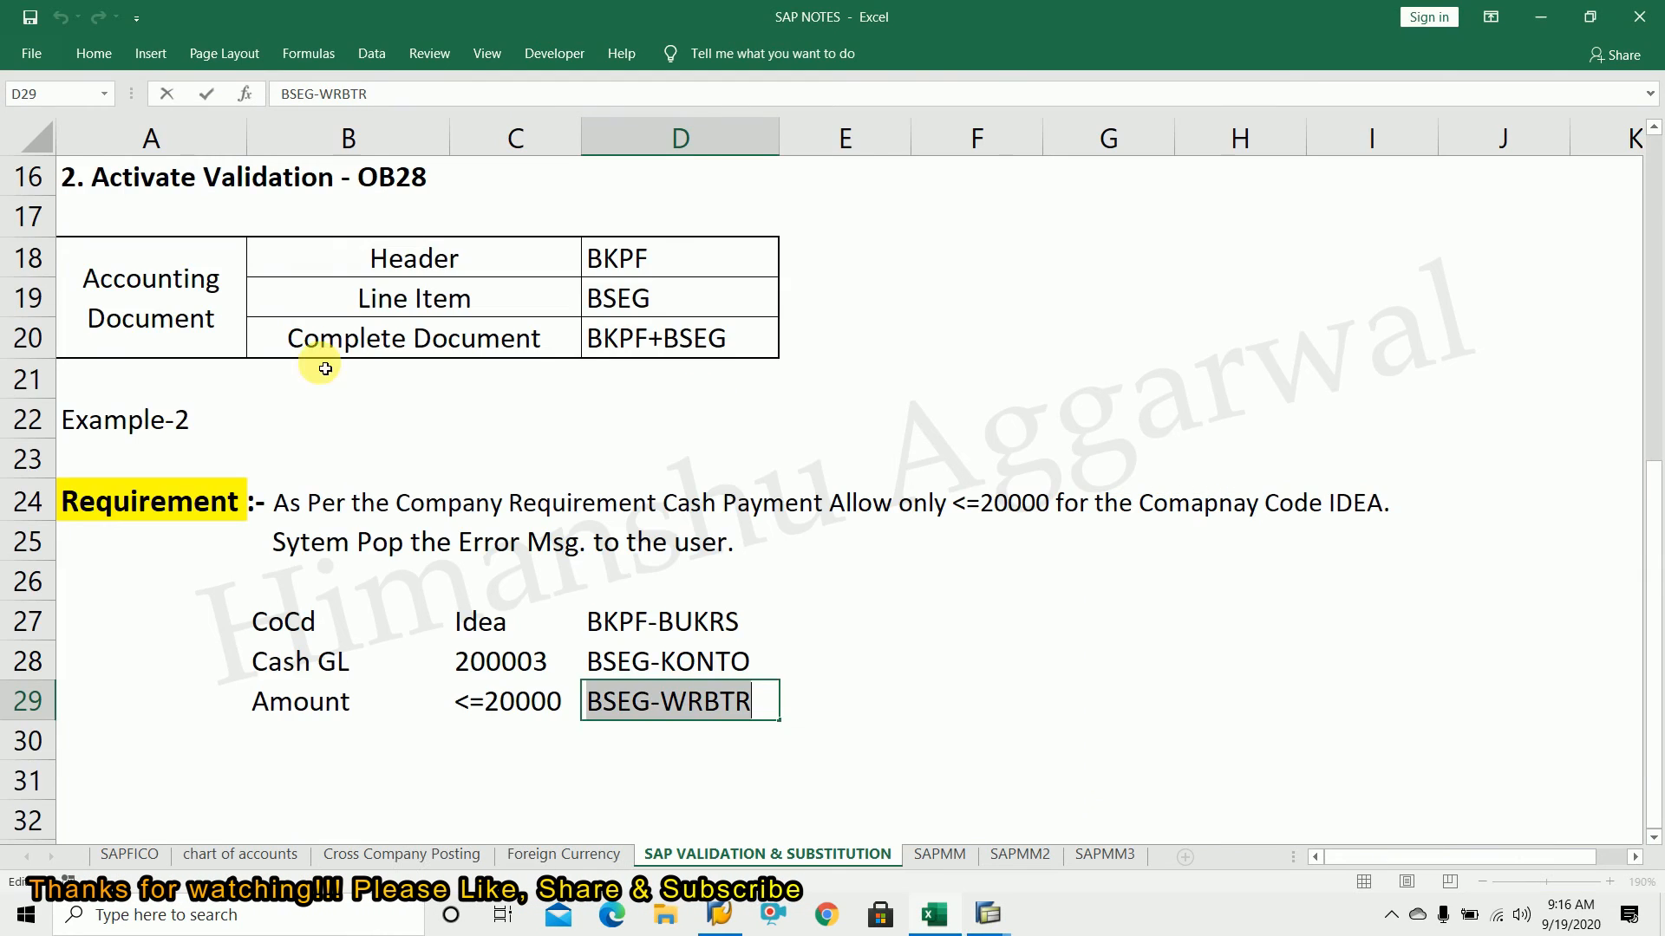
scroll(295, 451, "up", 5)
scroll(378, 620, "down", 2)
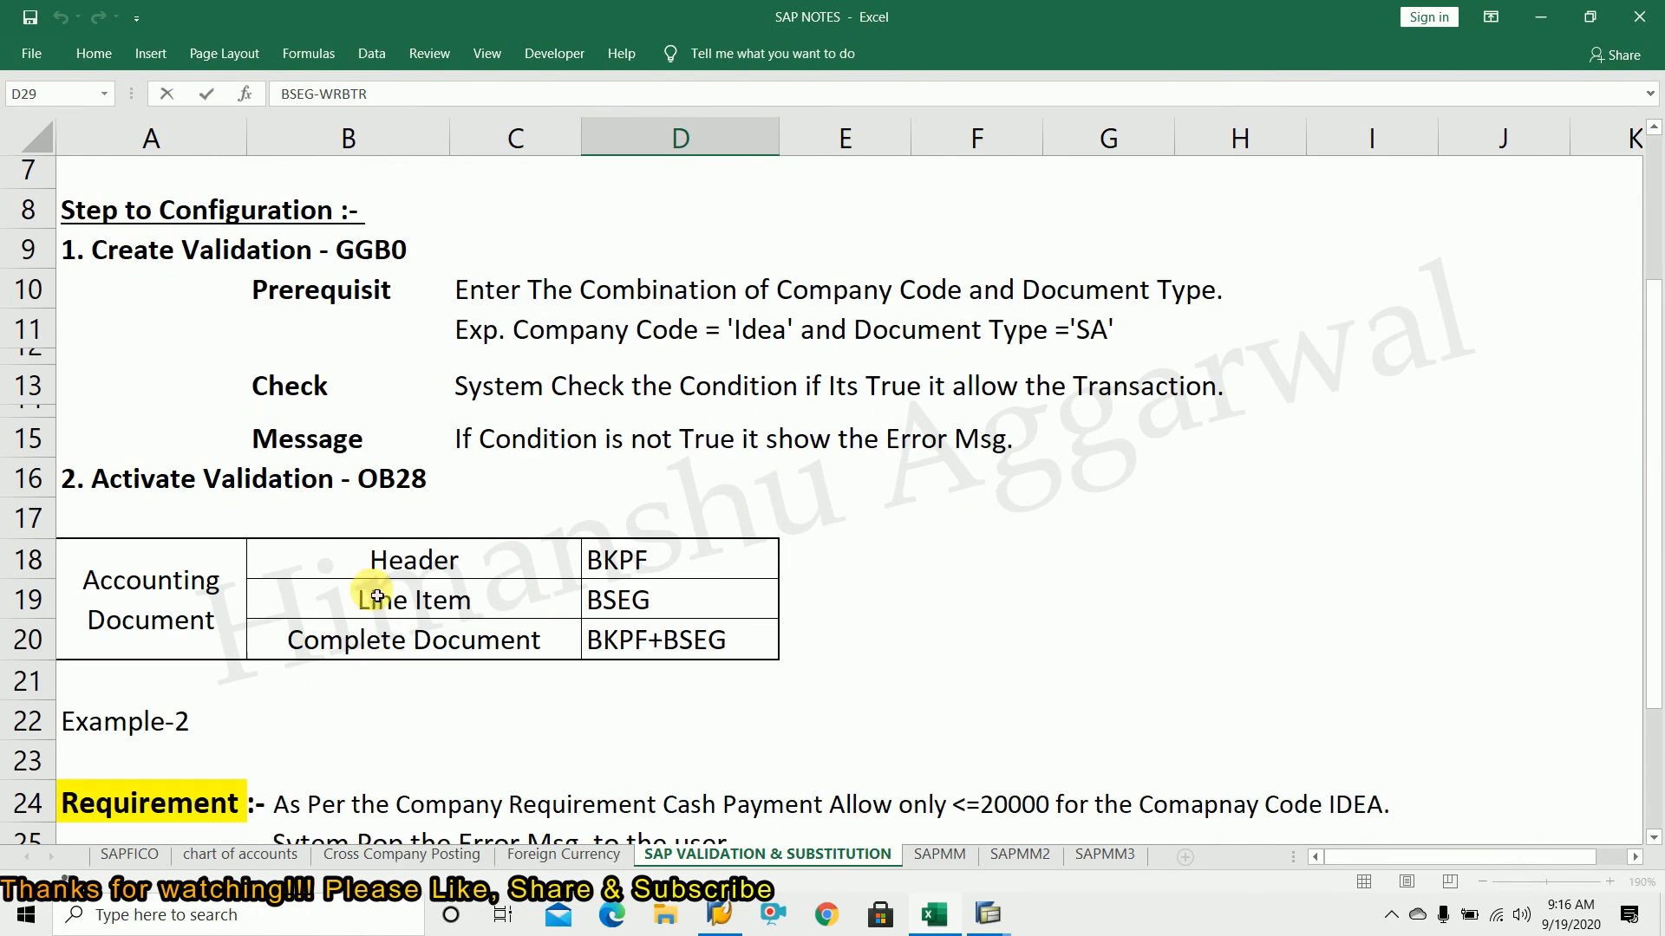
mouse_move(987, 914)
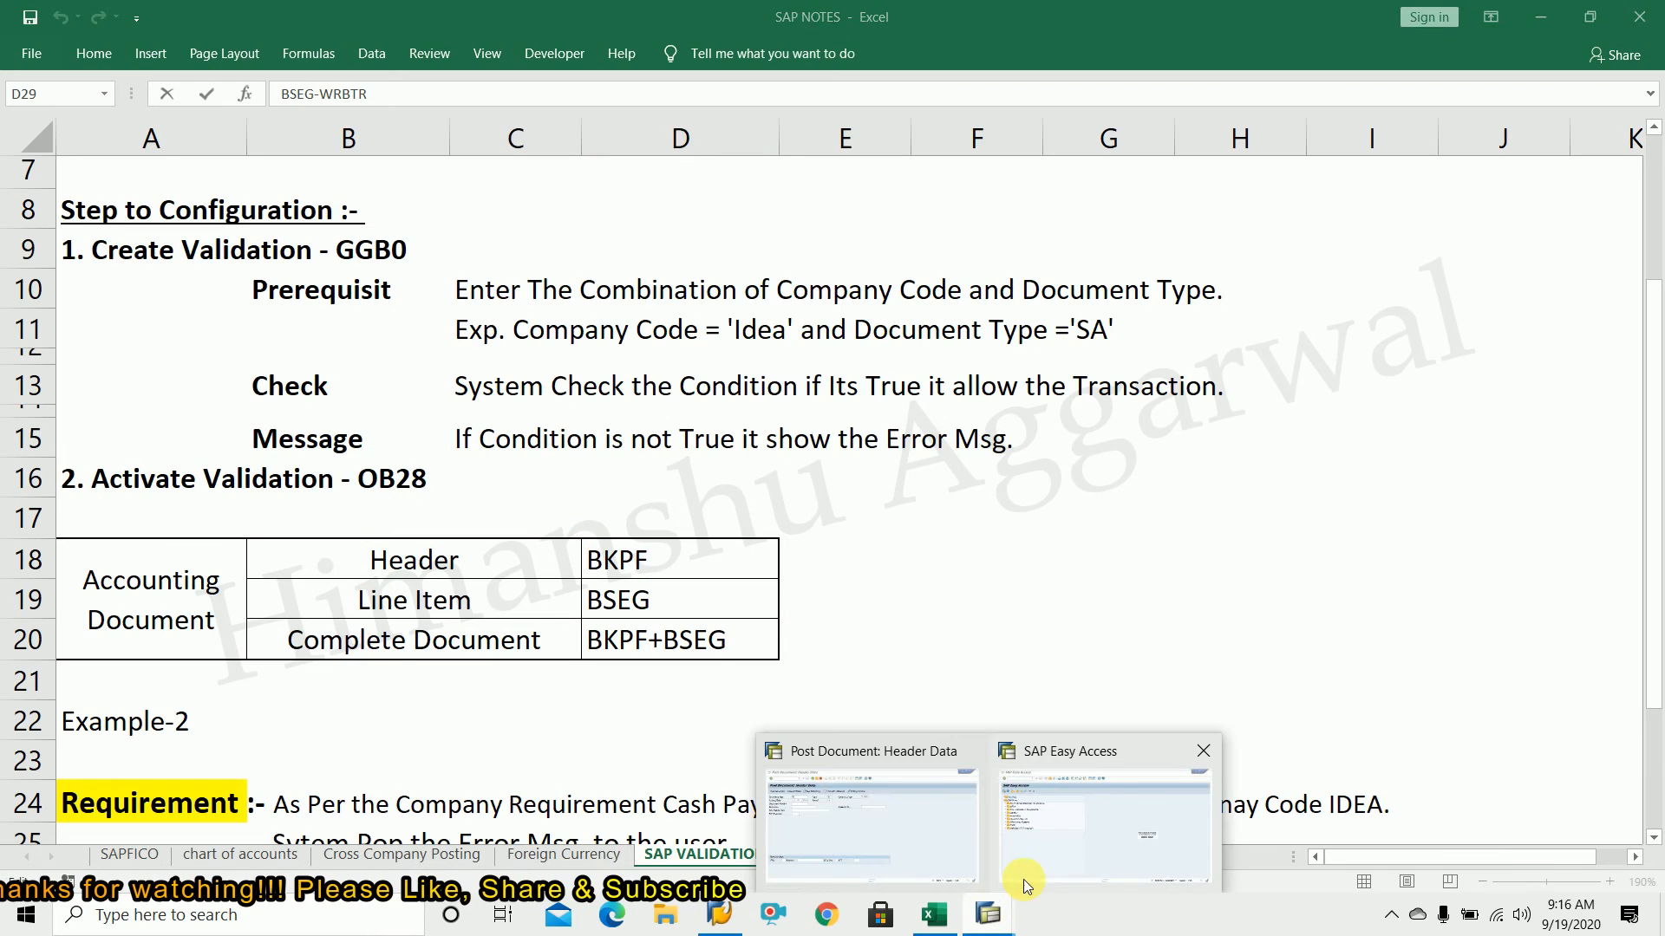
left_click(1056, 819)
left_click(151, 78)
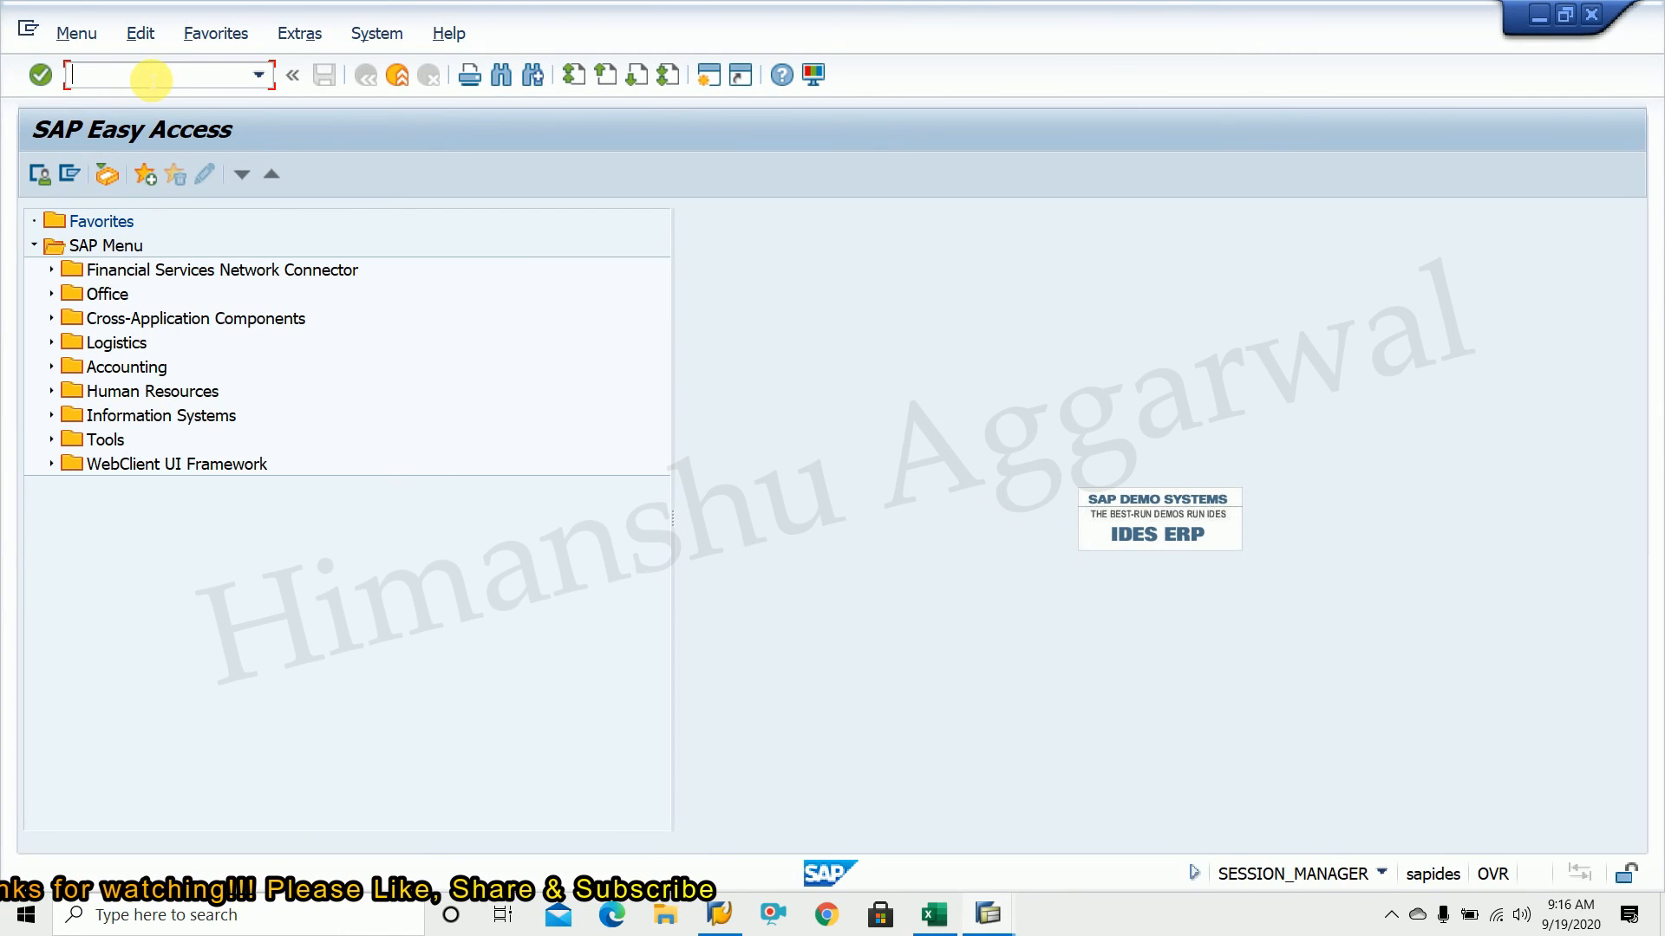
type("ob28")
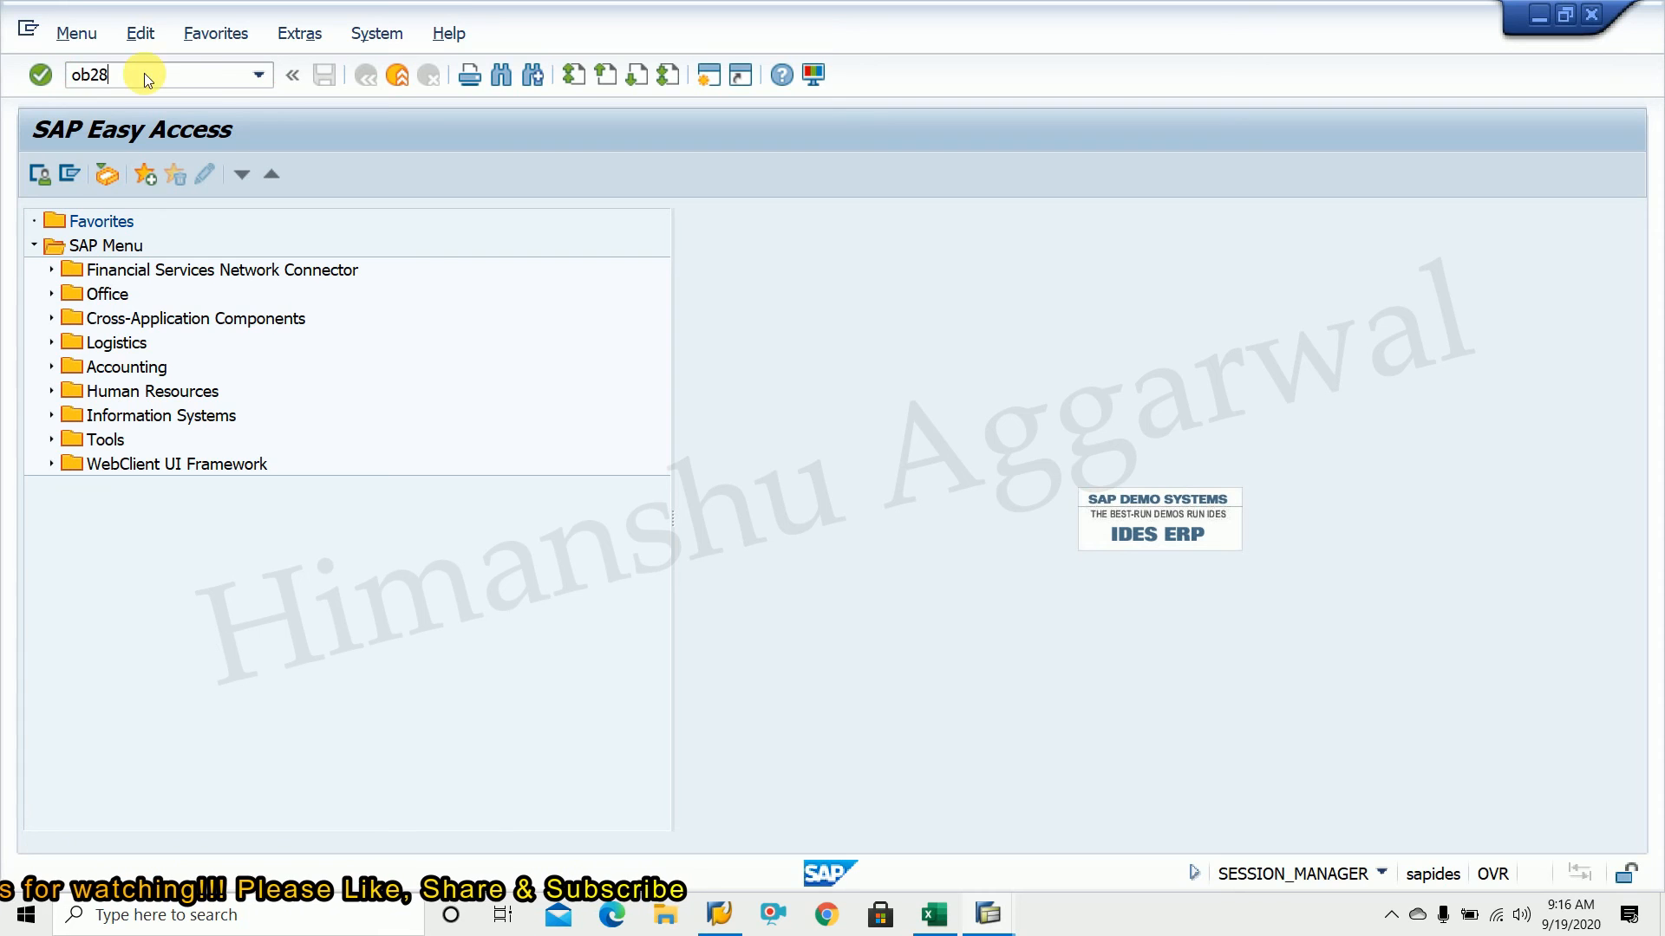
key("Return")
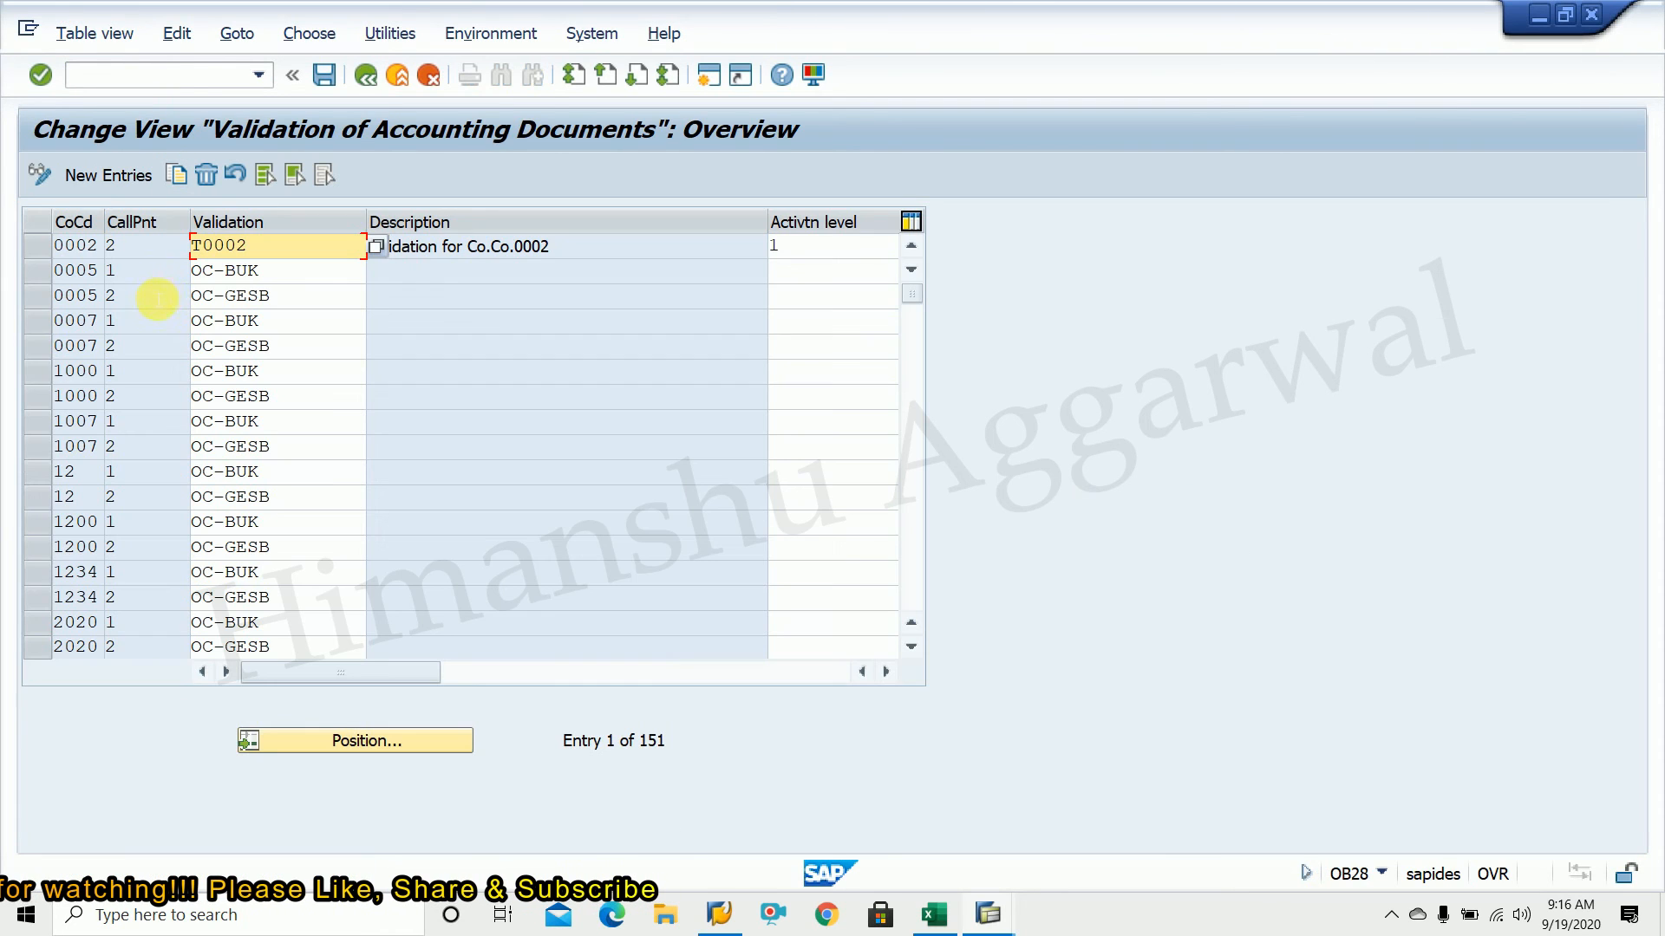
Start a new entry for company code IDEA with callup point 0002, Line Item
left_click(128, 175)
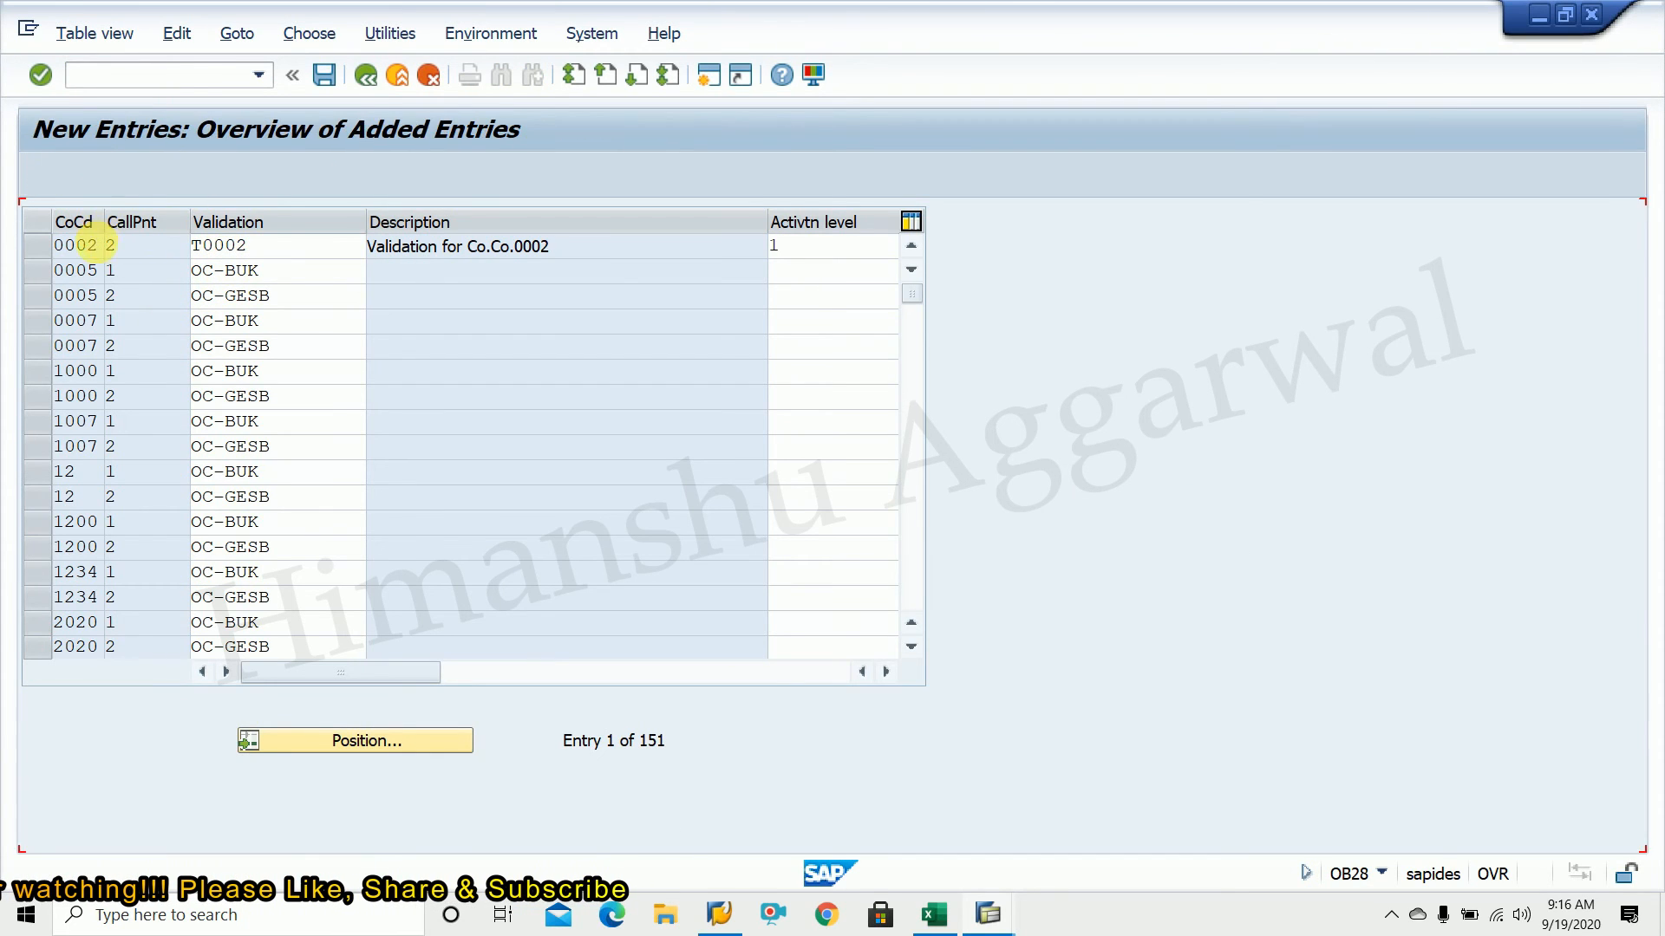
type("idea")
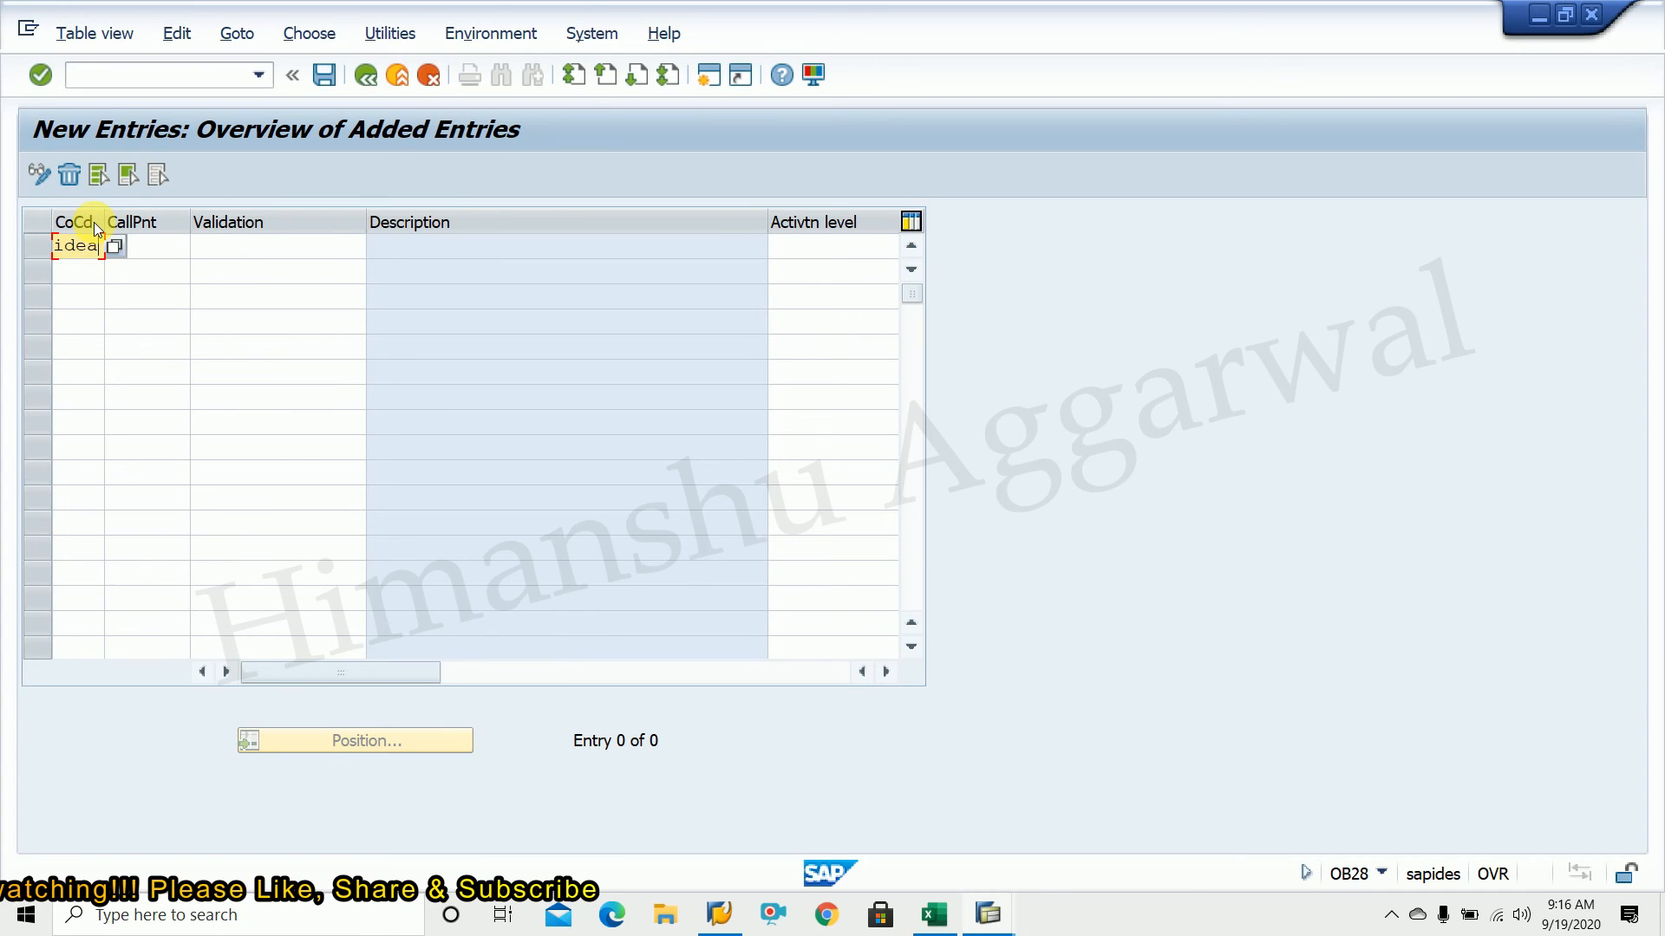
left_click(166, 243)
key("F4")
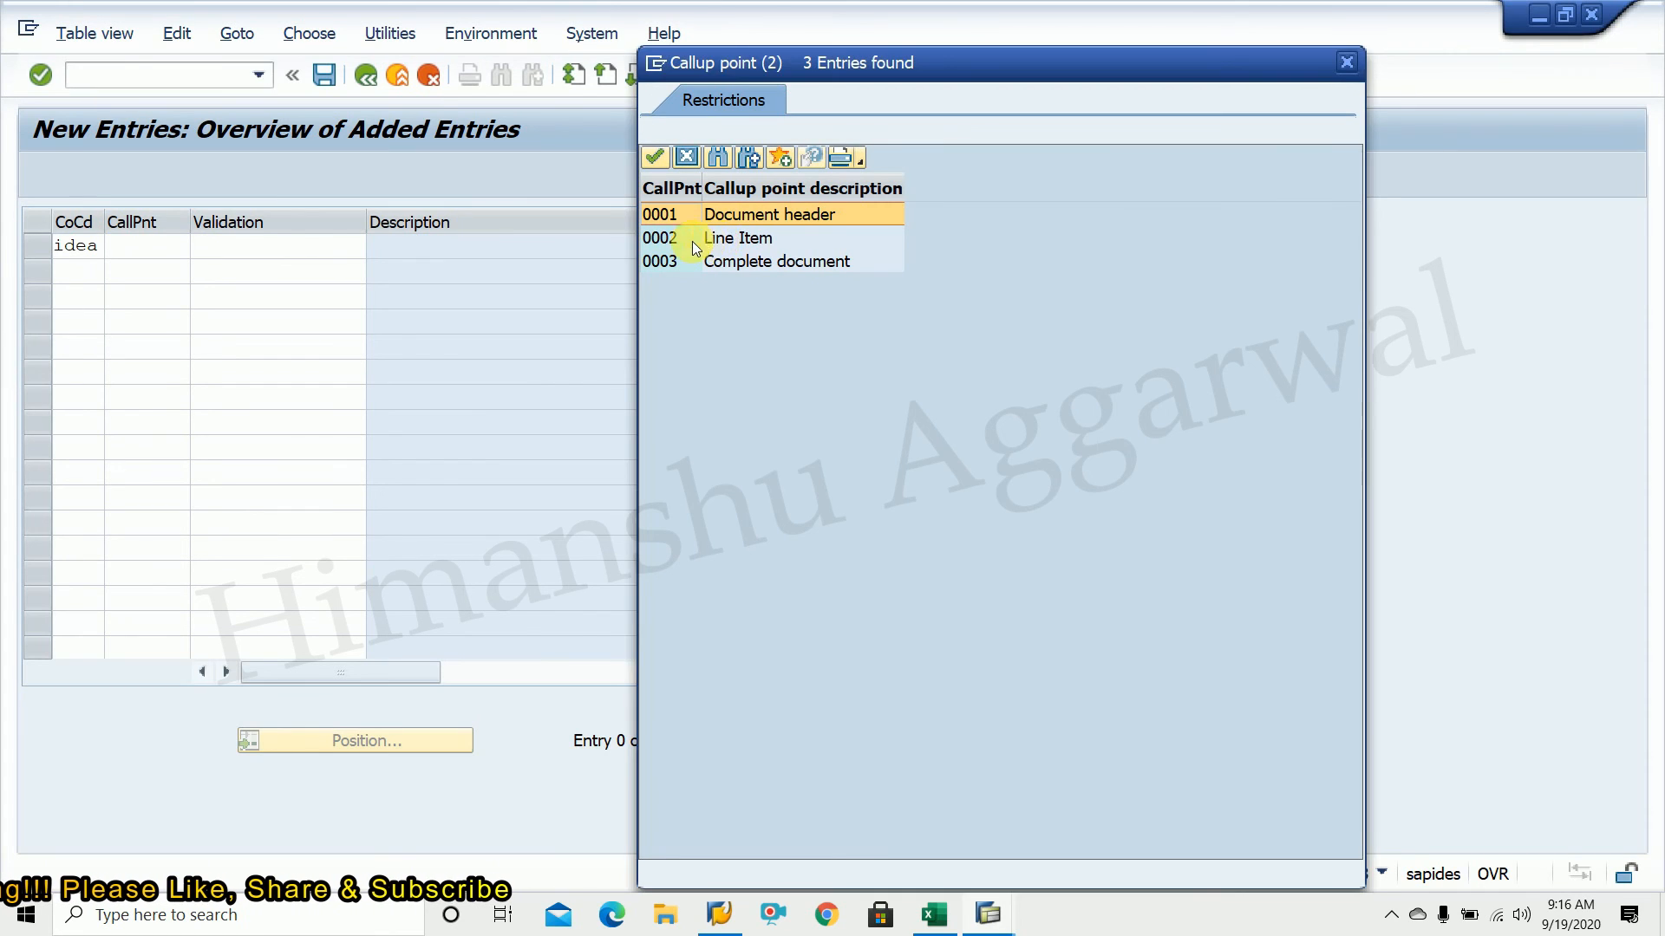
double_click(692, 239)
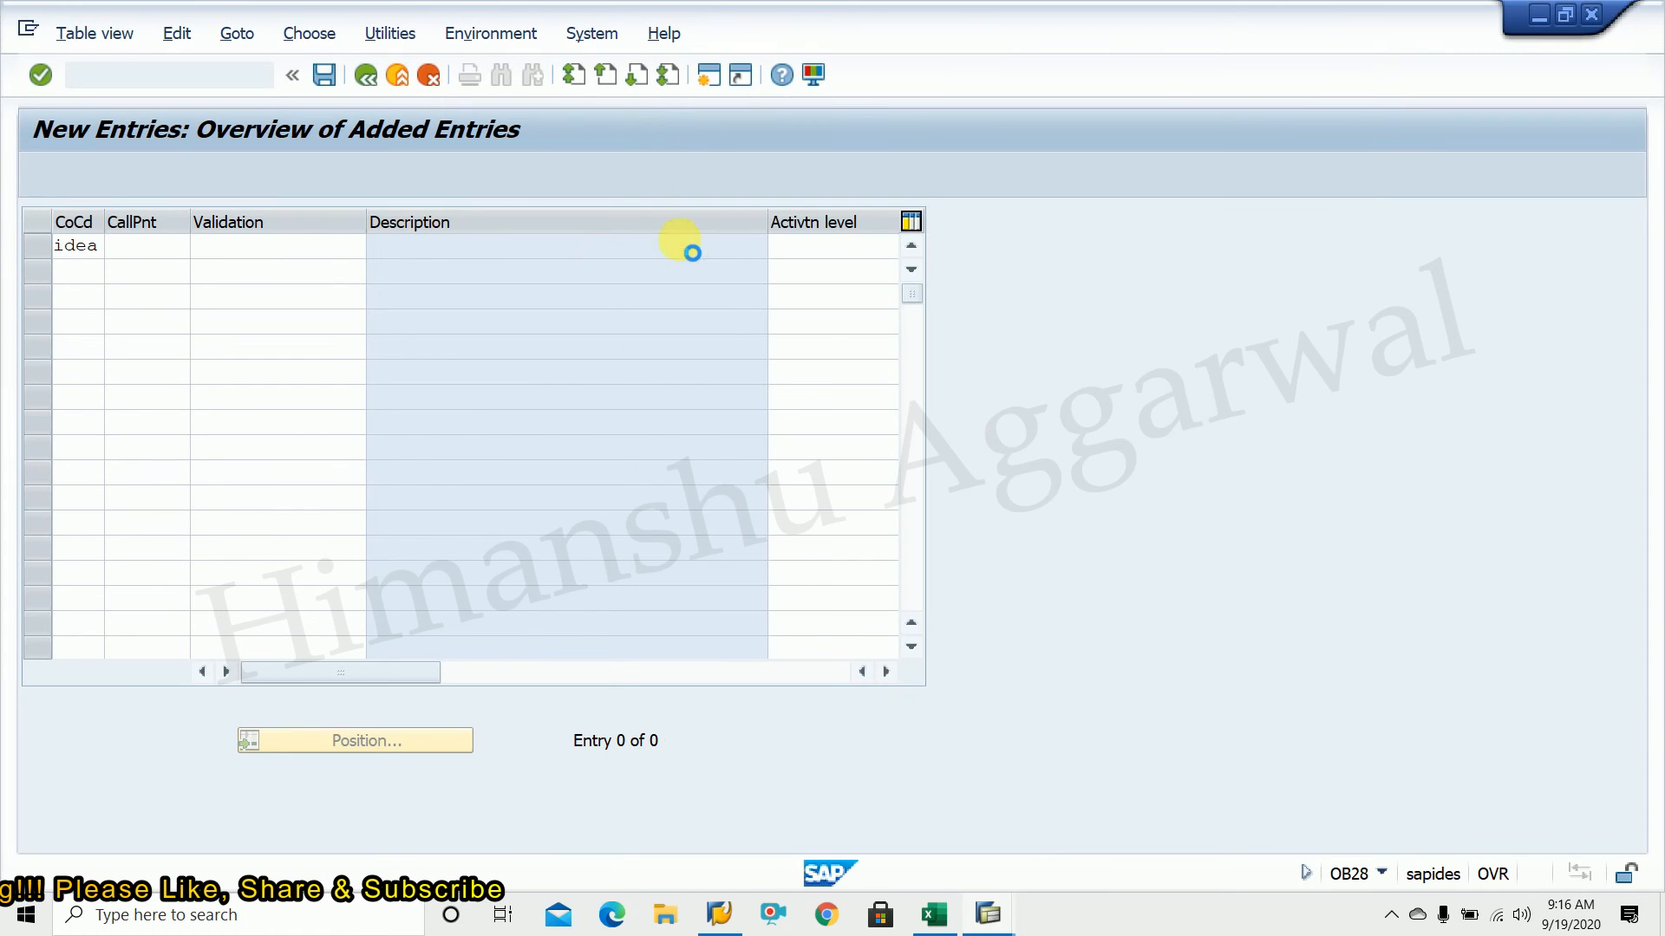
Assign validation ZIDEACS with activation level 1 to the IDEA entry, save it, and leave the transaction
left_click(308, 252)
left_click(378, 248)
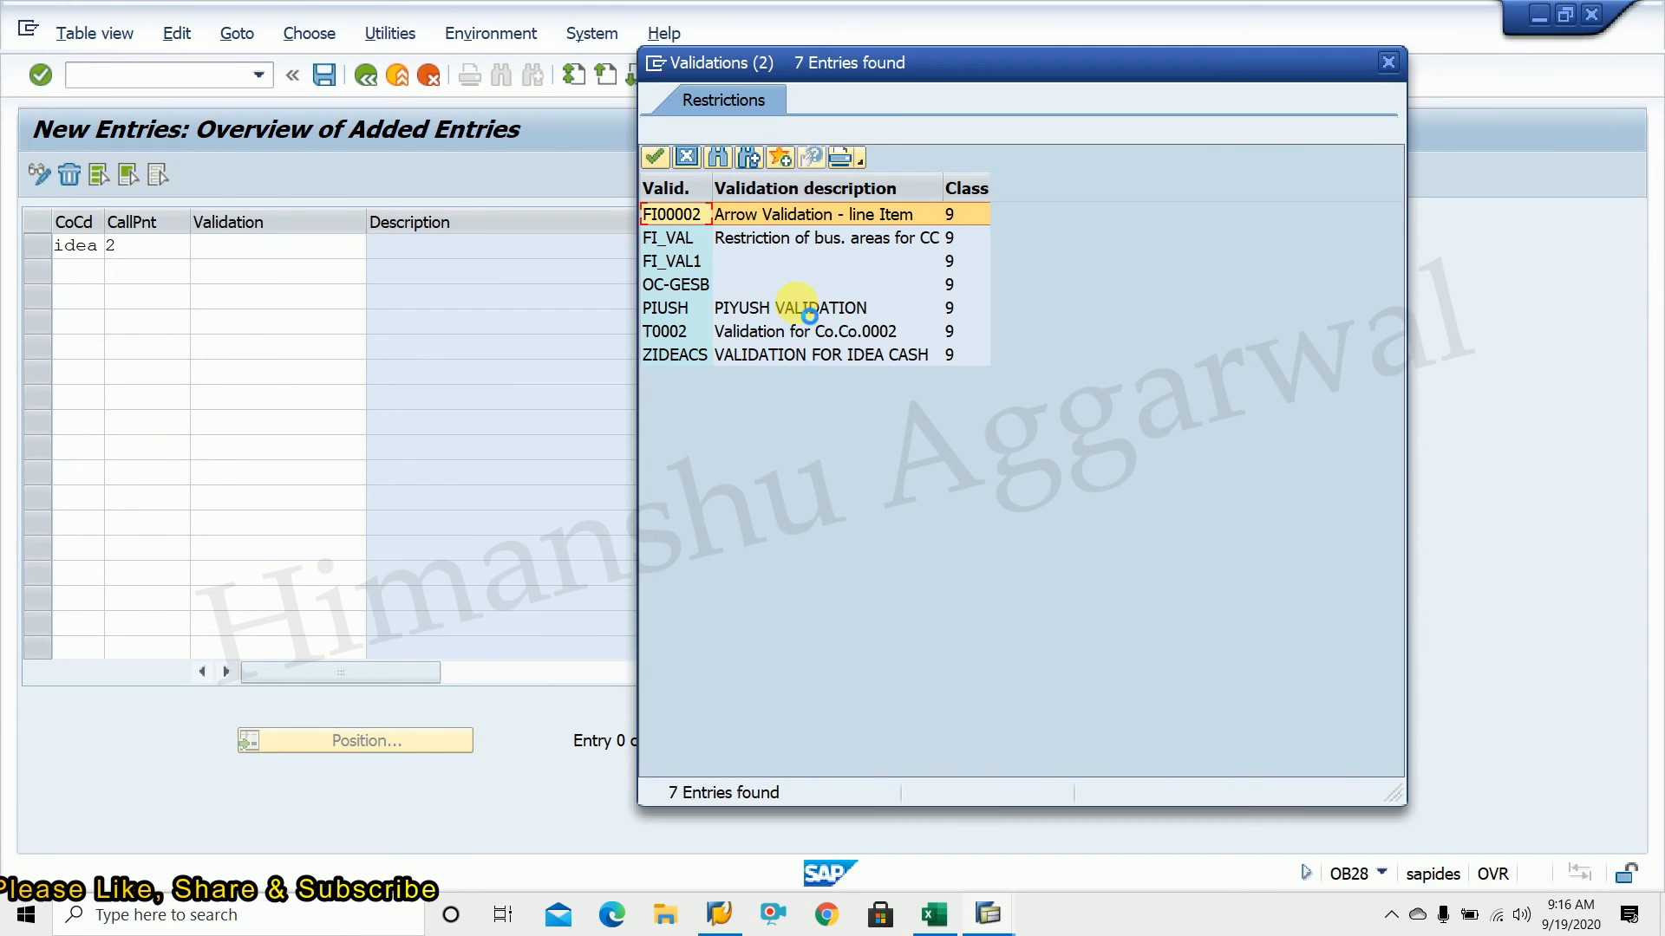
double_click(669, 362)
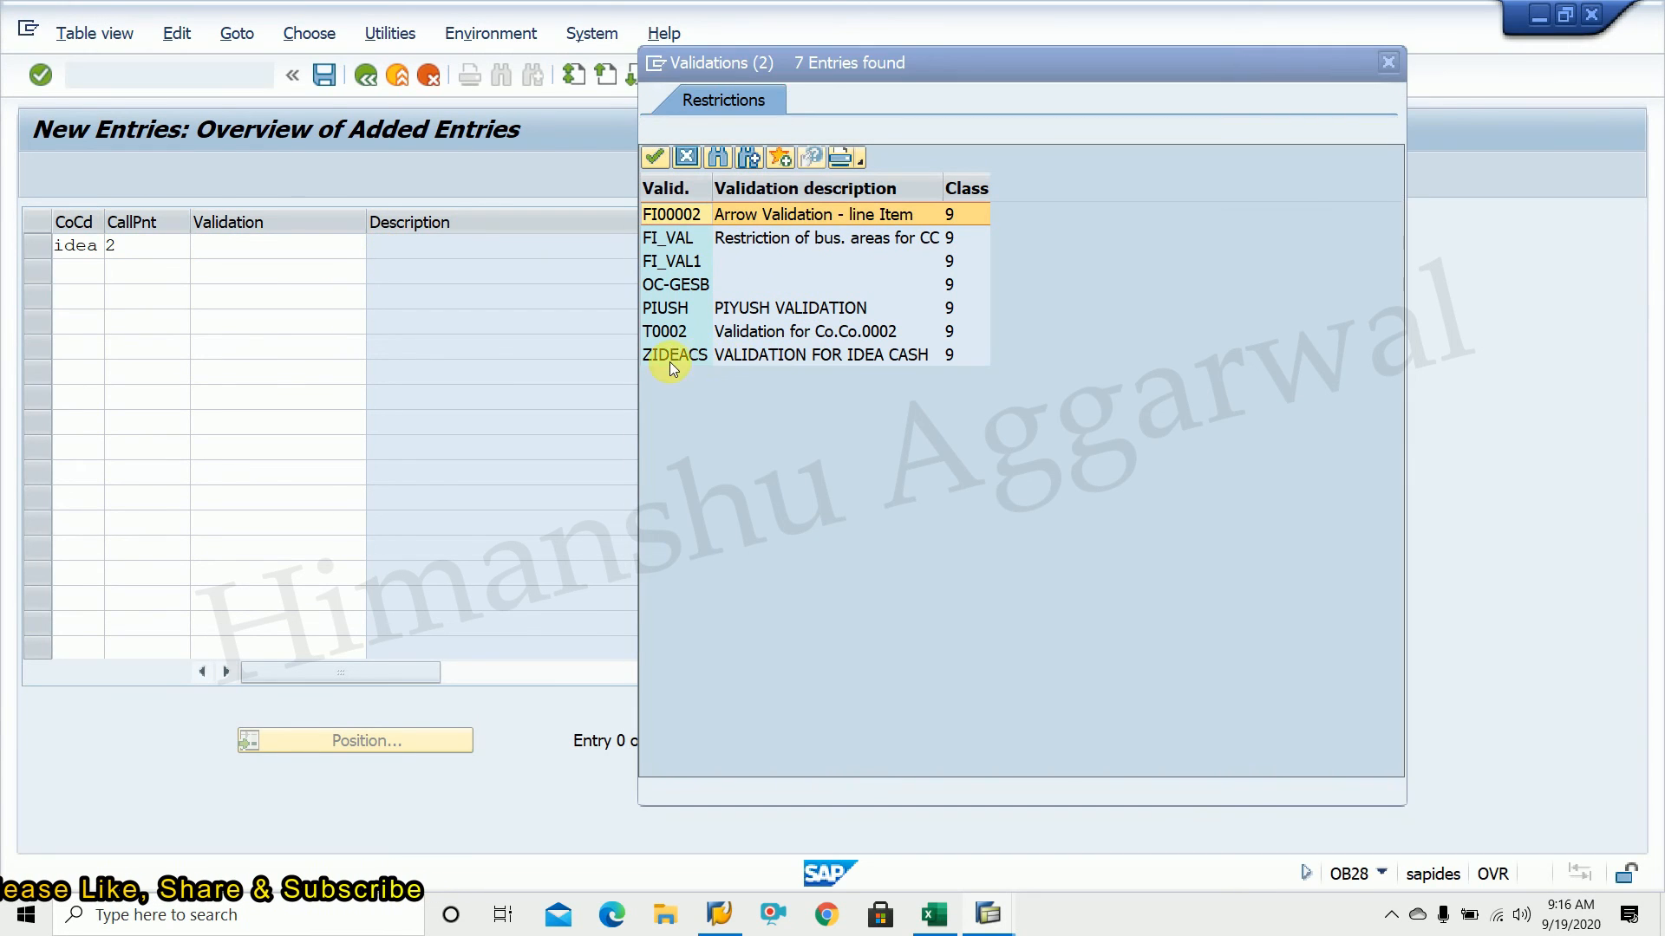
double_click(721, 357)
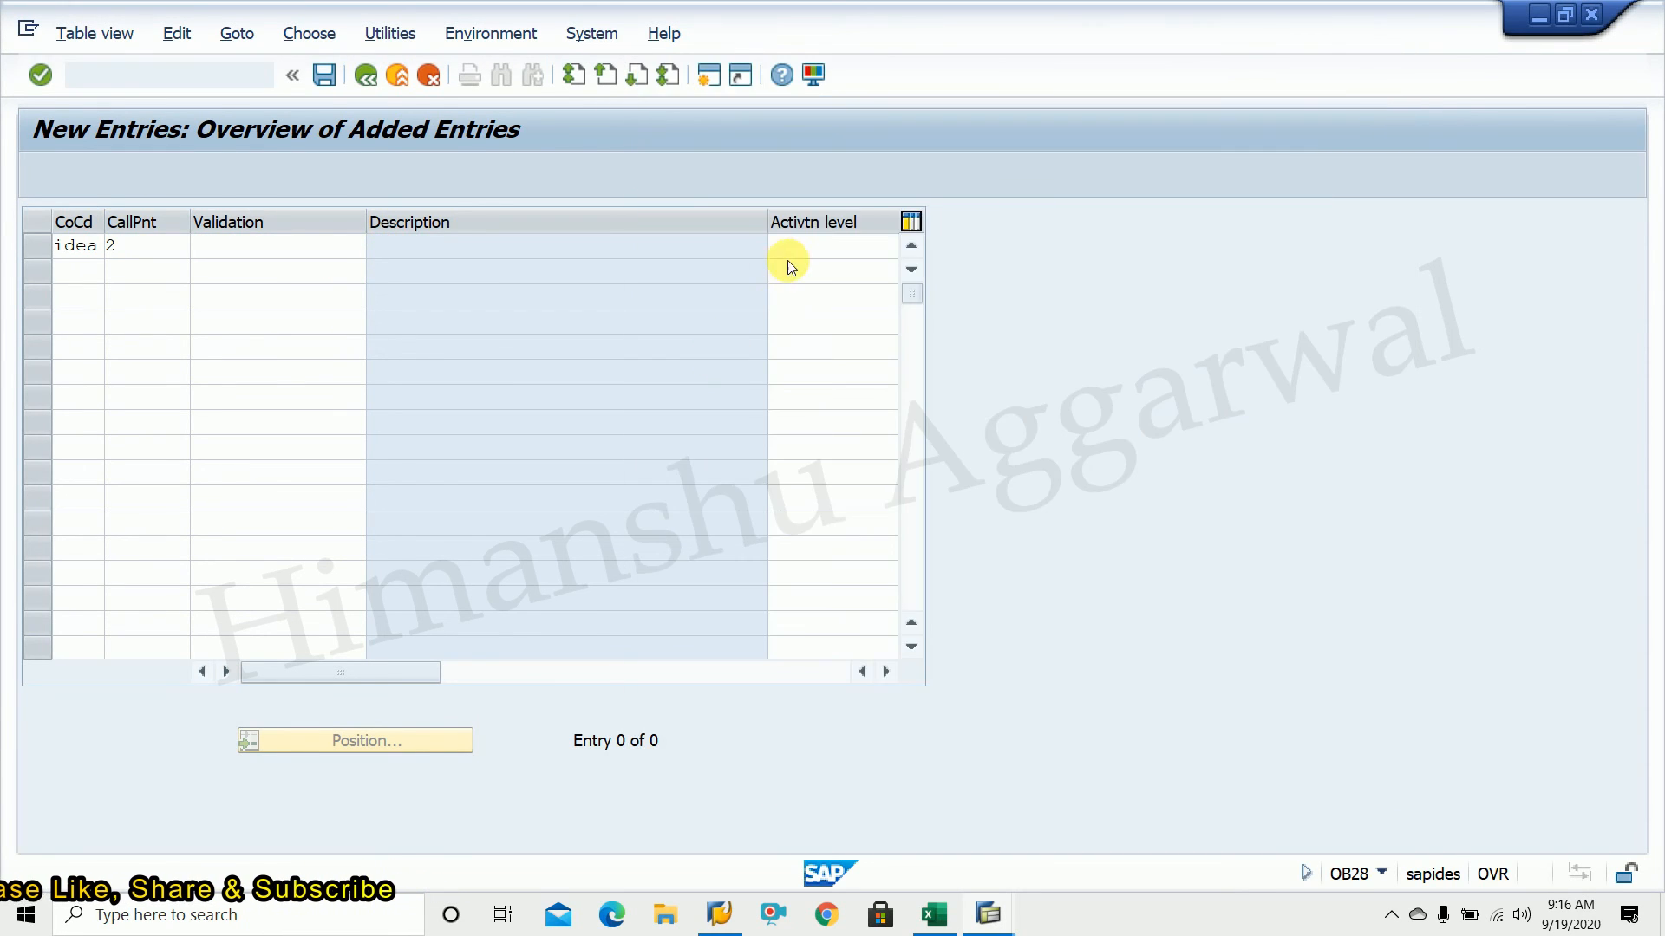
left_click(824, 251)
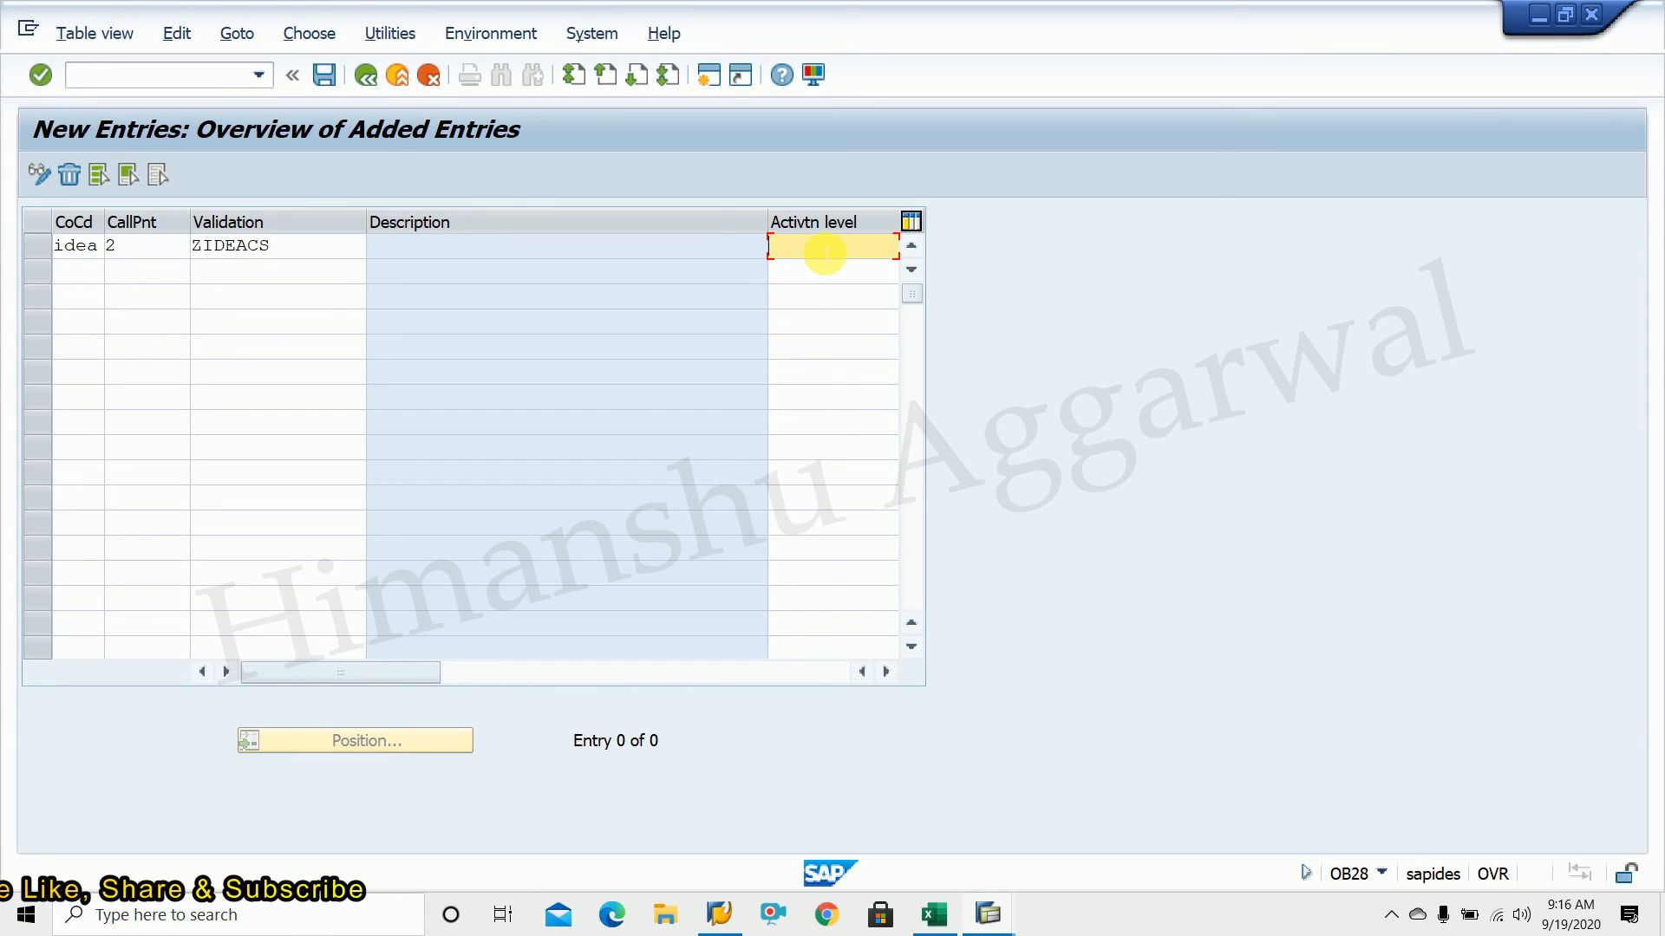
key("Return")
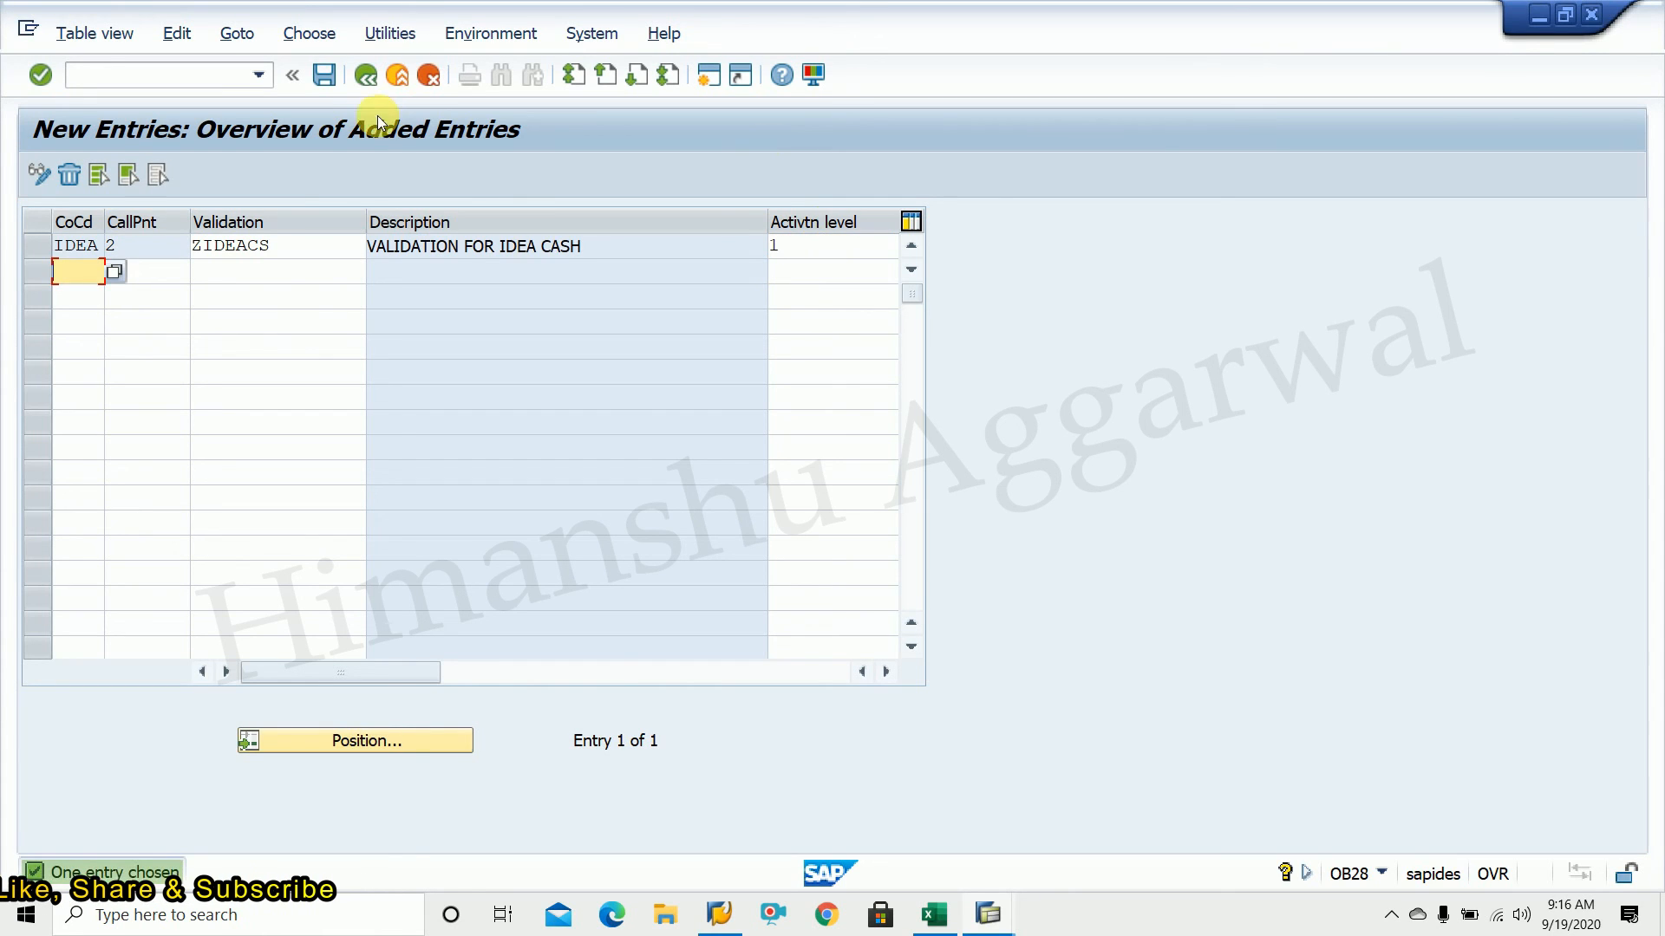
left_click(326, 76)
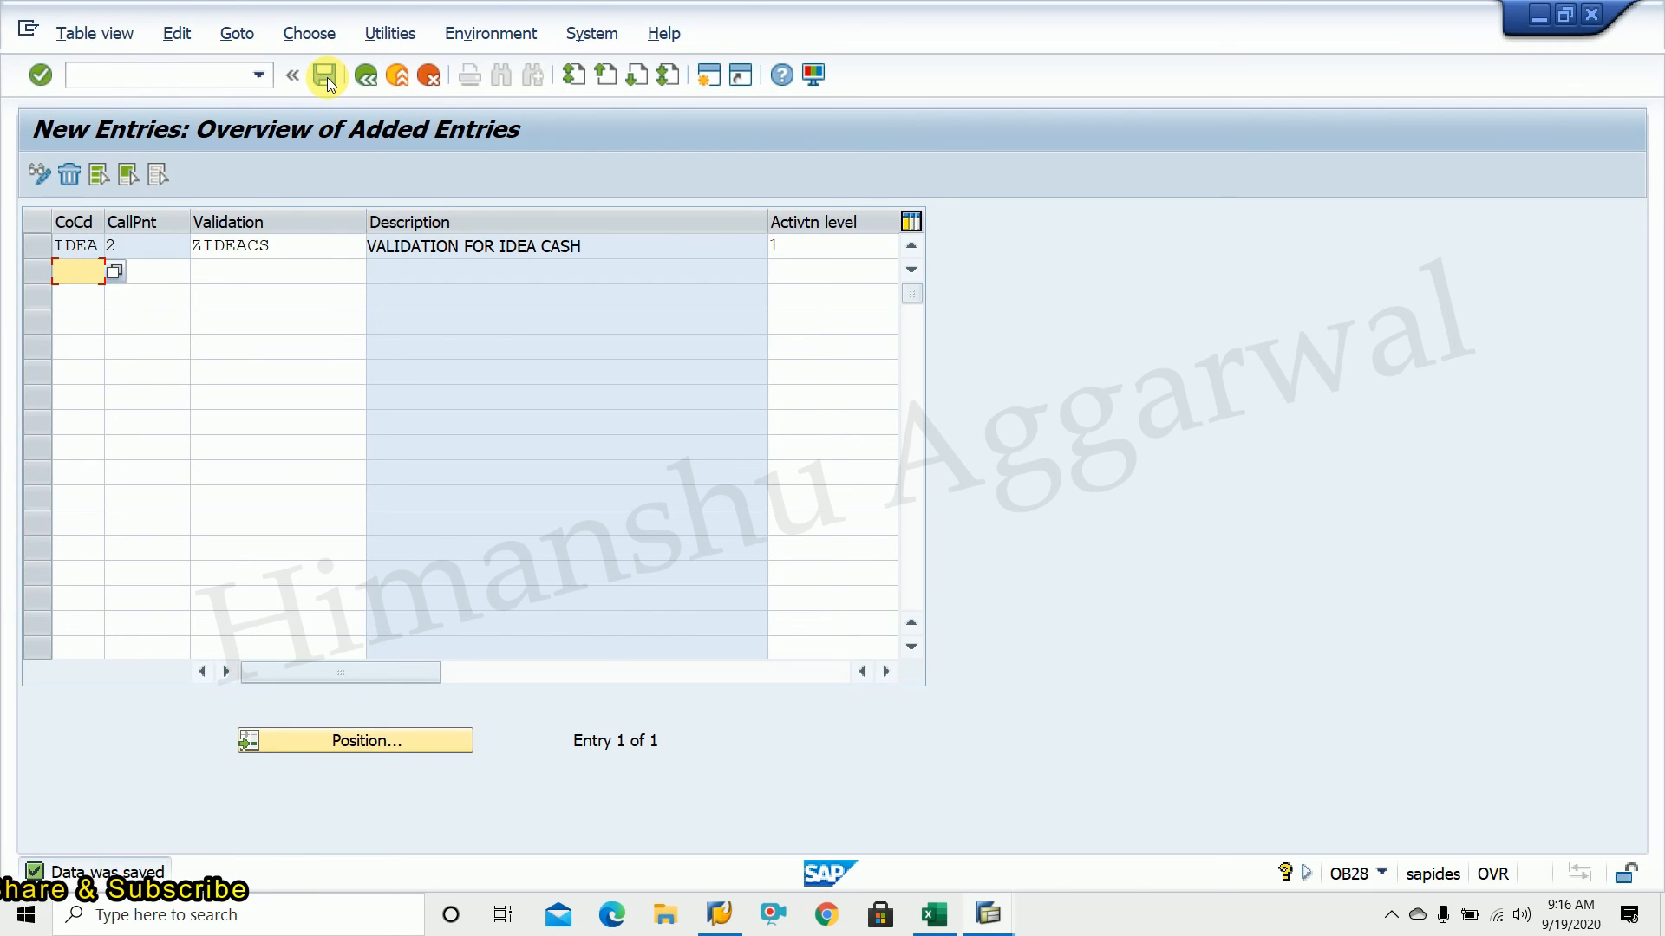
left_click(210, 87)
type("/n")
key("Return")
In the Post Document session, fill the header with document date 16.09.2020, type SA and reference DEMO
mouse_move(984, 920)
left_click(913, 824)
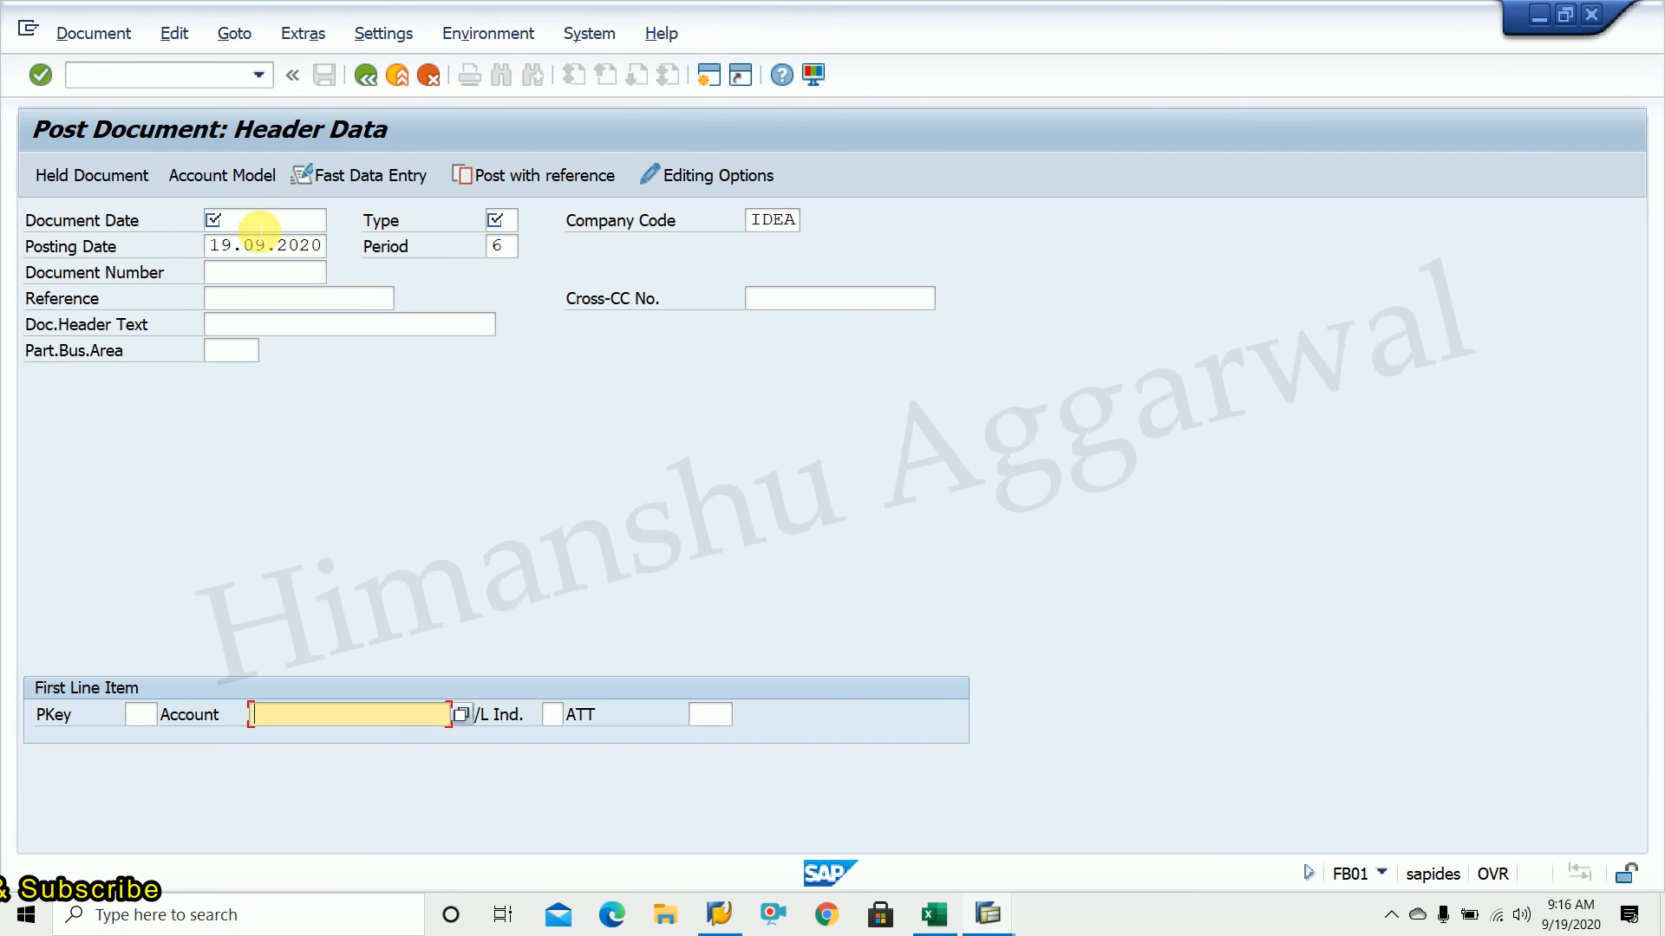
left_click(259, 224)
left_click(259, 224)
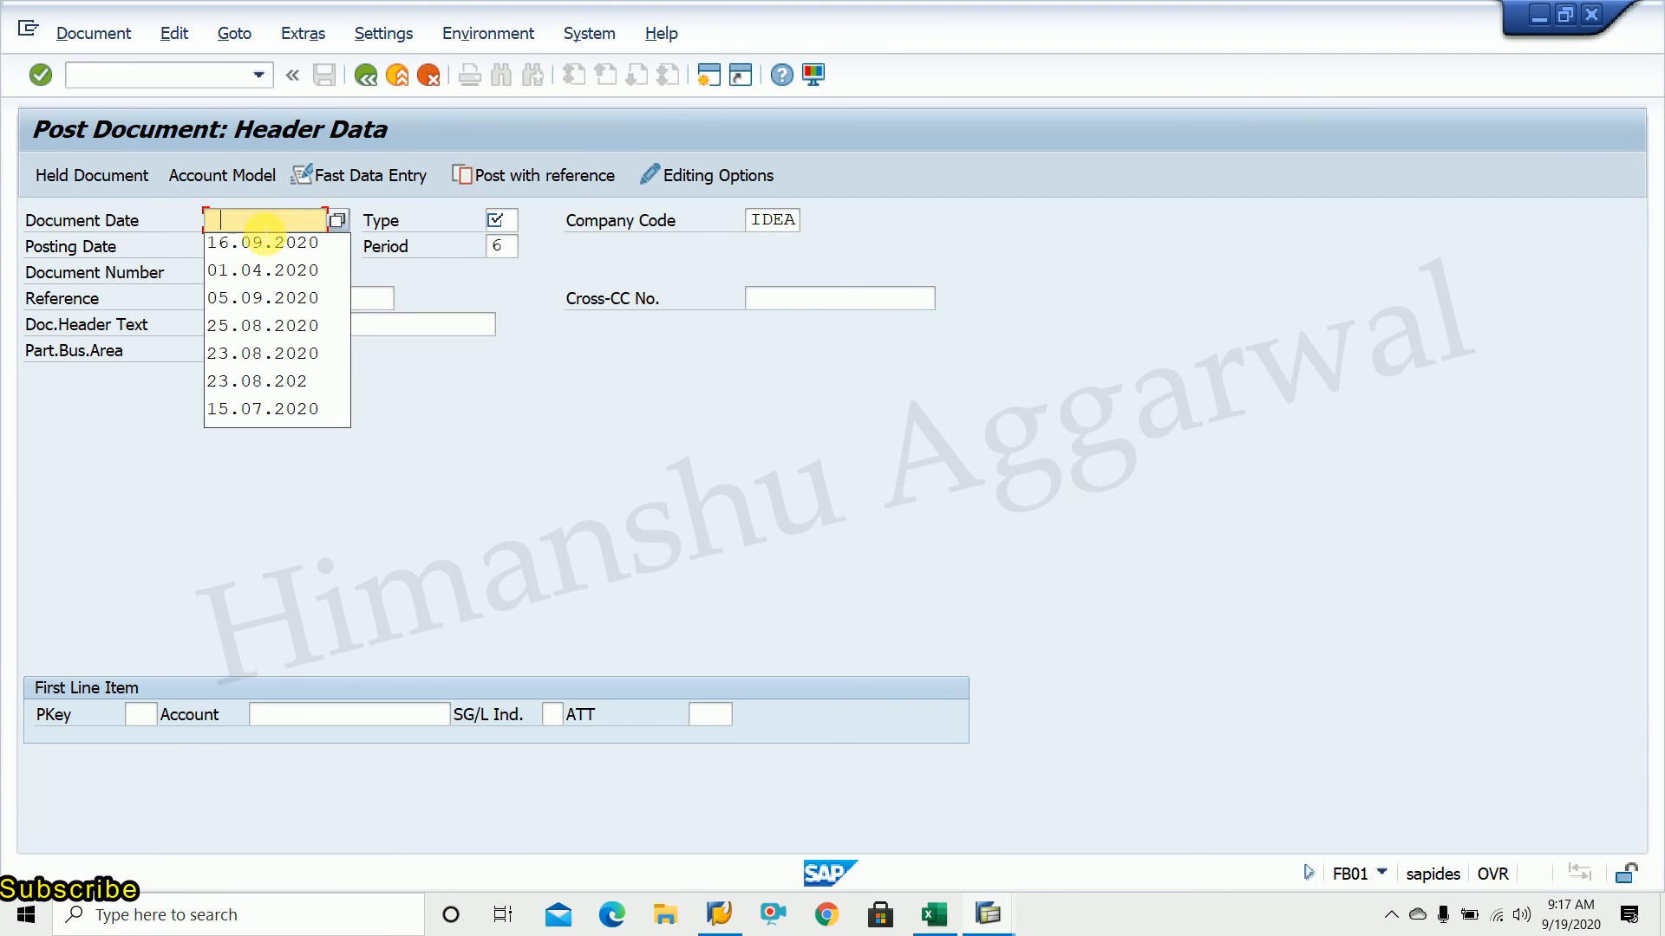
left_click(265, 237)
left_click(496, 220)
left_click(502, 239)
left_click(279, 321)
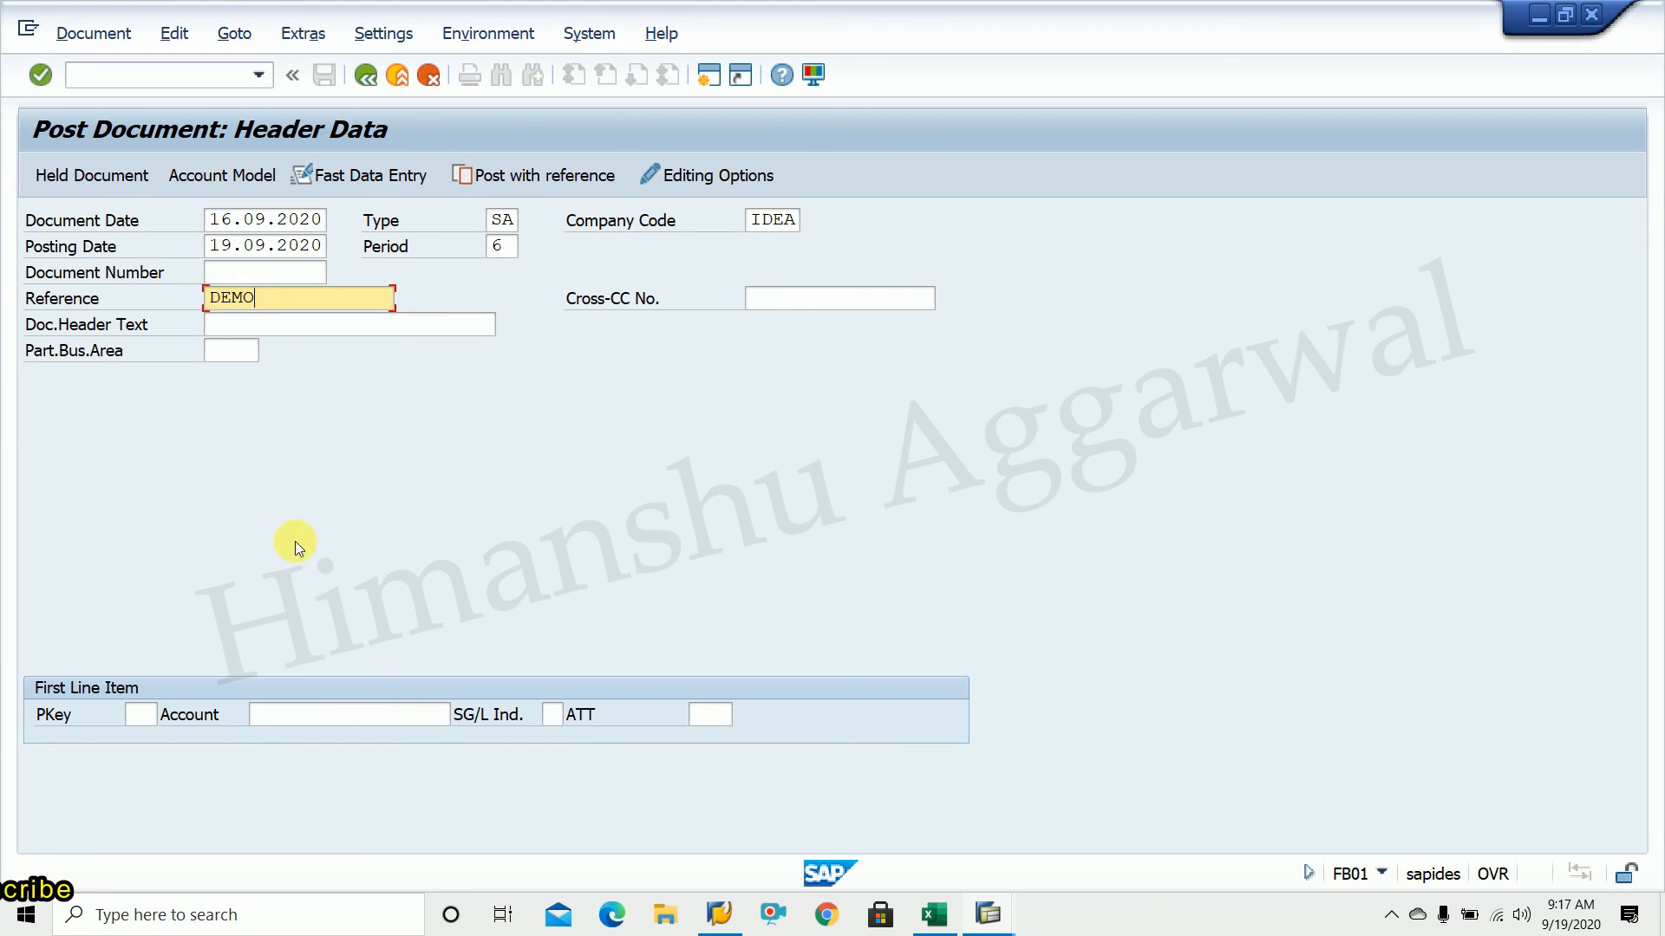
Set the first line item to posting key 40 with the G/L account Rent Exp. Accounts and open its item entry
left_click(139, 715)
left_click(140, 741)
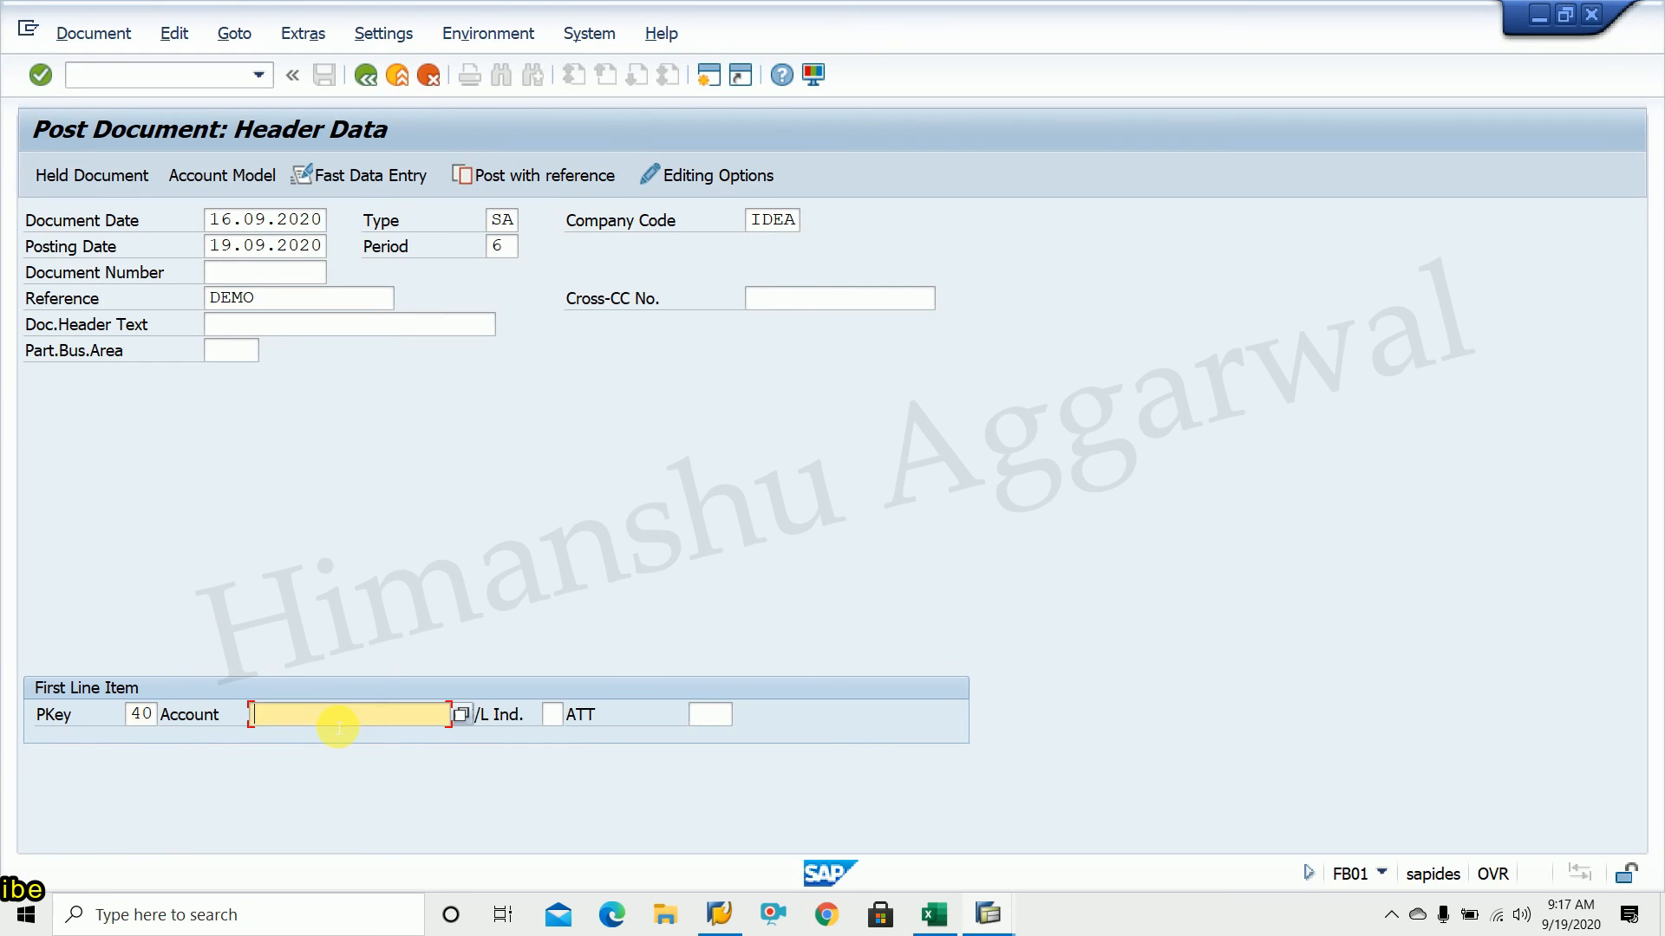
left_click(464, 716)
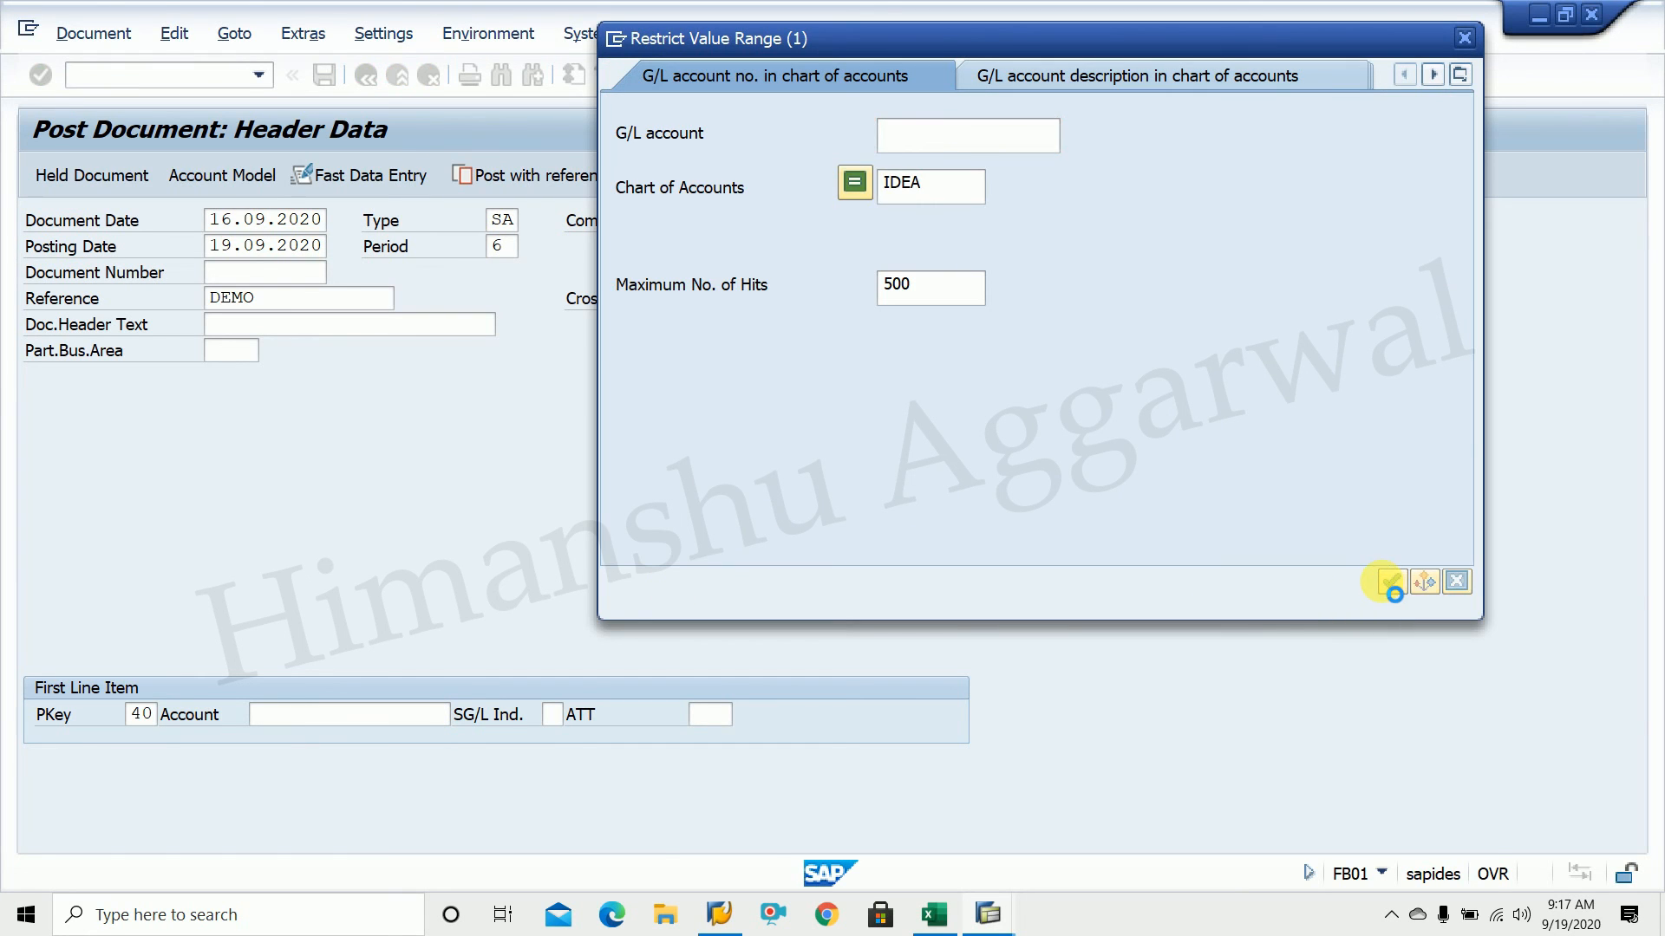
left_click(1390, 582)
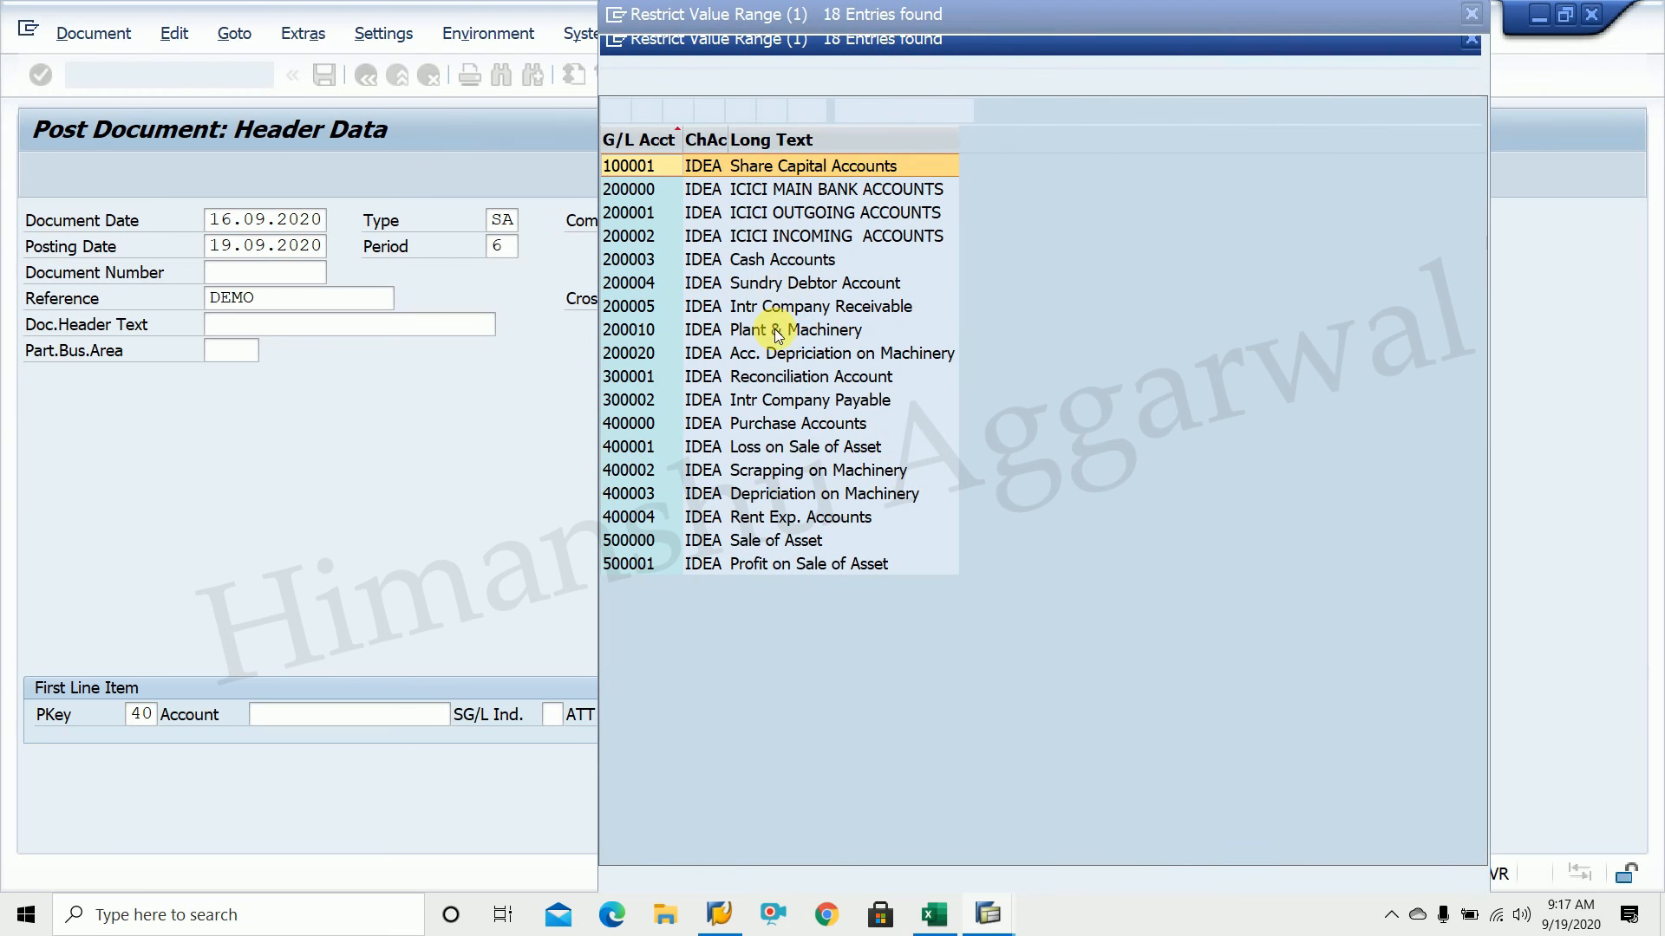
double_click(783, 518)
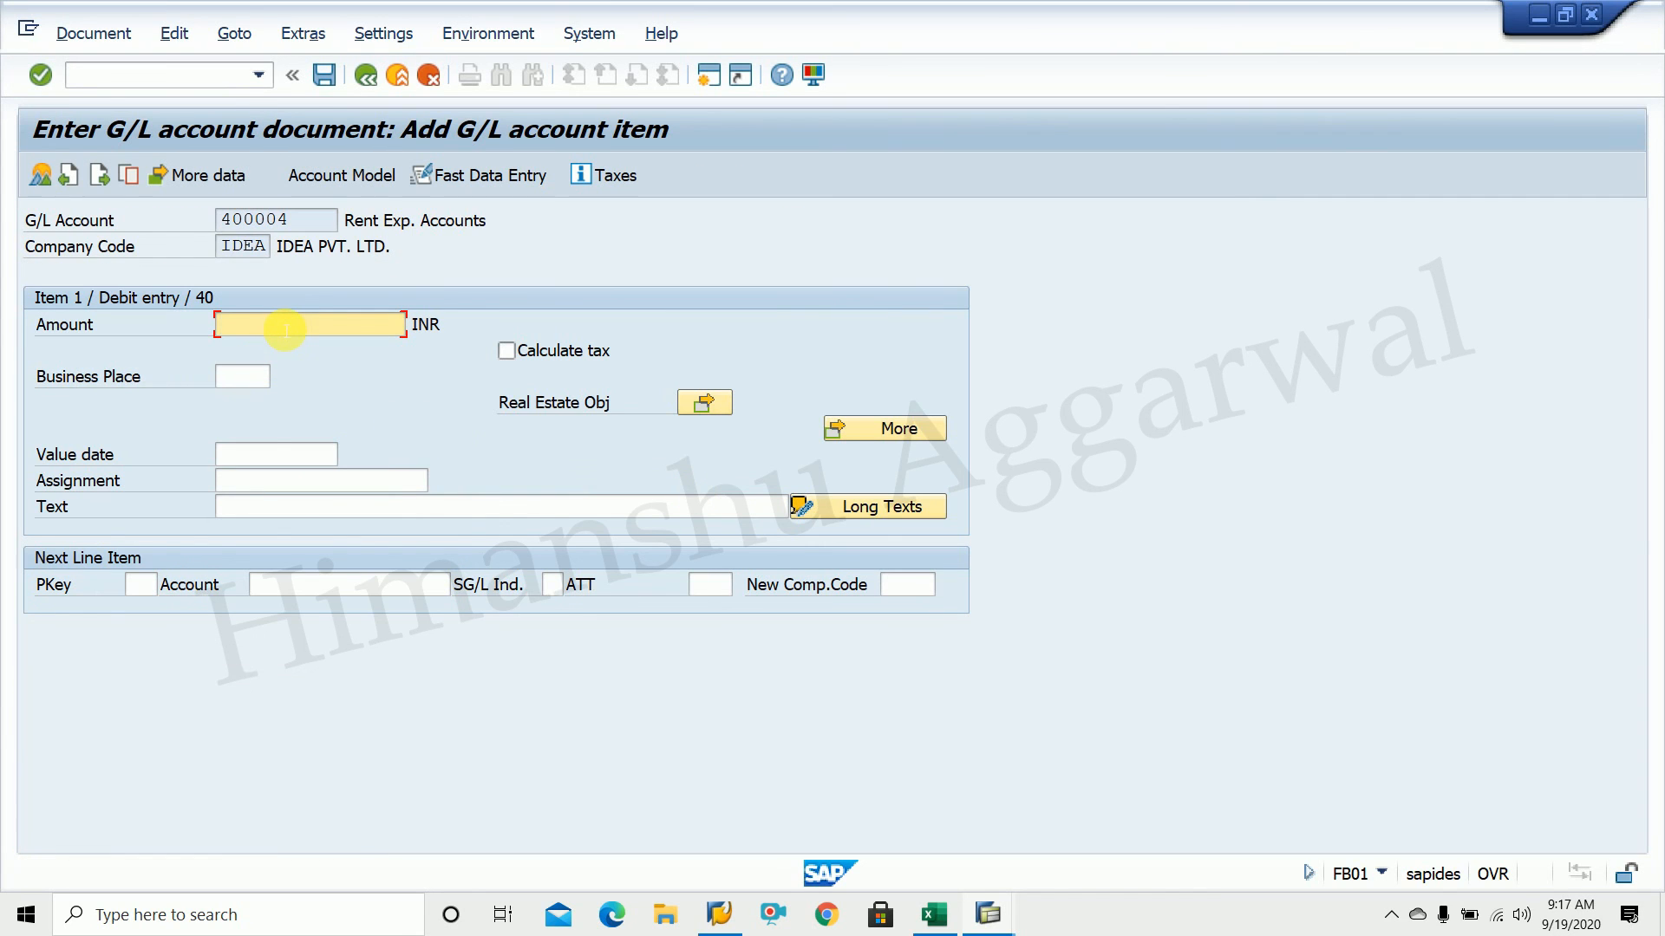
Enter 25000 as the debit amount and set the next line item to posting key 50 with the G/L account Cash Accounts
type("25000")
left_click(141, 584)
type("50")
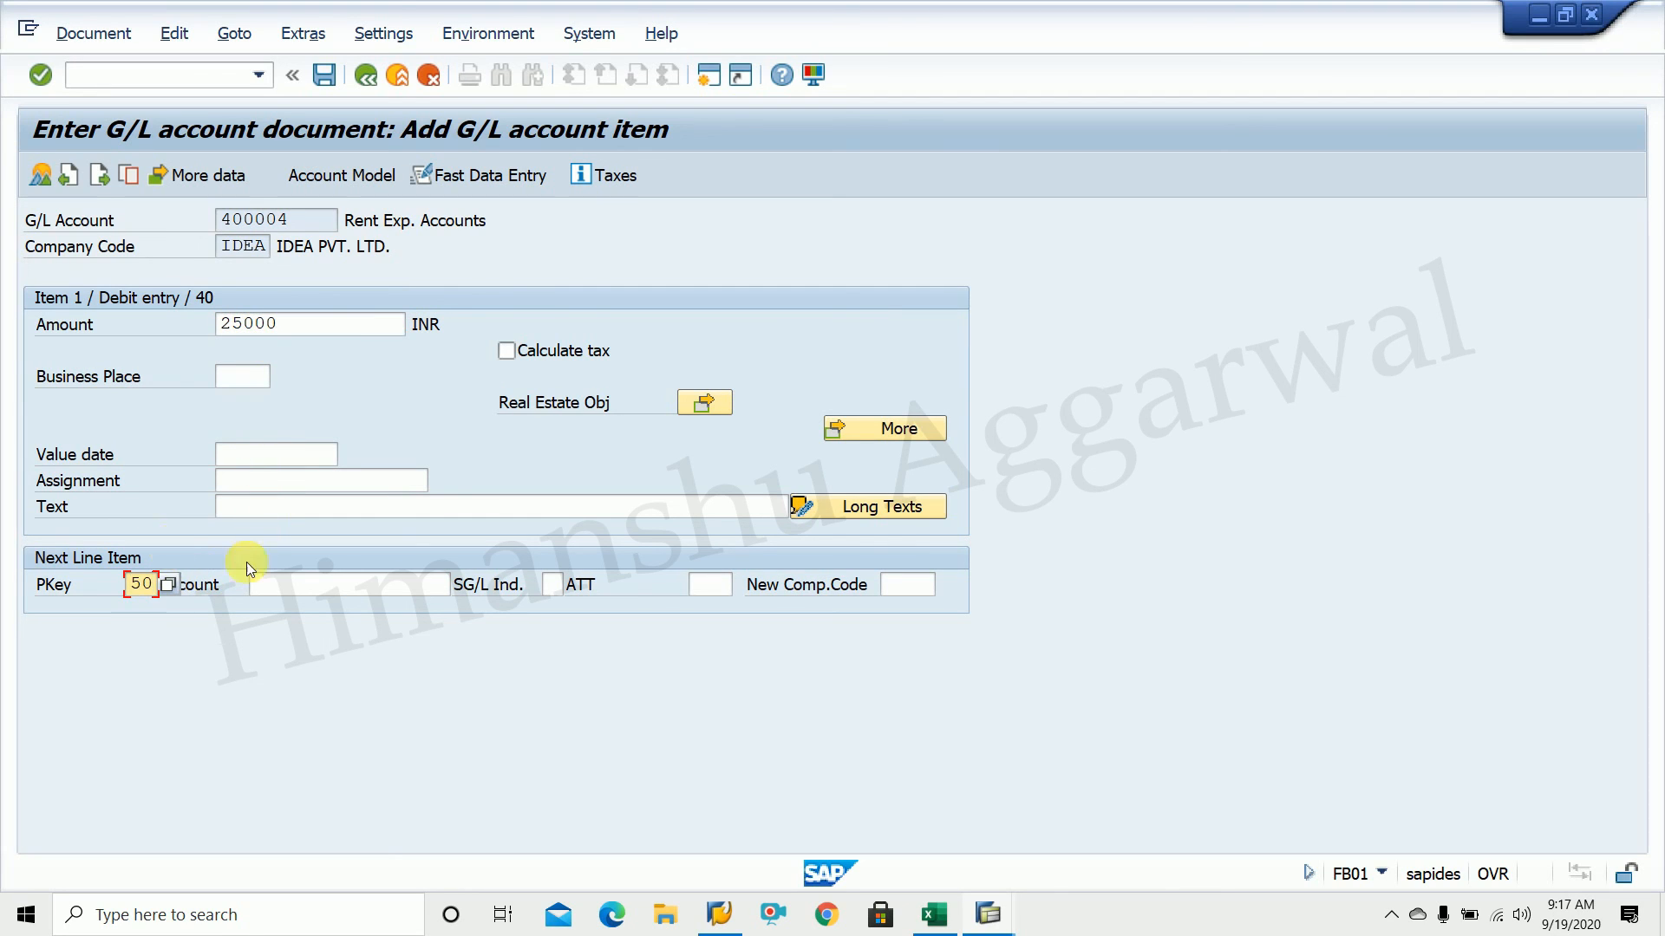
left_click(346, 595)
left_click(464, 588)
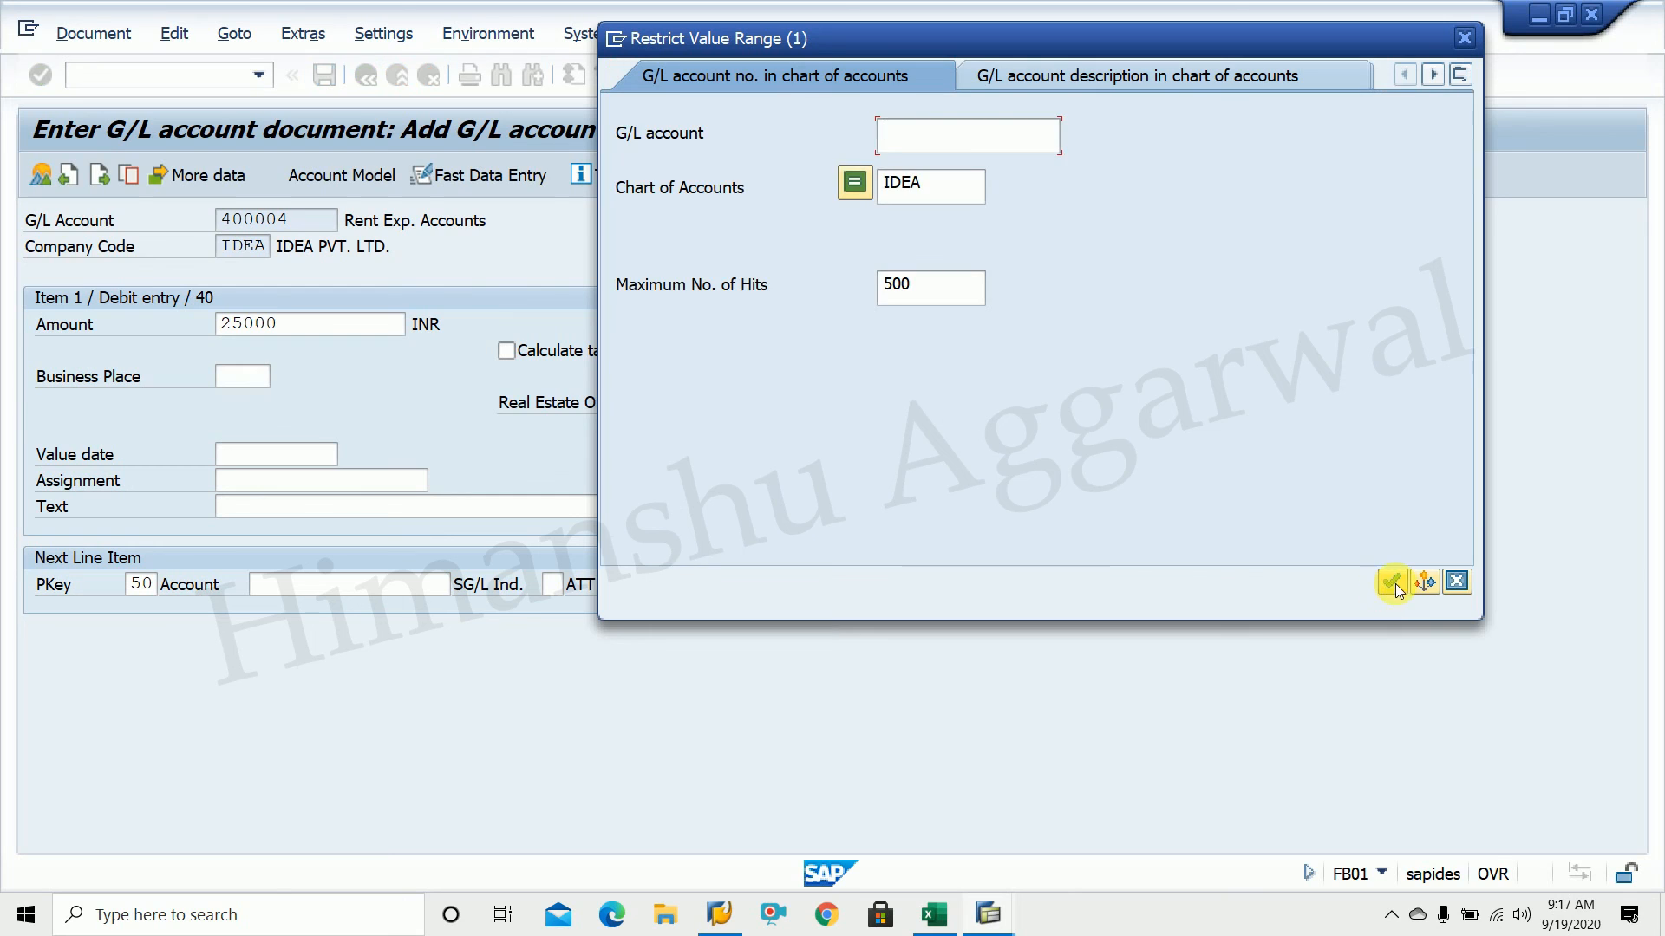
left_click(1391, 581)
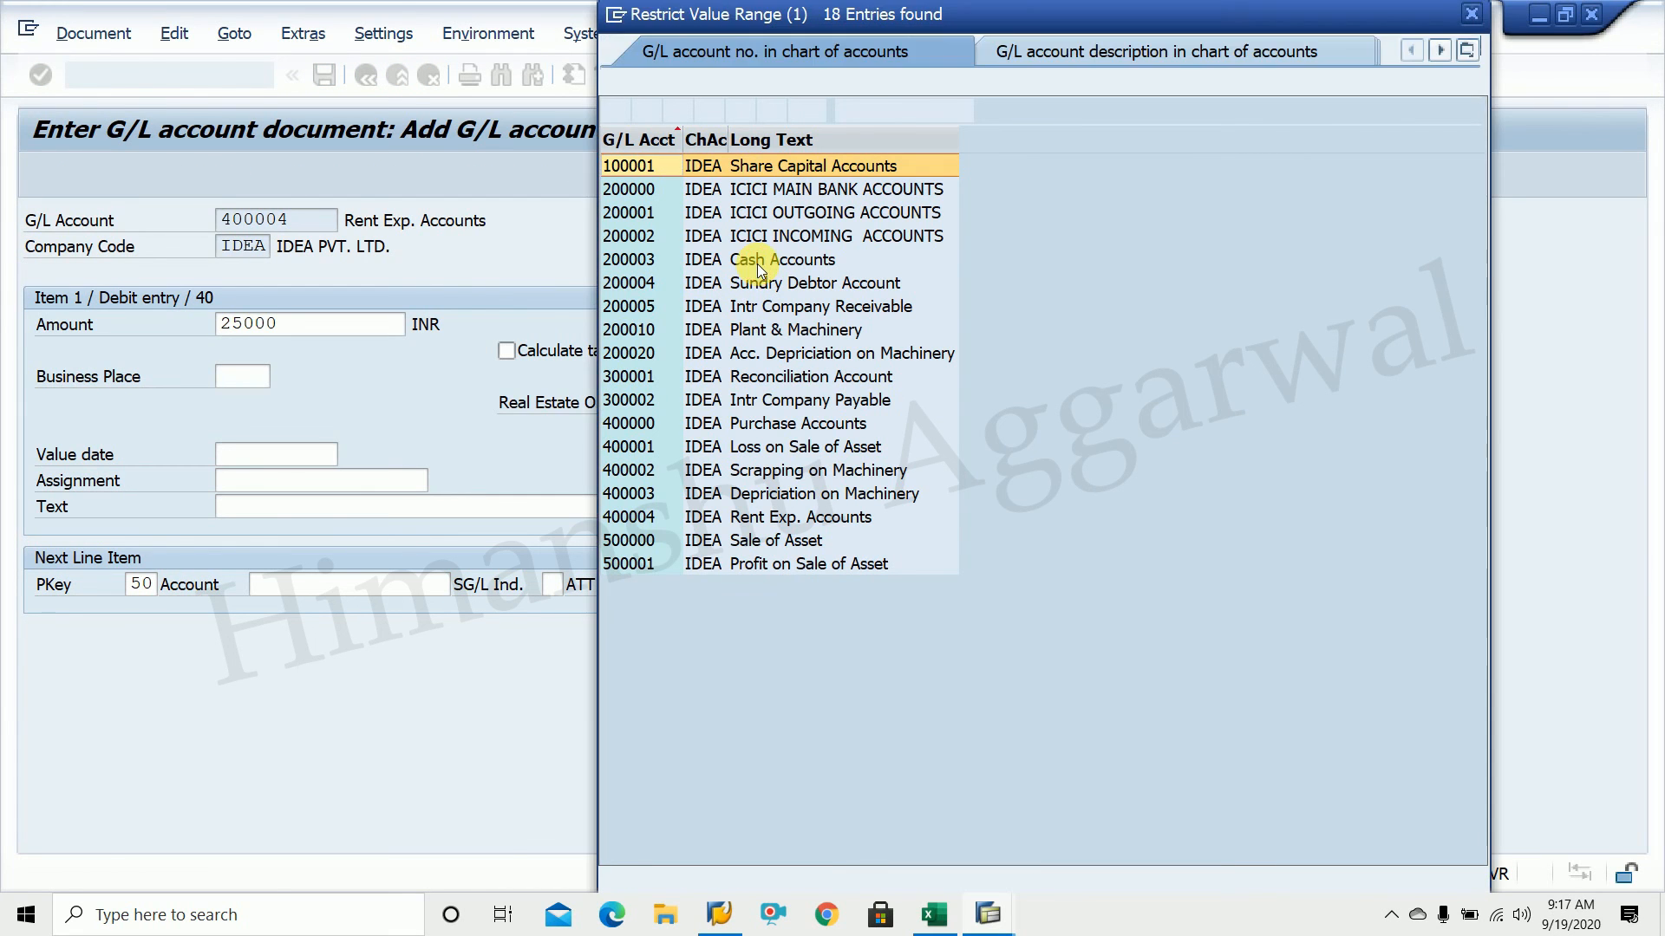
double_click(757, 265)
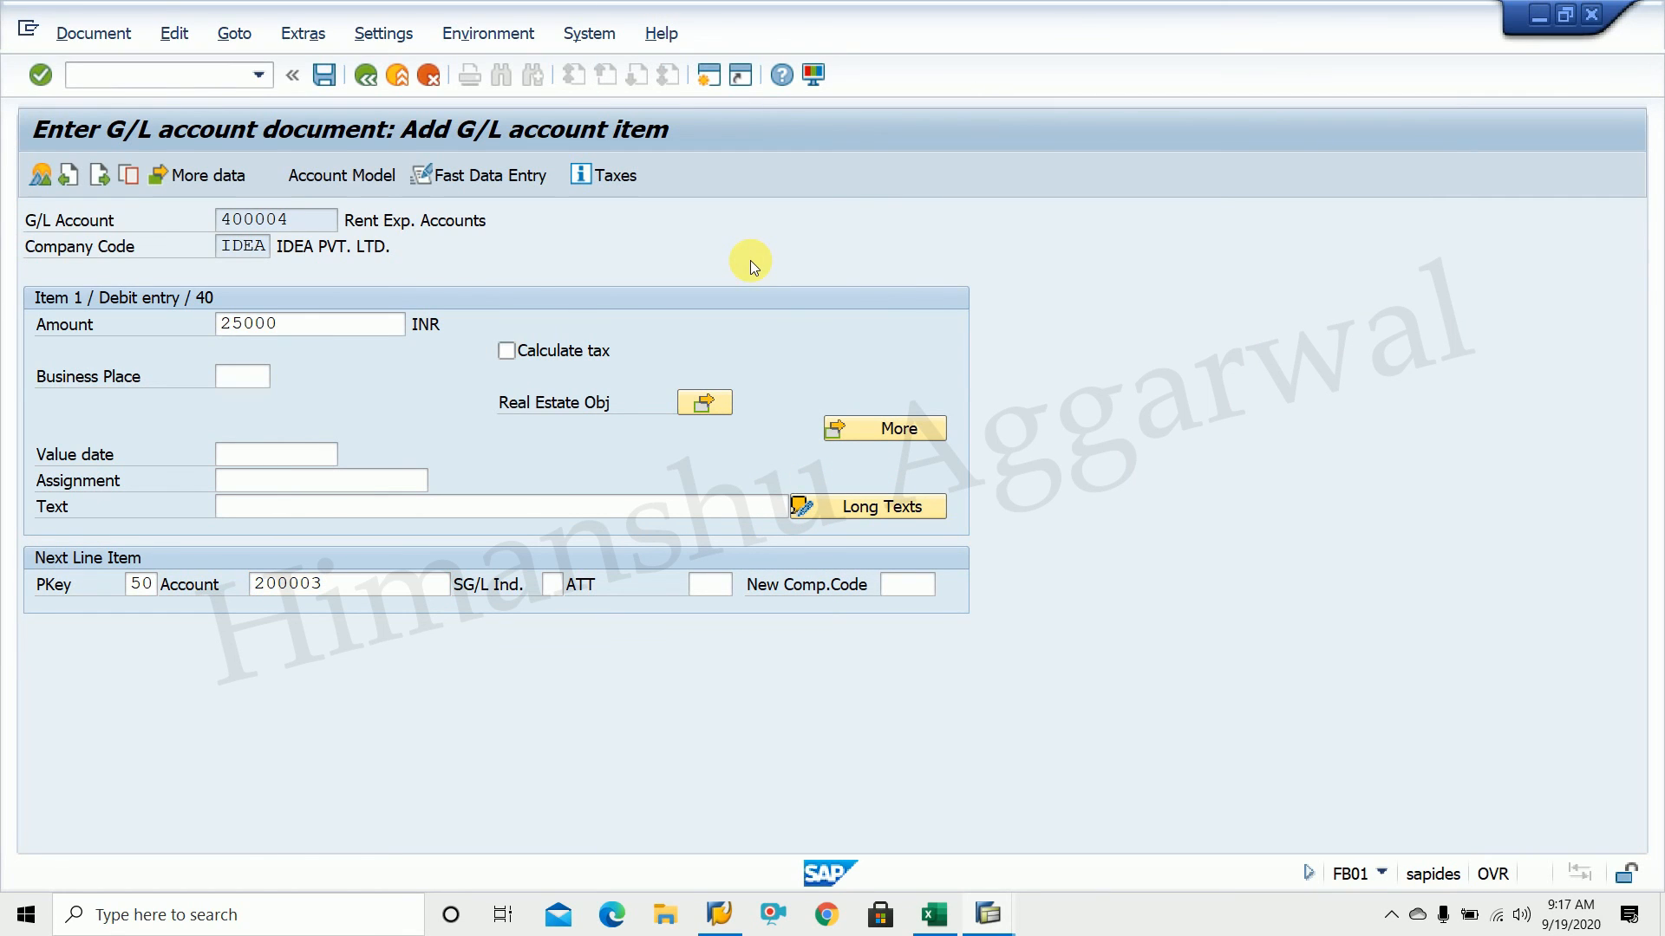
Open the credit item for Cash Accounts and enter 25000 as its amount
left_click(318, 331)
key("space")
left_click(278, 343)
key("Return")
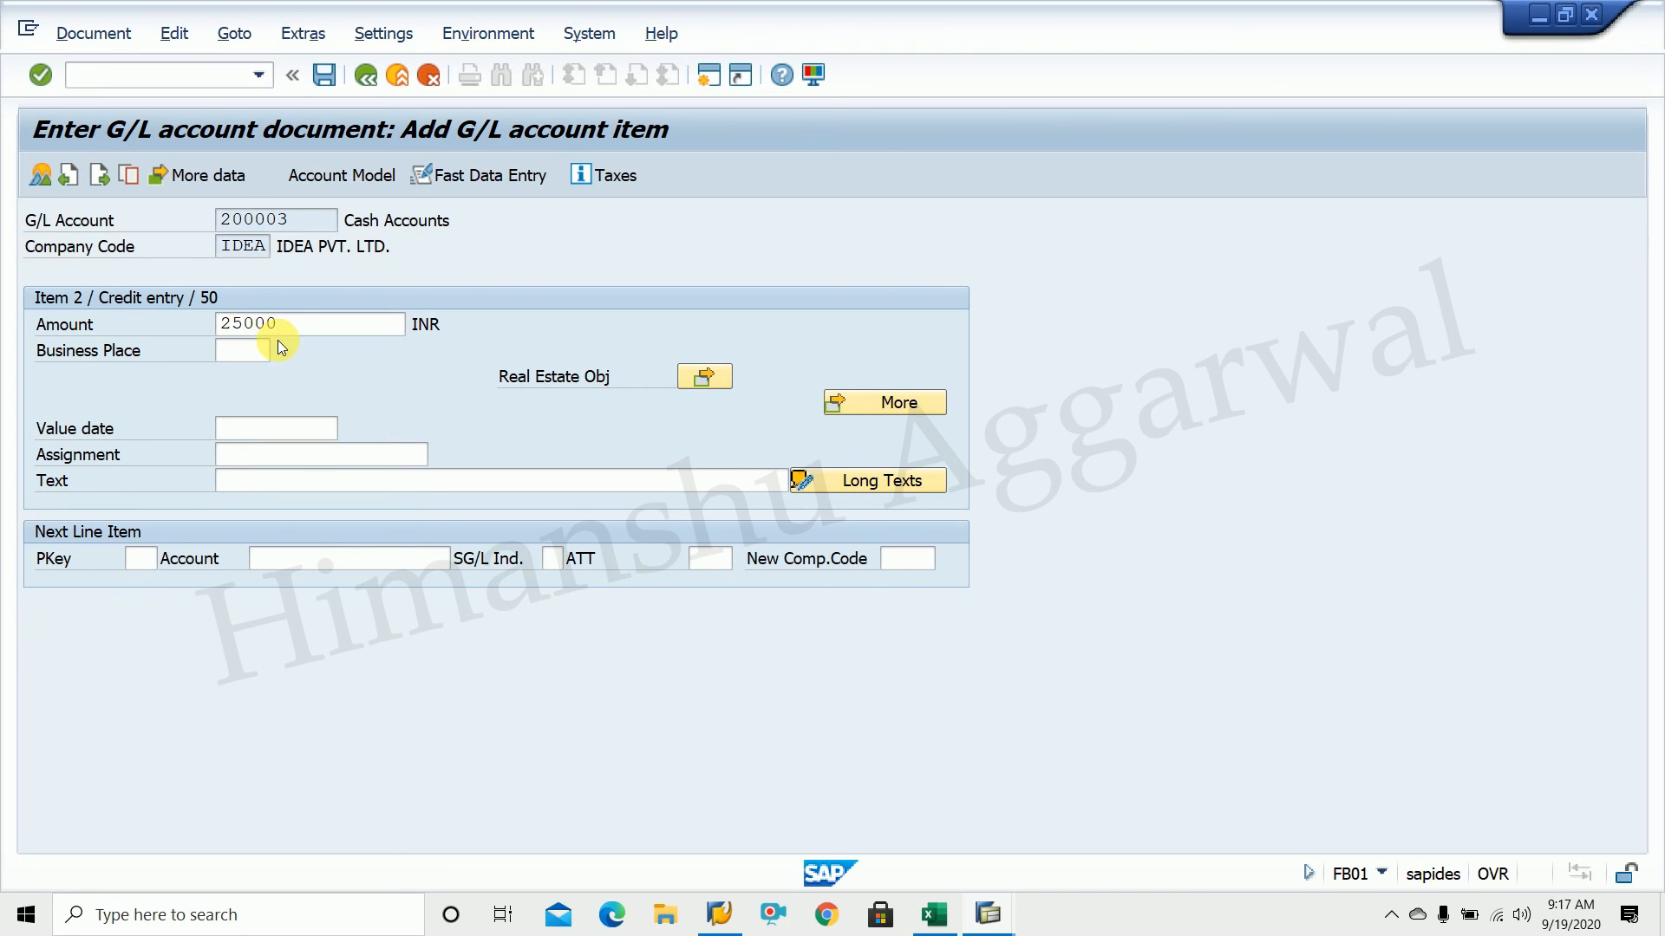